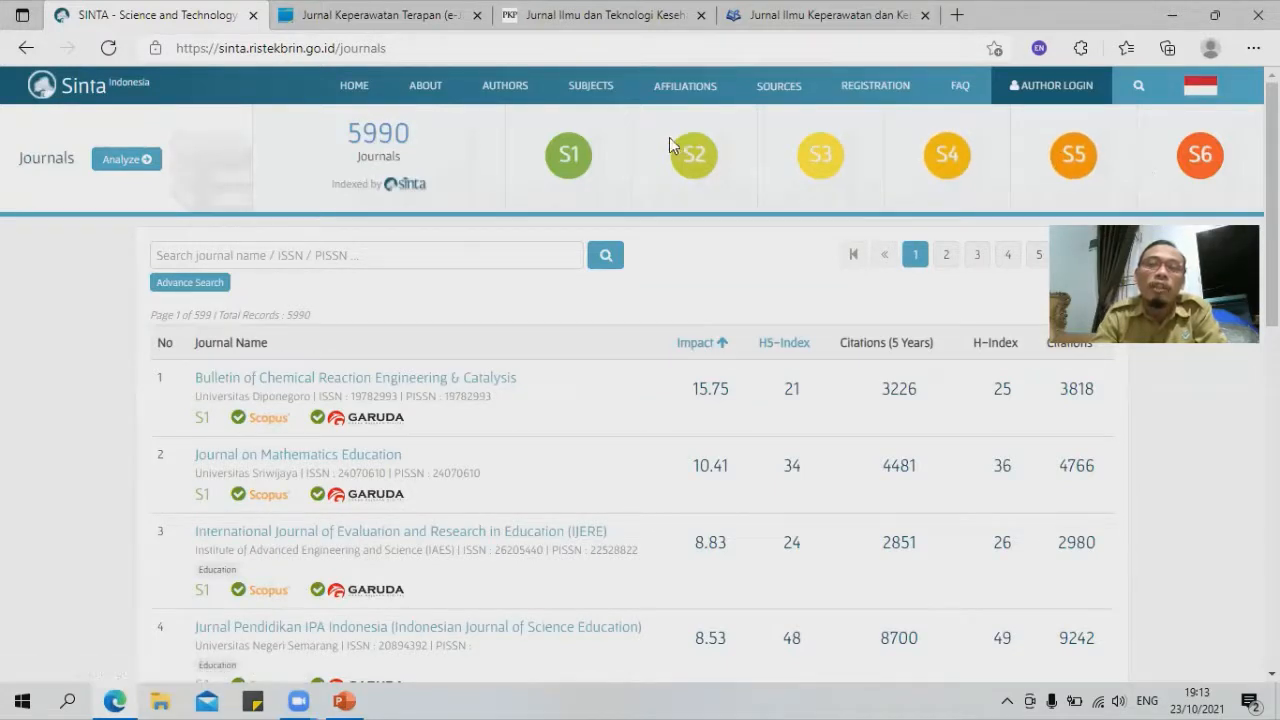
Step: Run an Advance Search on journal title 'perawat', returning 60 journals
click(195, 288)
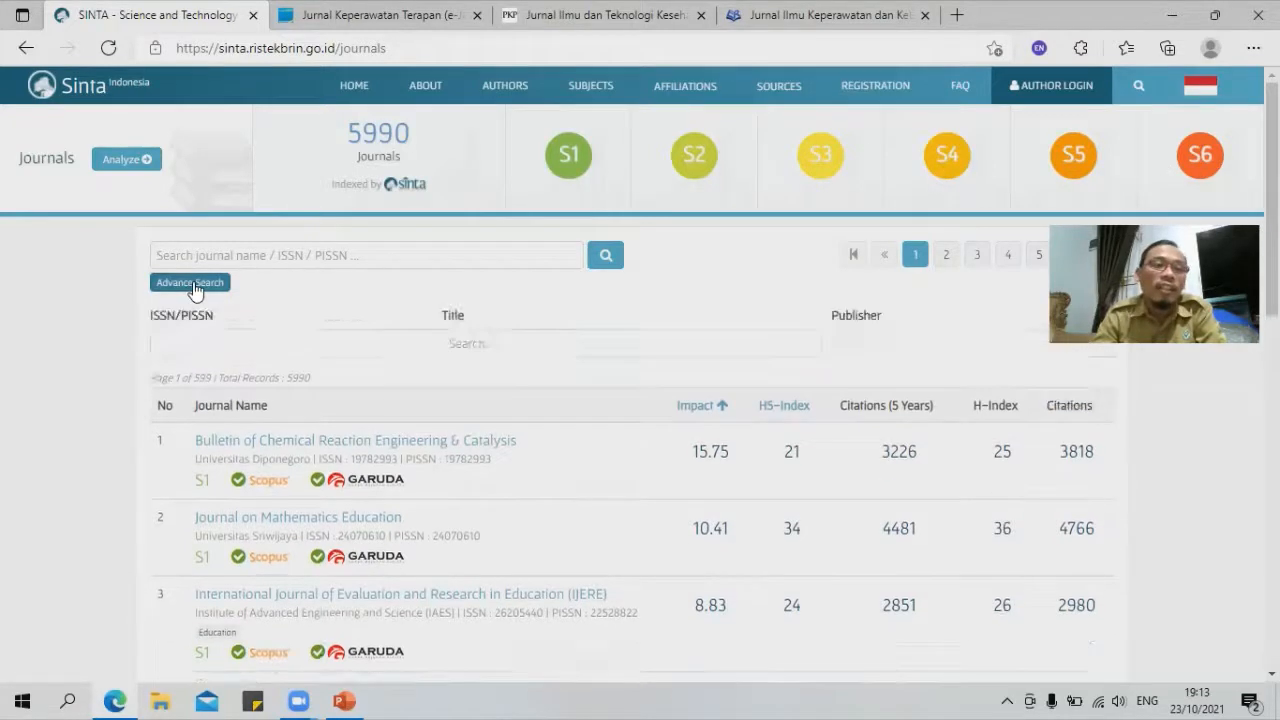
click(519, 343)
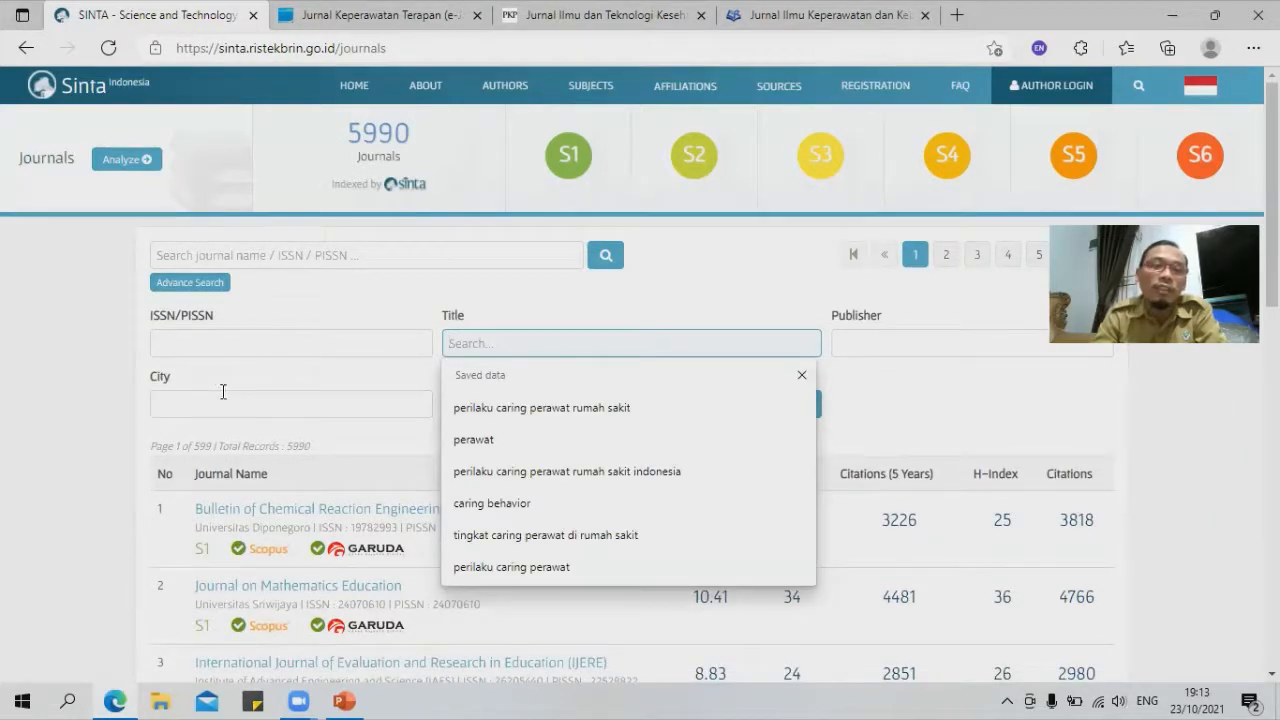
click(866, 343)
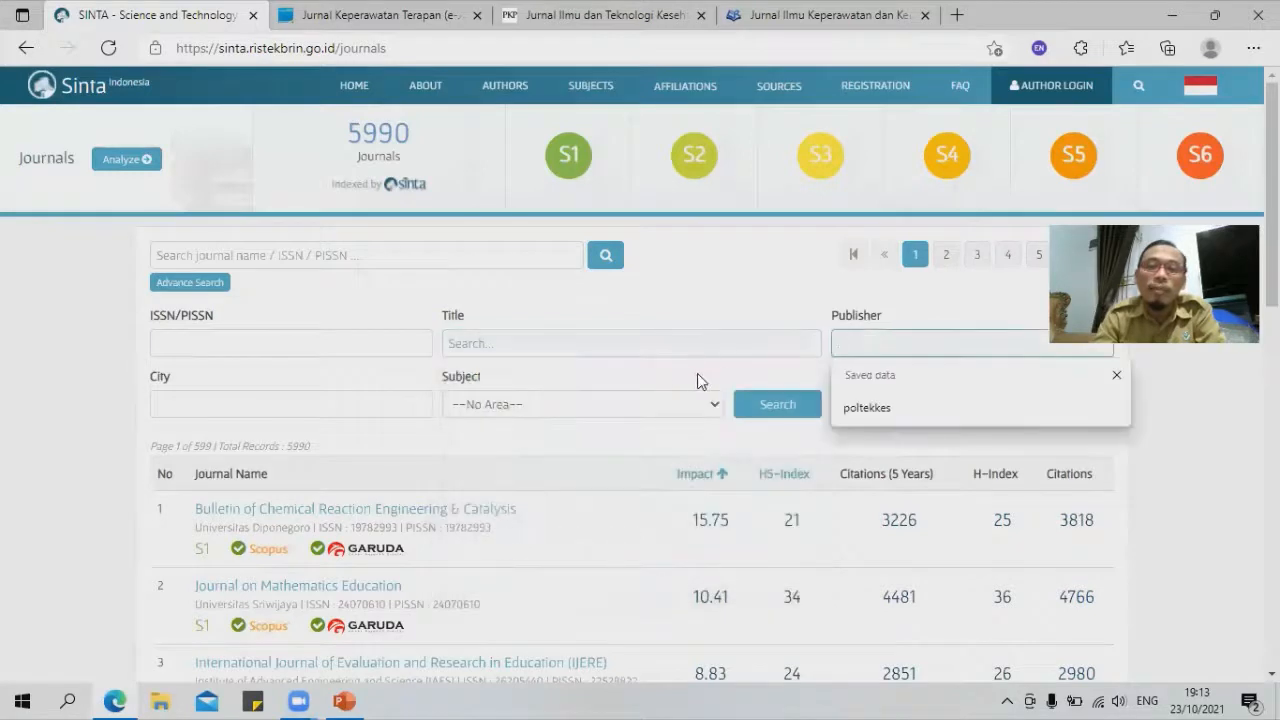
click(564, 344)
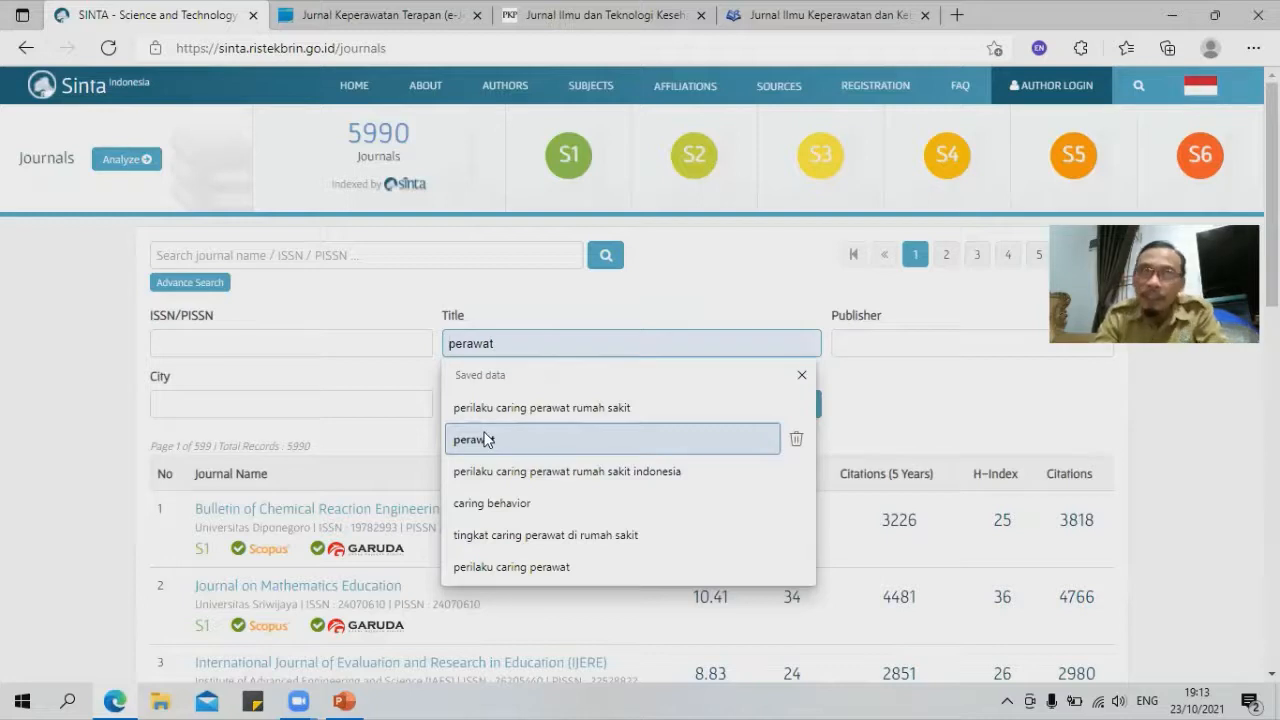
click(484, 439)
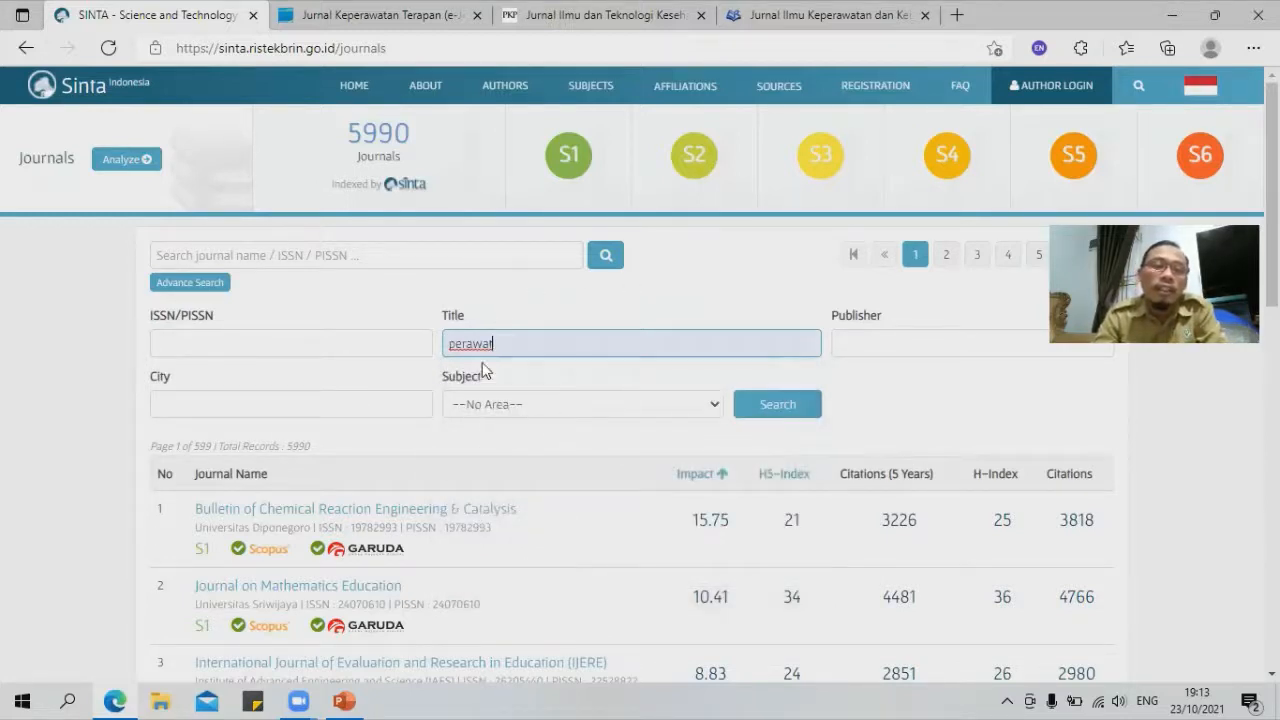
click(776, 408)
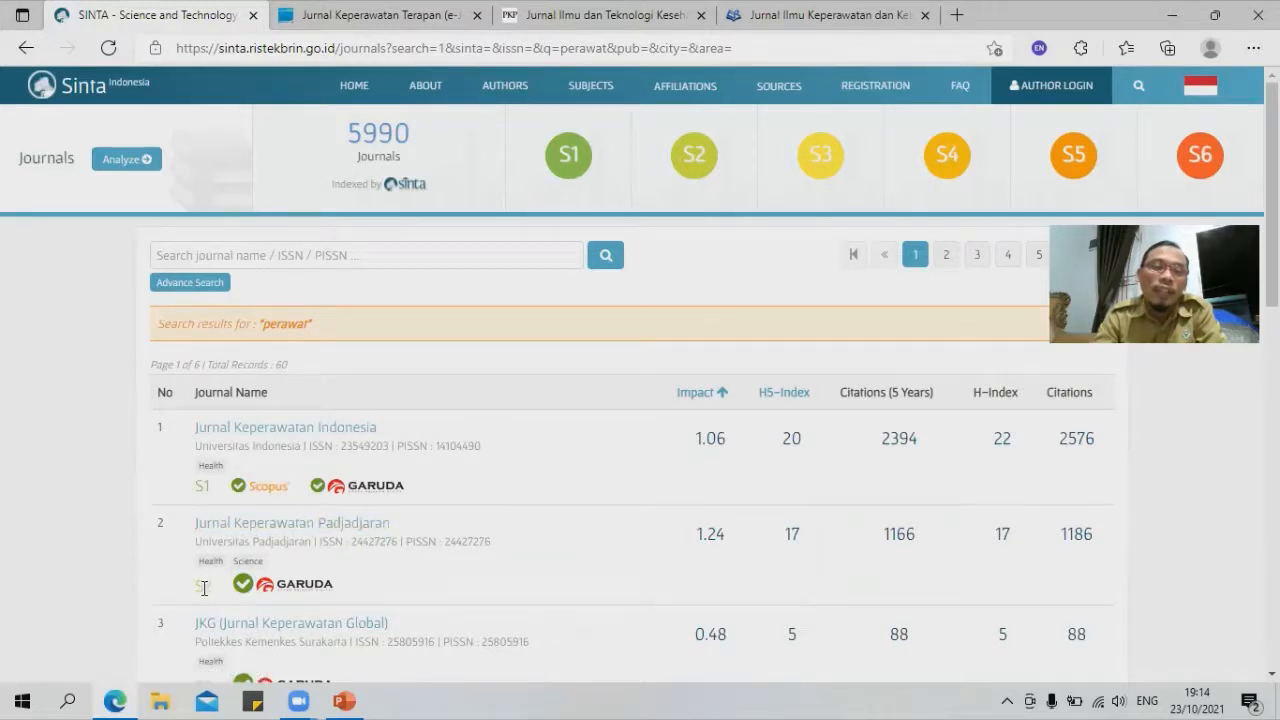
Step: Filter the journal list to Sinta Score S4, showing 1994 journals
scroll(228, 598, down, 1)
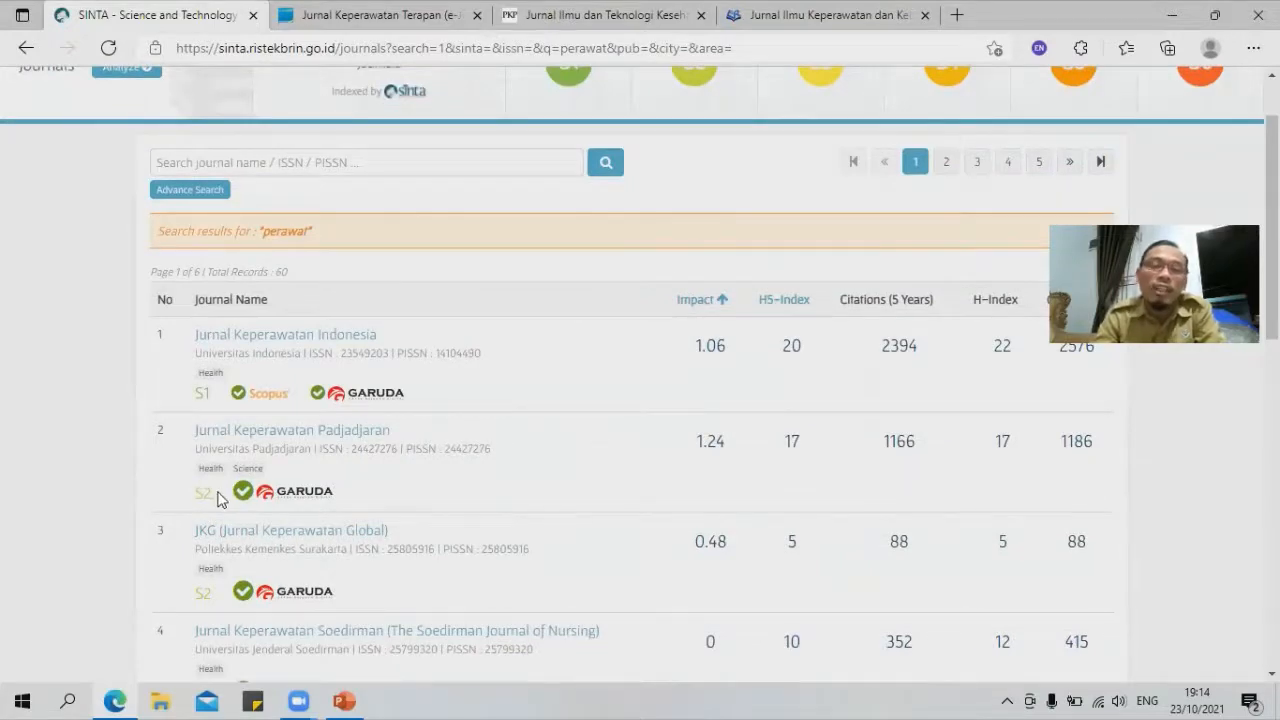
scroll(386, 475, down, 5)
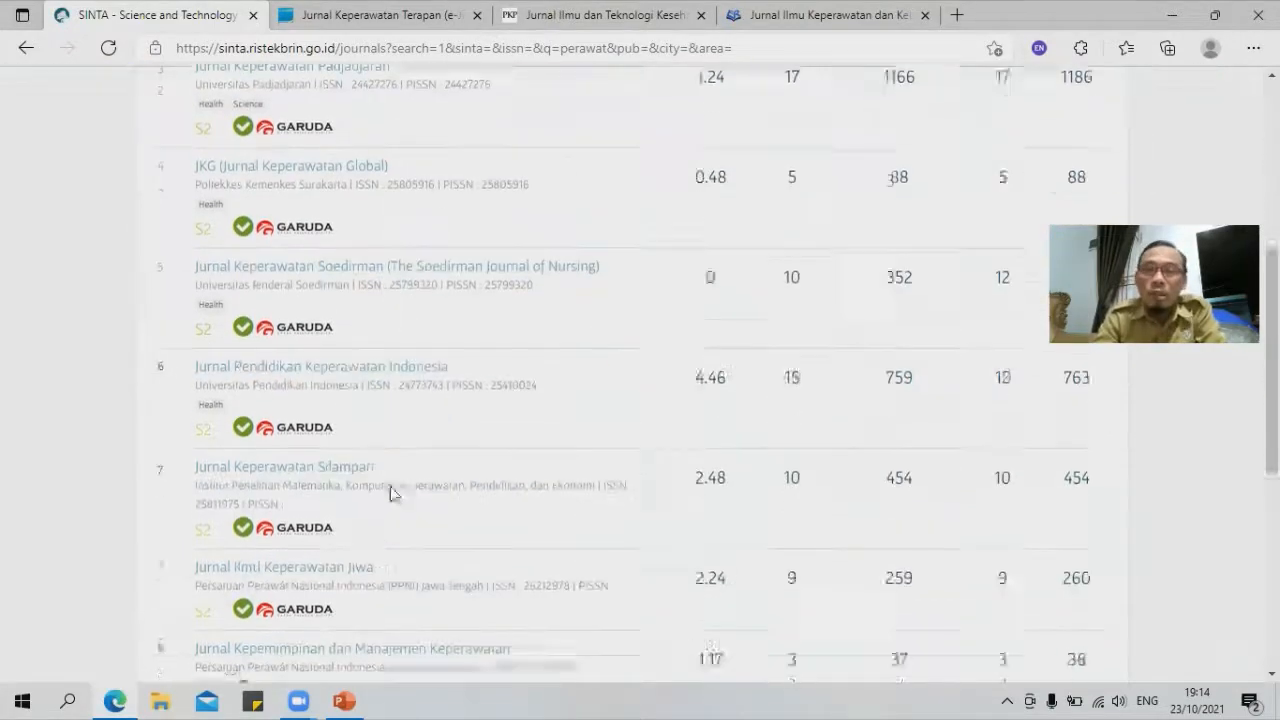
scroll(386, 481, up, 6)
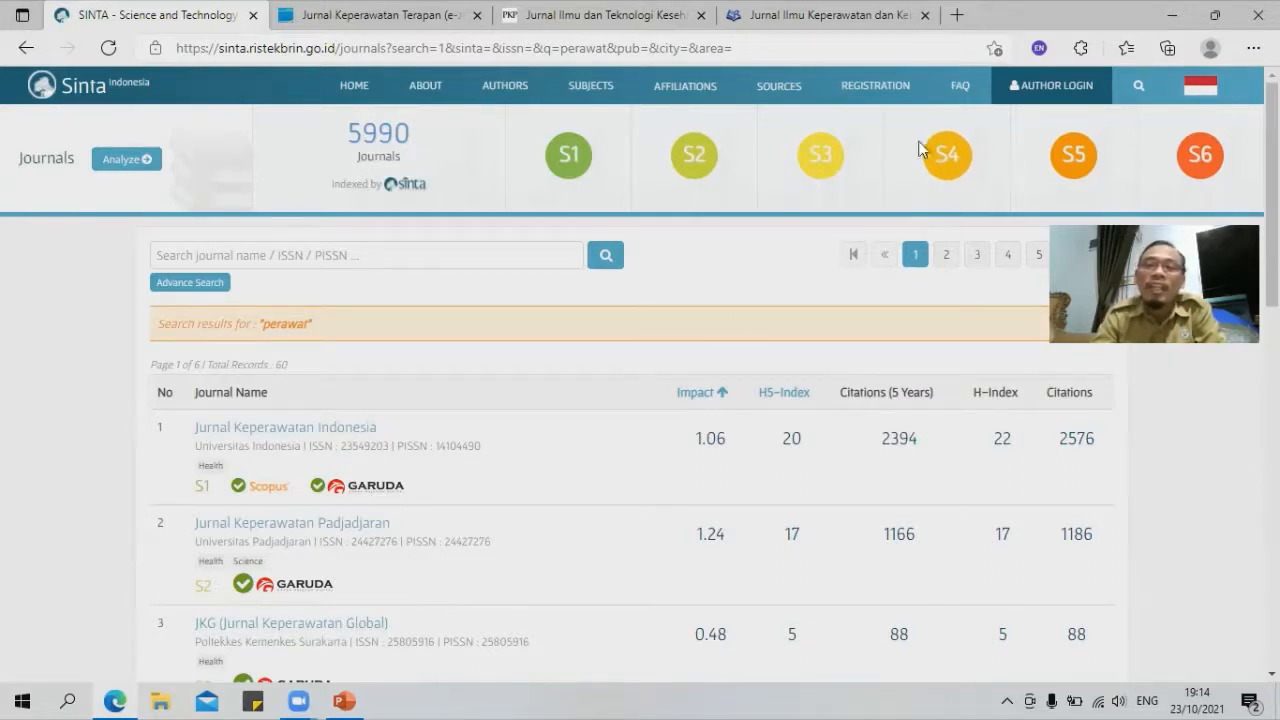
click(946, 167)
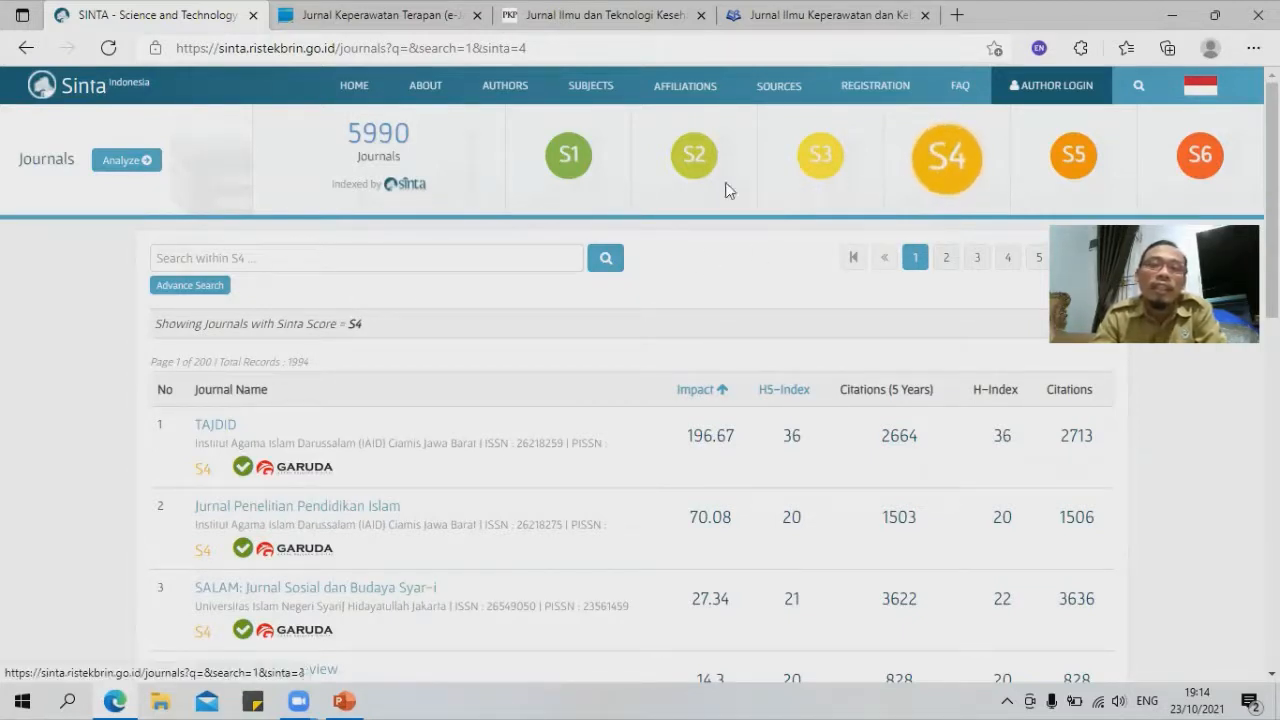
Step: Search the title 'perawat' within S4 journals, yielding 22 results over 3 pages
click(200, 287)
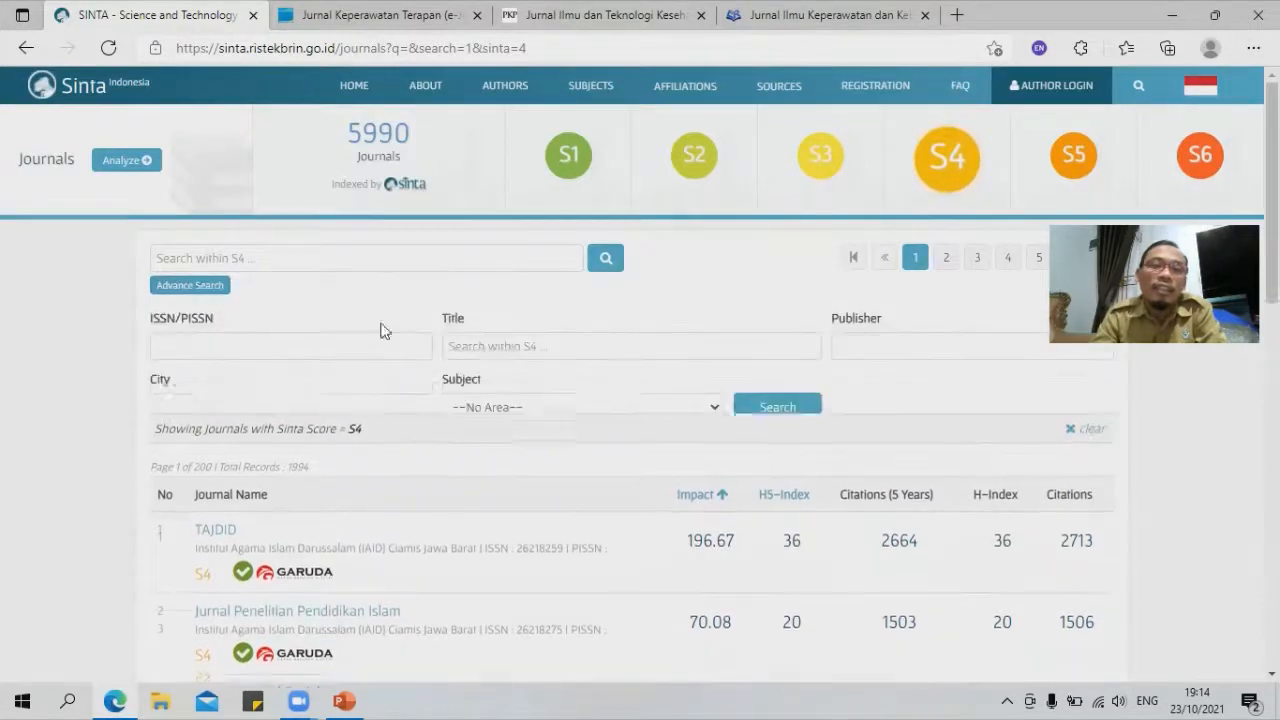
click(508, 346)
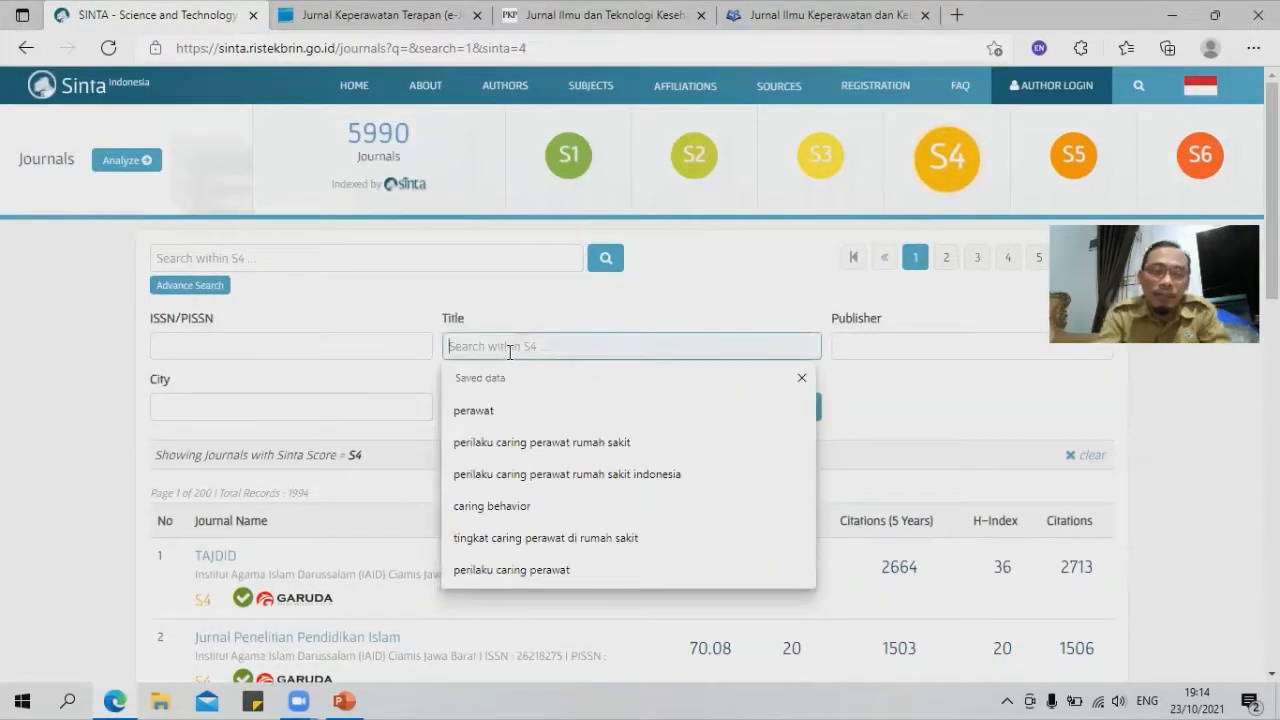
text(perawat)
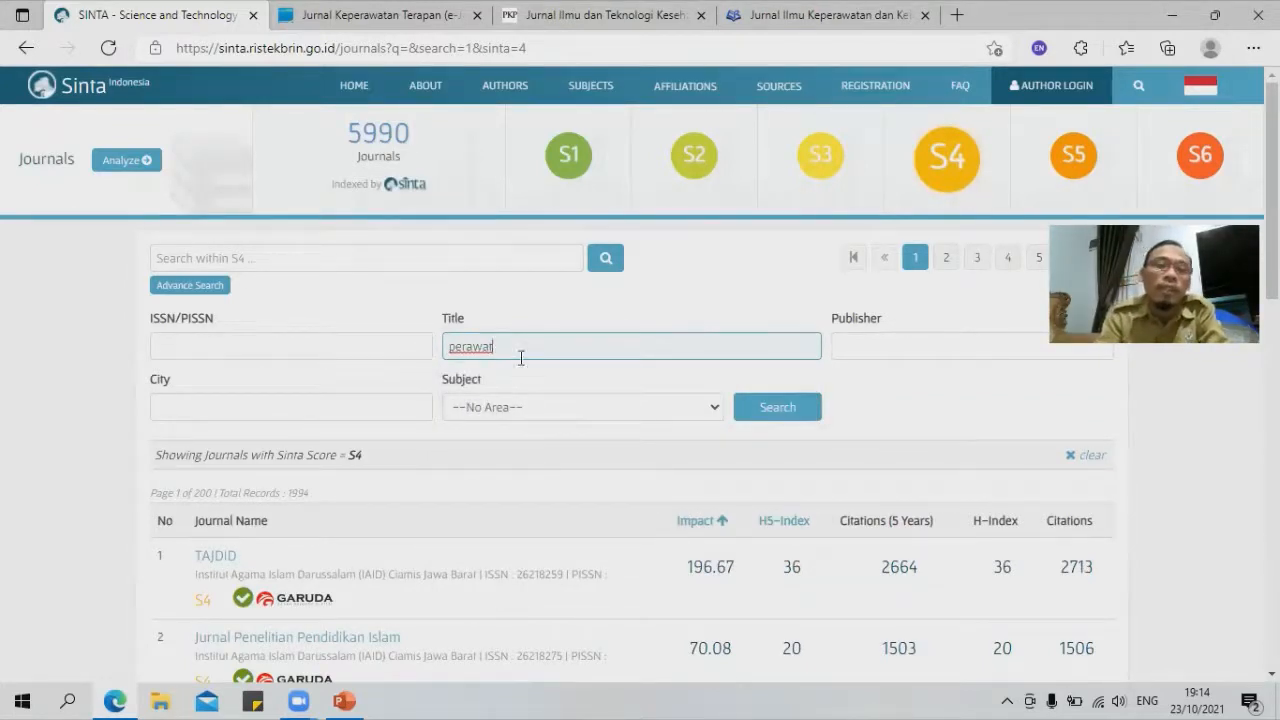
click(740, 406)
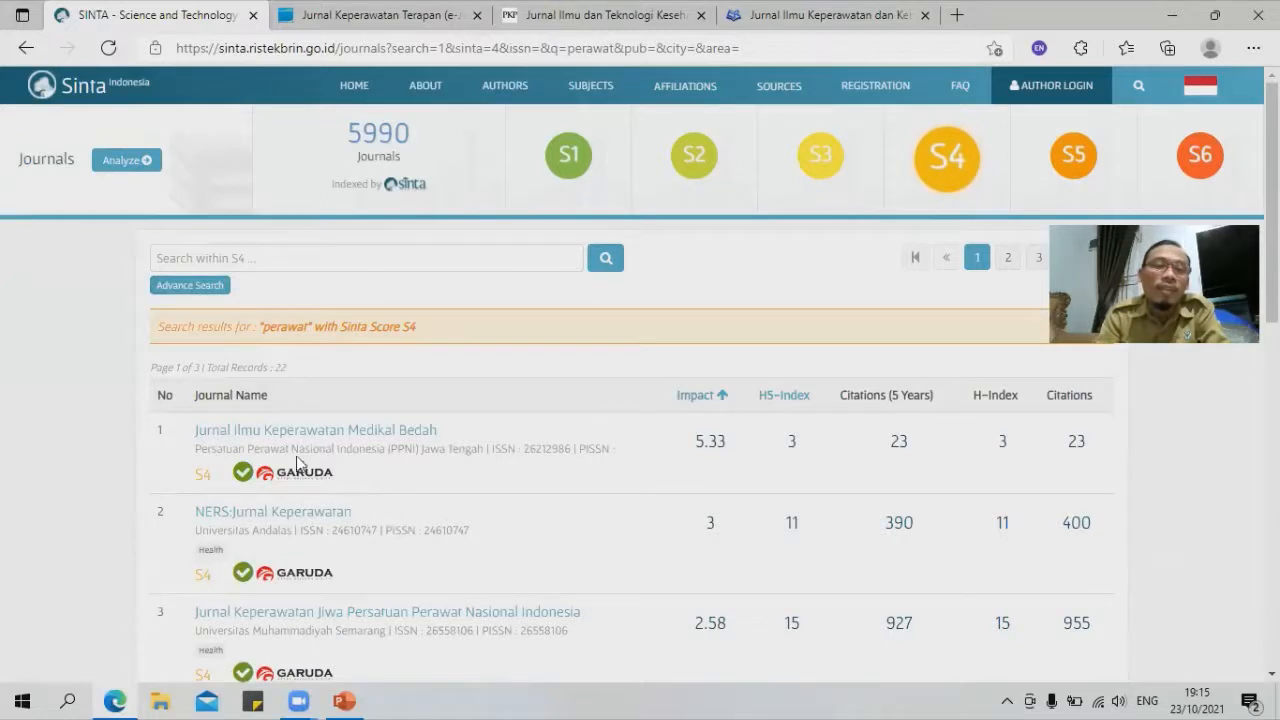
Step: Move to page 2 of the S4 'perawat' results
scroll(311, 446, down, 1)
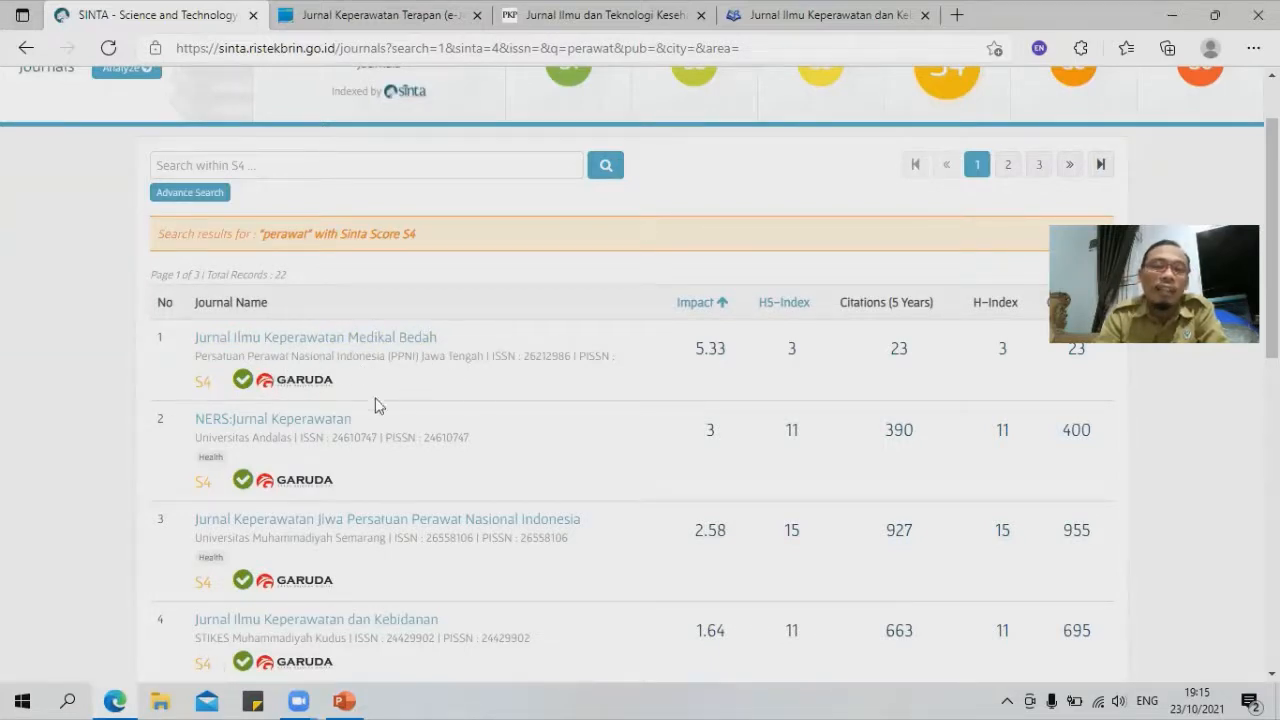
scroll(253, 430, down, 2)
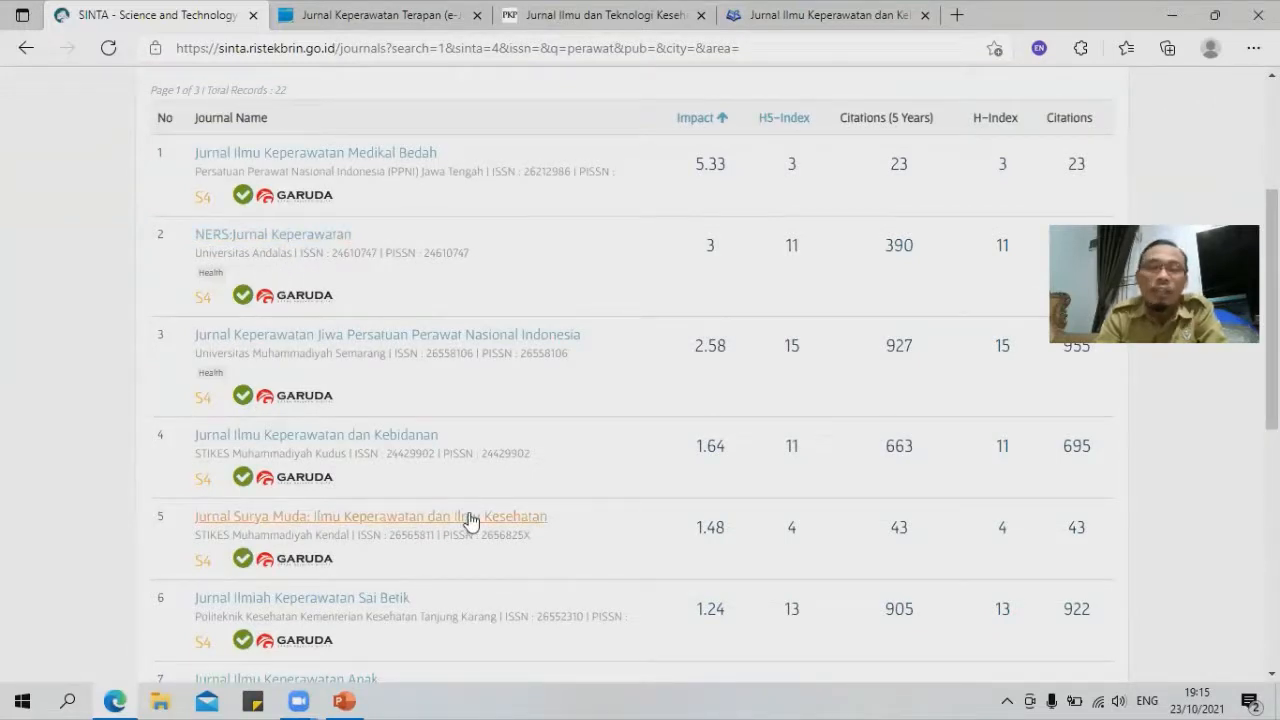
scroll(470, 517, down, 5)
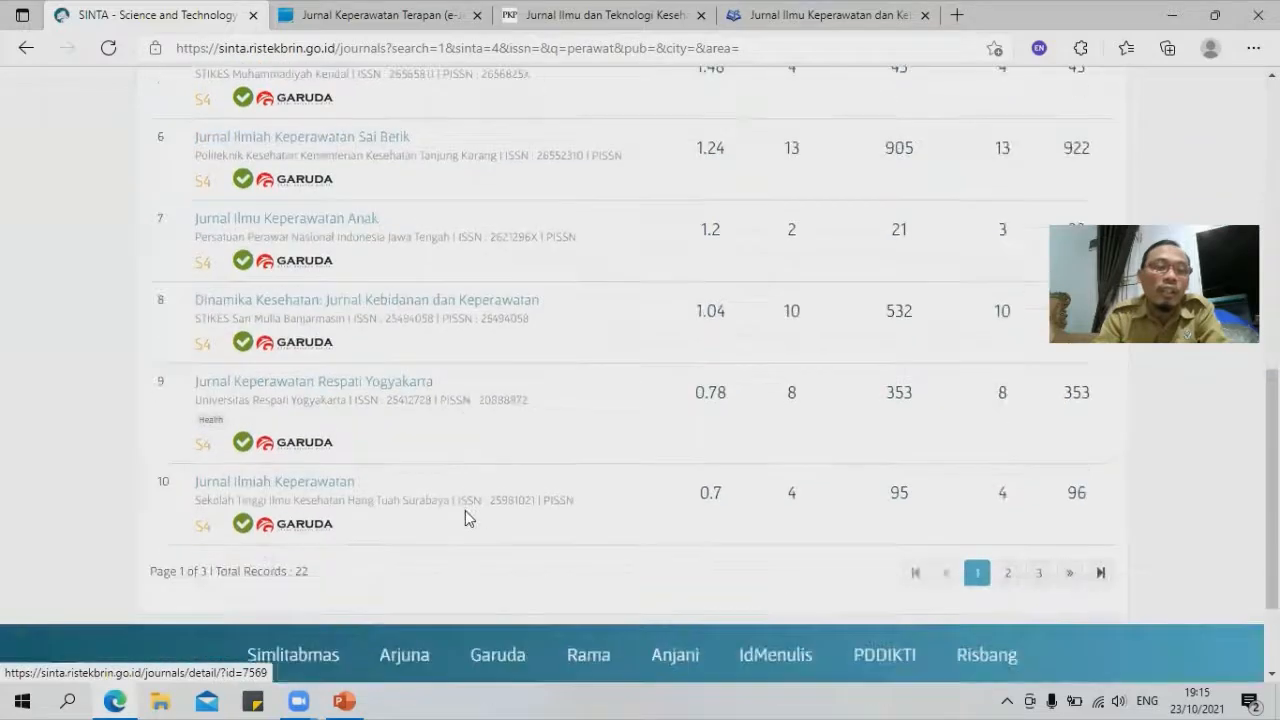
click(1008, 573)
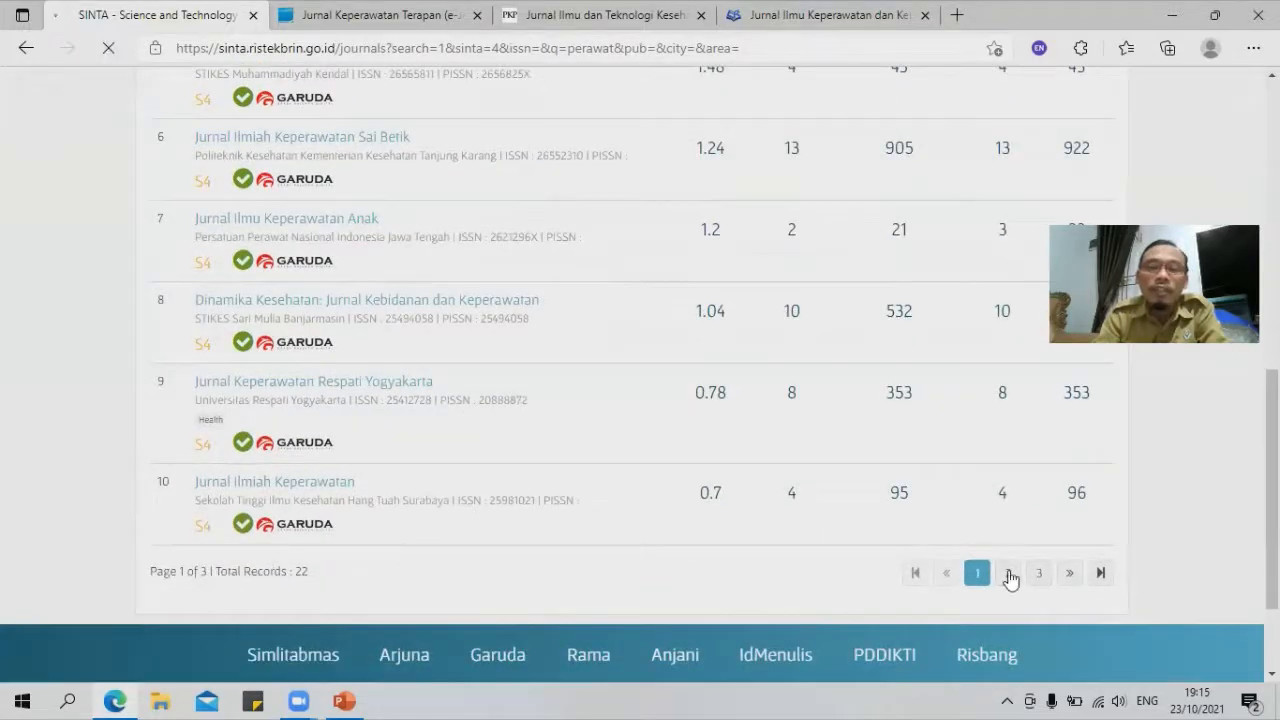
Step: Open the Jurnal Keperawatan Terapan (e-Journal) profile at row 20
scroll(663, 443, down, 7)
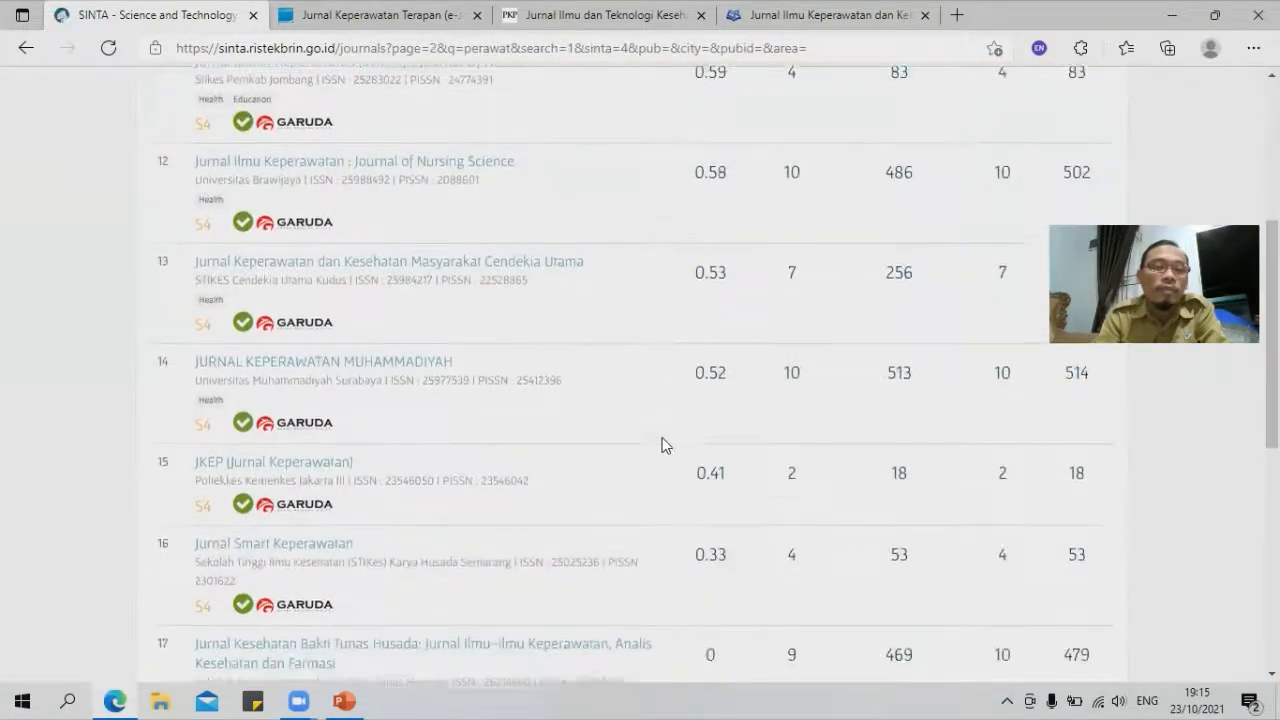
scroll(662, 440, down, 2)
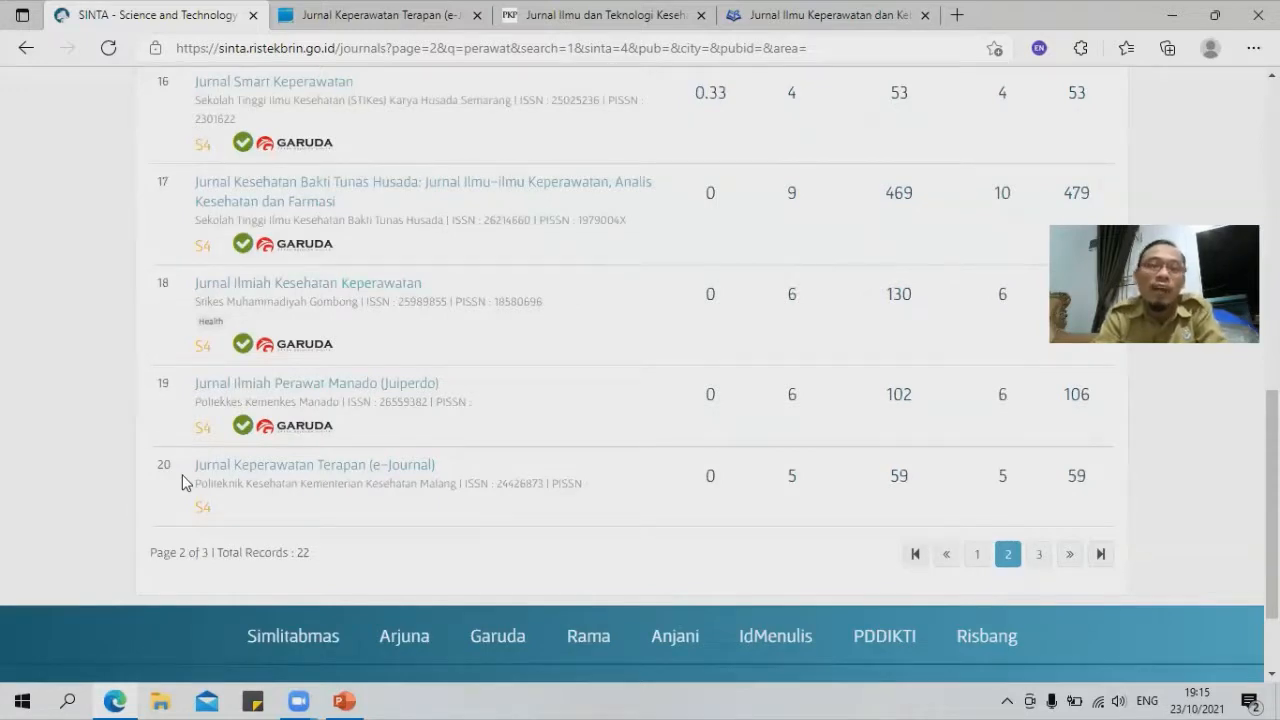
click(325, 474)
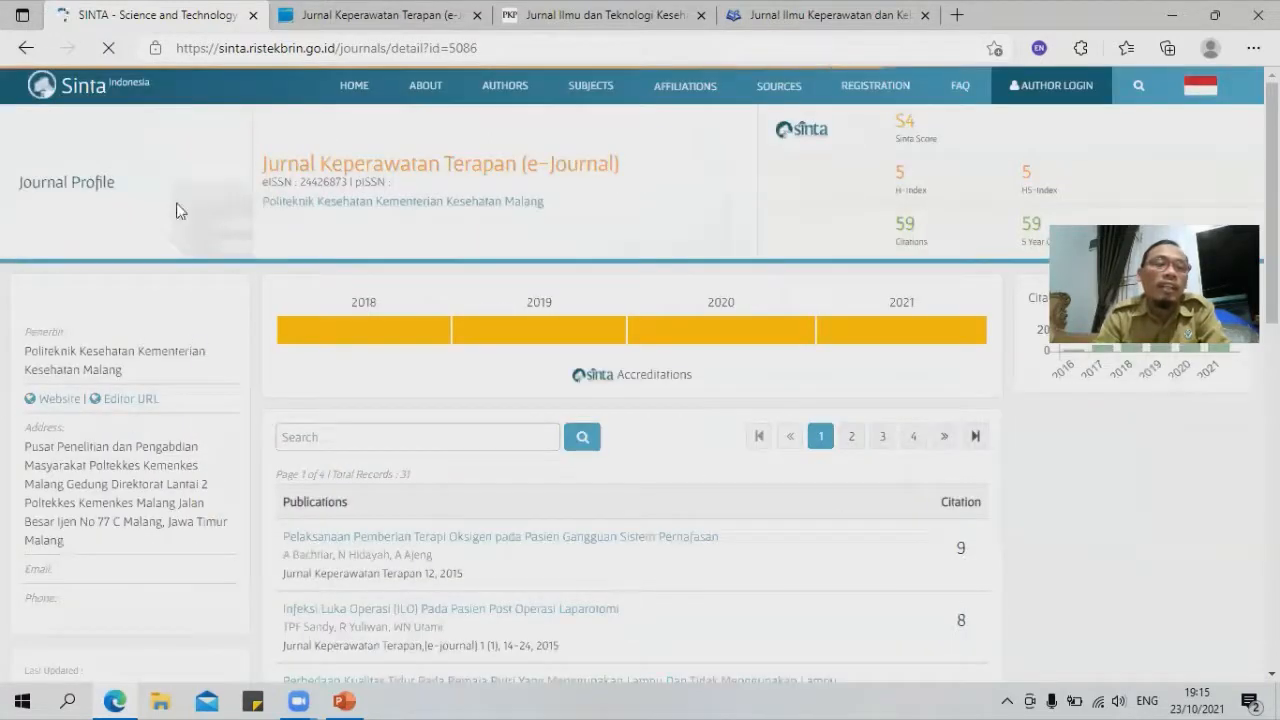
Step: Review the Jurnal Keperawatan Terapan profile, then go to the journal's own website
scroll(174, 453, down, 2)
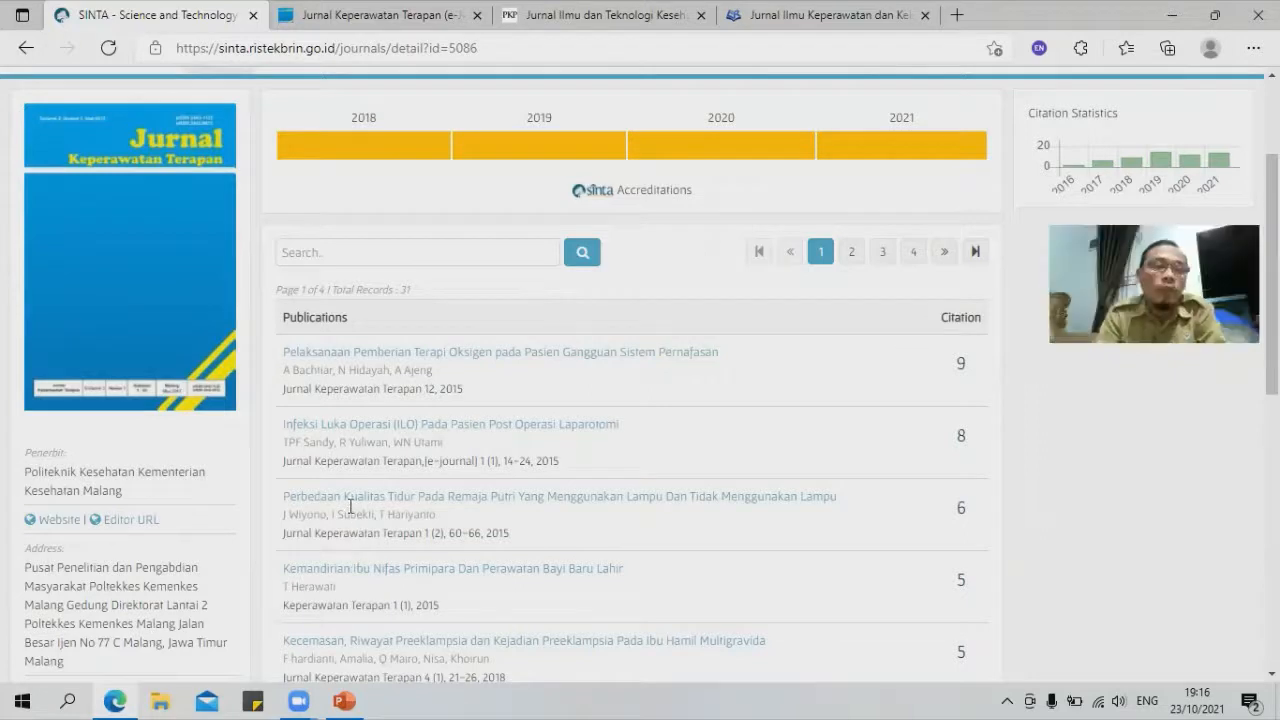
click(60, 521)
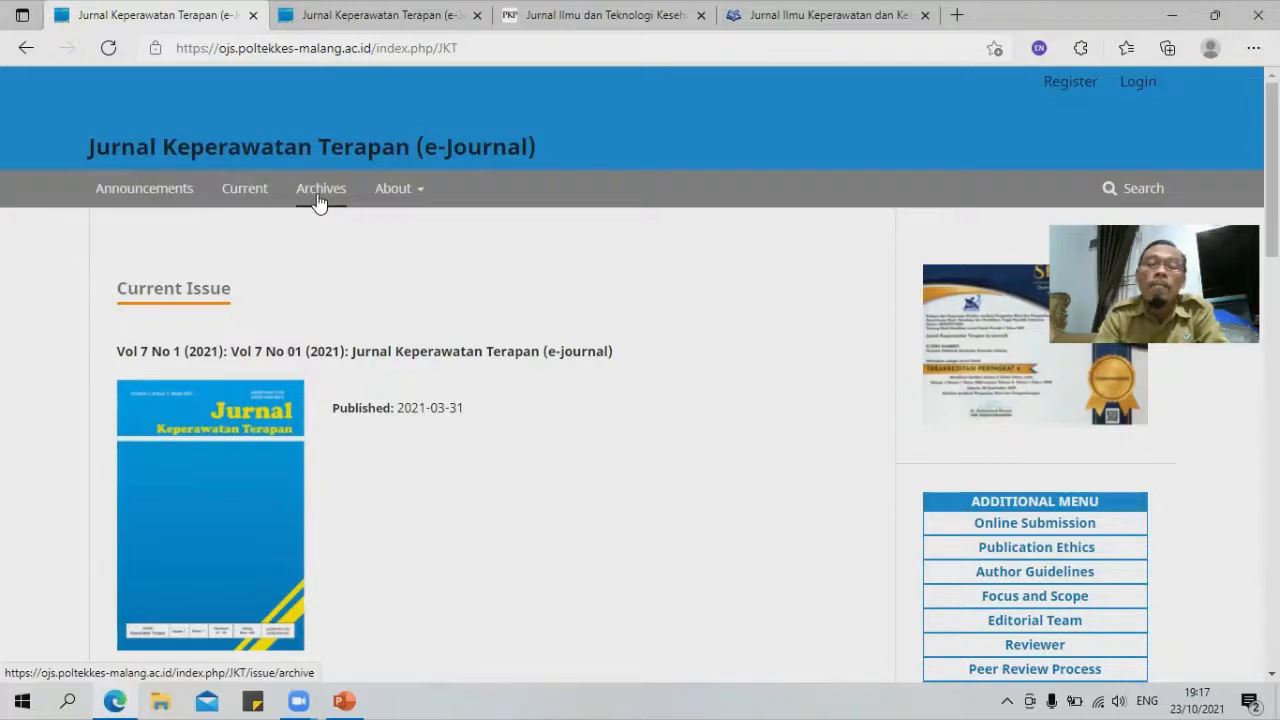
Step: Open Article Processing Charges in a new tab, showing 0.00 USD publication fees
mouse_move(396, 202)
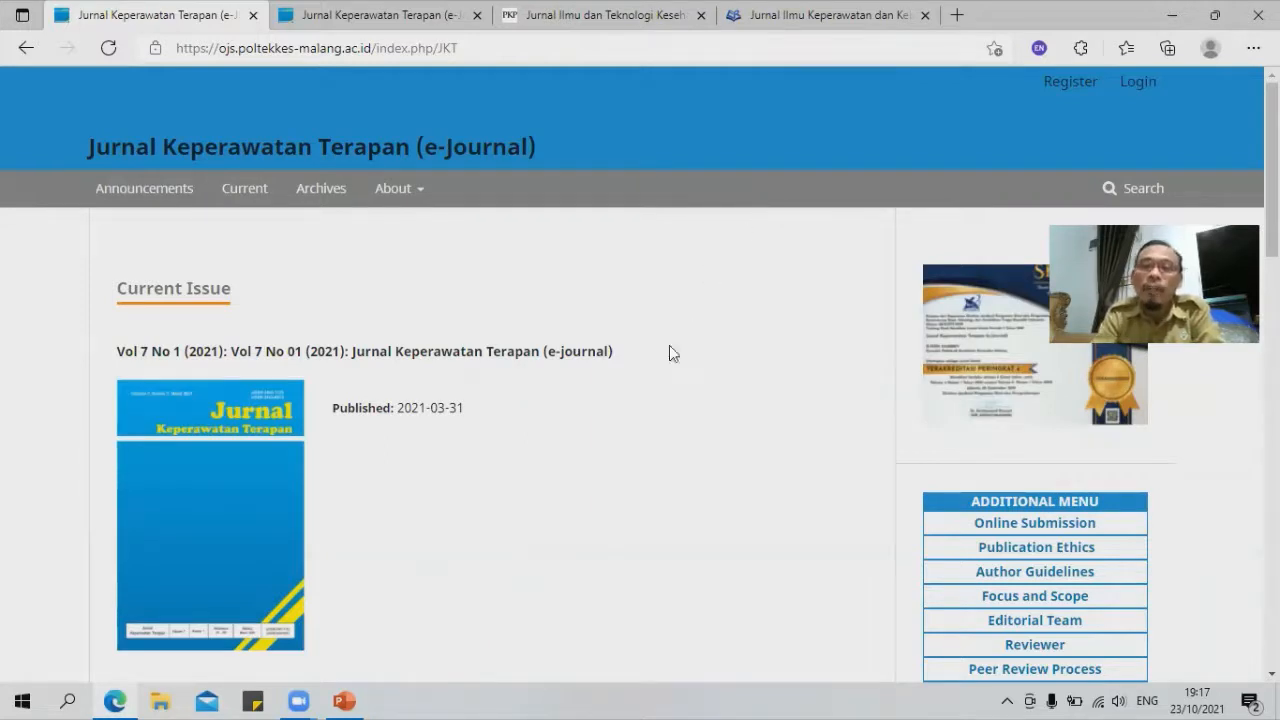
scroll(746, 405, down, 4)
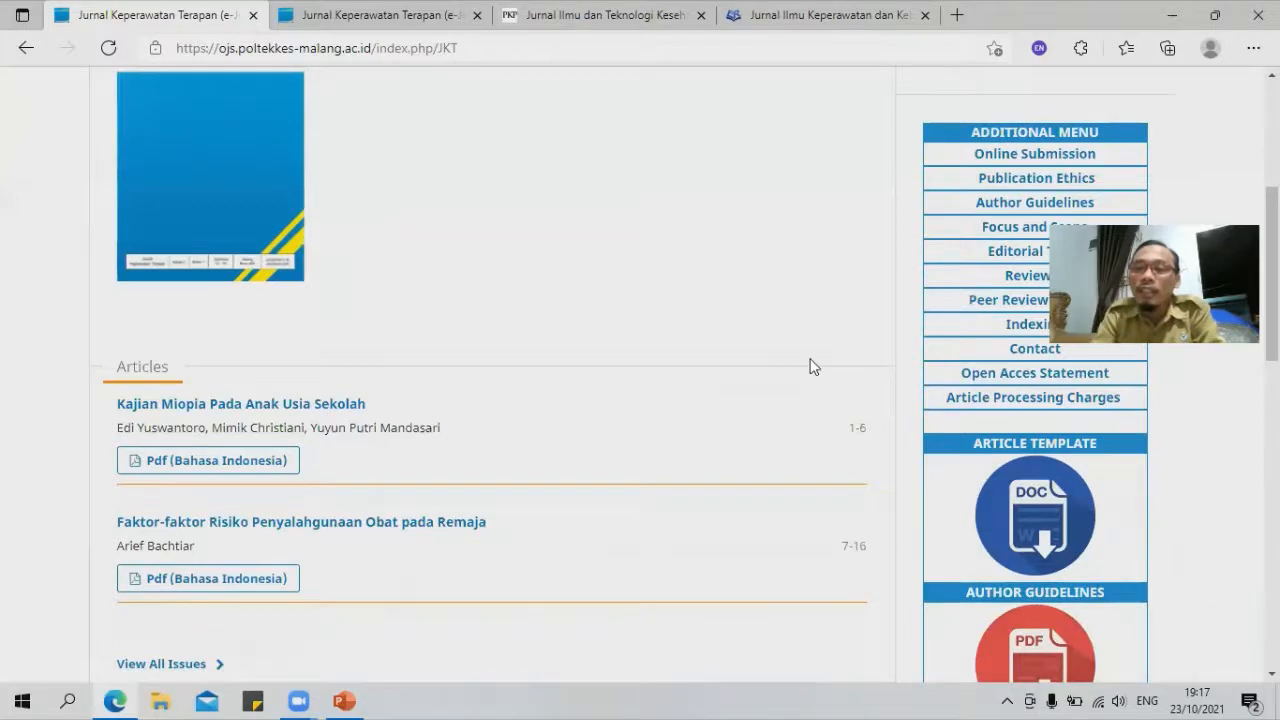
scroll(810, 366, down, 4)
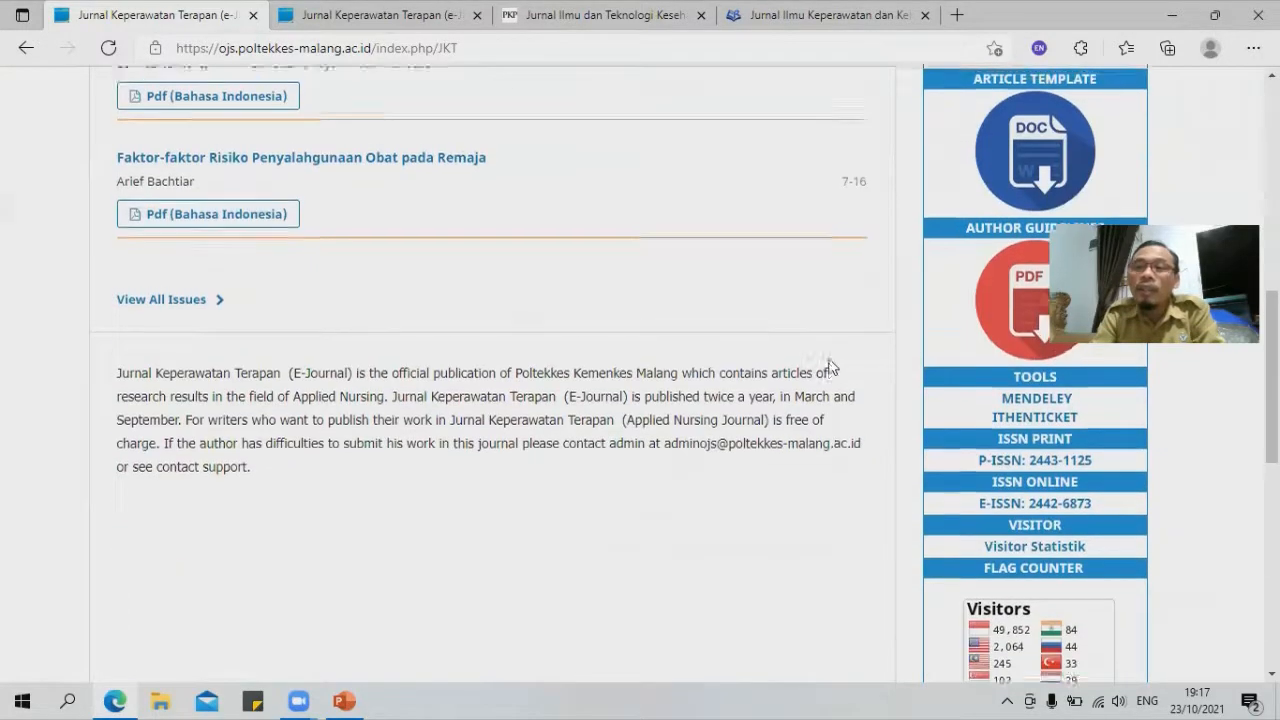
scroll(827, 368, up, 7)
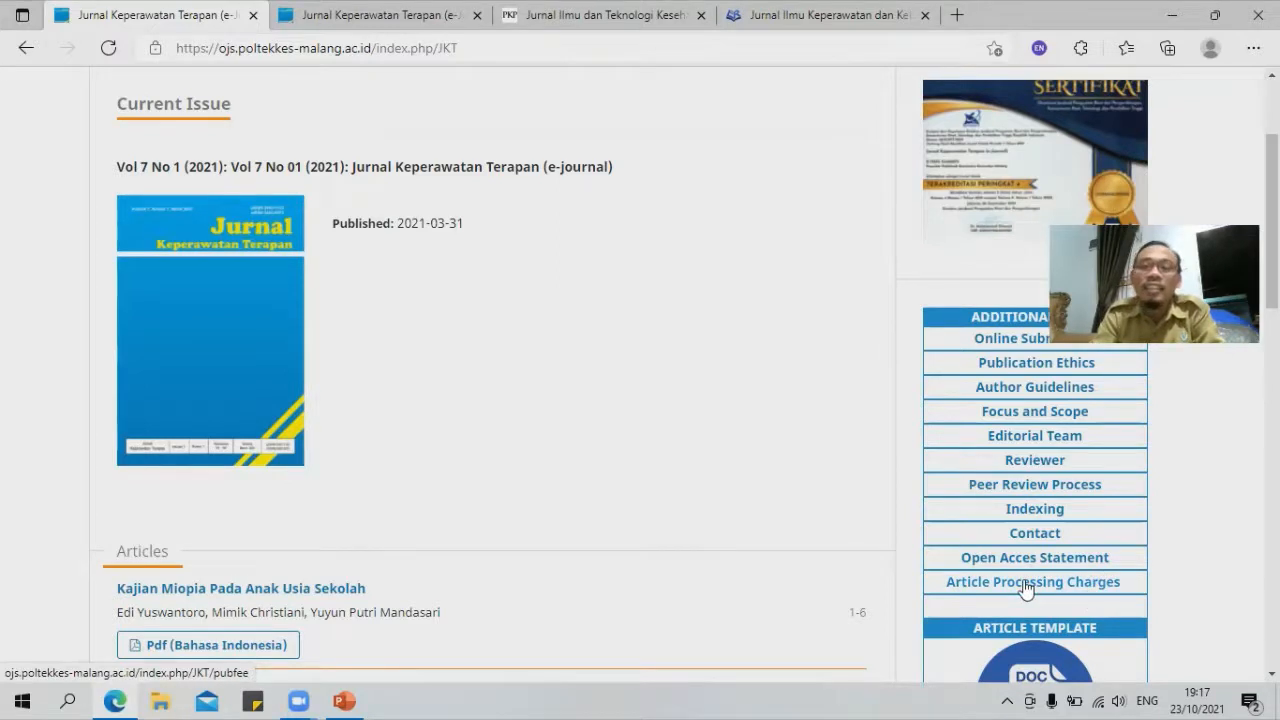
right_click(990, 582)
click(1005, 268)
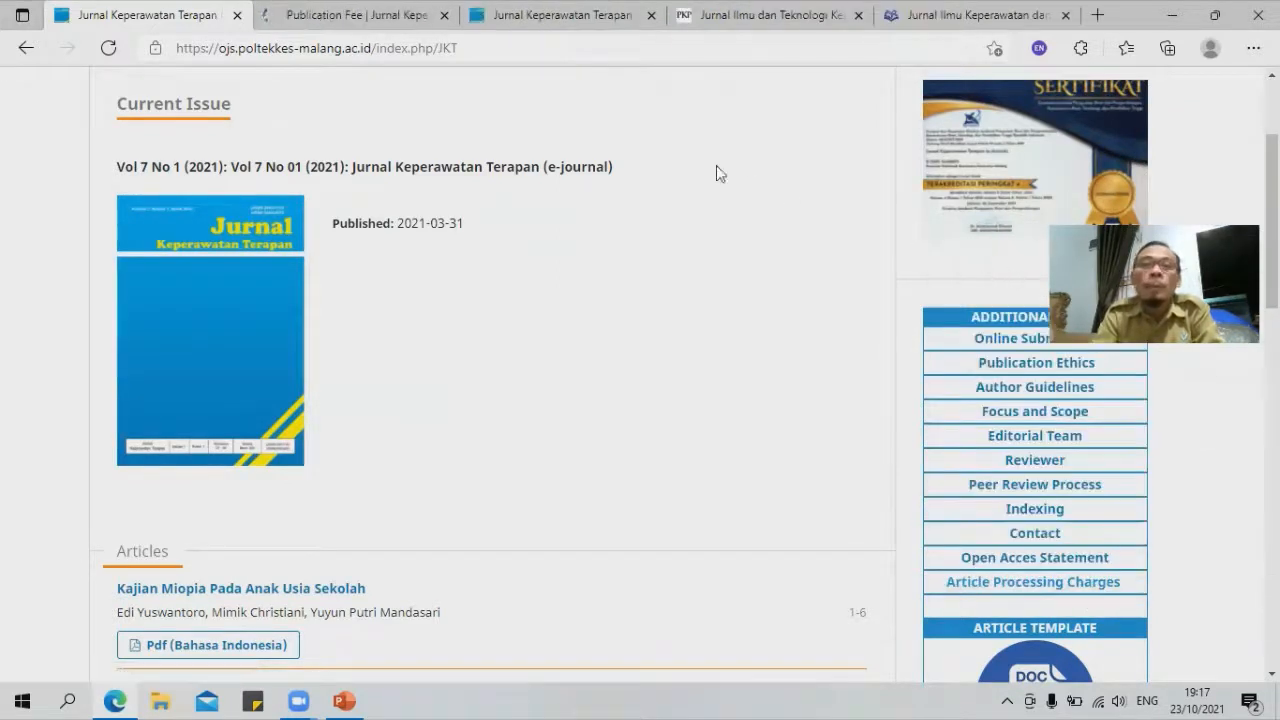
click(405, 16)
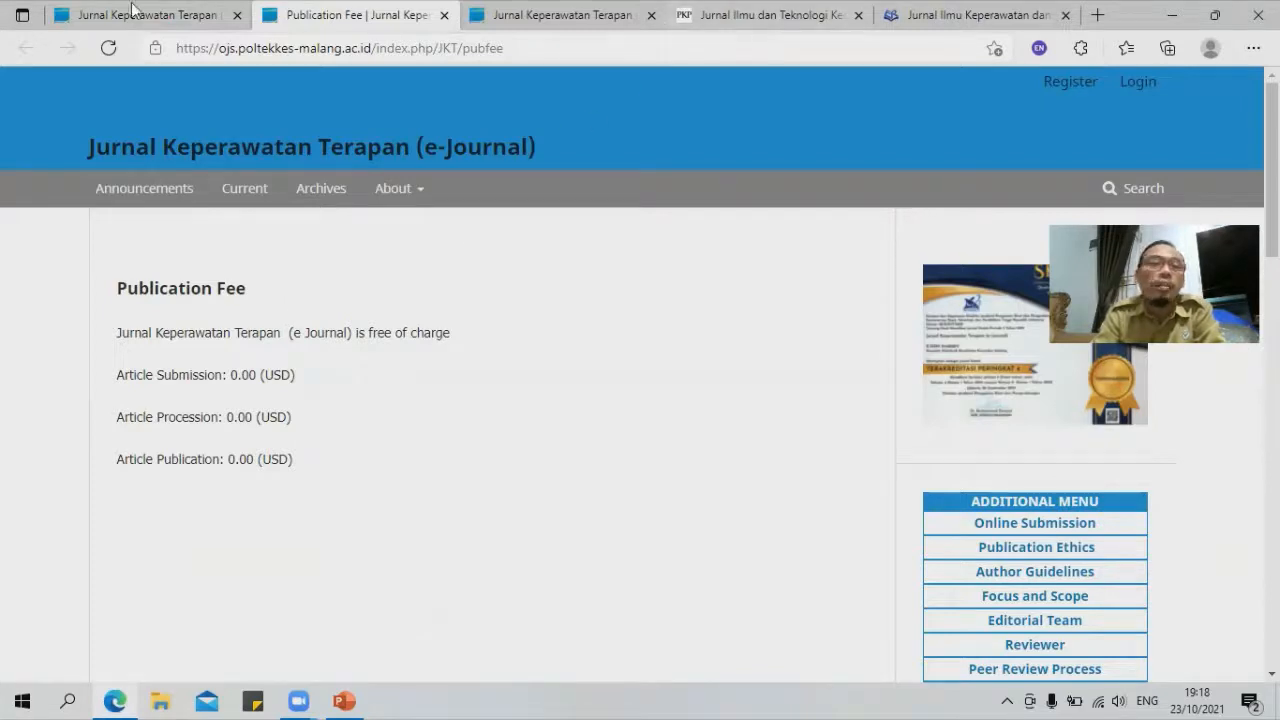
Step: Close the Publication Fee tab and return to the journal home page
click(444, 15)
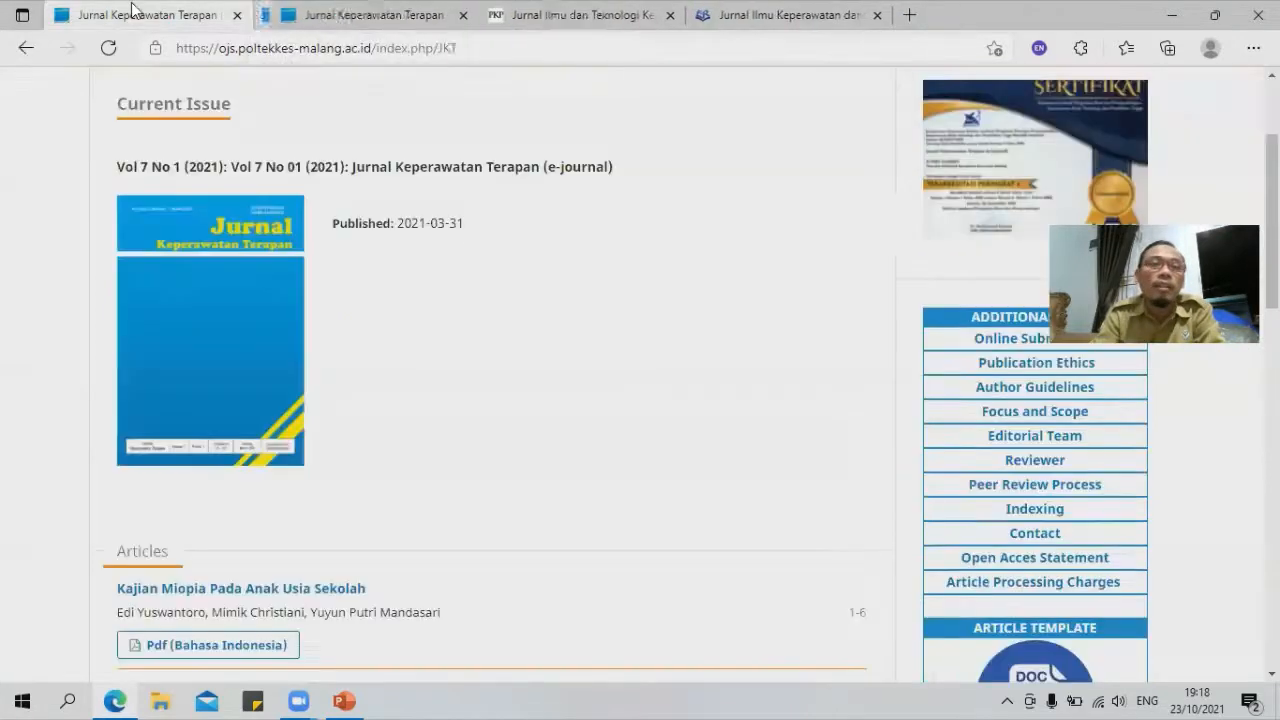
scroll(606, 377, down, 2)
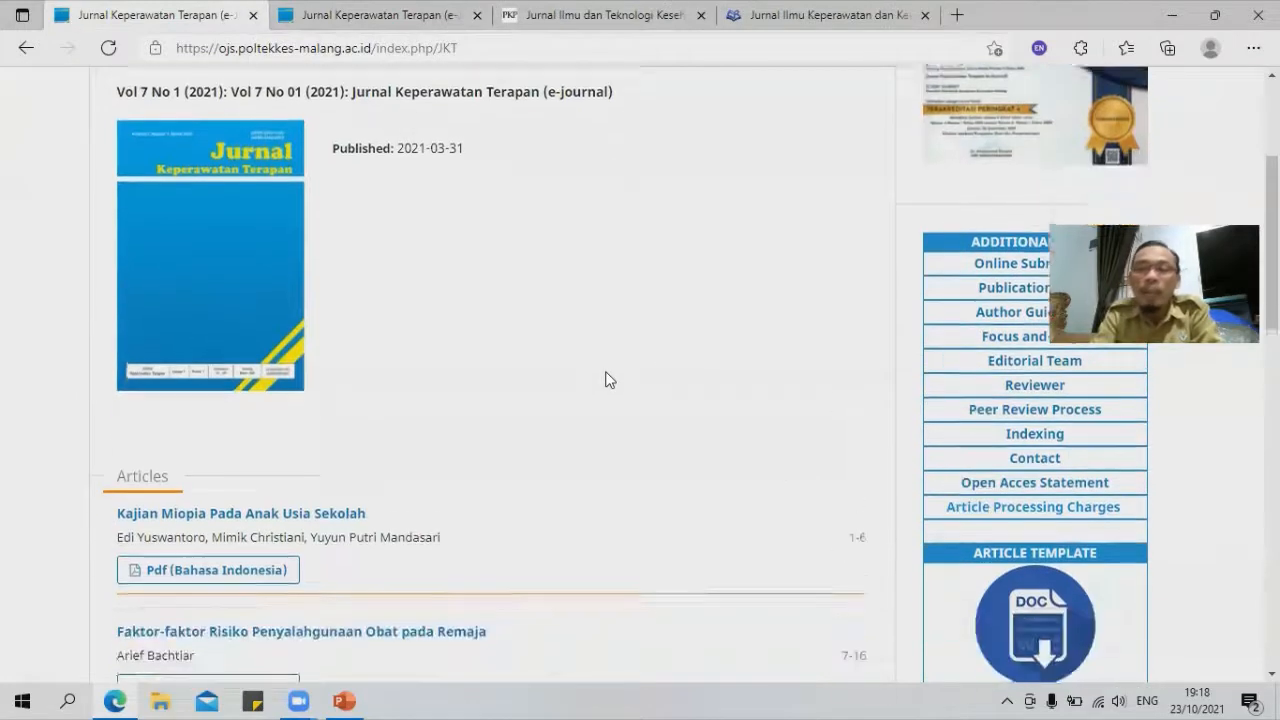
scroll(637, 390, up, 2)
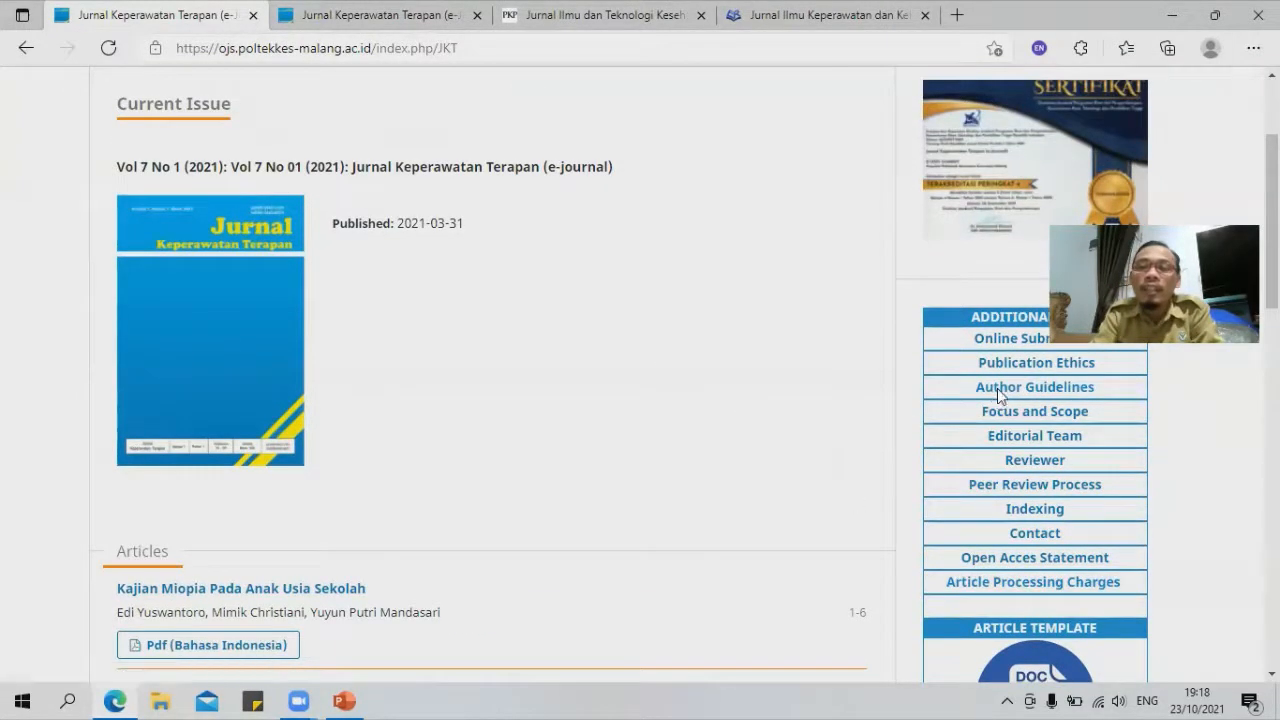
Step: Read the Author Guidelines: 150–200-word abstracts, titles of at most 18 words
click(997, 388)
scroll(369, 407, down, 1)
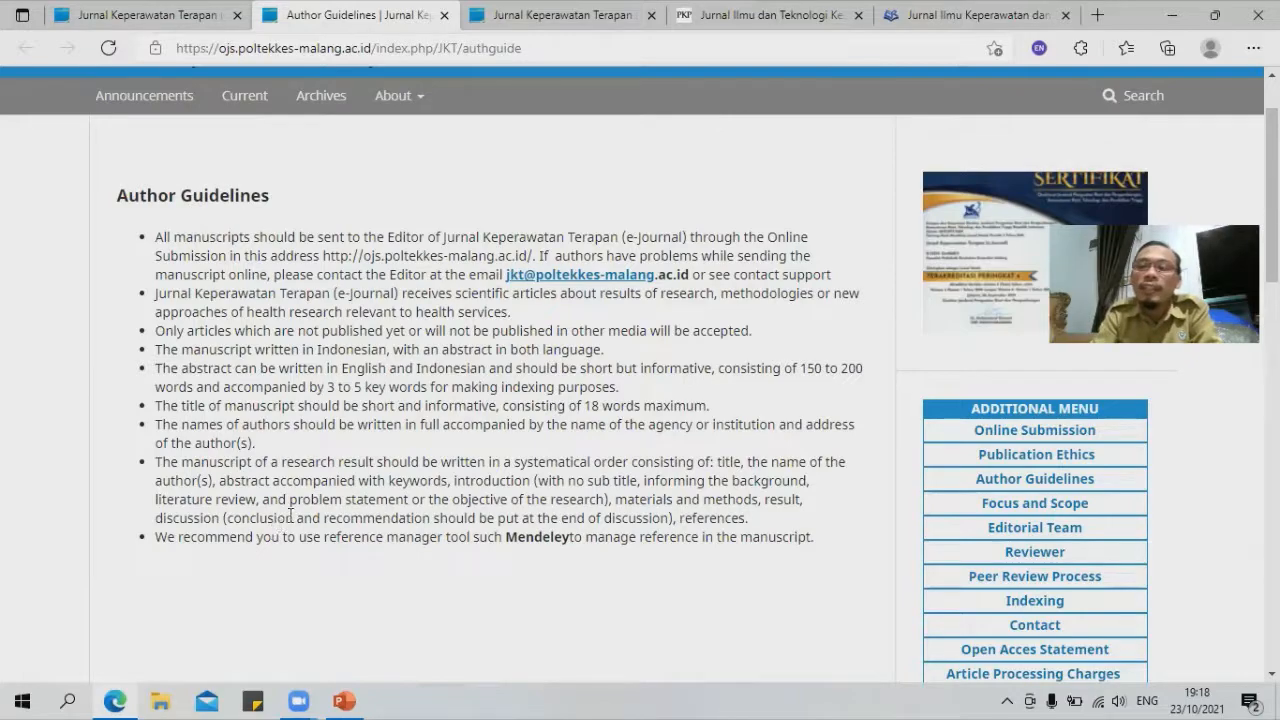
scroll(300, 478, down, 3)
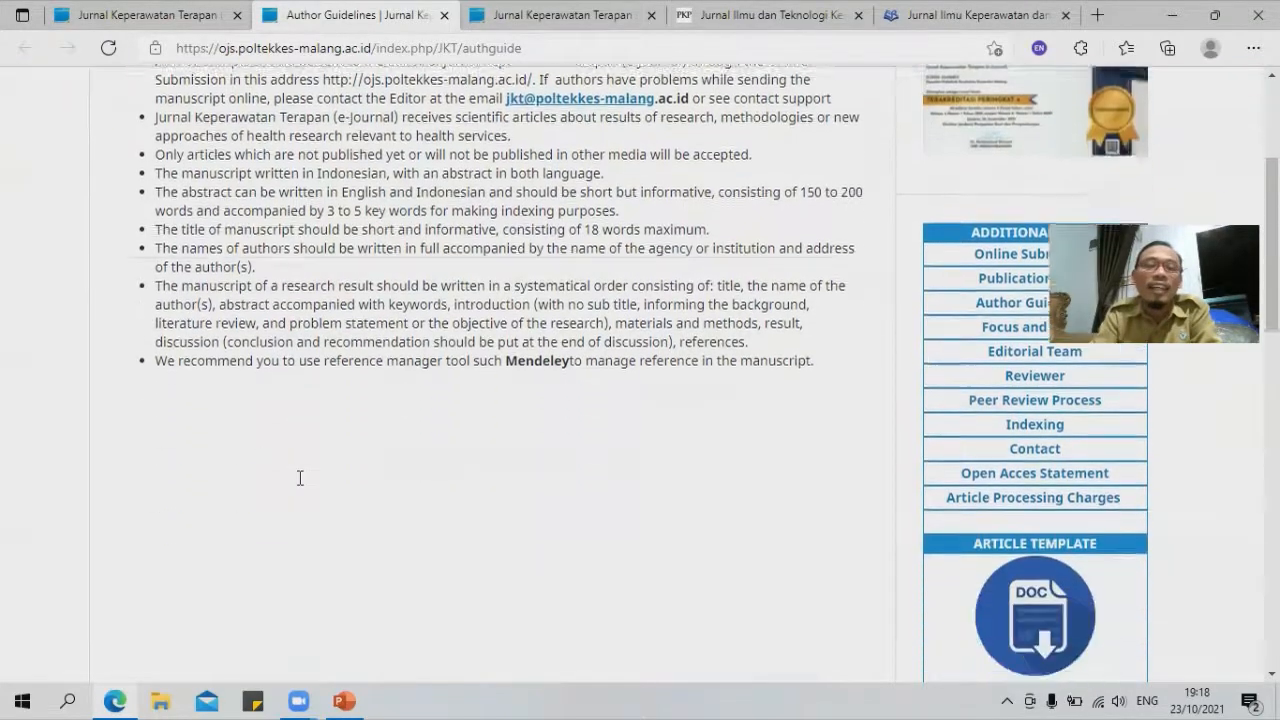
scroll(298, 475, up, 4)
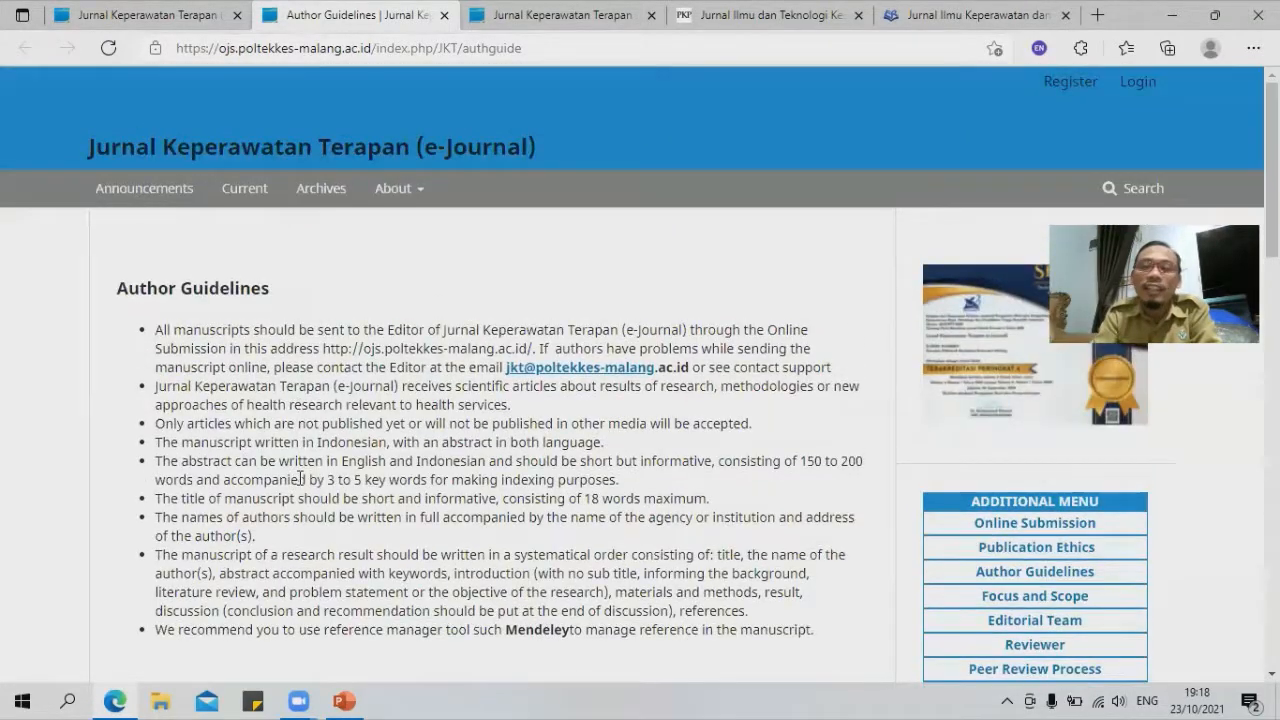
Step: Close the Author Guidelines tab and open the DOC article template from the sidebar
click(444, 15)
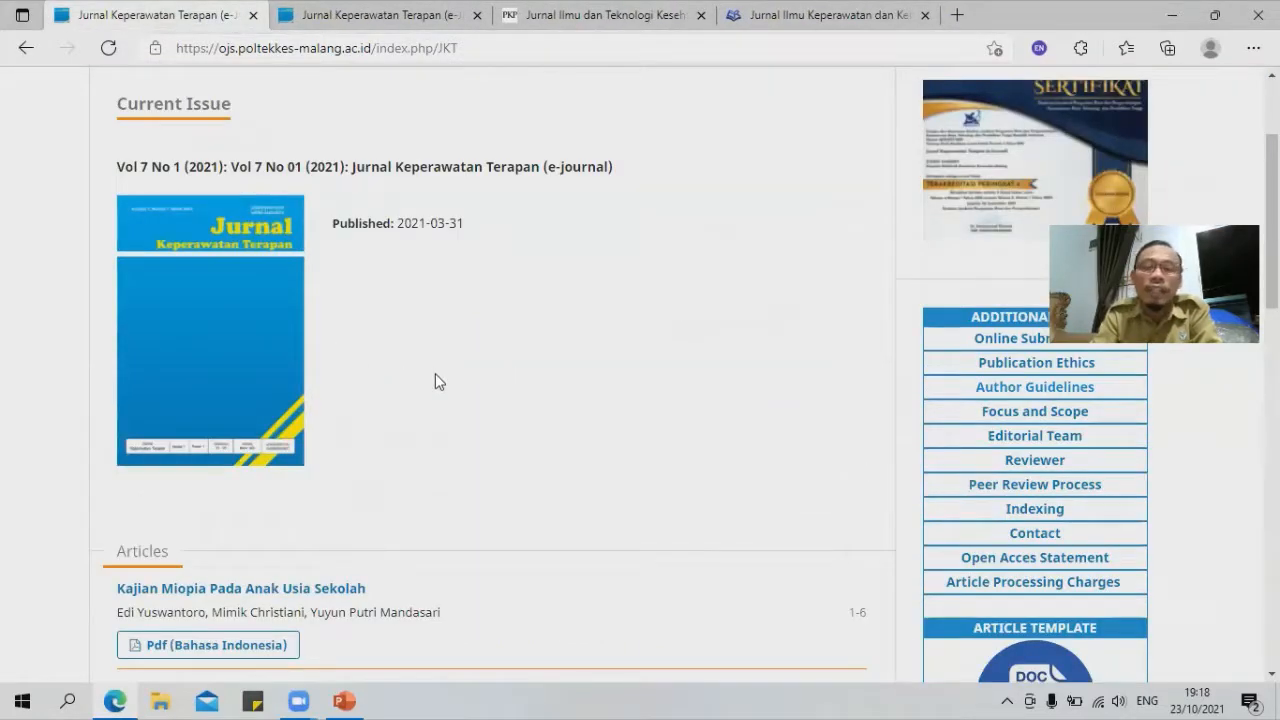
scroll(440, 380, down, 1)
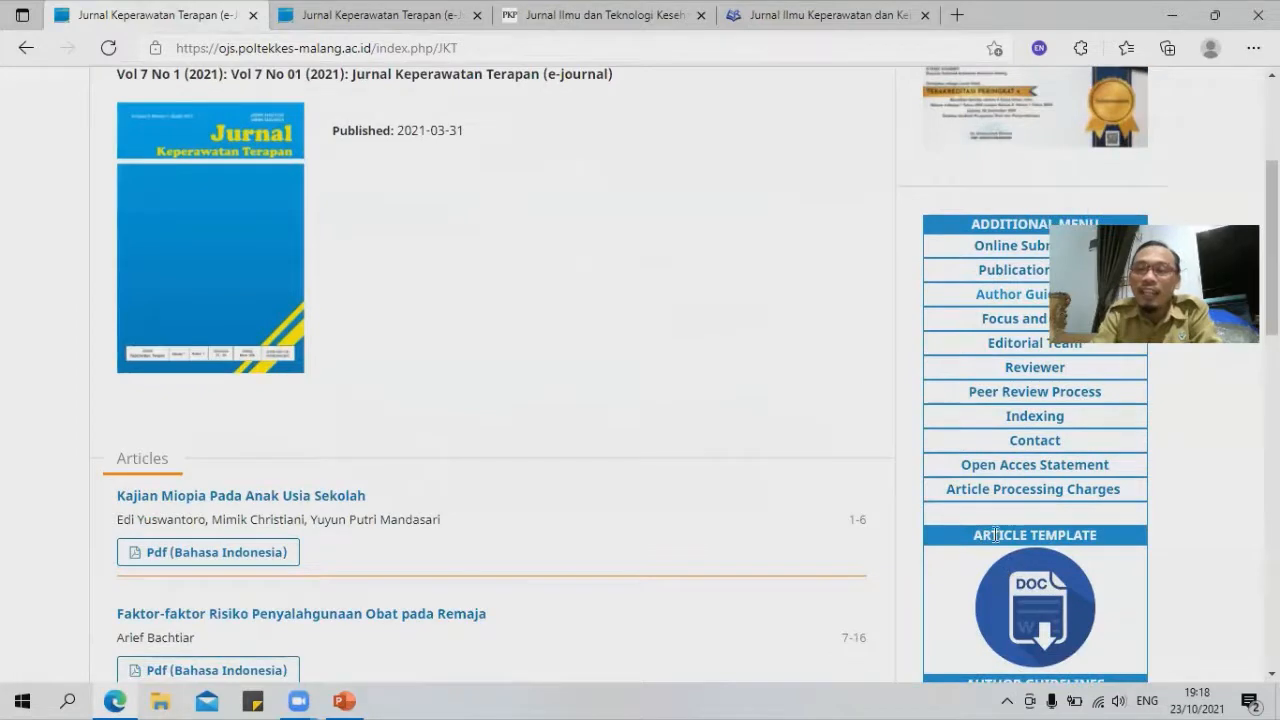
scroll(812, 428, down, 2)
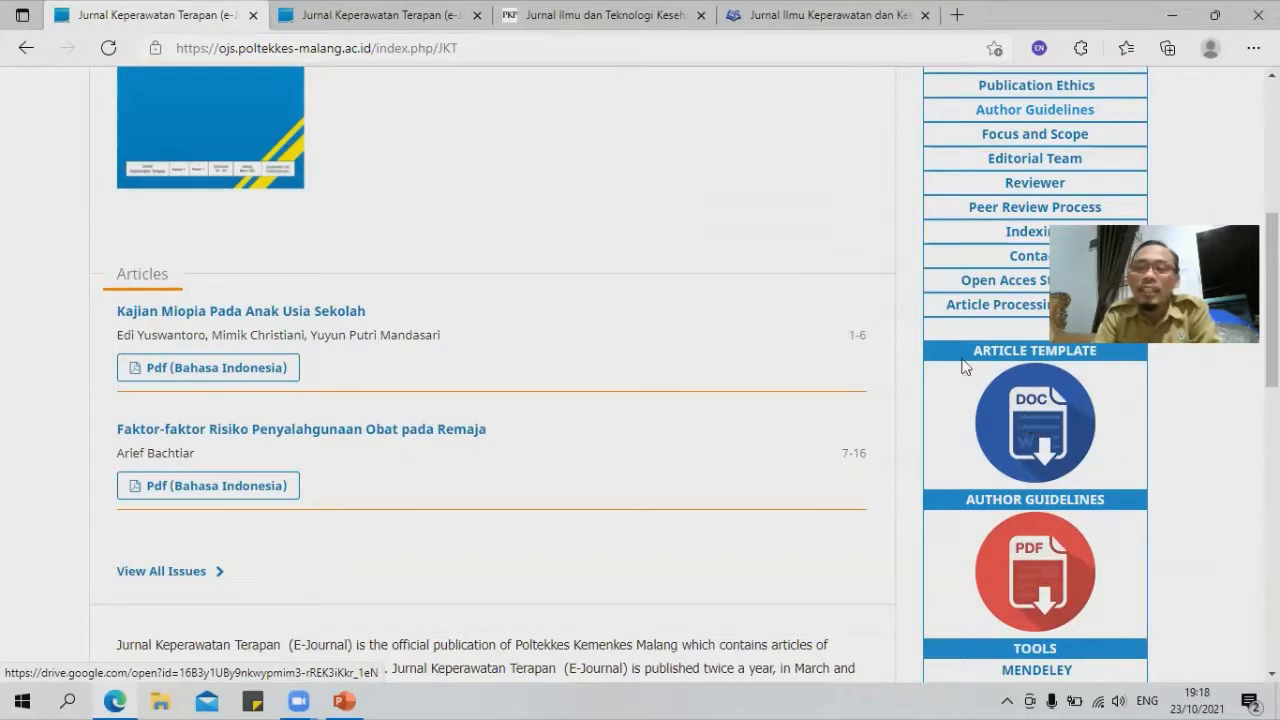
click(1035, 442)
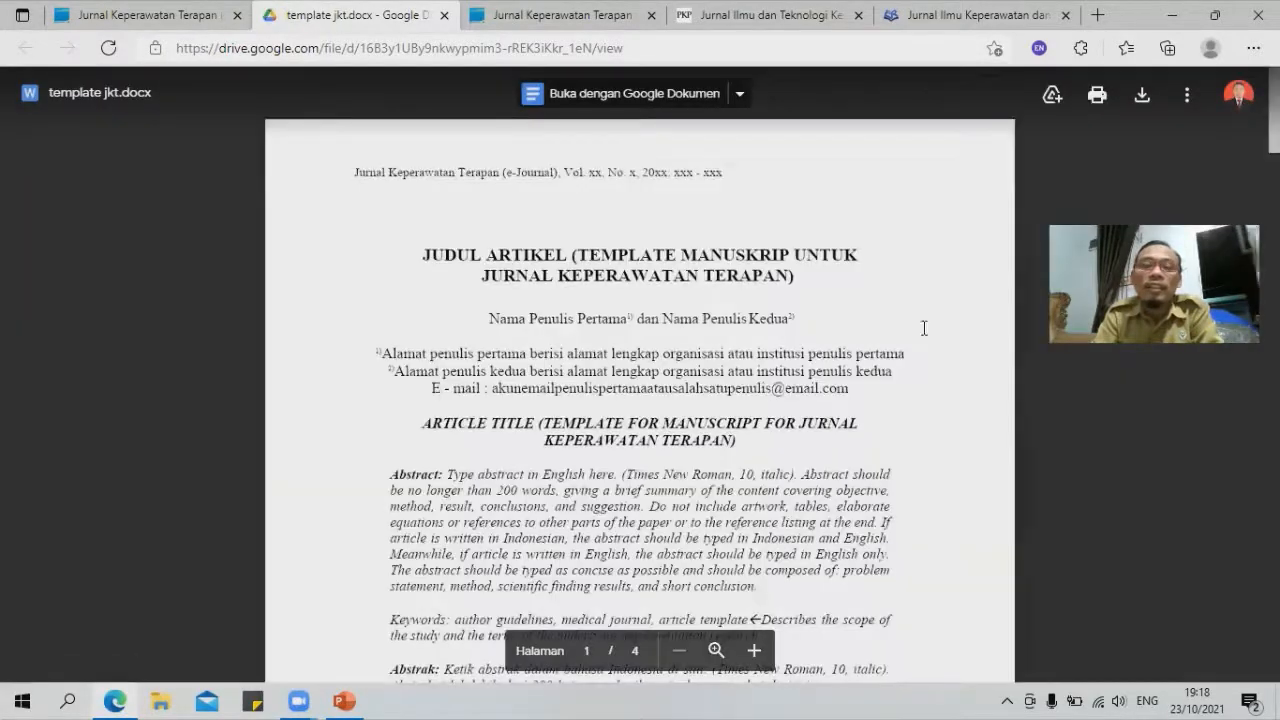
Step: Read through all four pages of template jkt.docx, then return to the journal home tab
scroll(588, 214, down, 1)
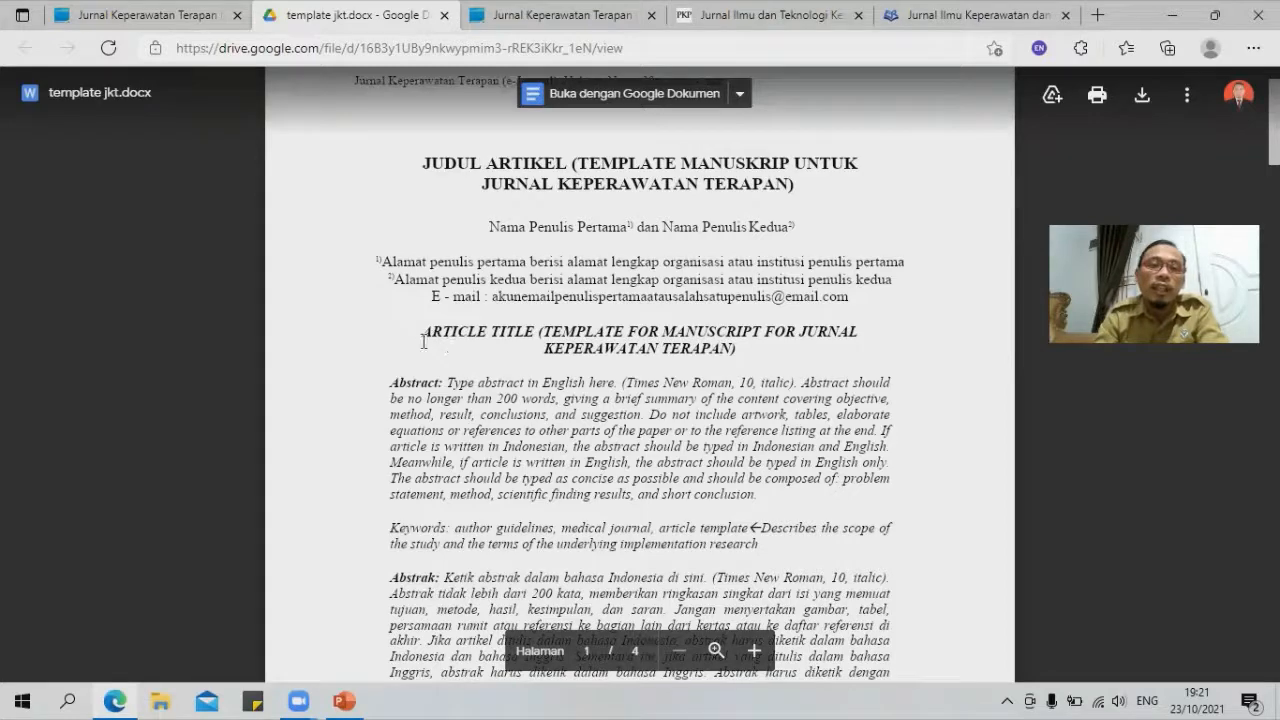
scroll(539, 423, down, 4)
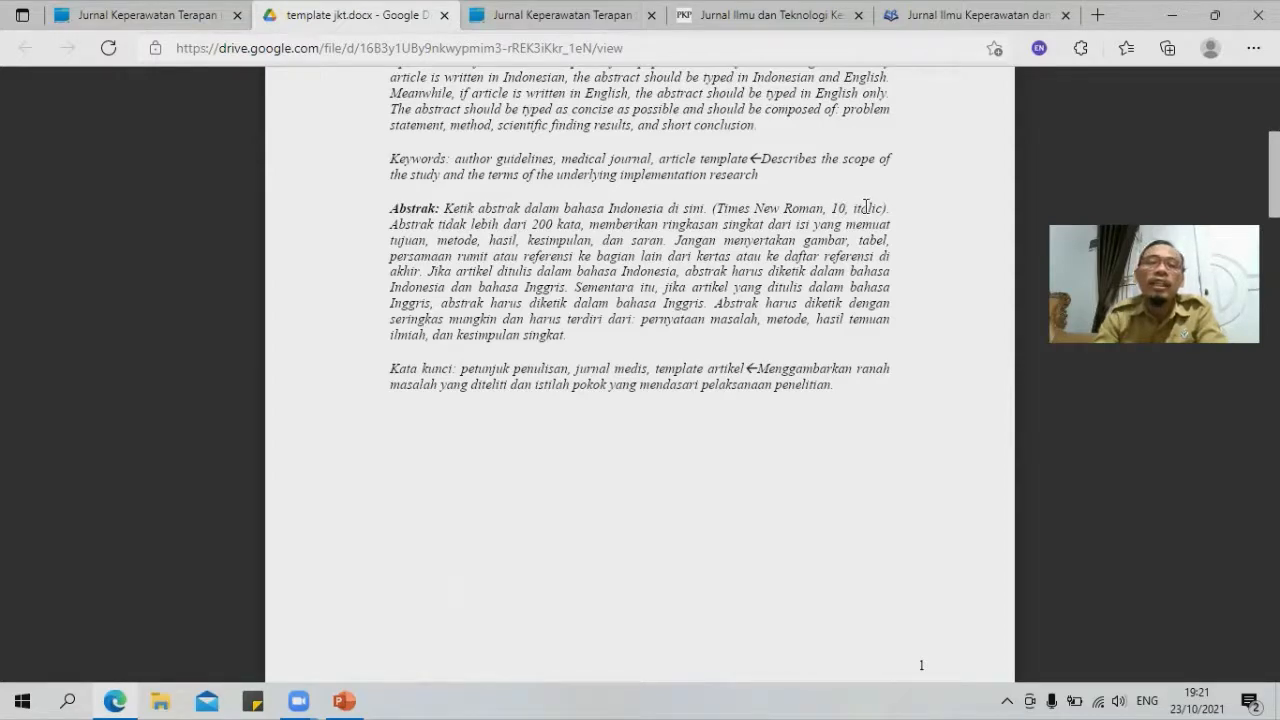
scroll(609, 335, down, 10)
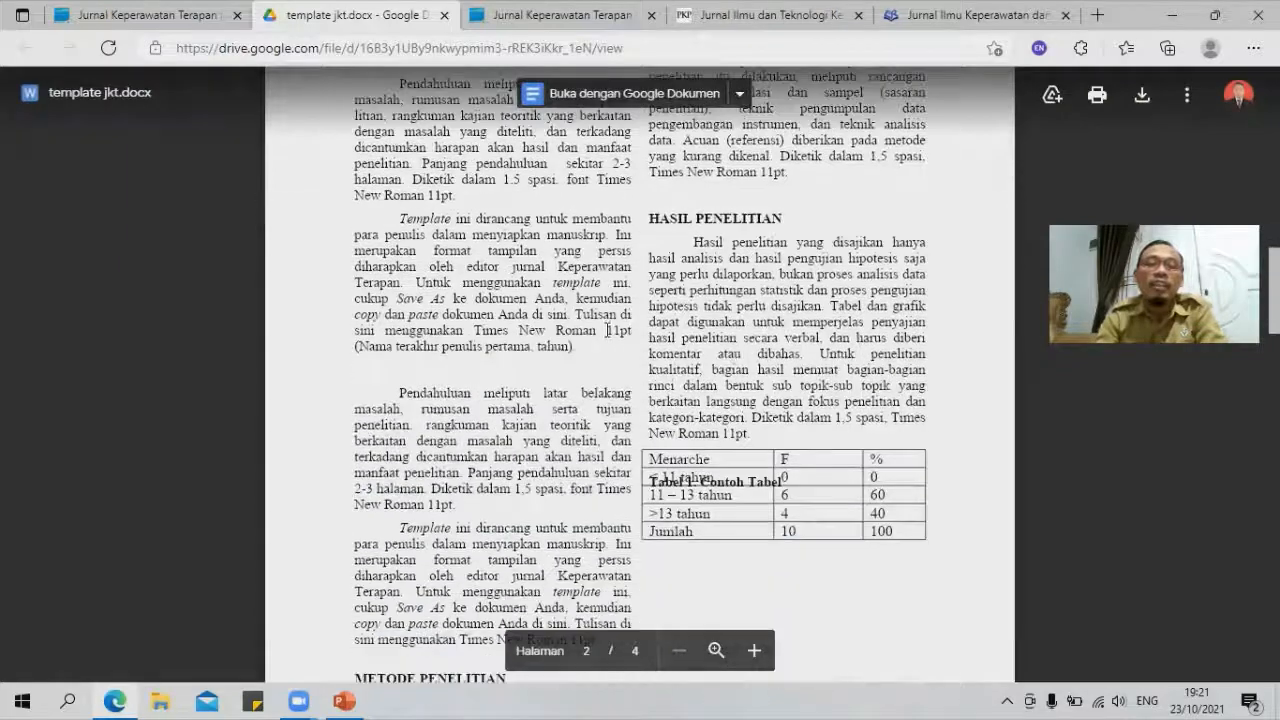
scroll(607, 330, up, 2)
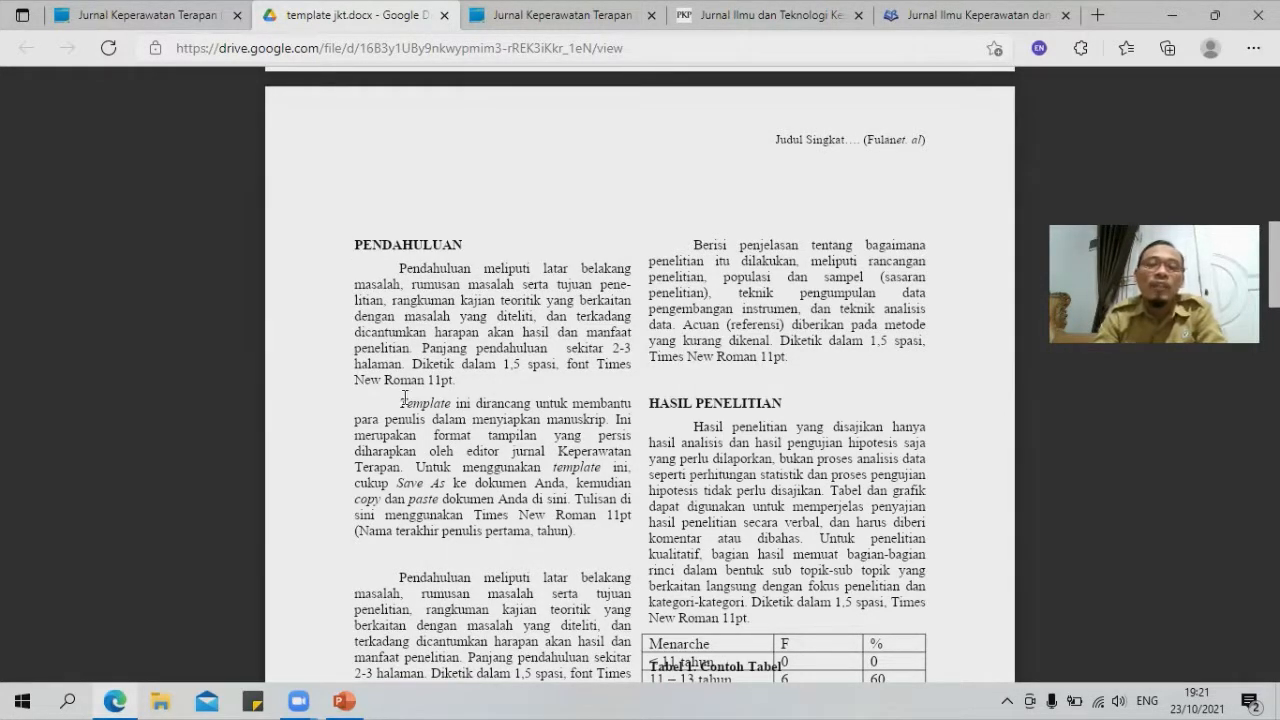
scroll(645, 444, down, 4)
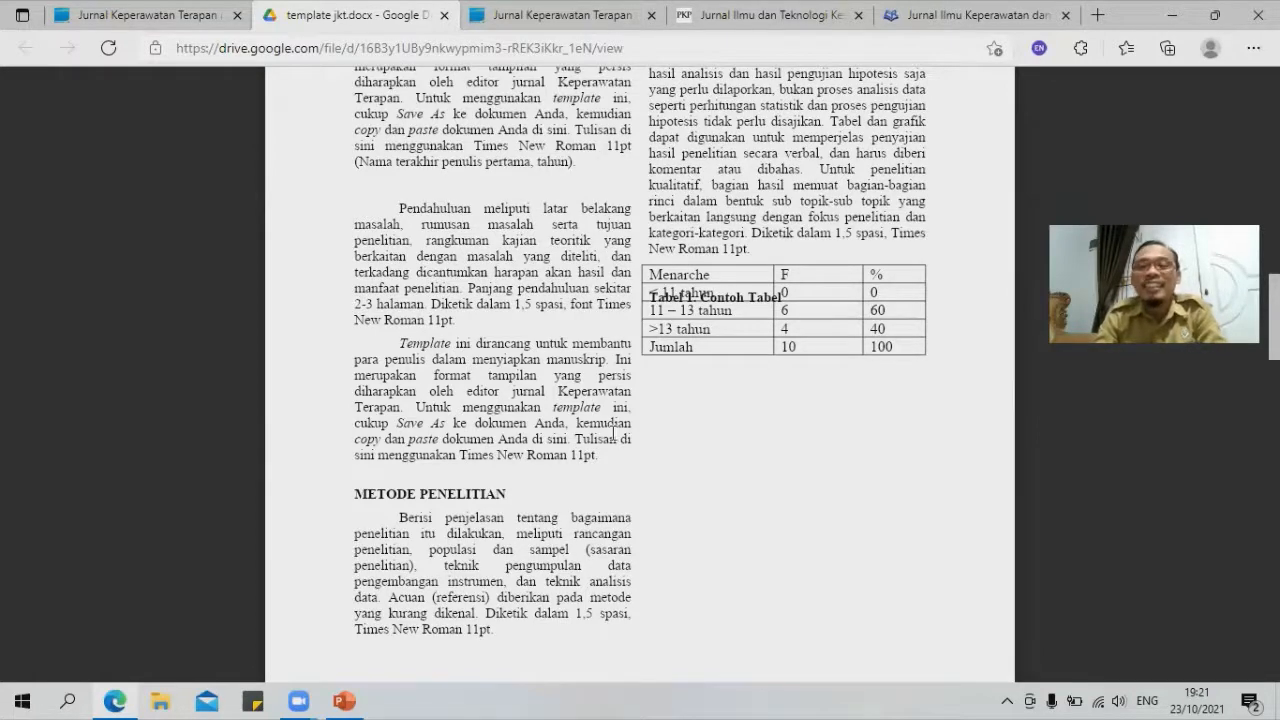
scroll(613, 432, down, 10)
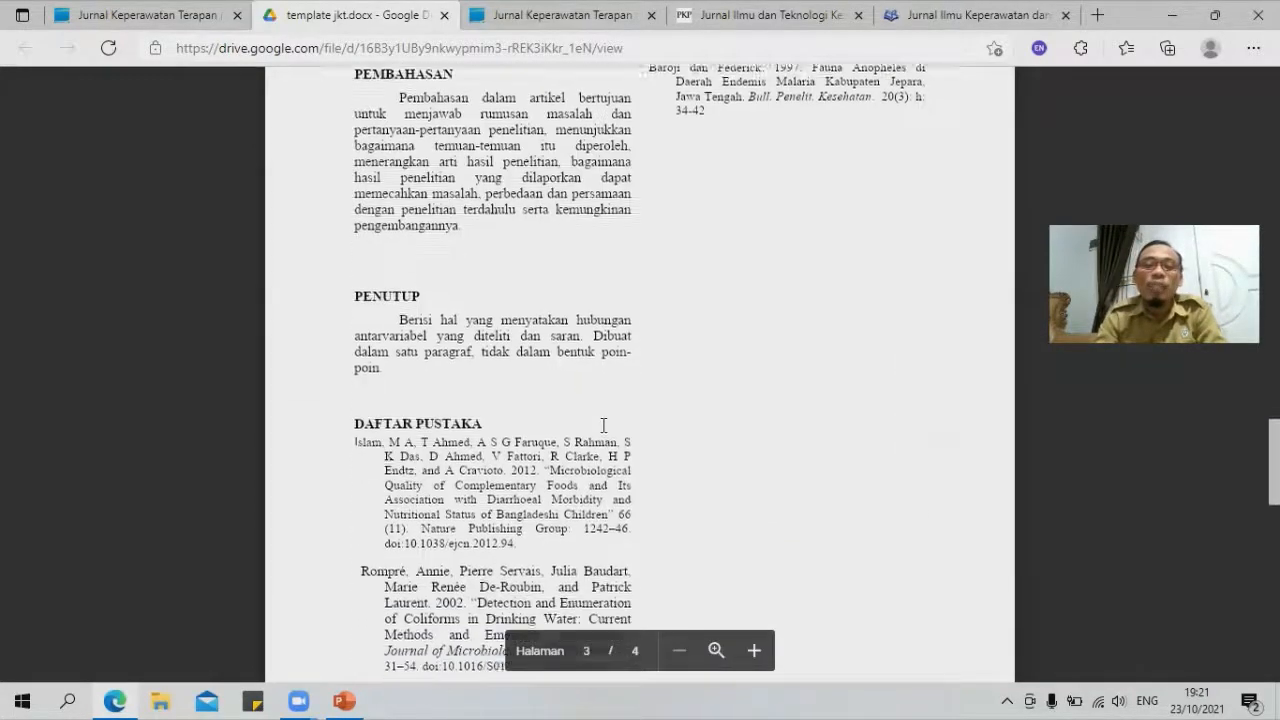
scroll(603, 425, down, 8)
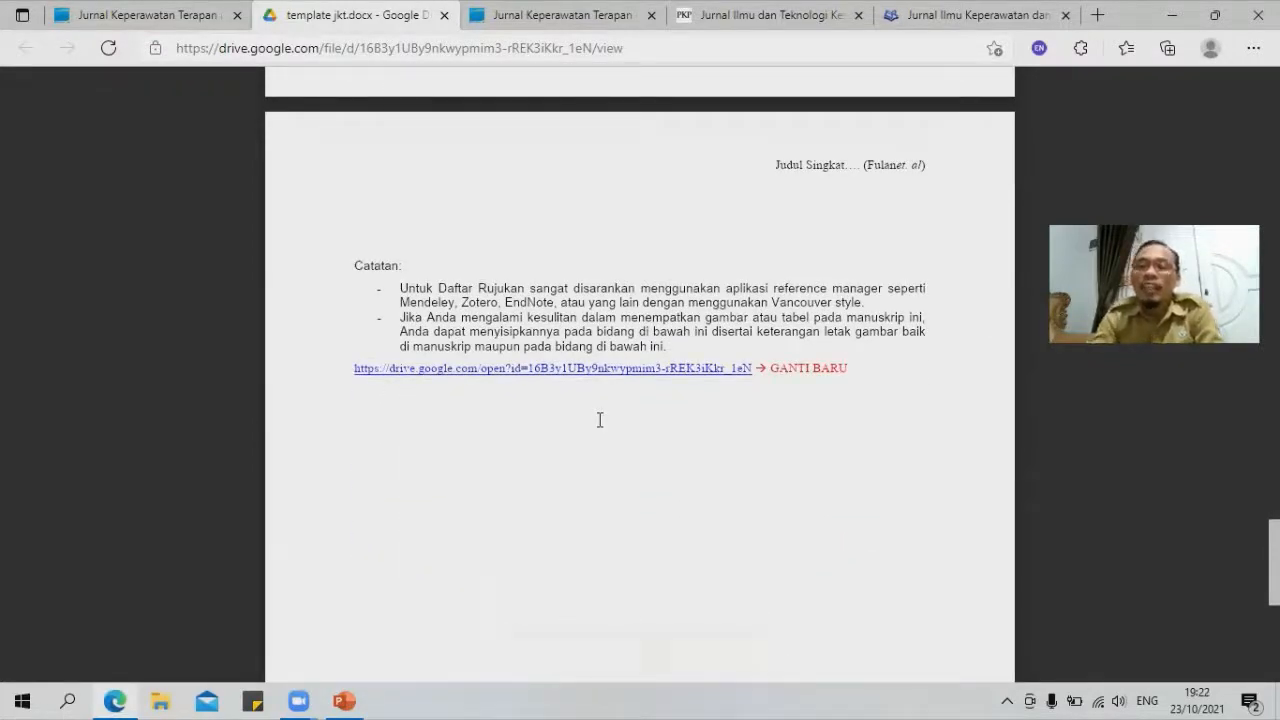
scroll(921, 432, up, 20)
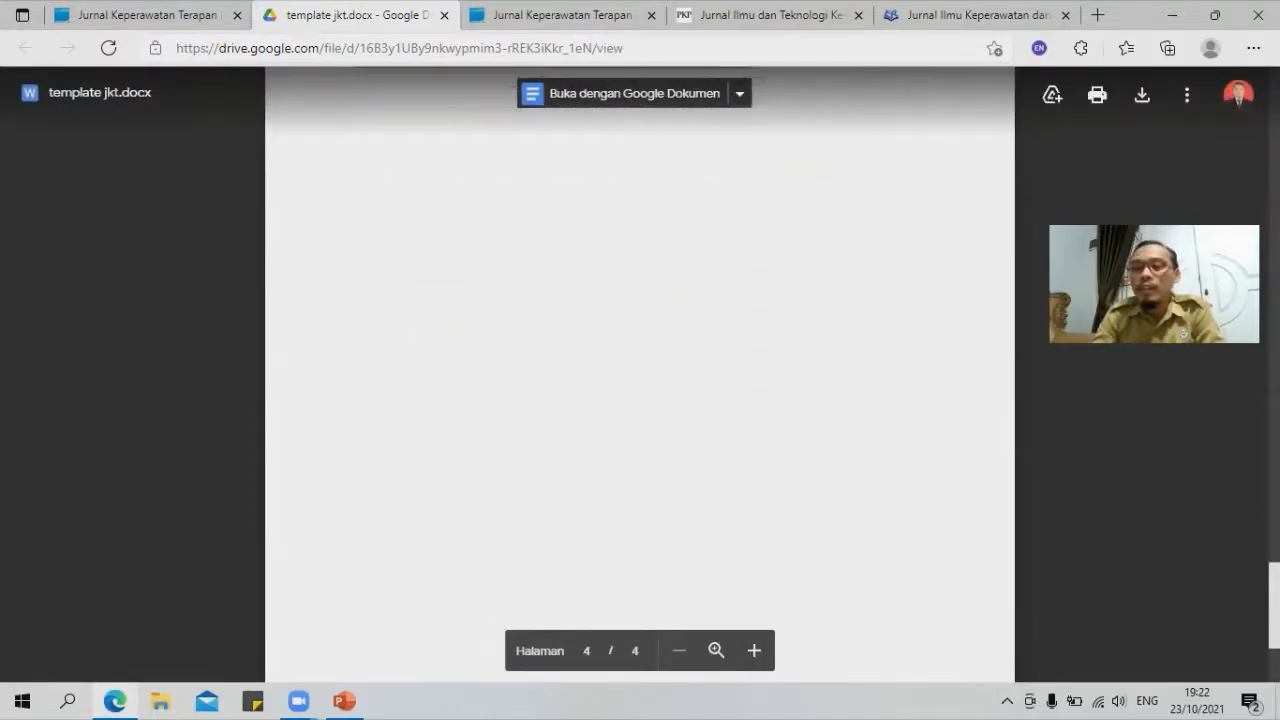
scroll(921, 432, up, 8)
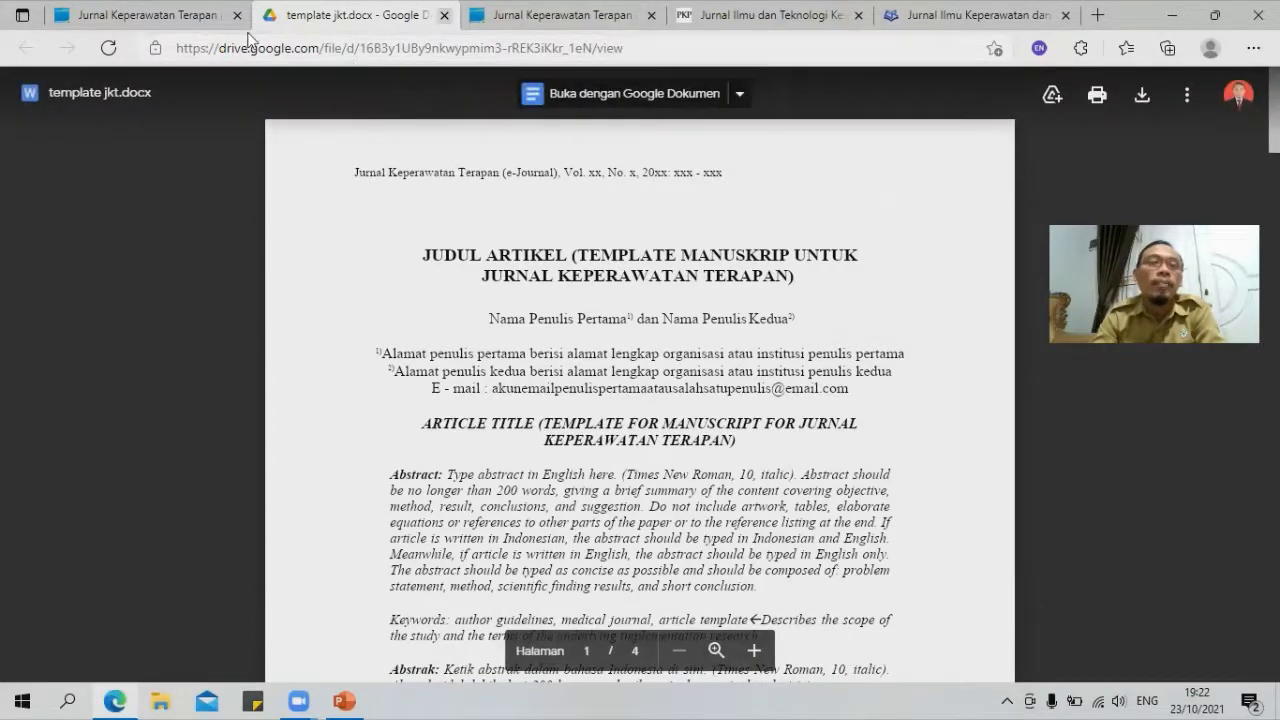
click(140, 15)
Step: Scroll to the top of the journal home page and open the Register form
scroll(637, 272, up, 4)
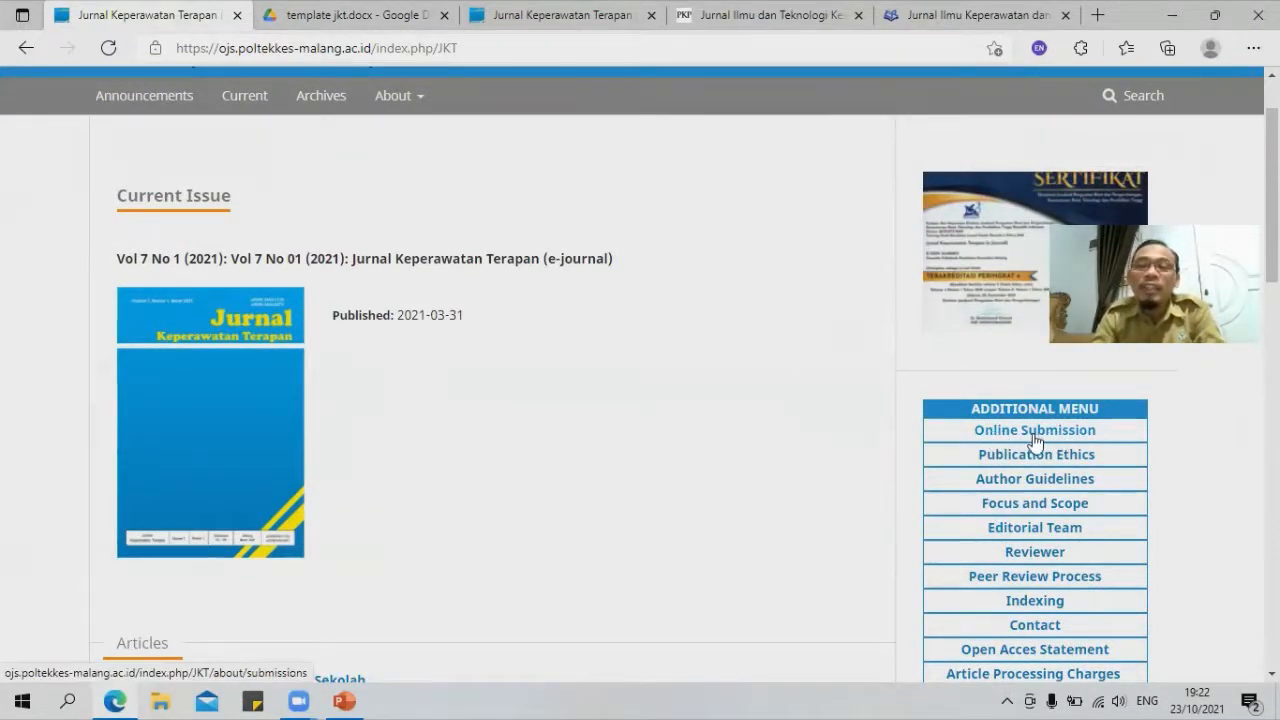
scroll(770, 383, up, 1)
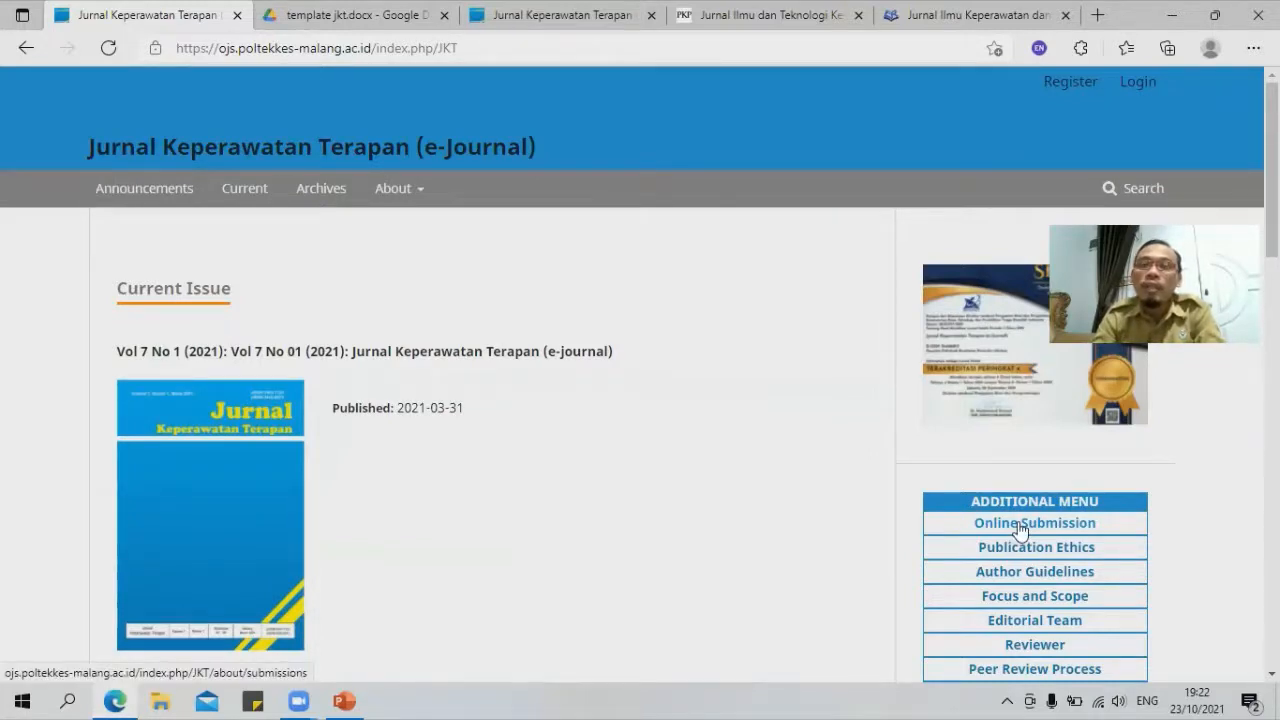
click(1063, 89)
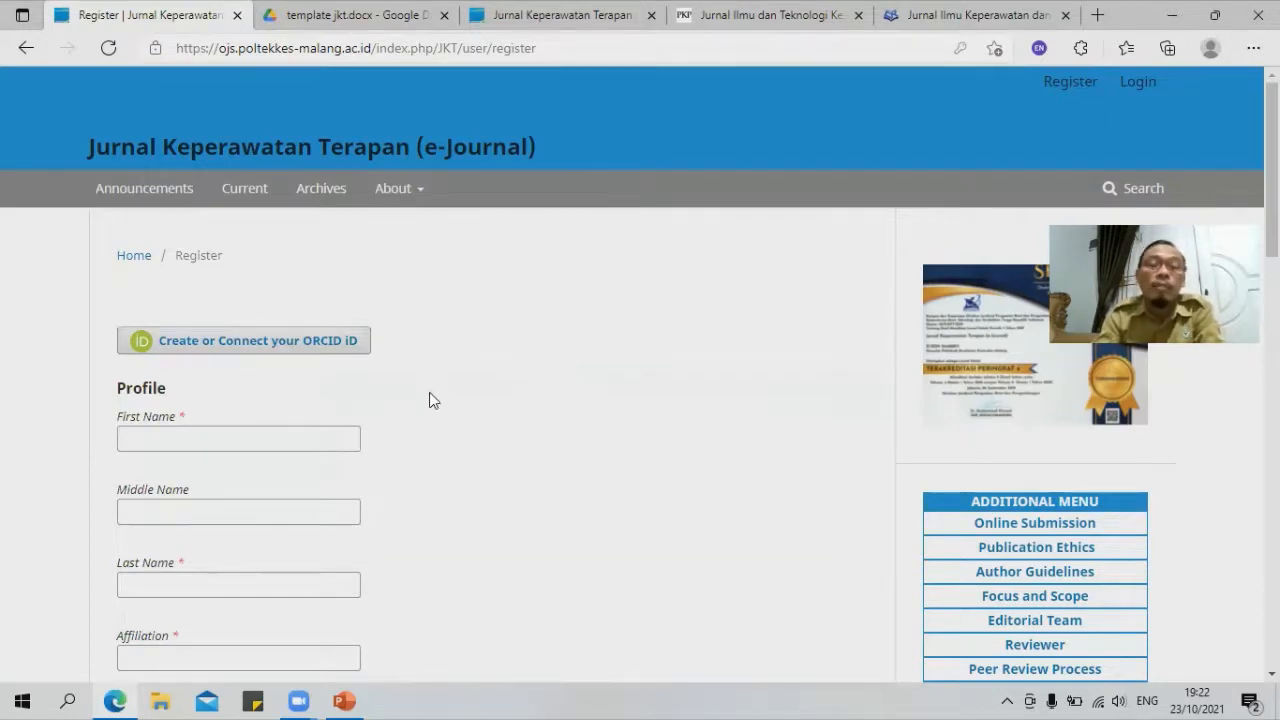
Step: Scroll down and back up through the empty Register form's Profile and Login fields
scroll(435, 318, down, 1)
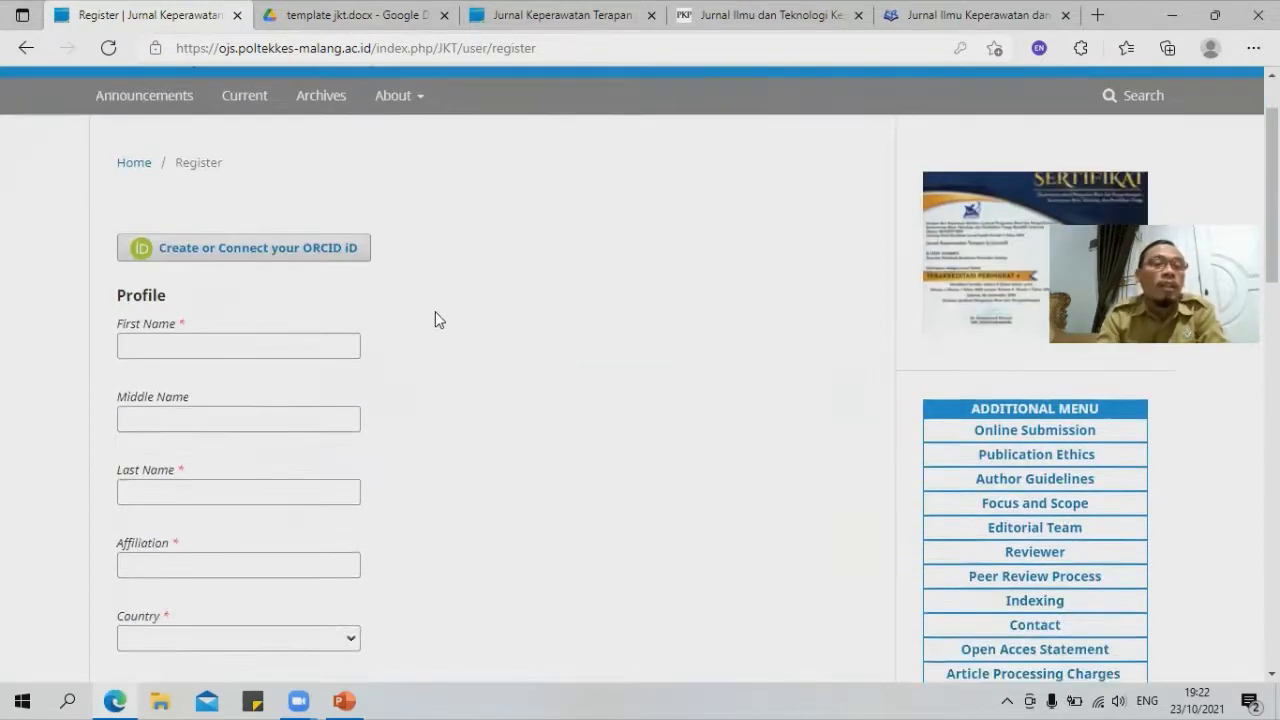
scroll(437, 318, up, 1)
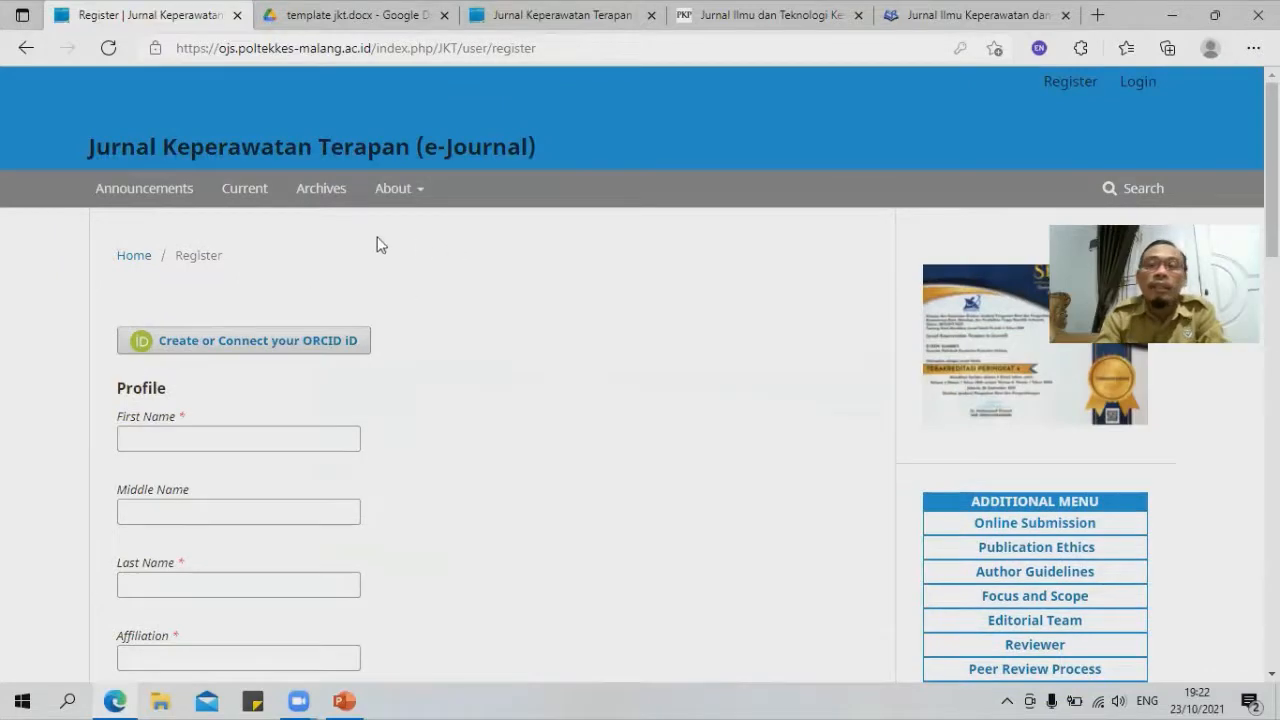
scroll(394, 380, down, 5)
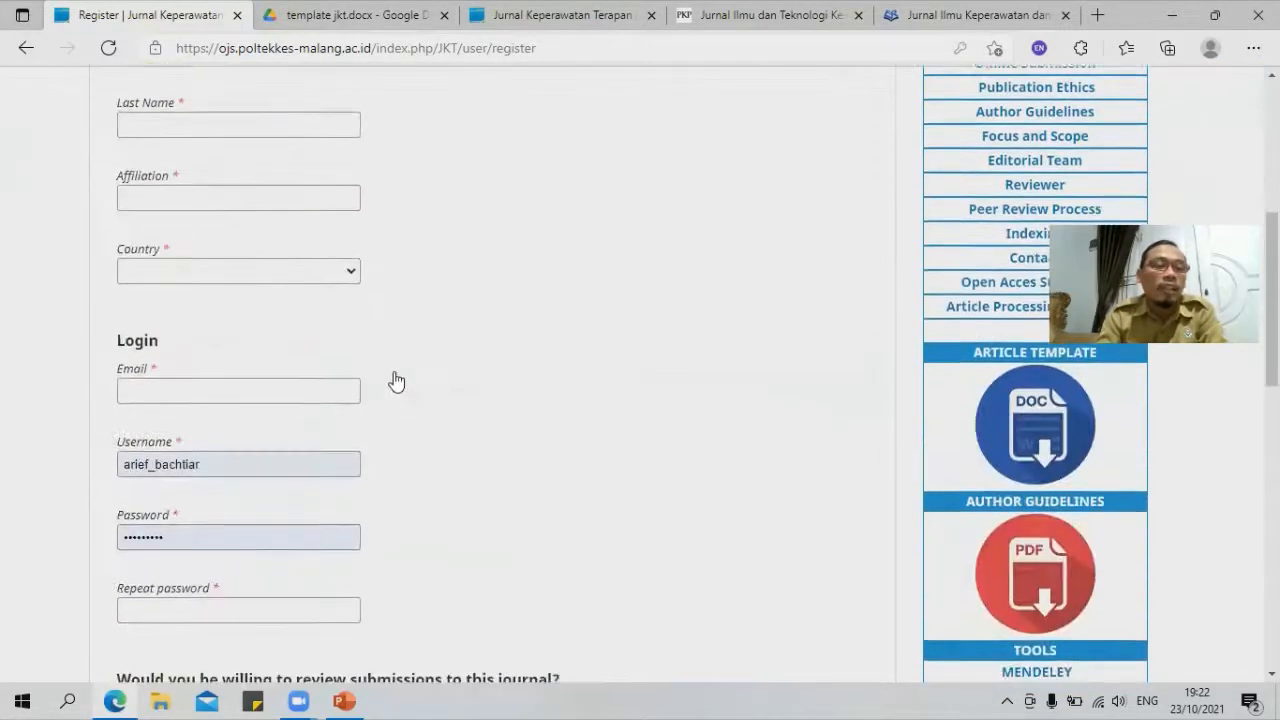
scroll(392, 378, down, 5)
scroll(384, 371, up, 9)
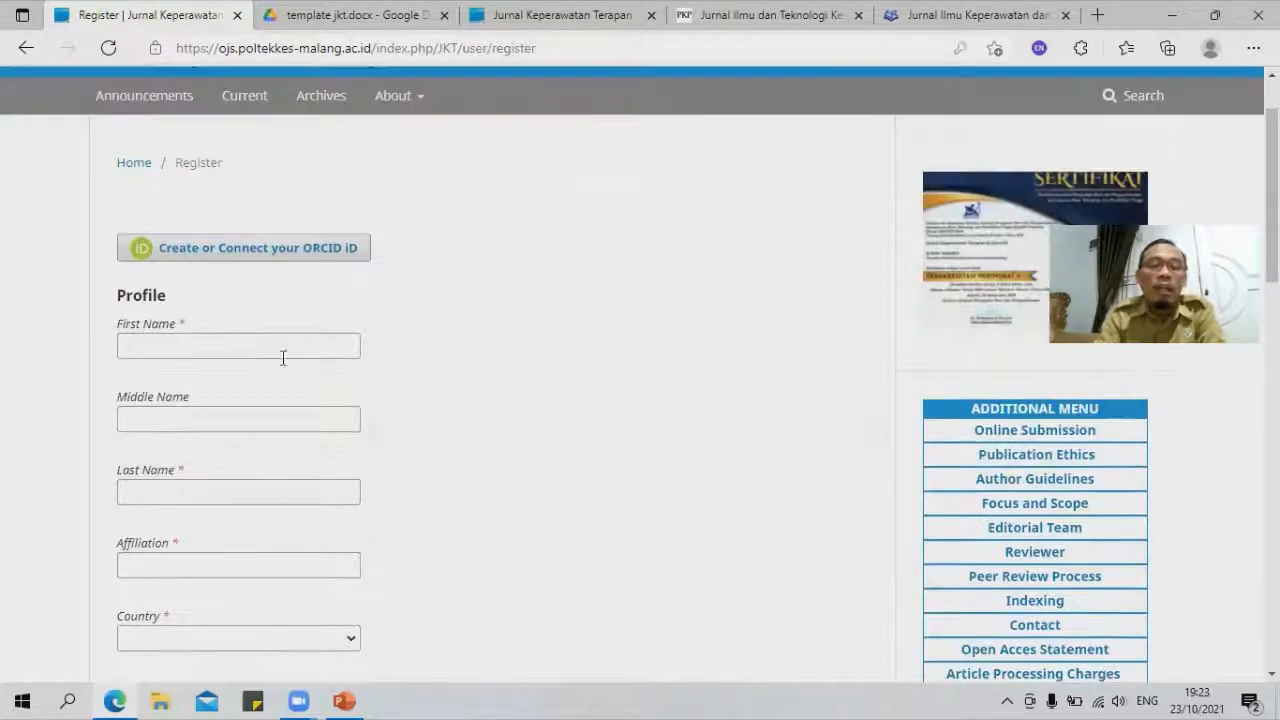
Step: Enter the author's first, middle and last names in the Profile fields
click(234, 358)
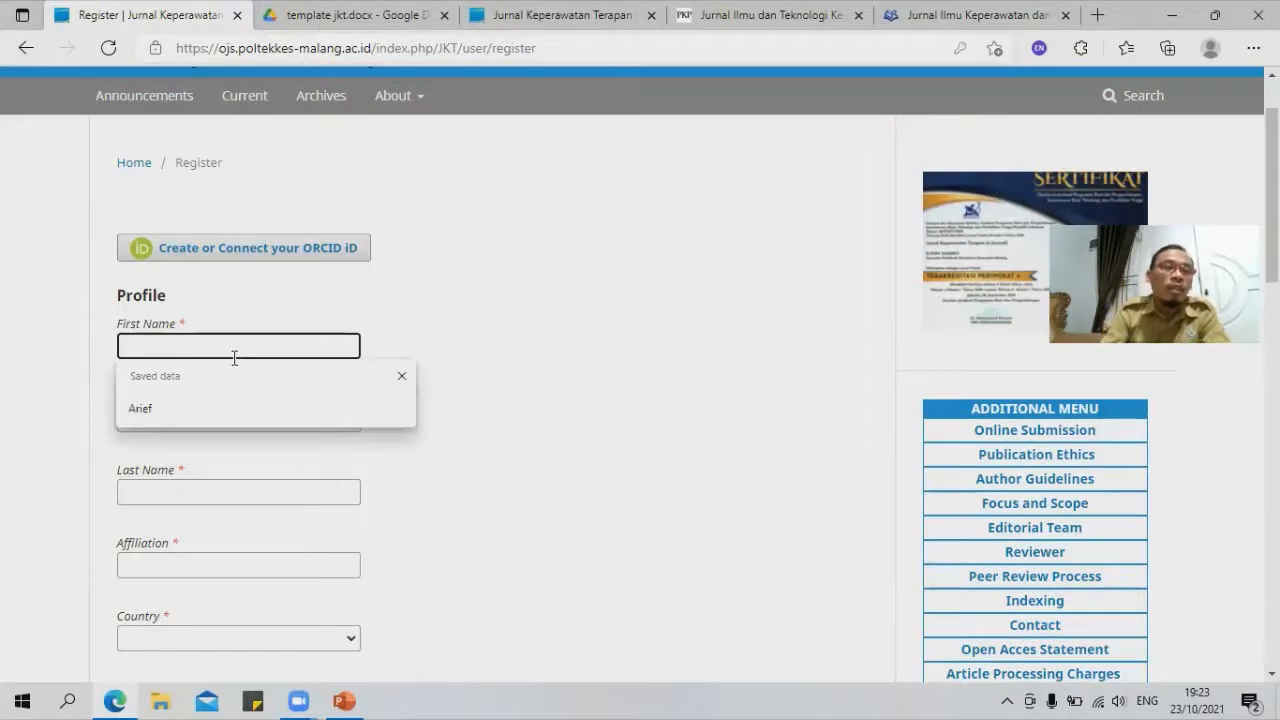
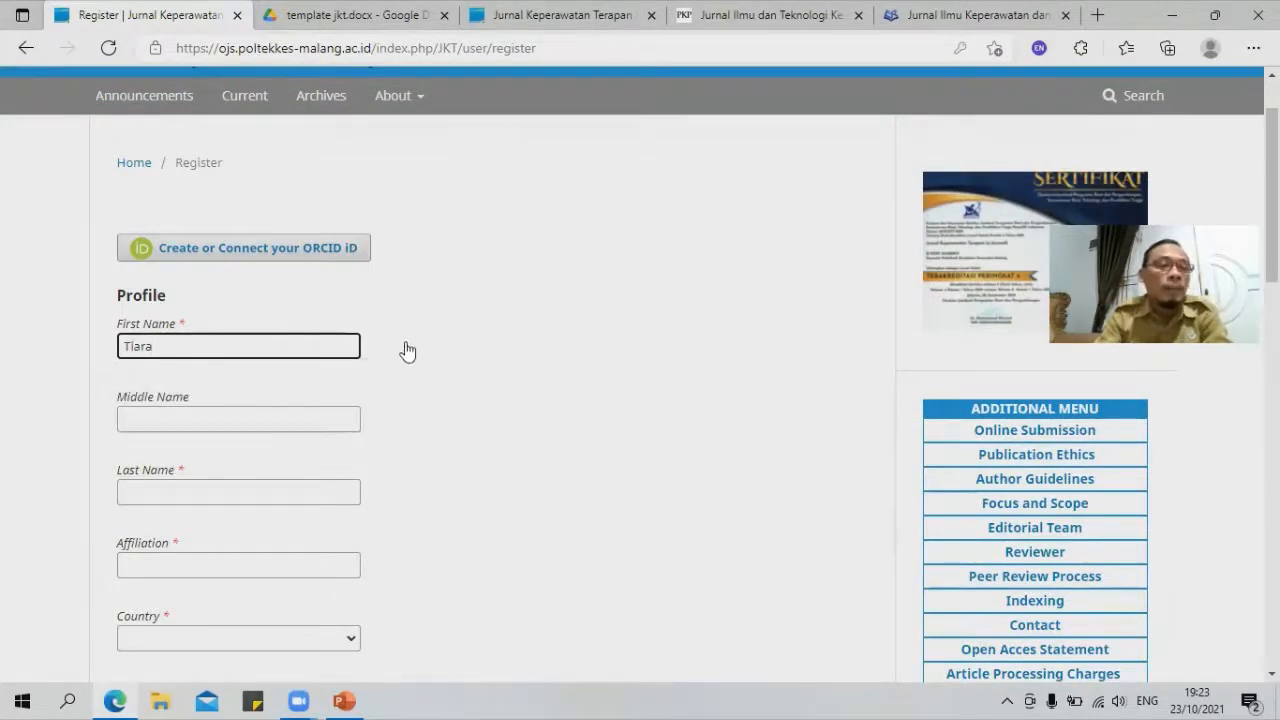
click(211, 418)
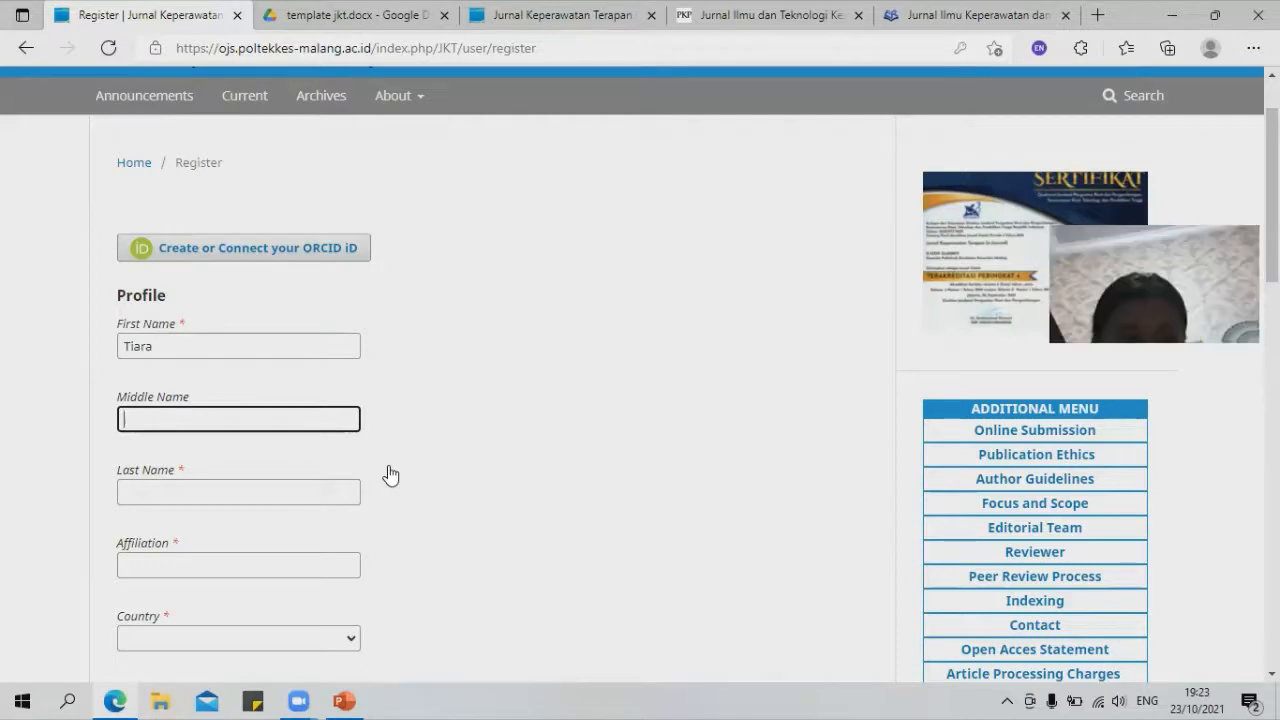
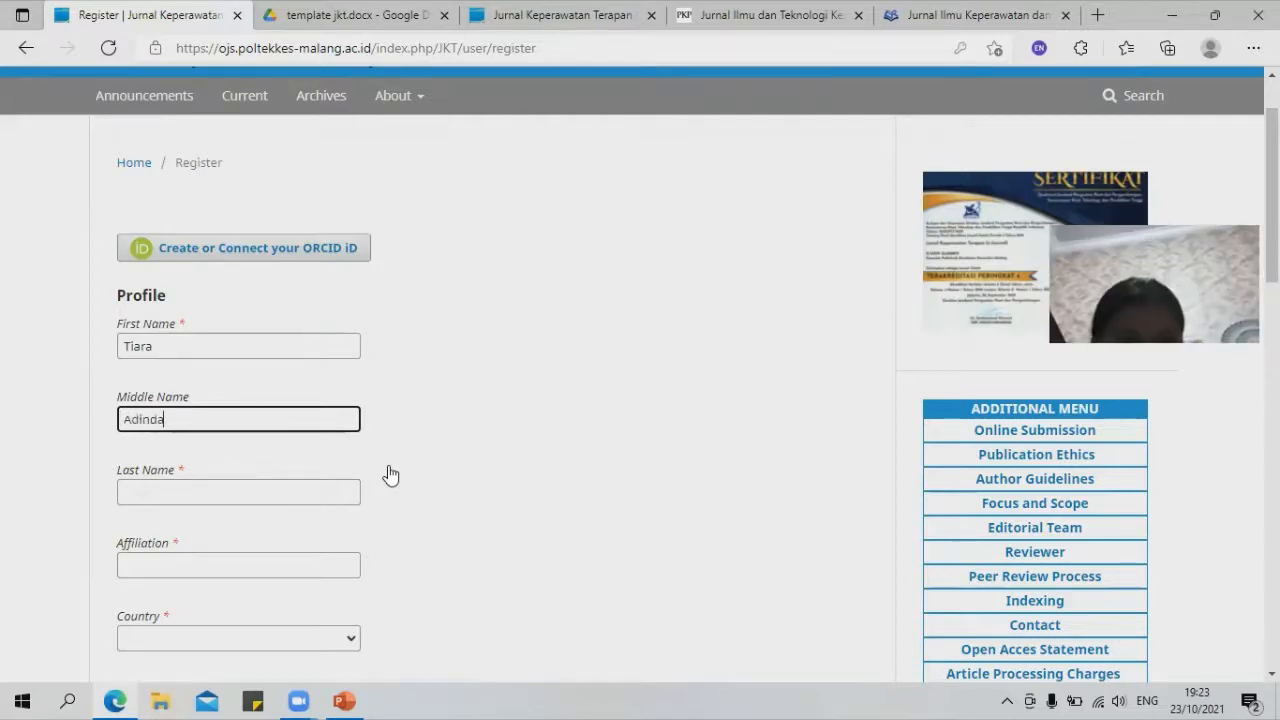
click(187, 484)
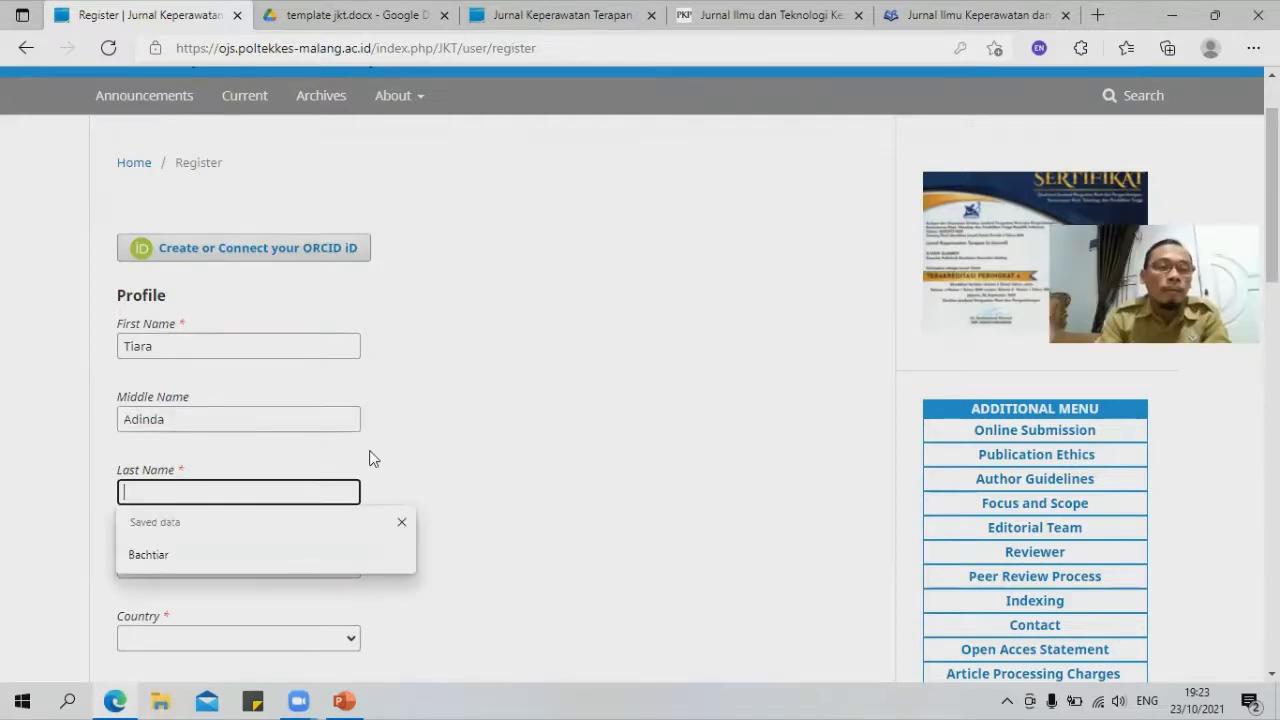
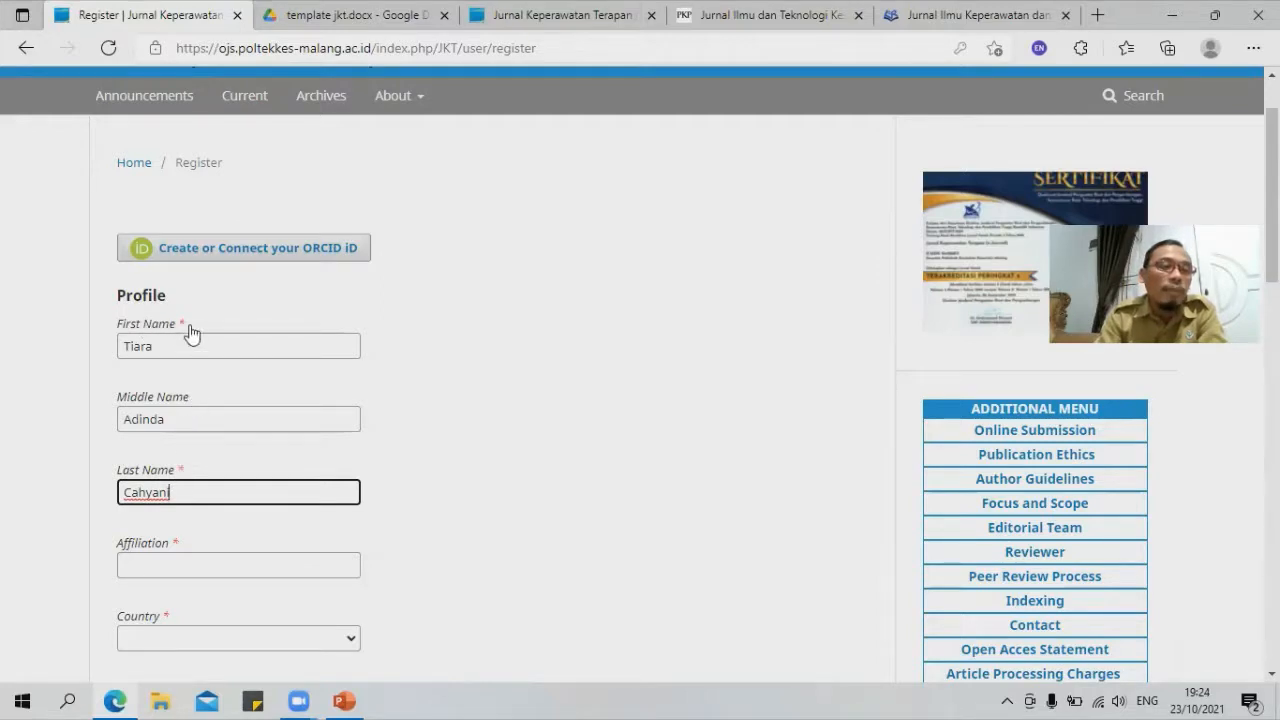
Step: Clear the Middle Name field and retype the author's middle name
scroll(350, 449, down, 7)
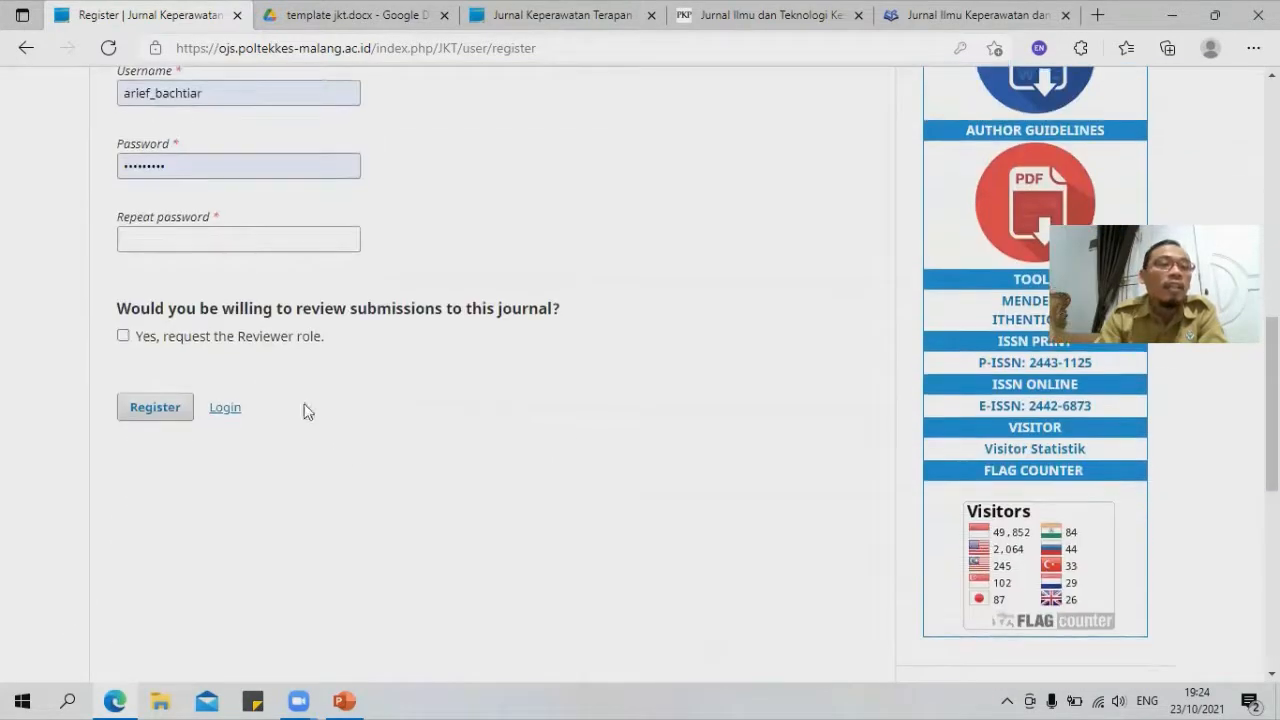
scroll(244, 385, down, 2)
scroll(245, 393, up, 12)
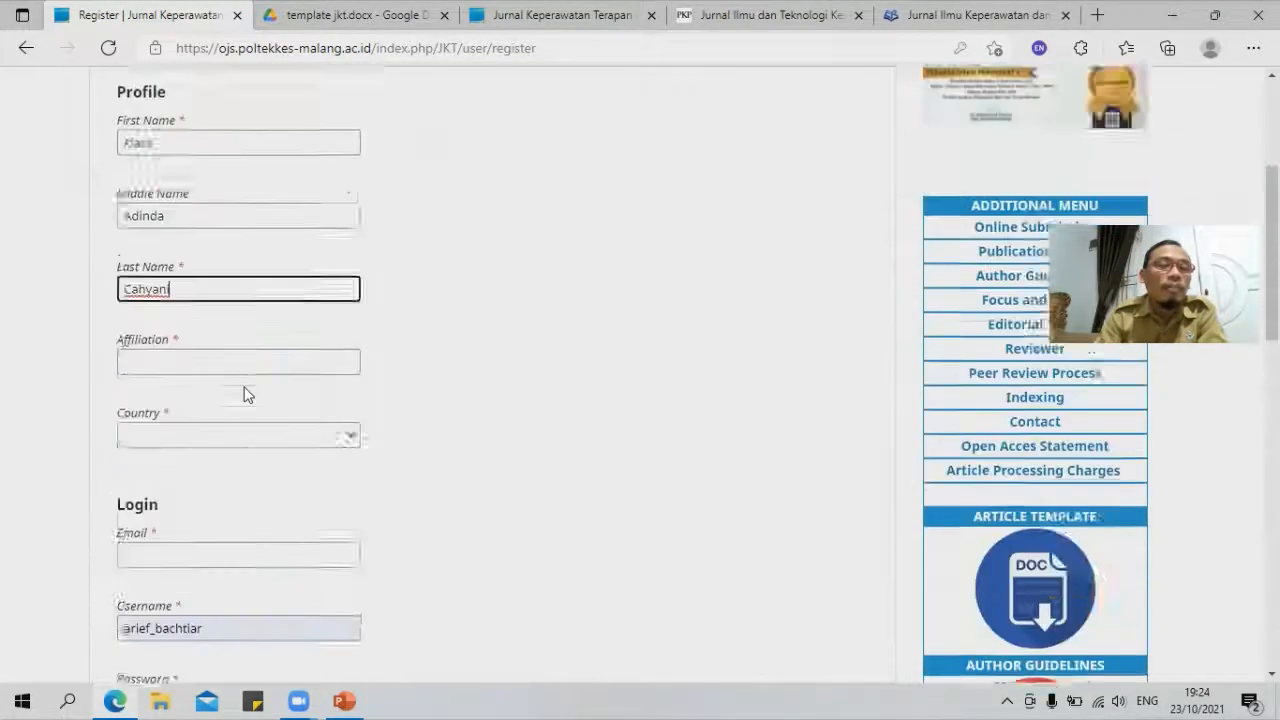
scroll(210, 405, down, 2)
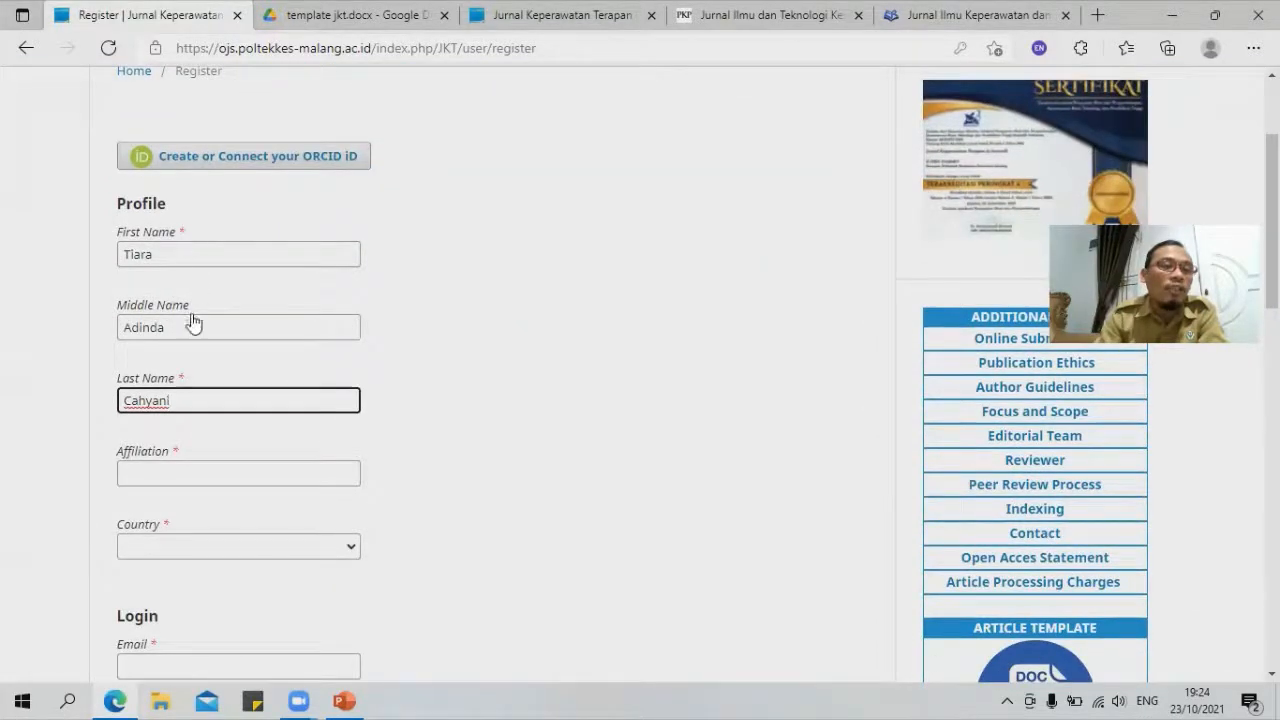
drag(166, 330, 98, 345)
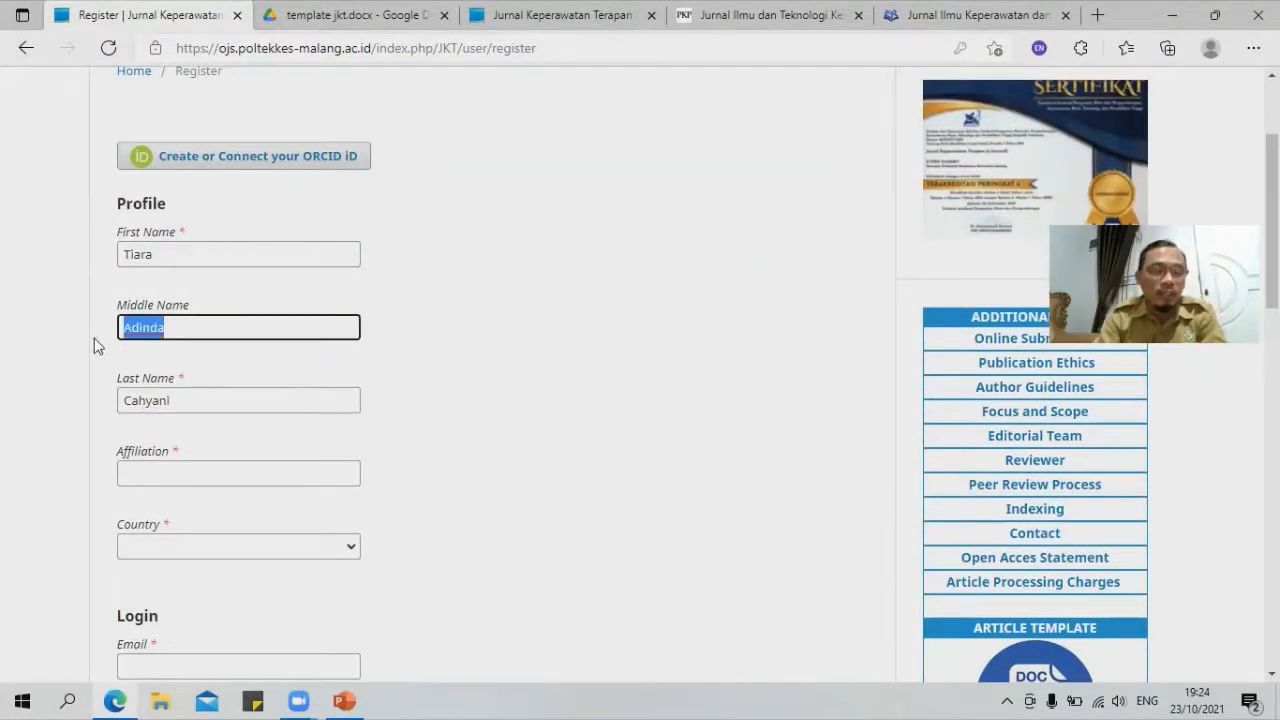
key(BackSpace)
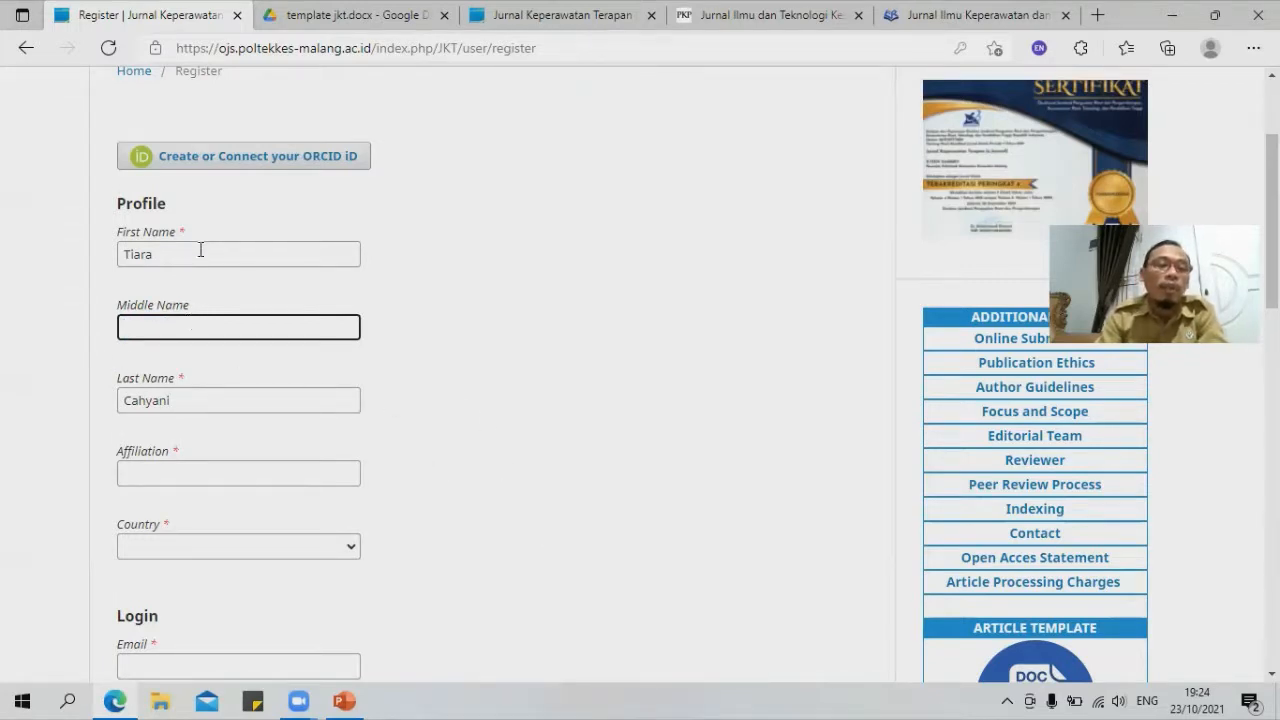
scroll(374, 557, down, 6)
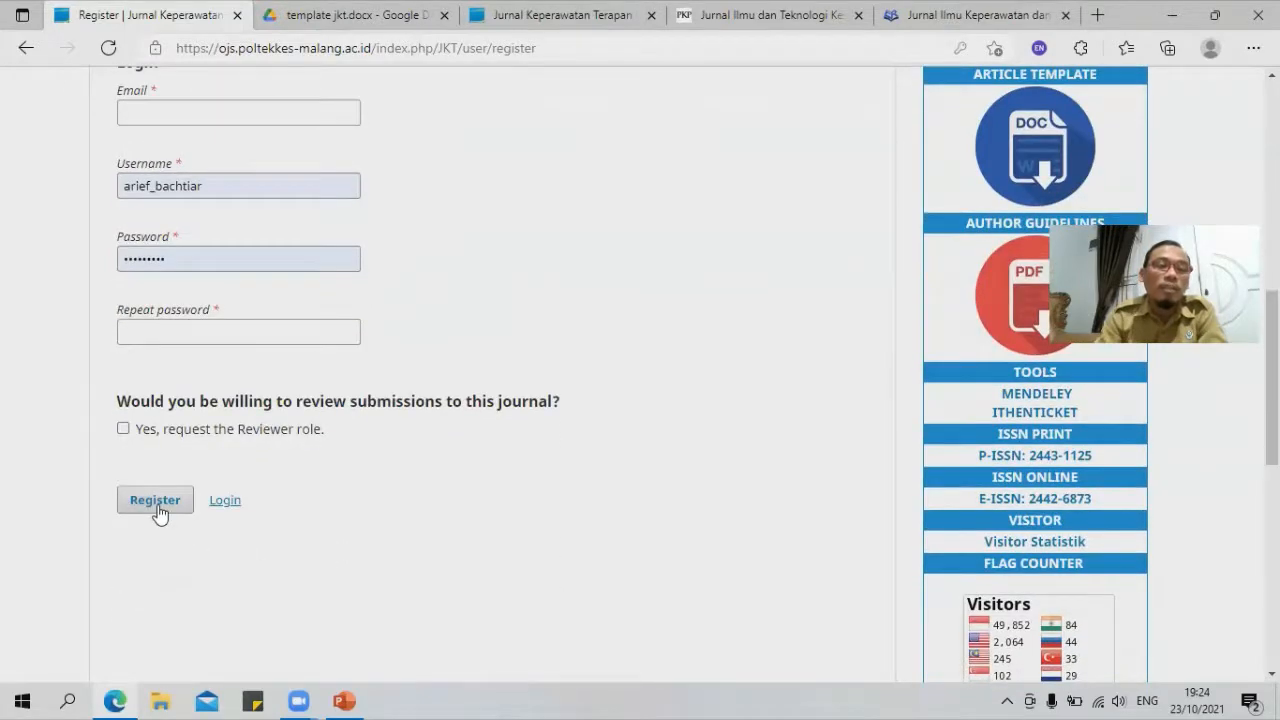
scroll(168, 515, up, 5)
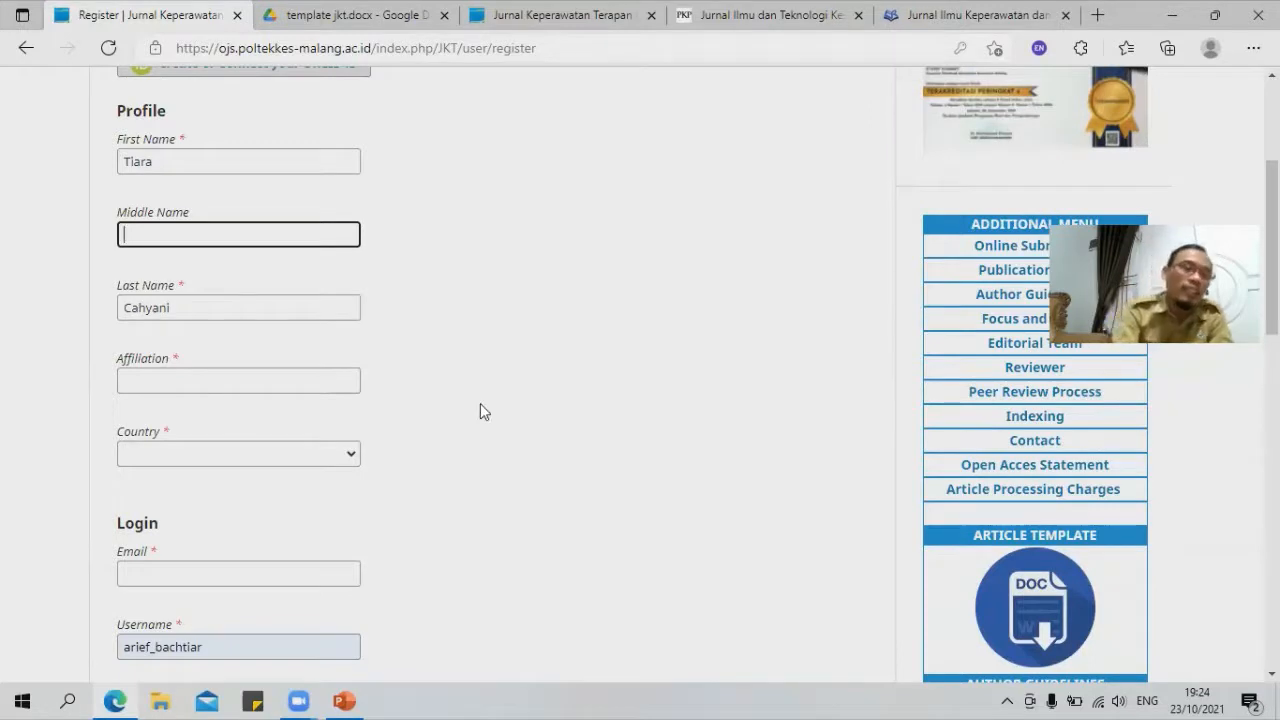
text(Adinda)
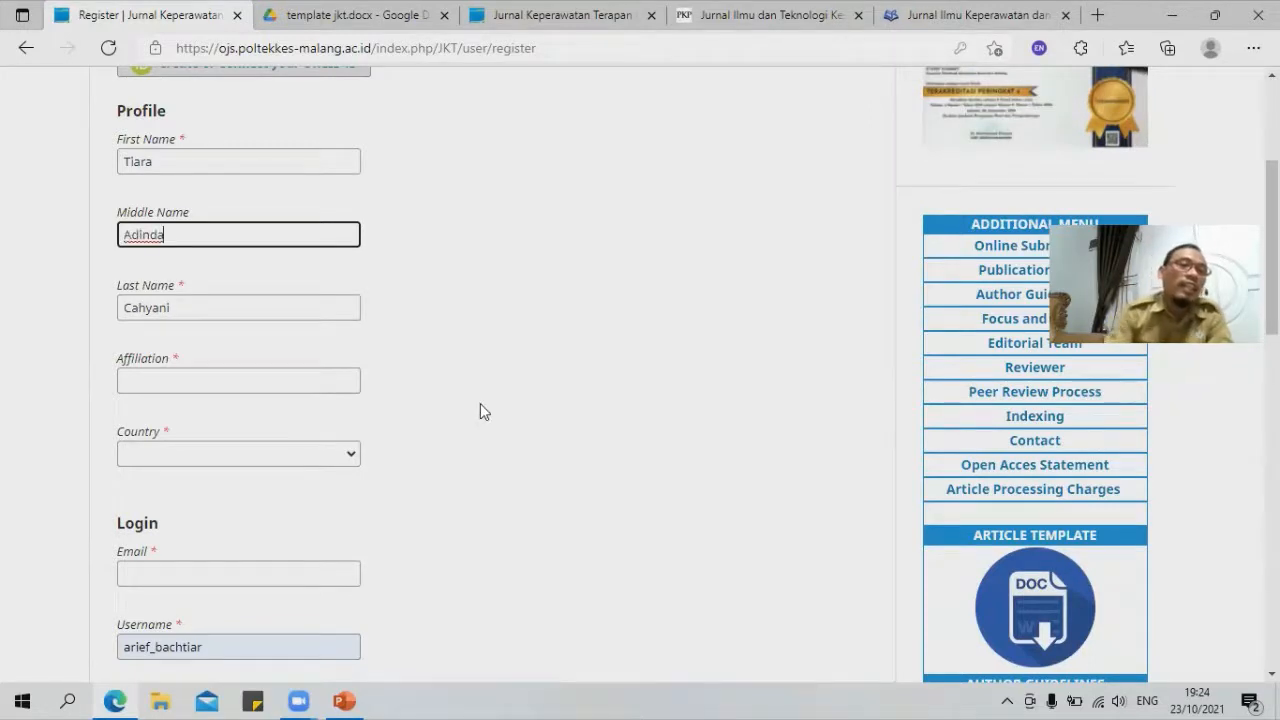
Step: Set affiliation to Poltekkes Kemenkes Malang and country to Indonesia
click(197, 384)
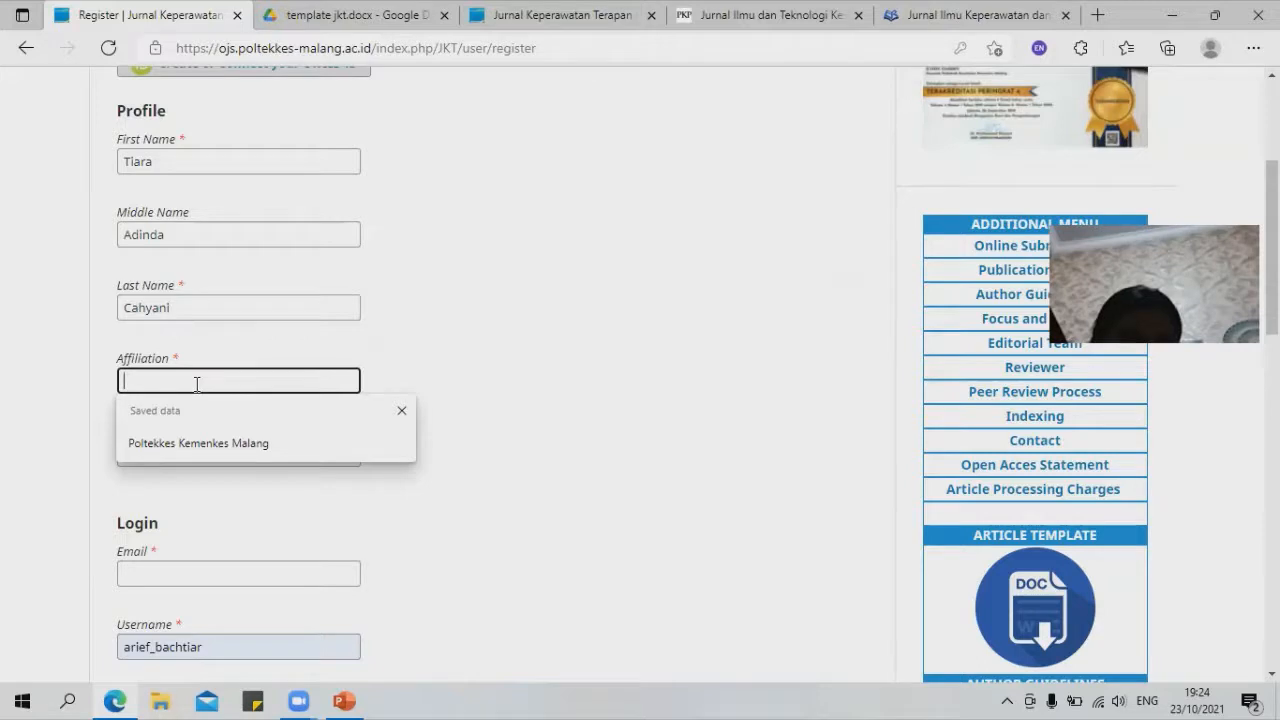
click(227, 443)
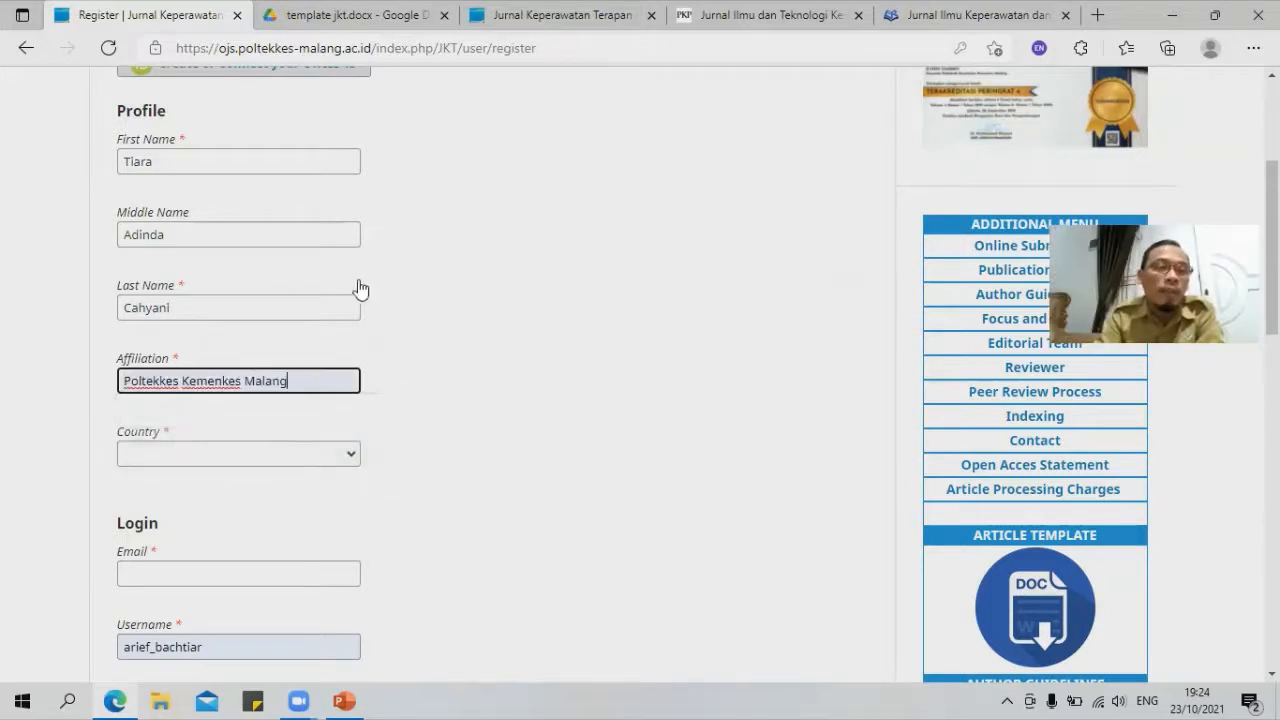
click(280, 459)
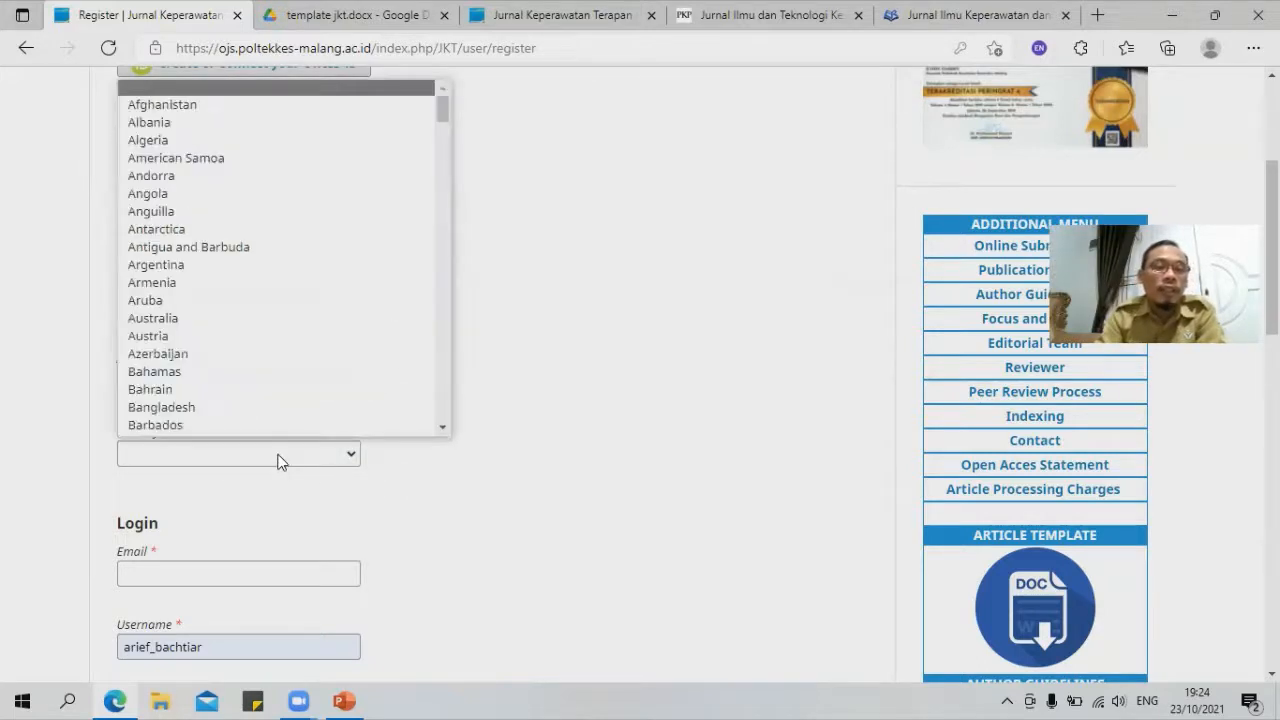
text(indo)
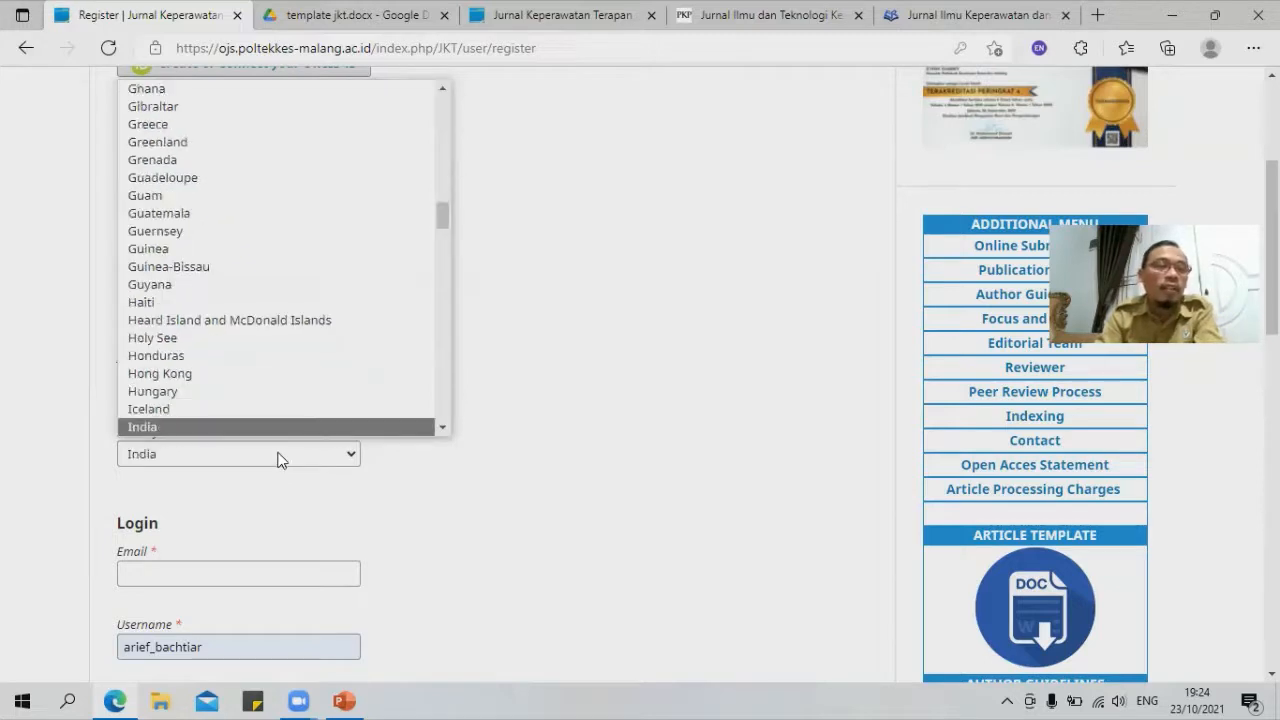
scroll(212, 426, down, 1)
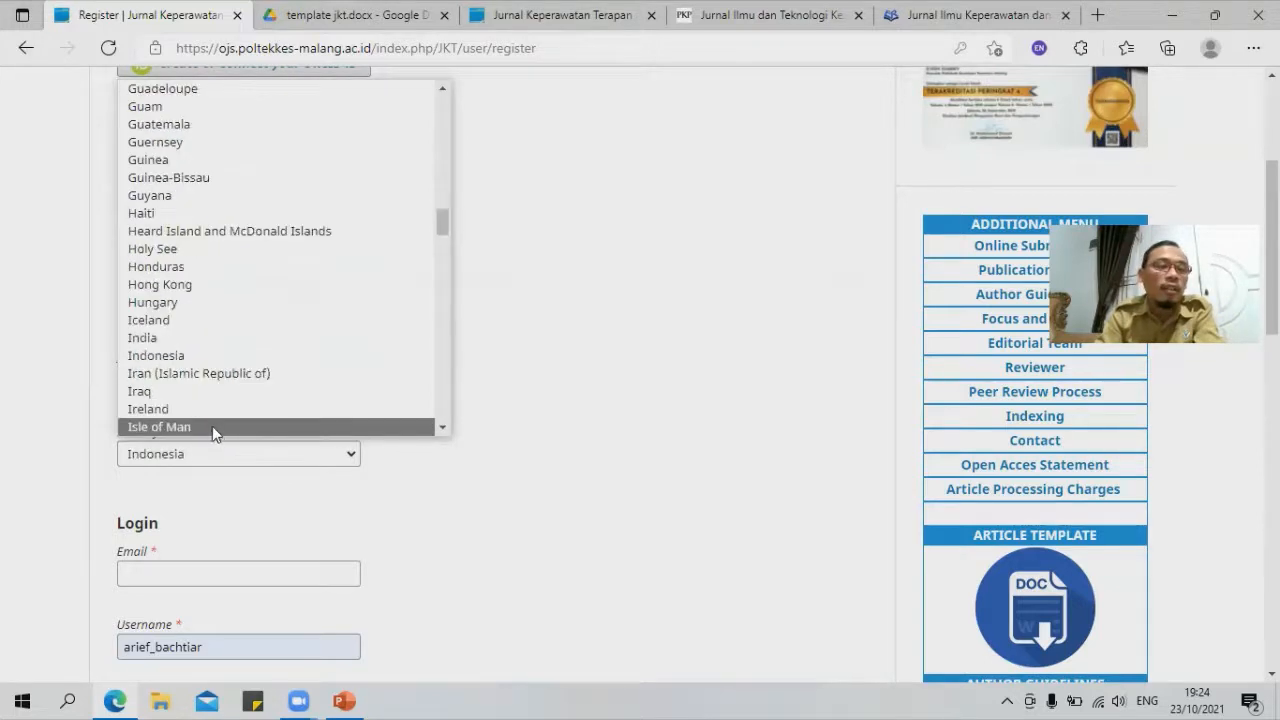
click(201, 356)
Step: Fill in the author's e-mail address
click(242, 576)
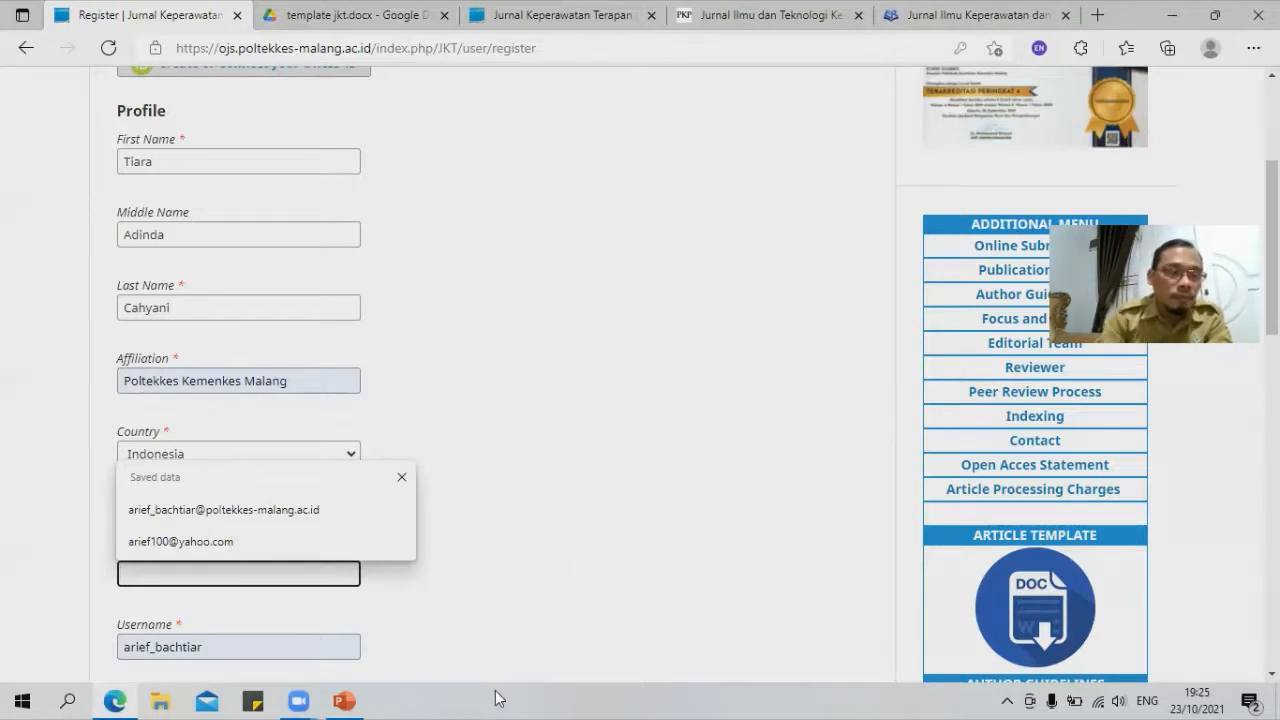
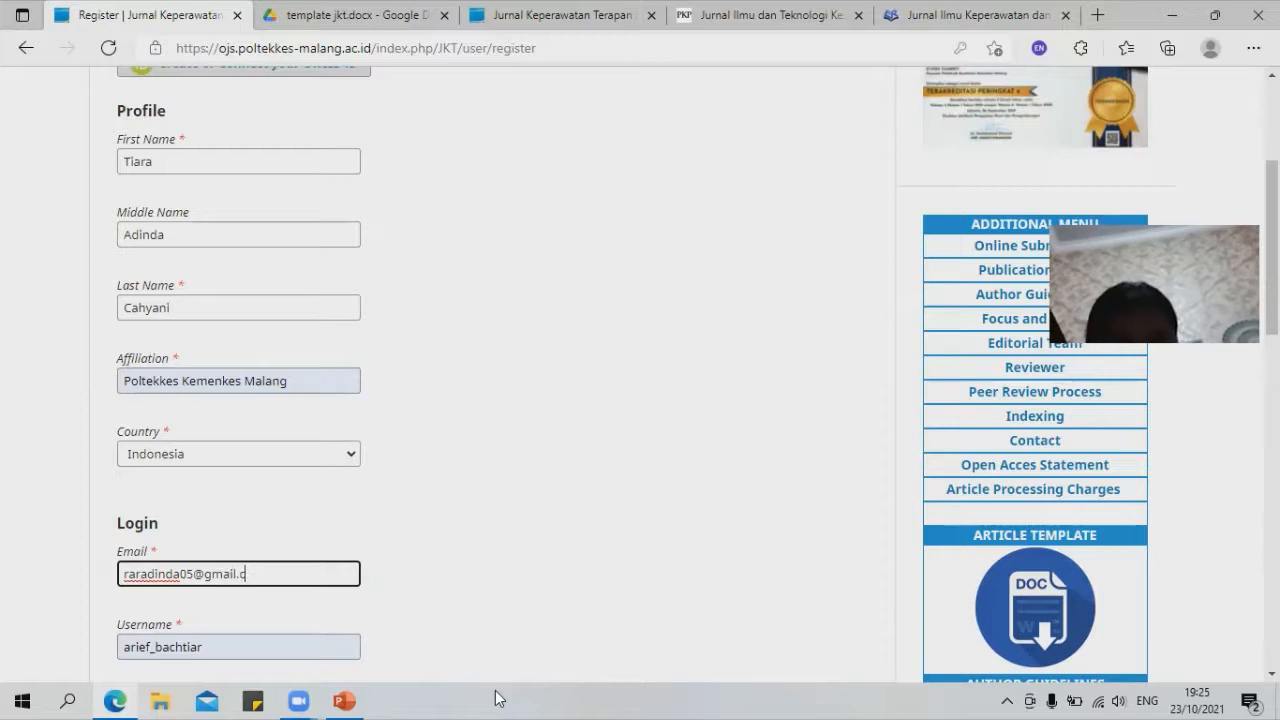
scroll(426, 577, down, 2)
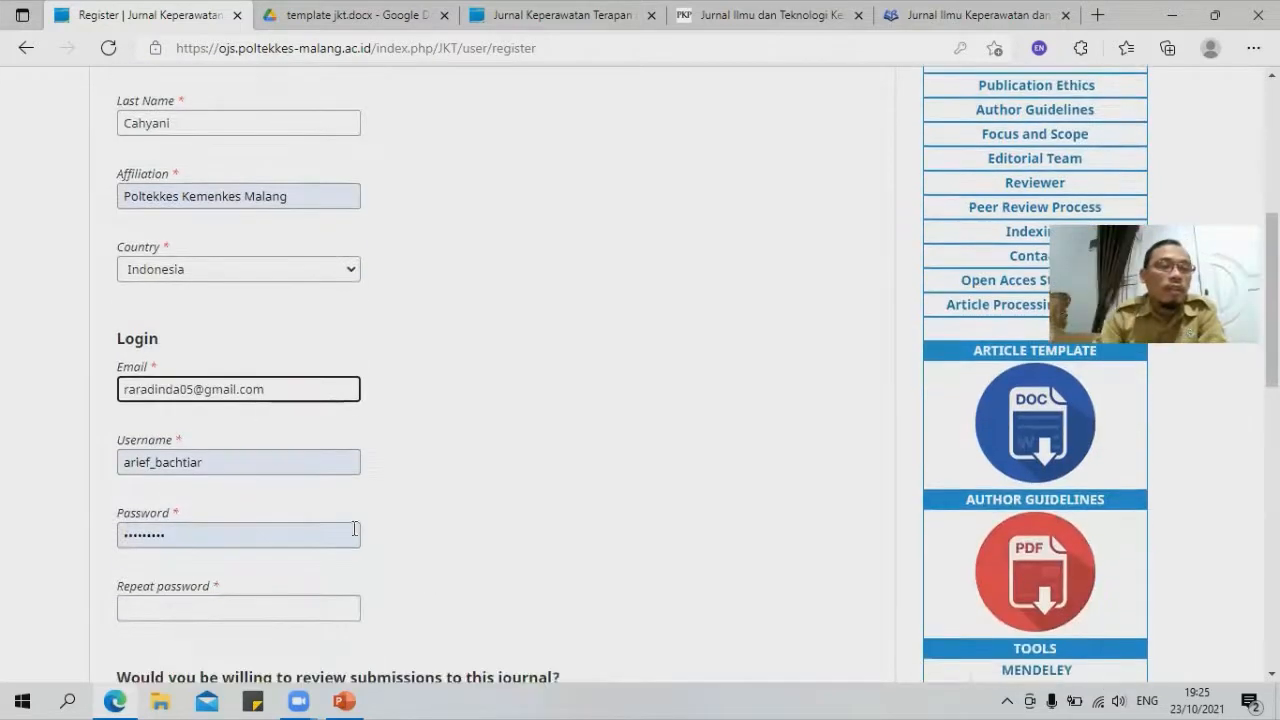
Step: Replace the prefilled username with the author's chosen username
click(223, 460)
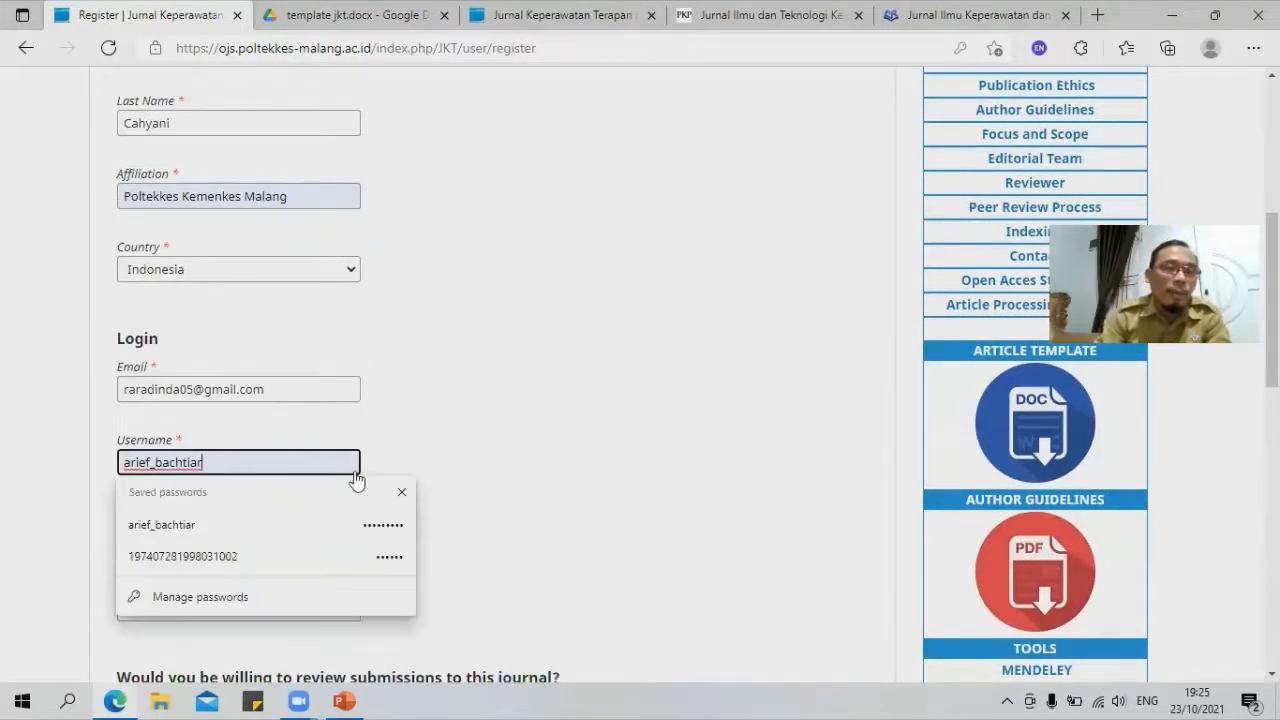
key(BackSpace)
key(BackSpace)
key(BackSpace)
key(BackSpace)
key(BackSpace)
key(BackSpace)
key(BackSpace)
key(BackSpace)
key(BackSpace)
key(BackSpace)
key(BackSpace)
key(BackSpace)
key(BackSpace)
key(BackSpace)
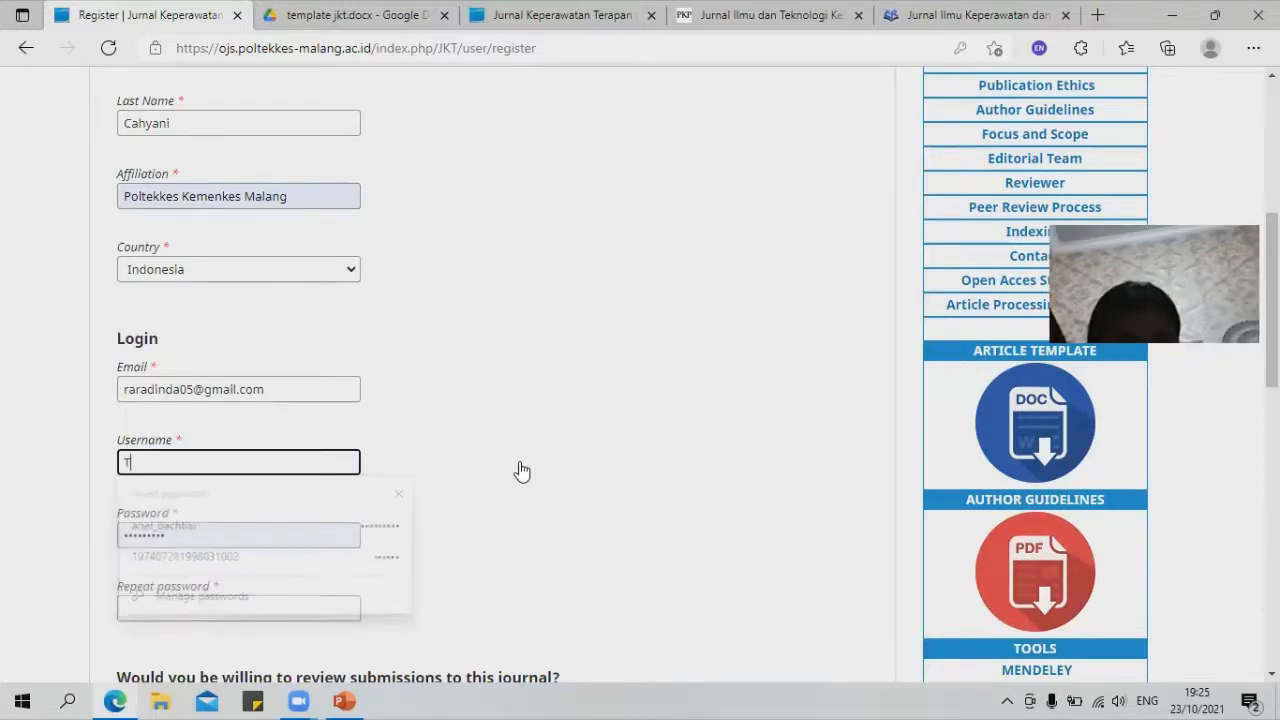
text(tiara)
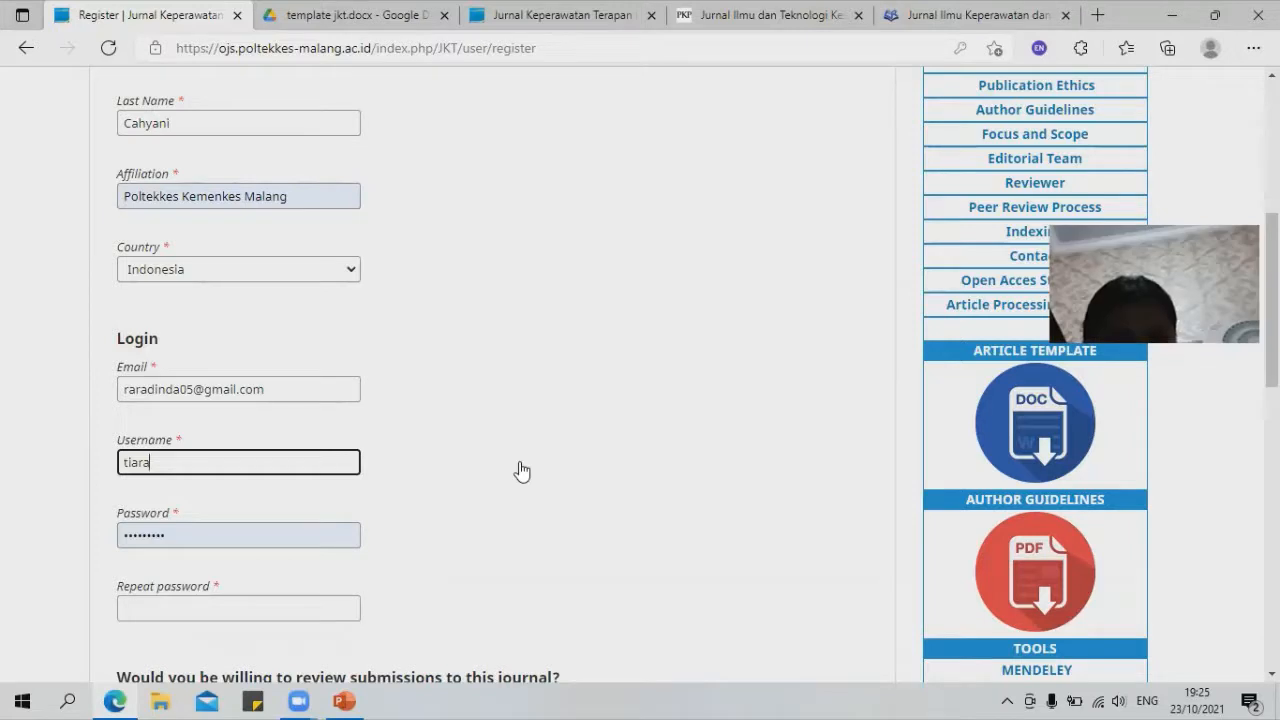
text(ac)
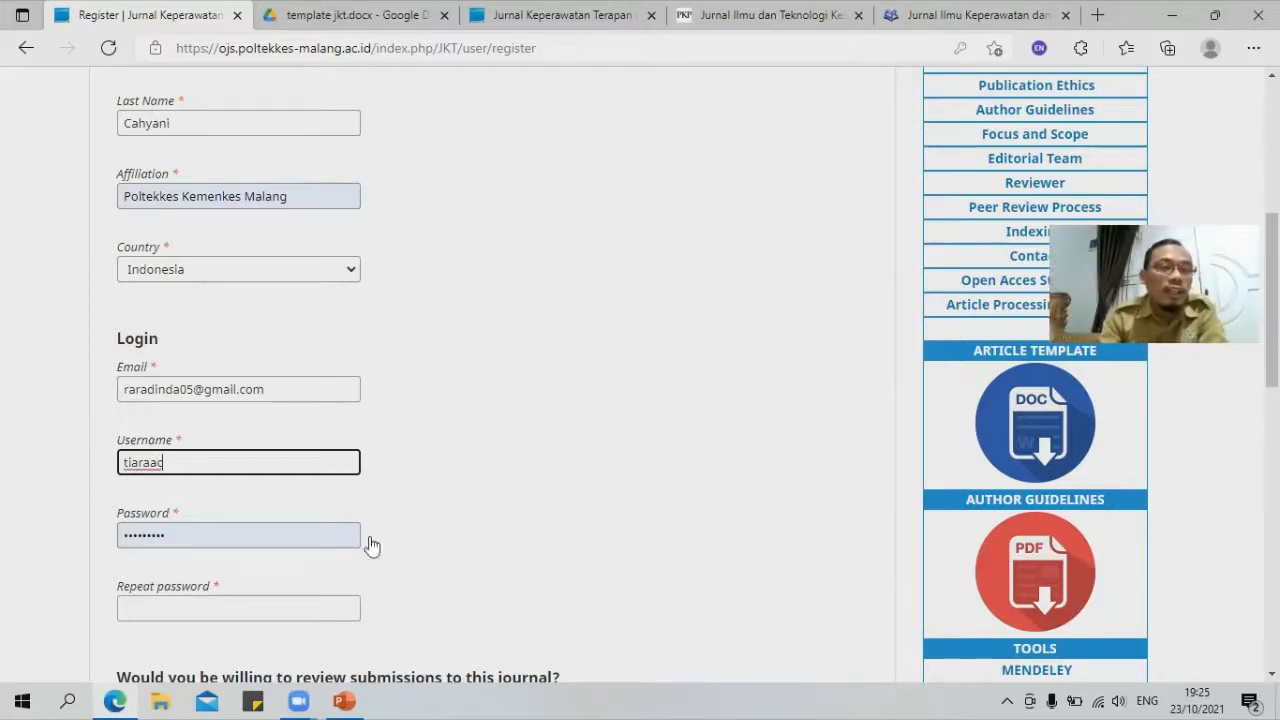
Step: Replace the prefilled password, reveal it to check, and repeat it in Repeat password
drag(195, 537, 56, 593)
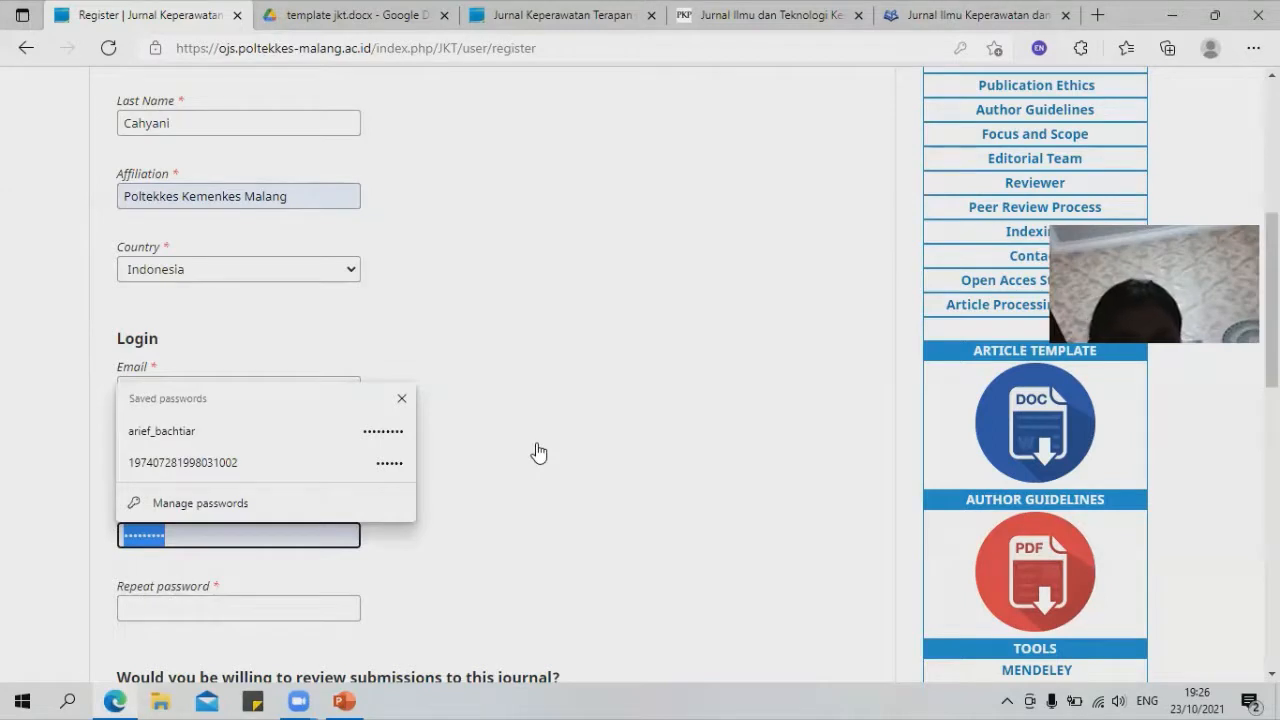
key(BackSpace)
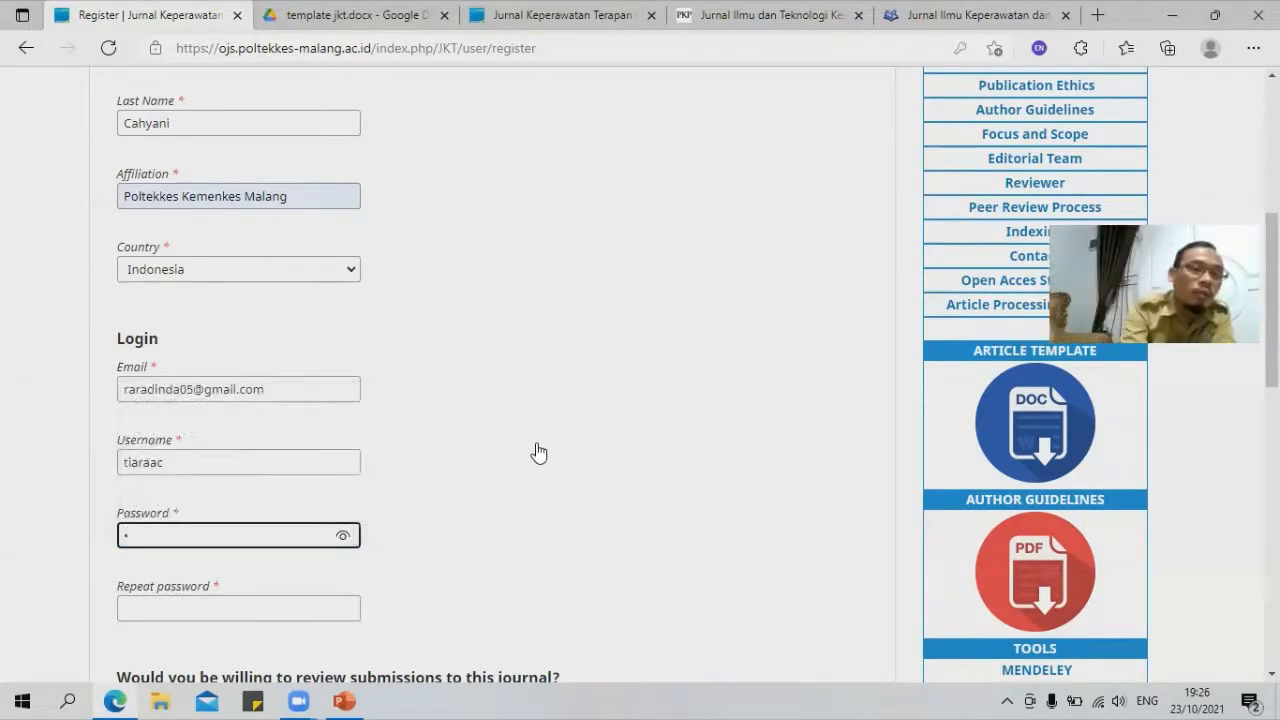
key(BackSpace)
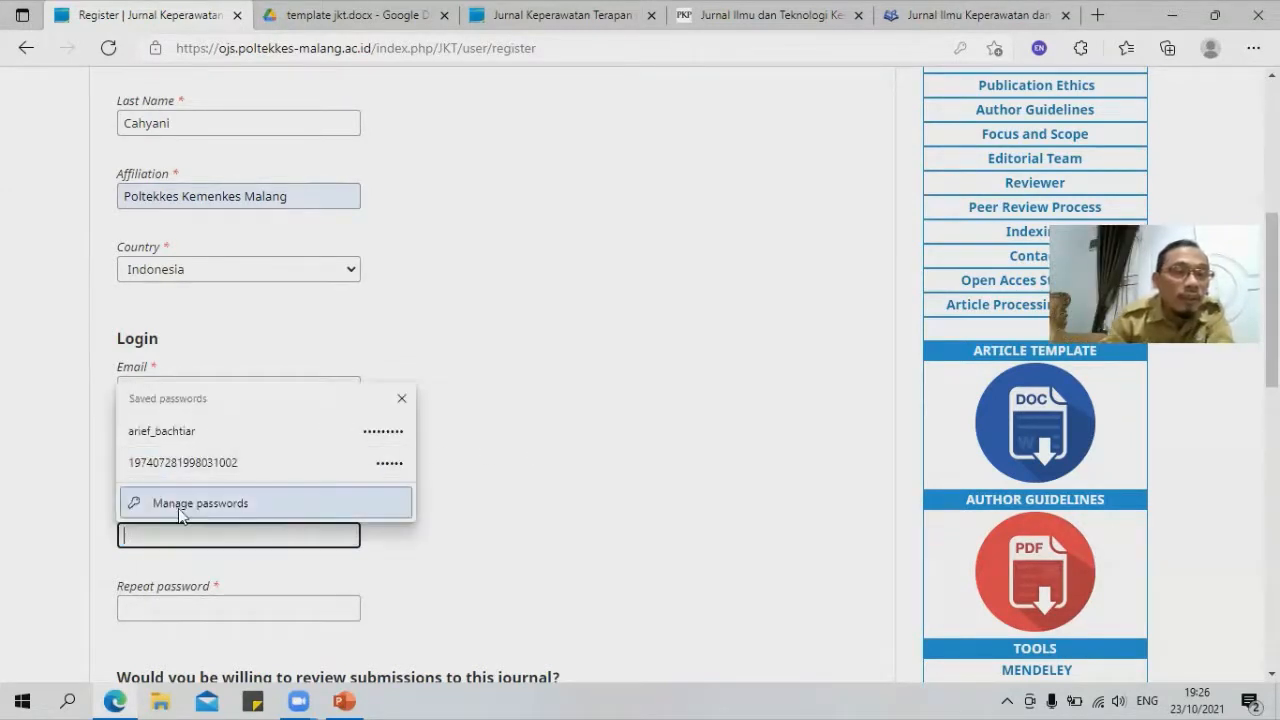
text(******)
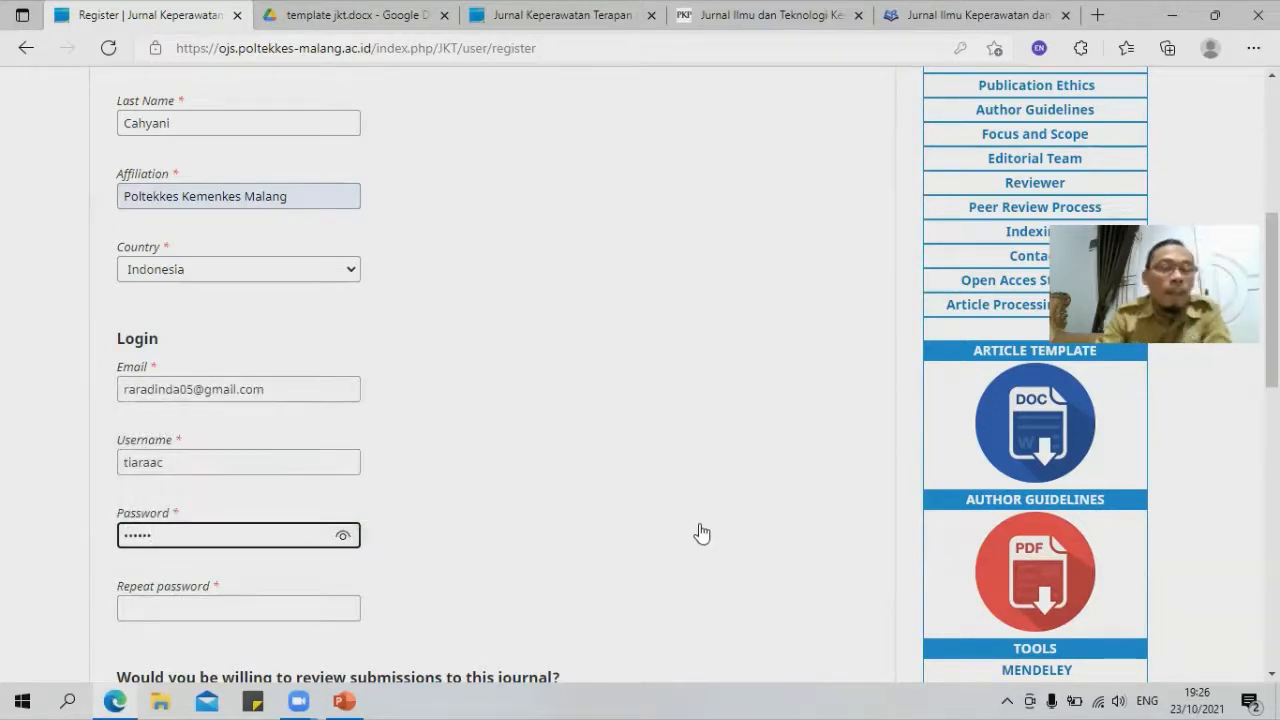
click(342, 537)
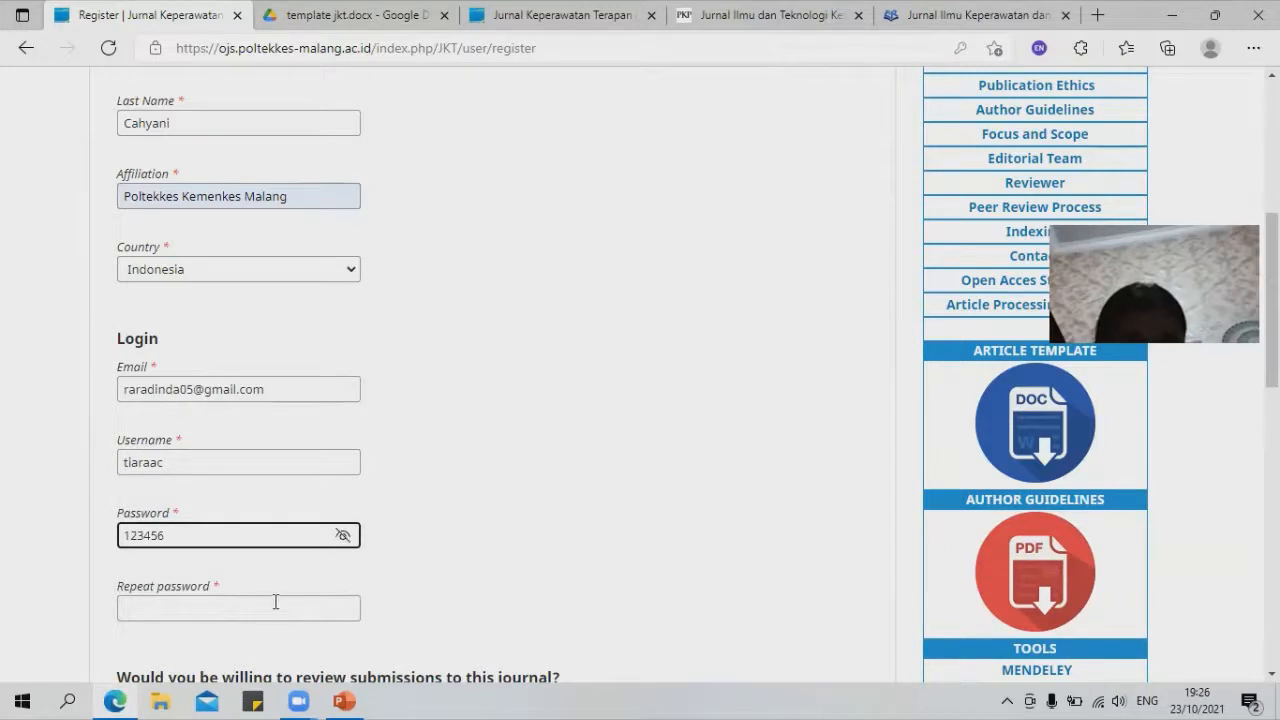
click(240, 610)
text(123456)
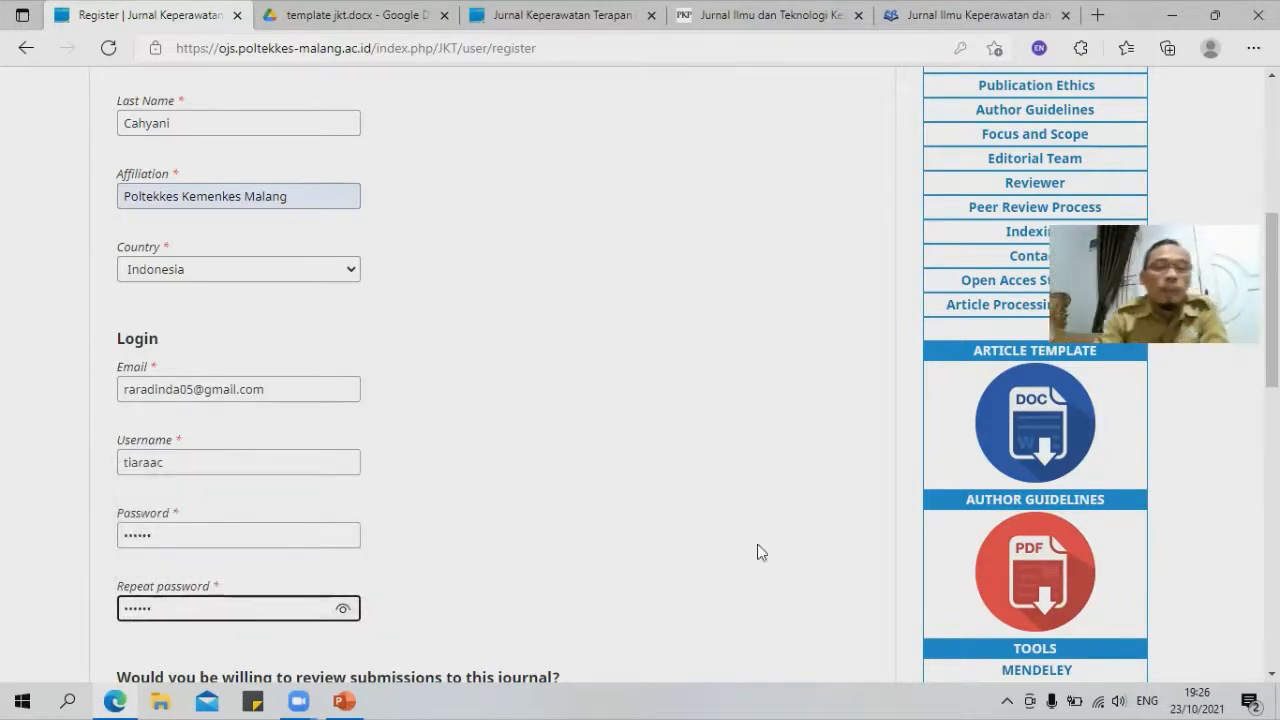
click(623, 409)
scroll(614, 403, down, 4)
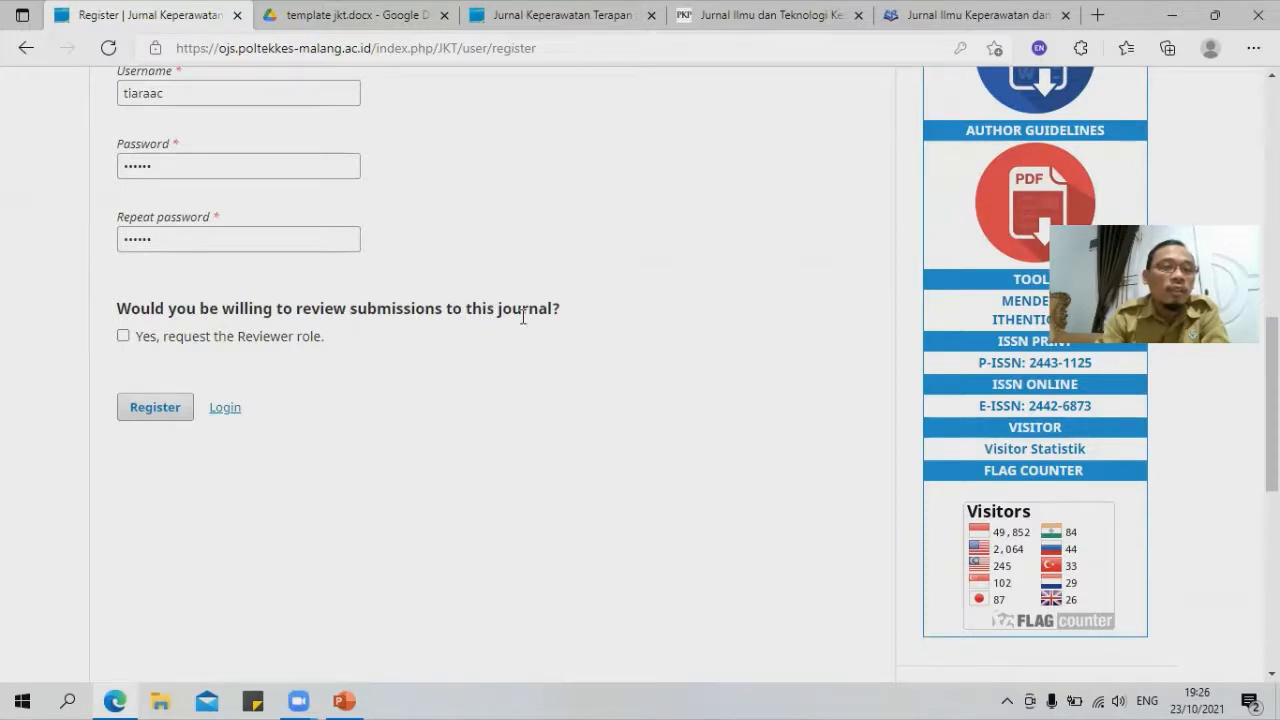
Step: Leave 'request the Reviewer role' unticked and submit the registration
click(123, 337)
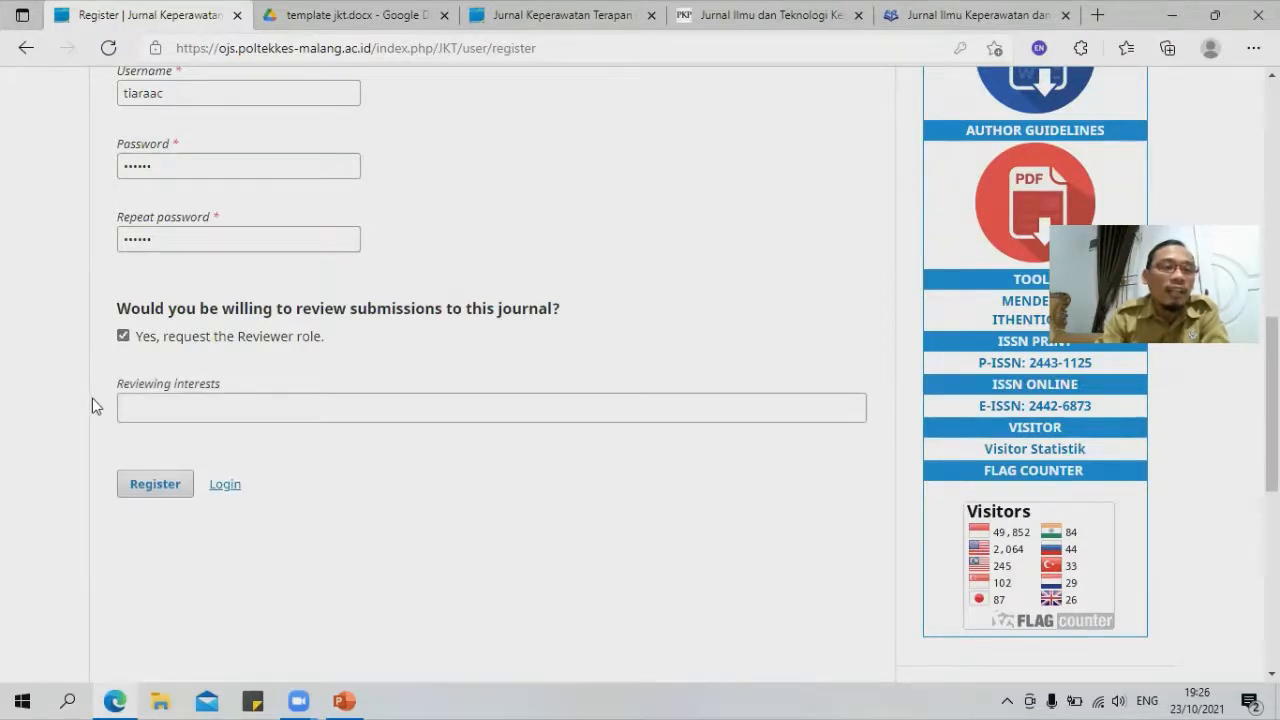
click(123, 337)
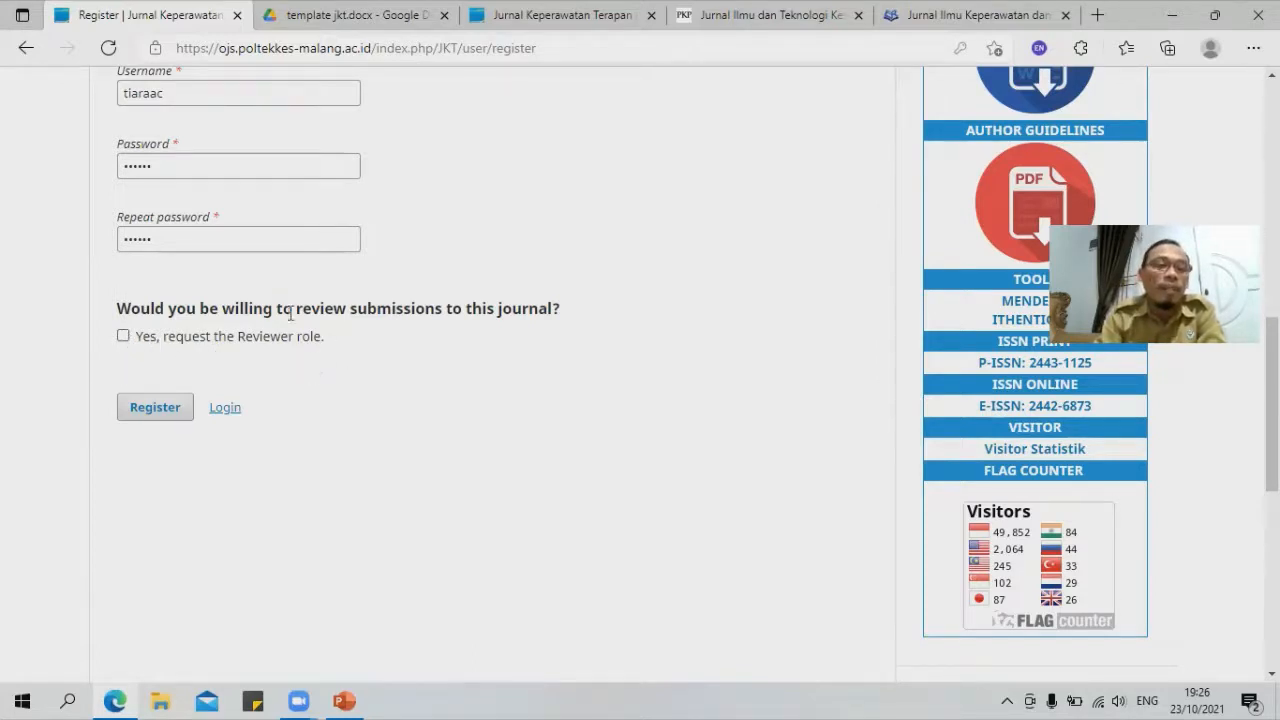
click(155, 409)
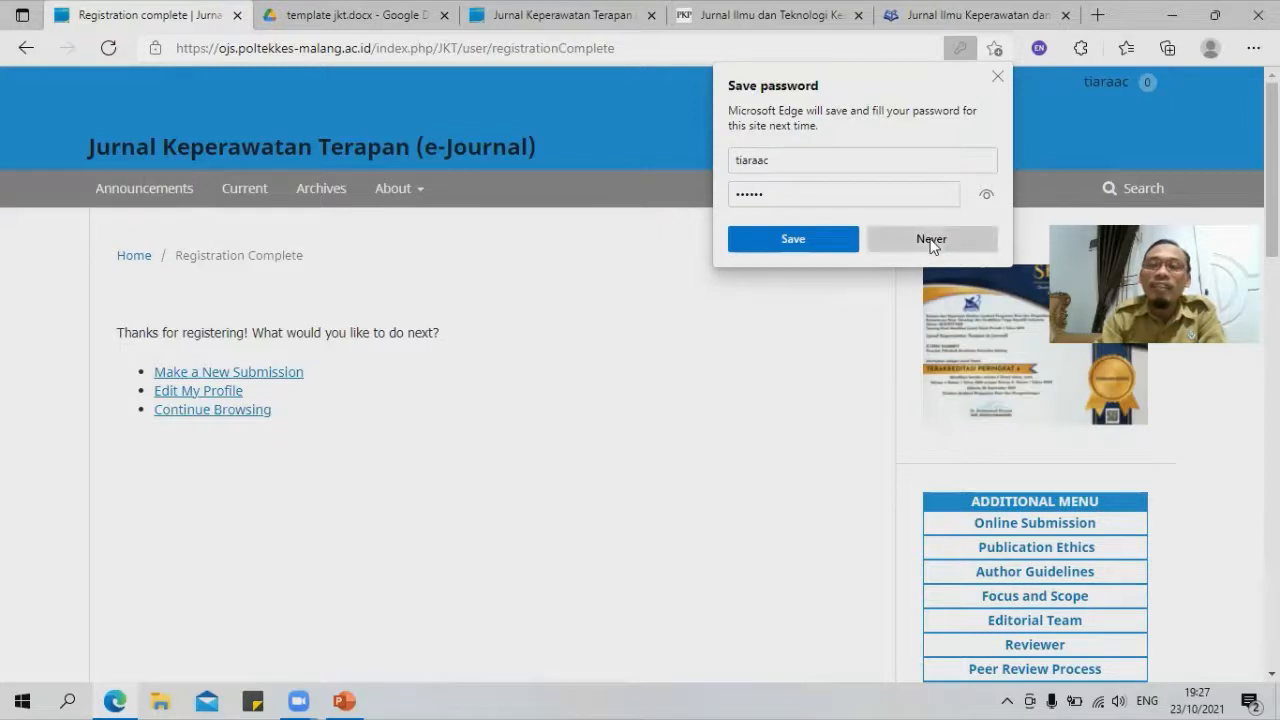
Step: Dismiss Edge's save-password popup and choose Make a New Submission
click(997, 77)
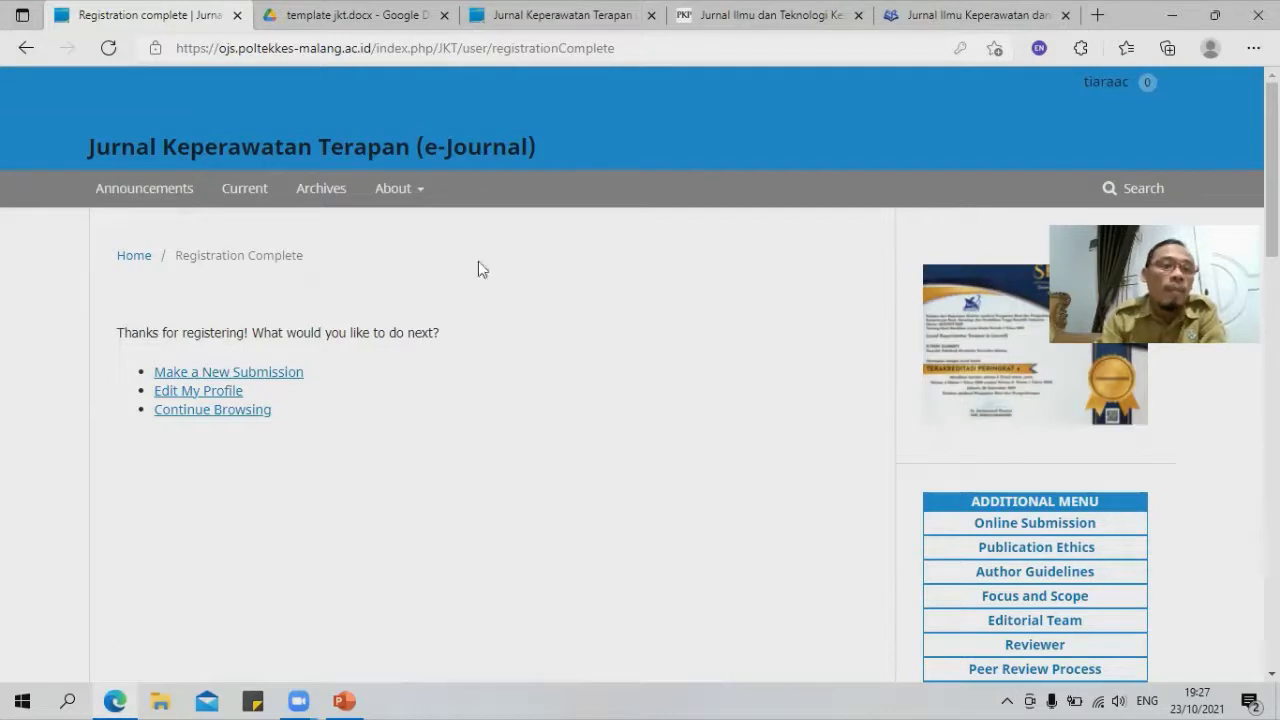
mouse_move(1102, 82)
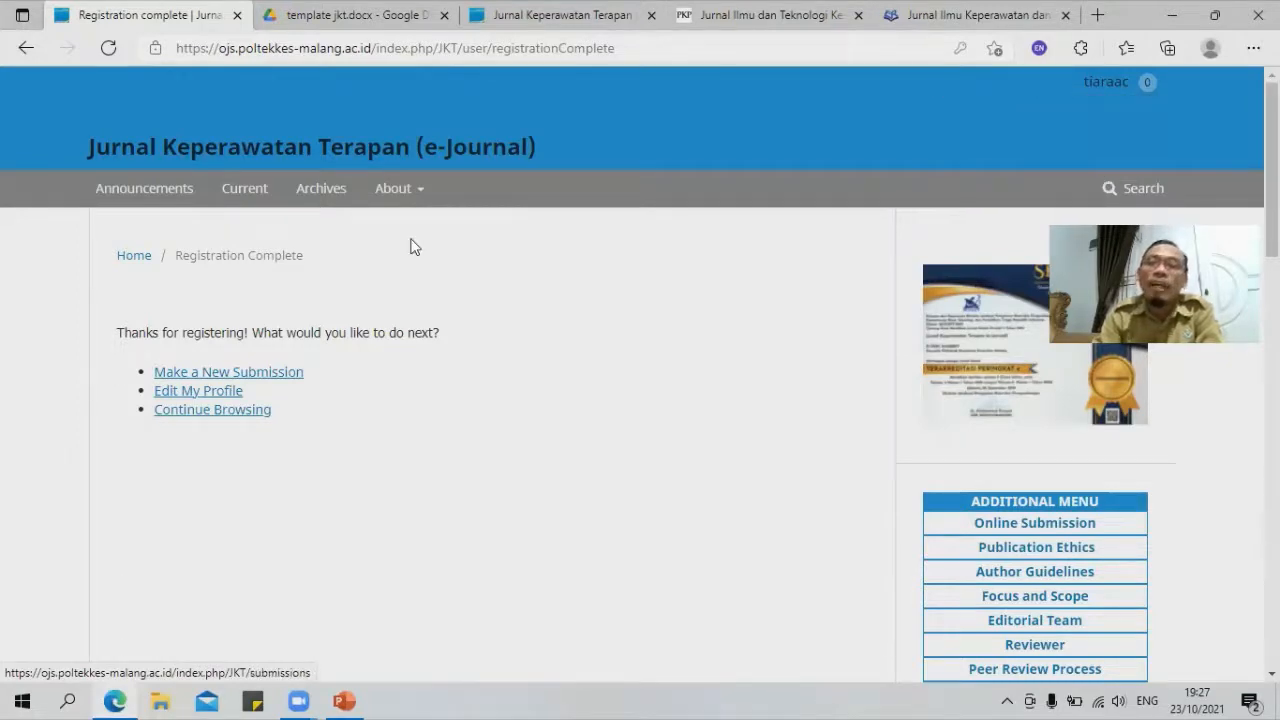
click(236, 375)
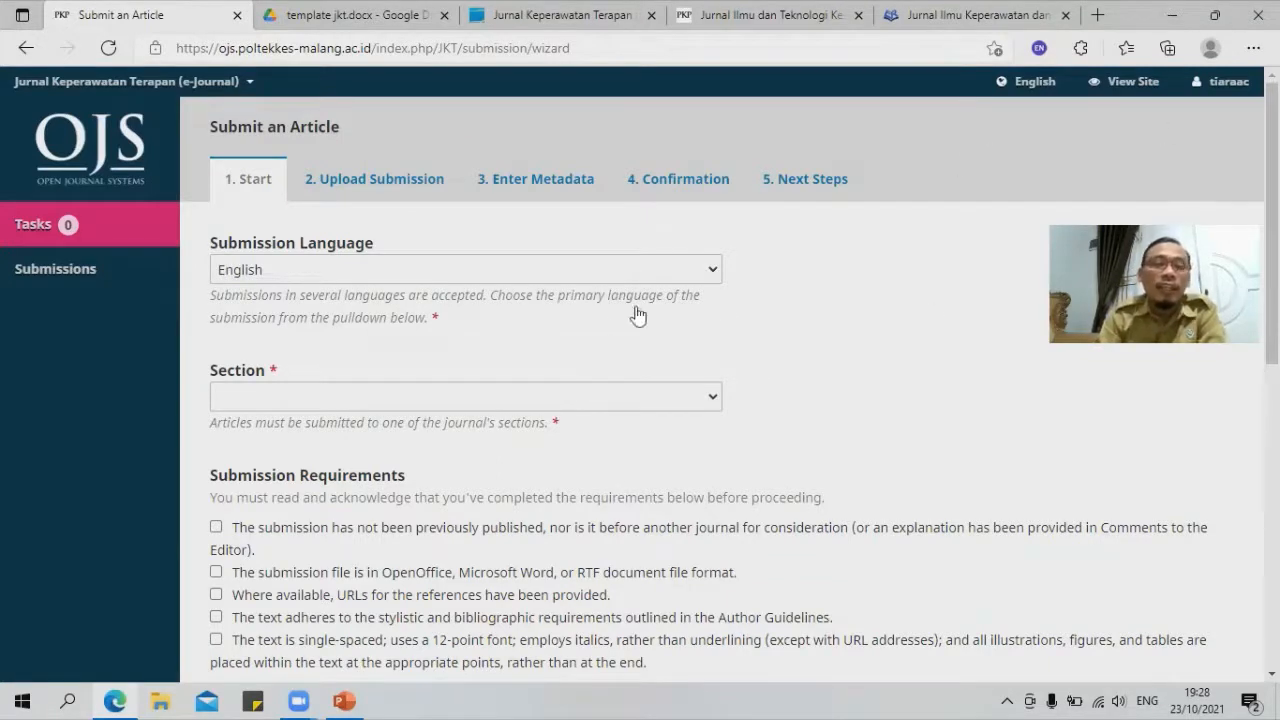
Step: Set the submission language to Bahasa Indonesia and the section to Articles
click(478, 266)
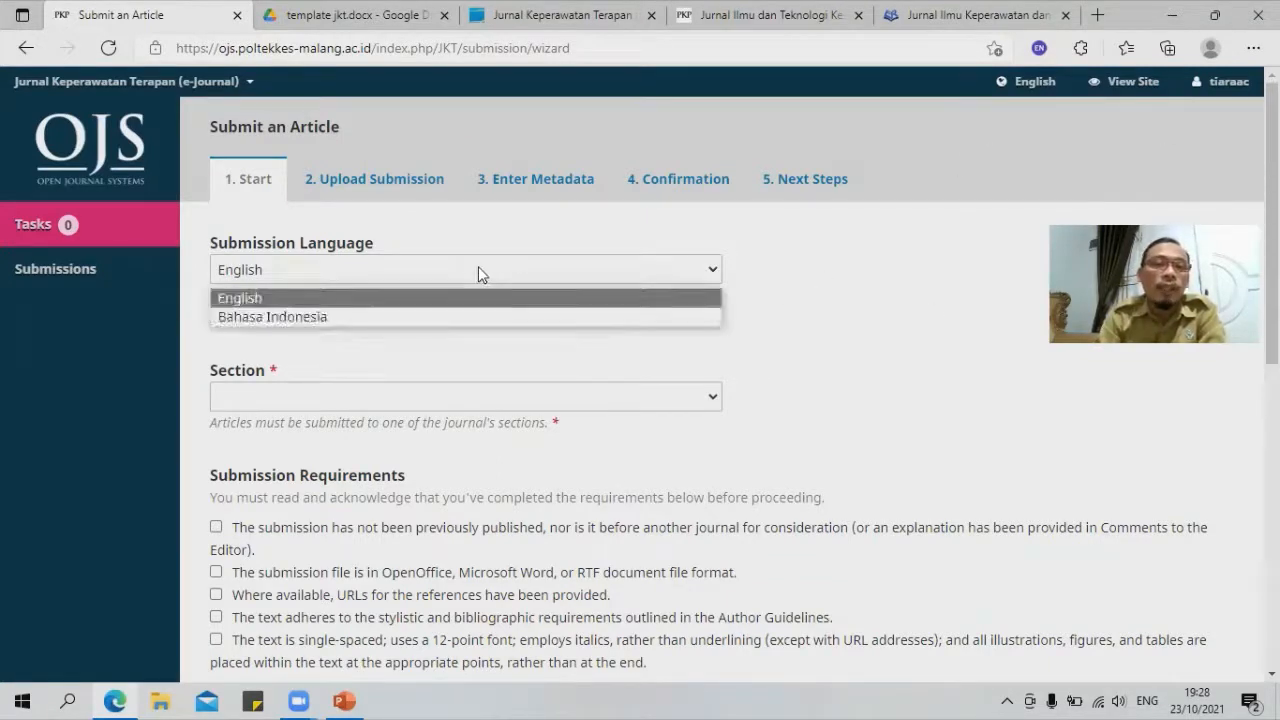
click(306, 317)
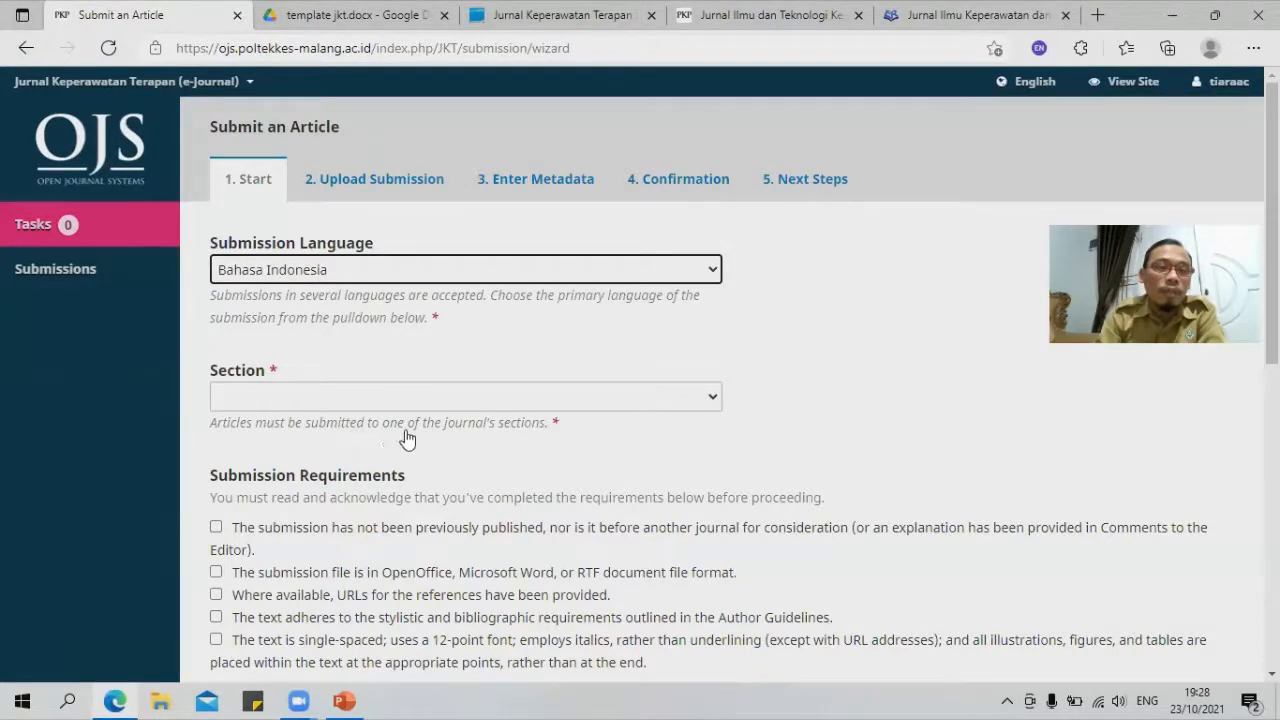
click(551, 396)
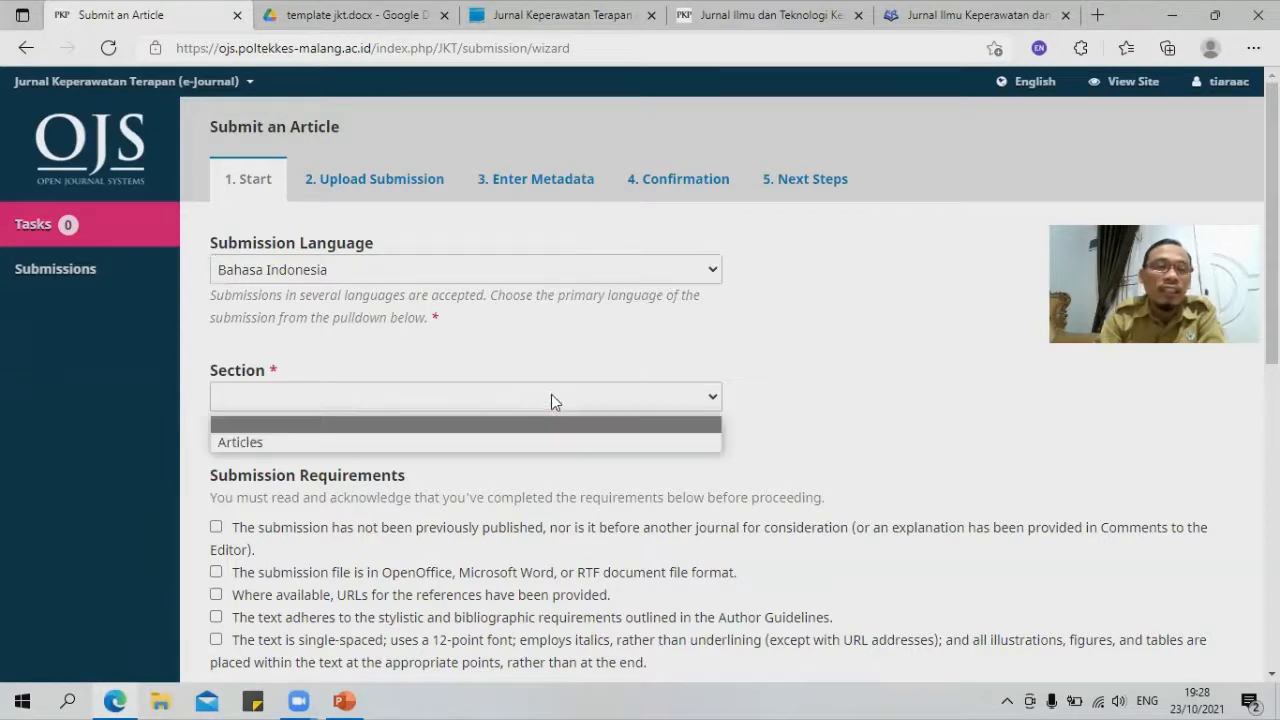
click(253, 440)
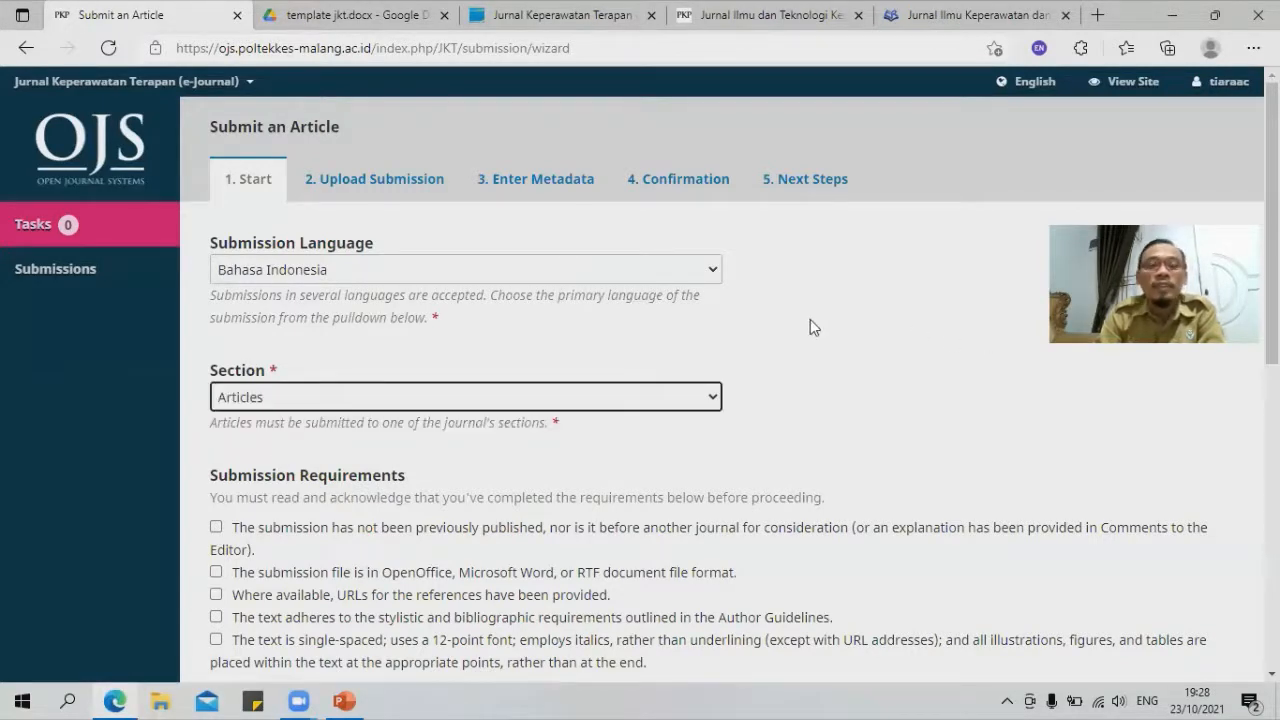
scroll(810, 327, down, 2)
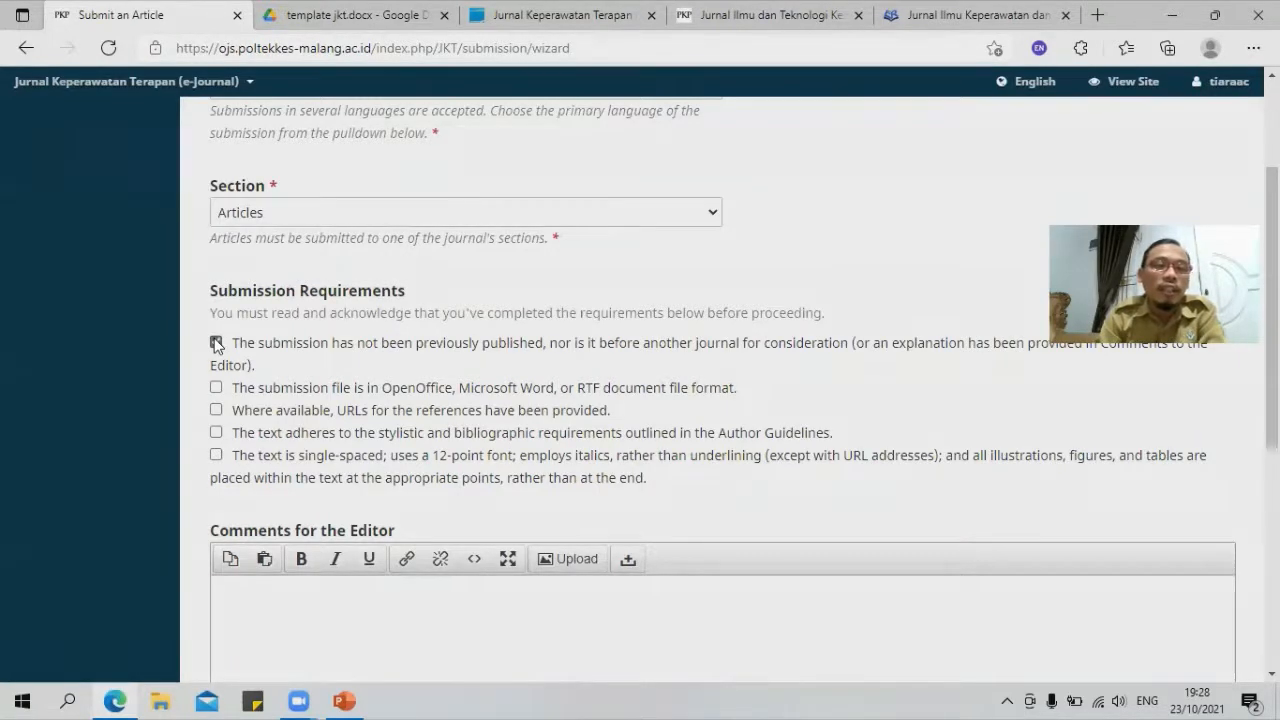
Step: Tick all five Submission Requirements checkboxes, from not previously published to 12-point formatting
click(216, 343)
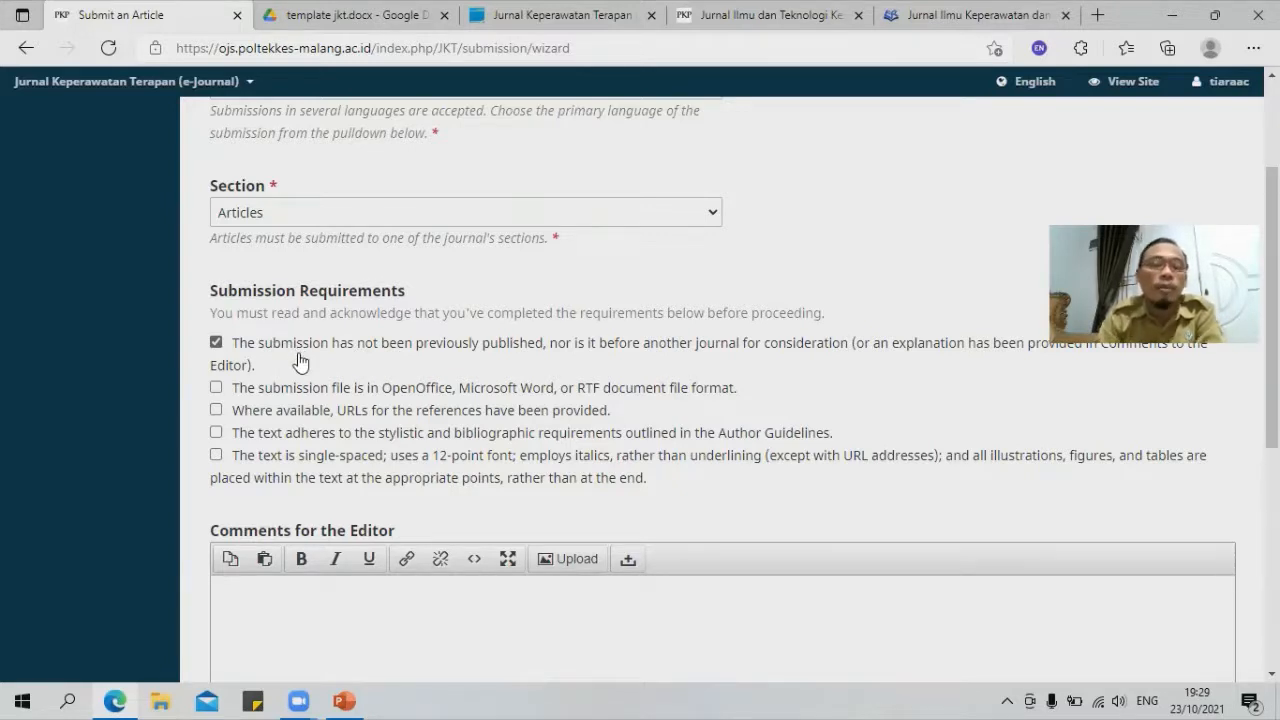
click(216, 388)
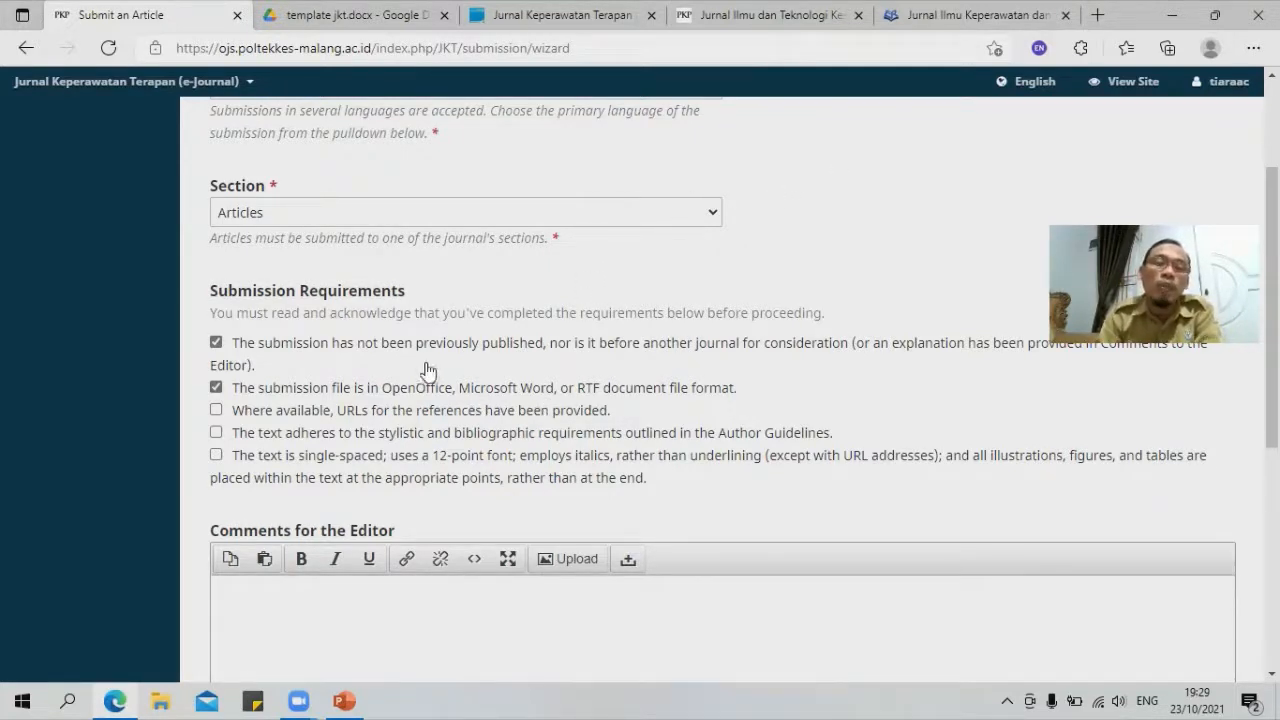
click(216, 412)
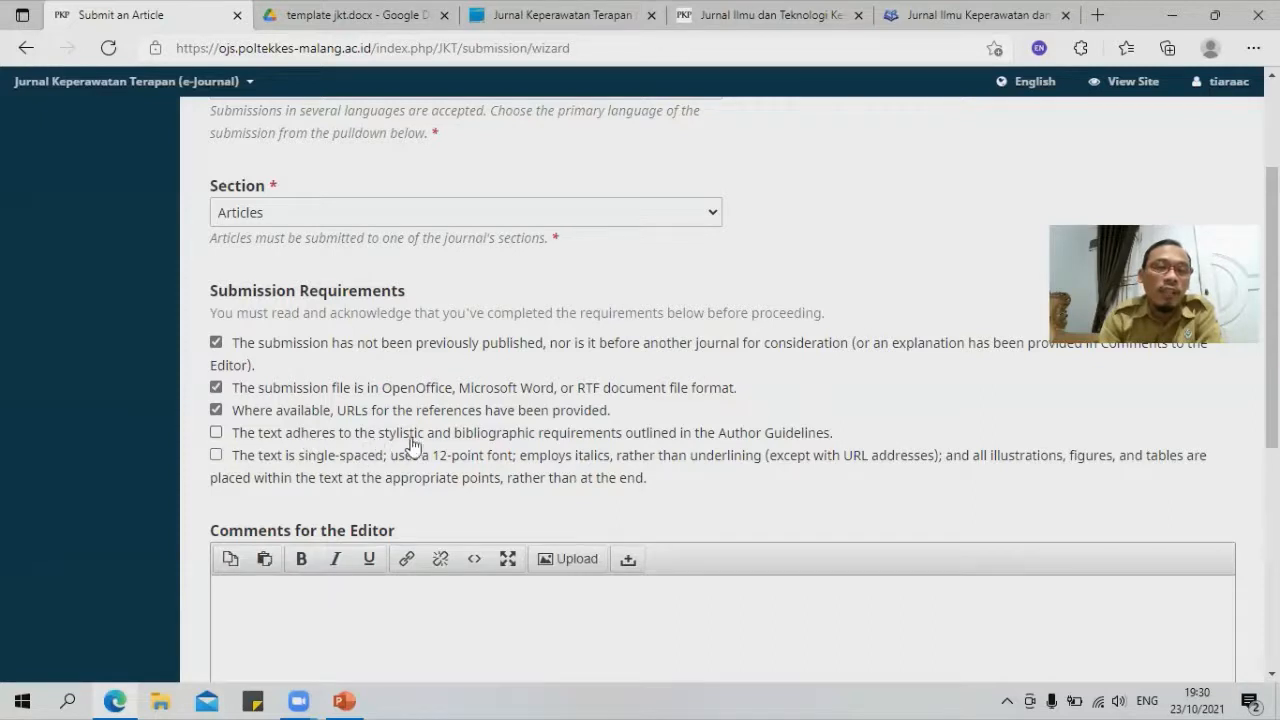
click(217, 434)
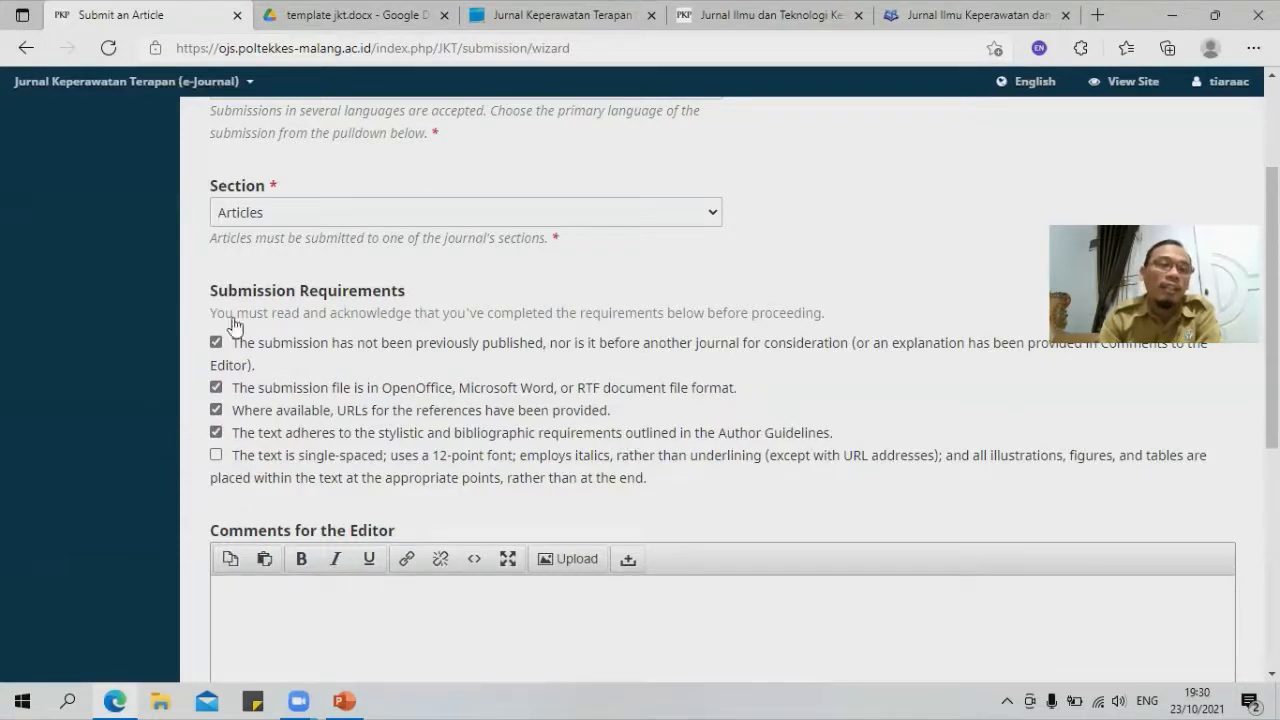
click(216, 456)
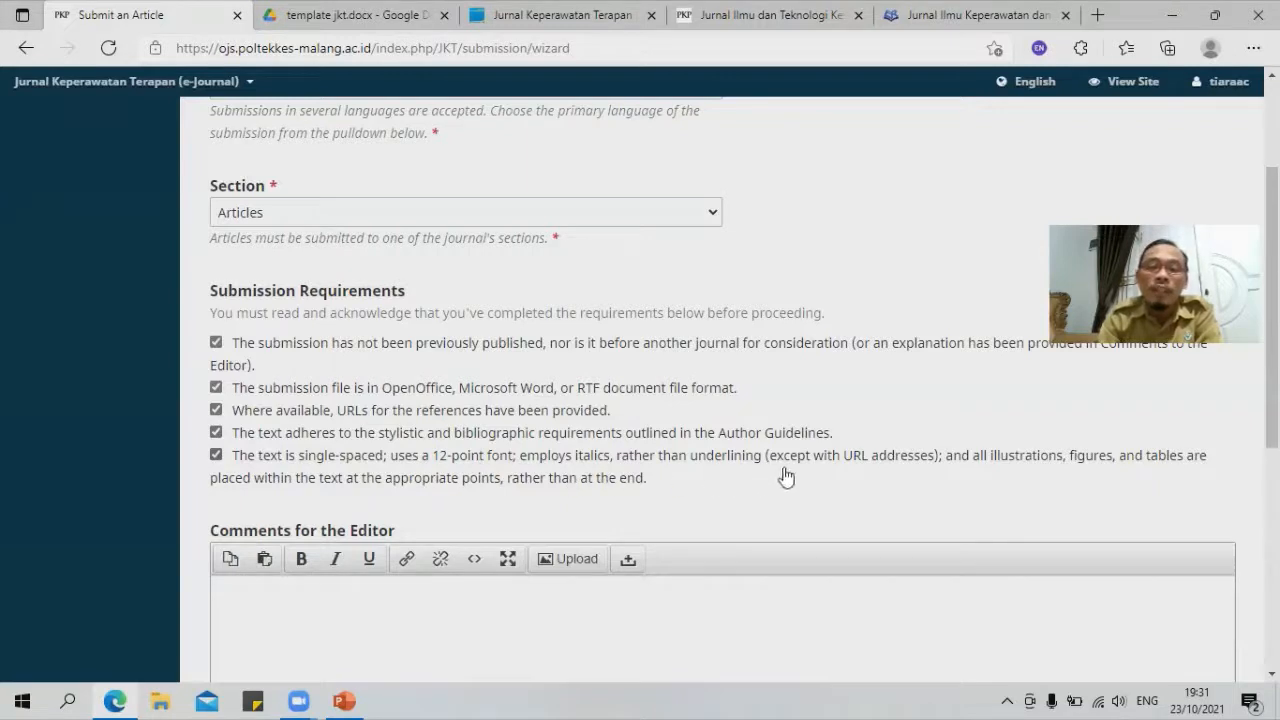
scroll(440, 465, down, 3)
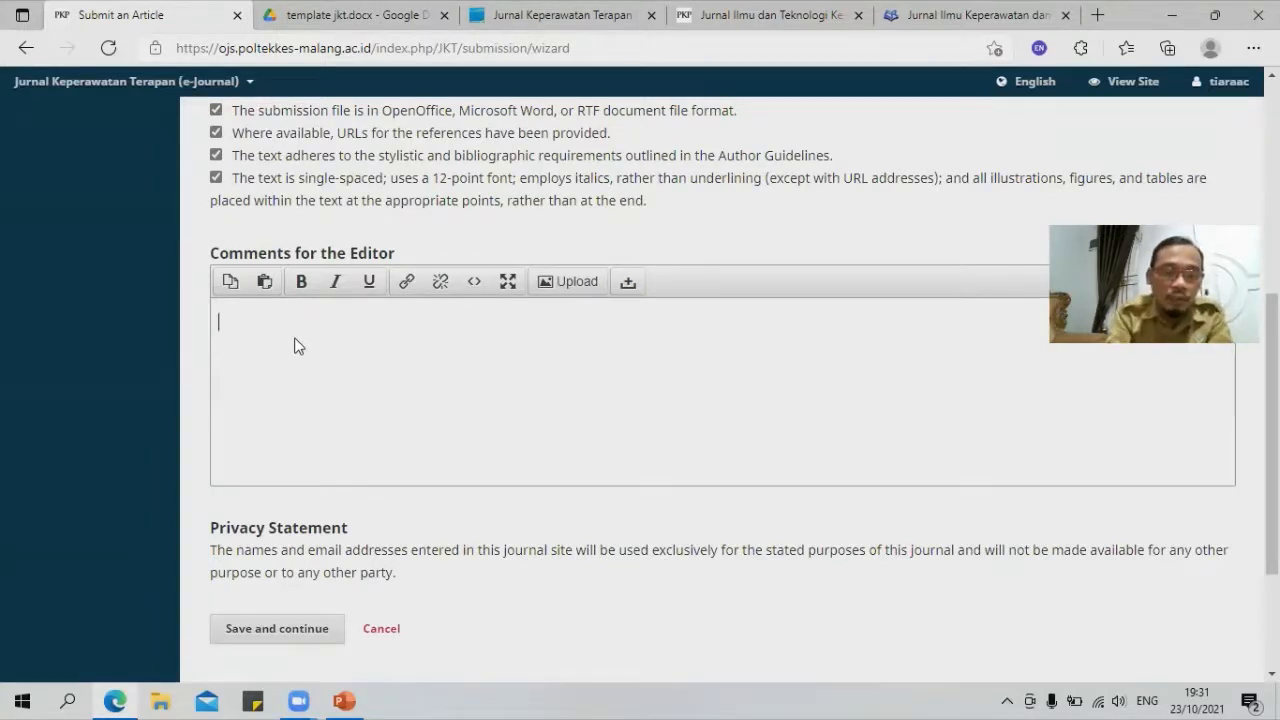
Step: Draft a comment to the editor: 'Dear Editor, mohon izin bertanya....fontasi ukuran?'
text(Fo)
key(BackSpace)
key(BackSpace)
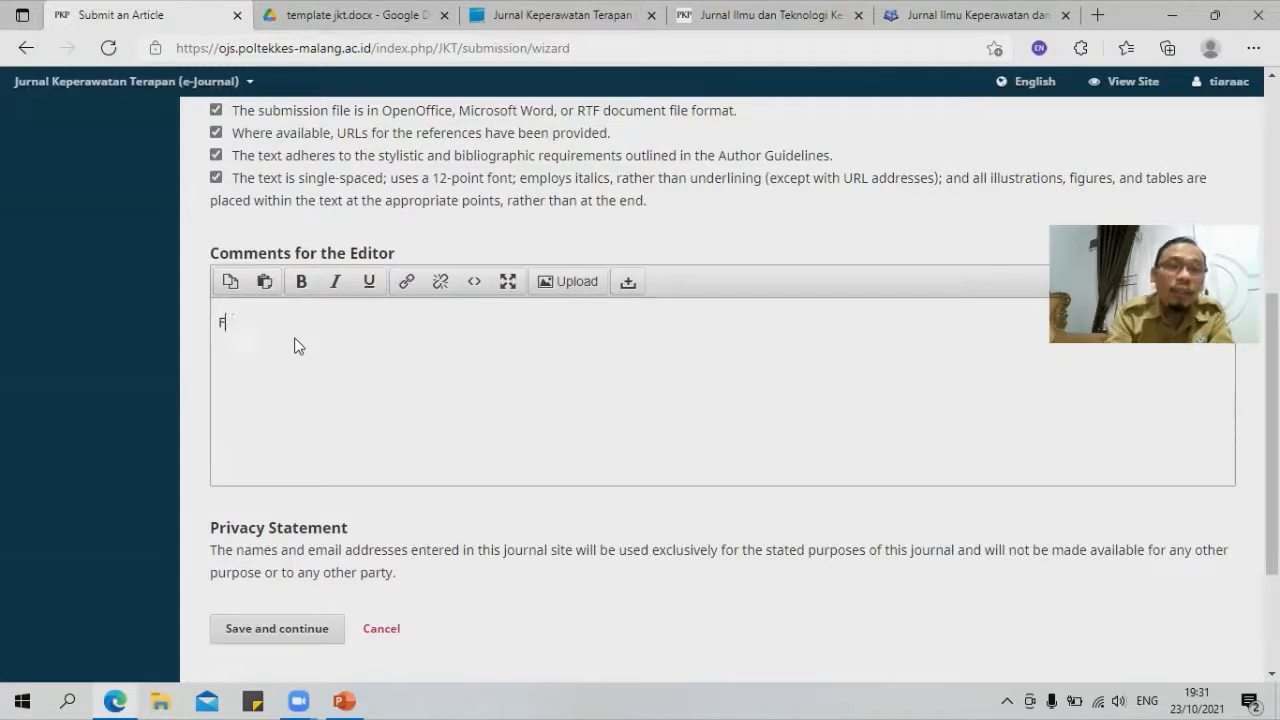
text(kpf)
key(BackSpace)
text(d )
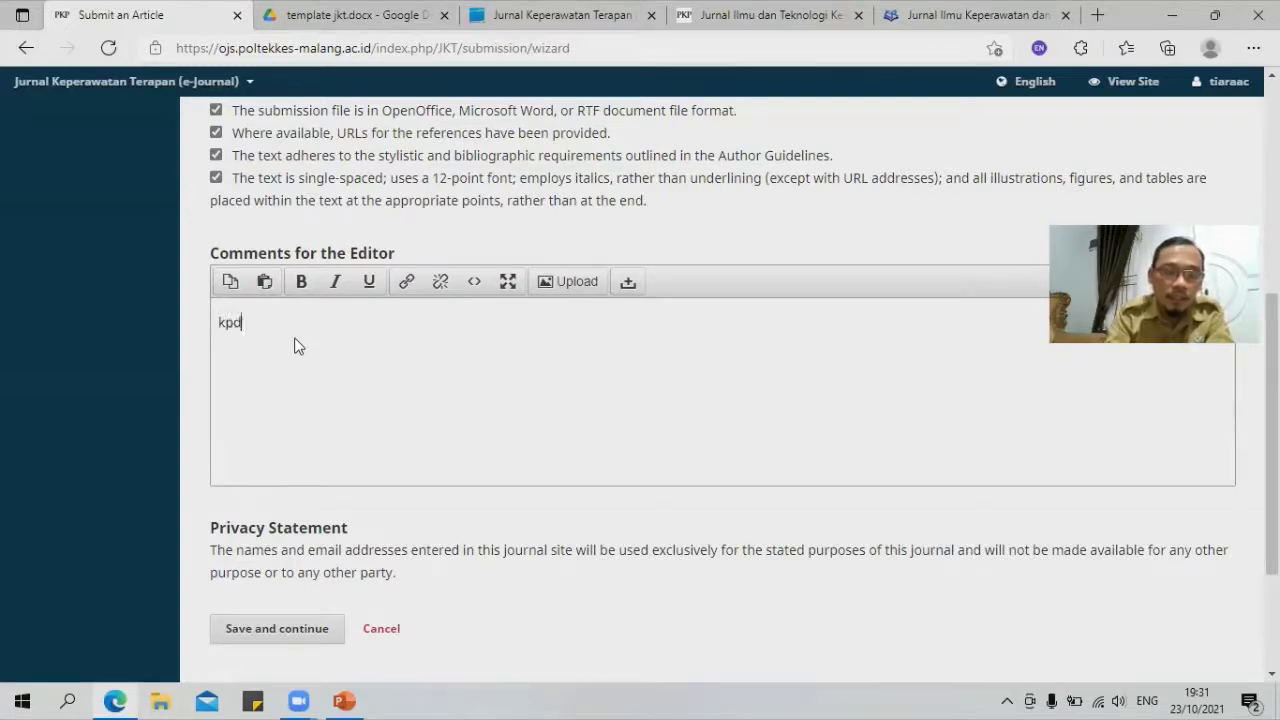
text(Editor)
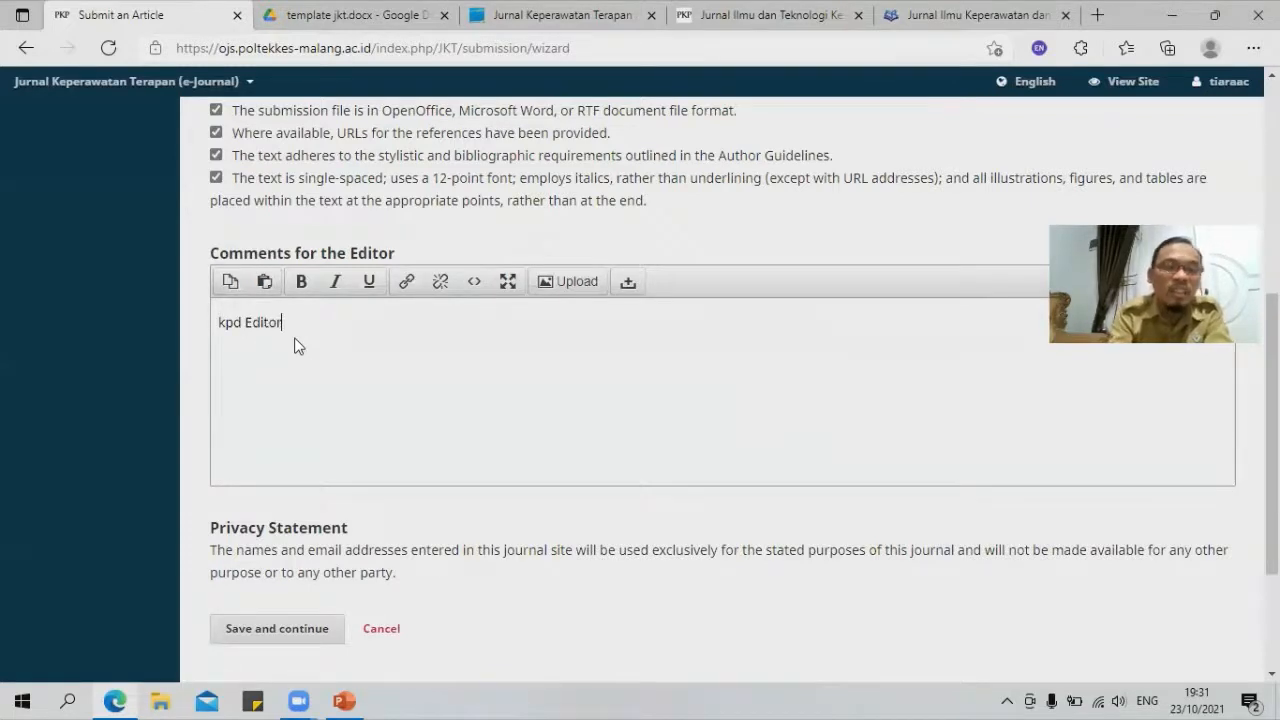
key(Return)
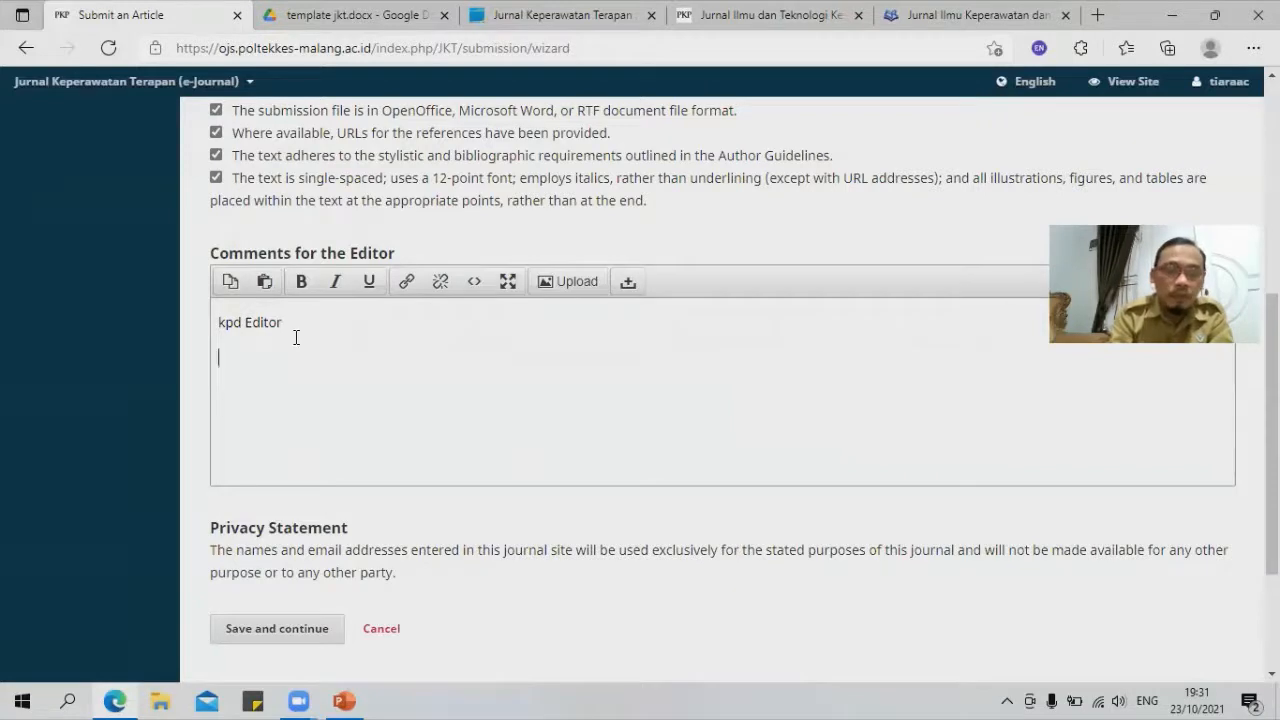
text(mohon)
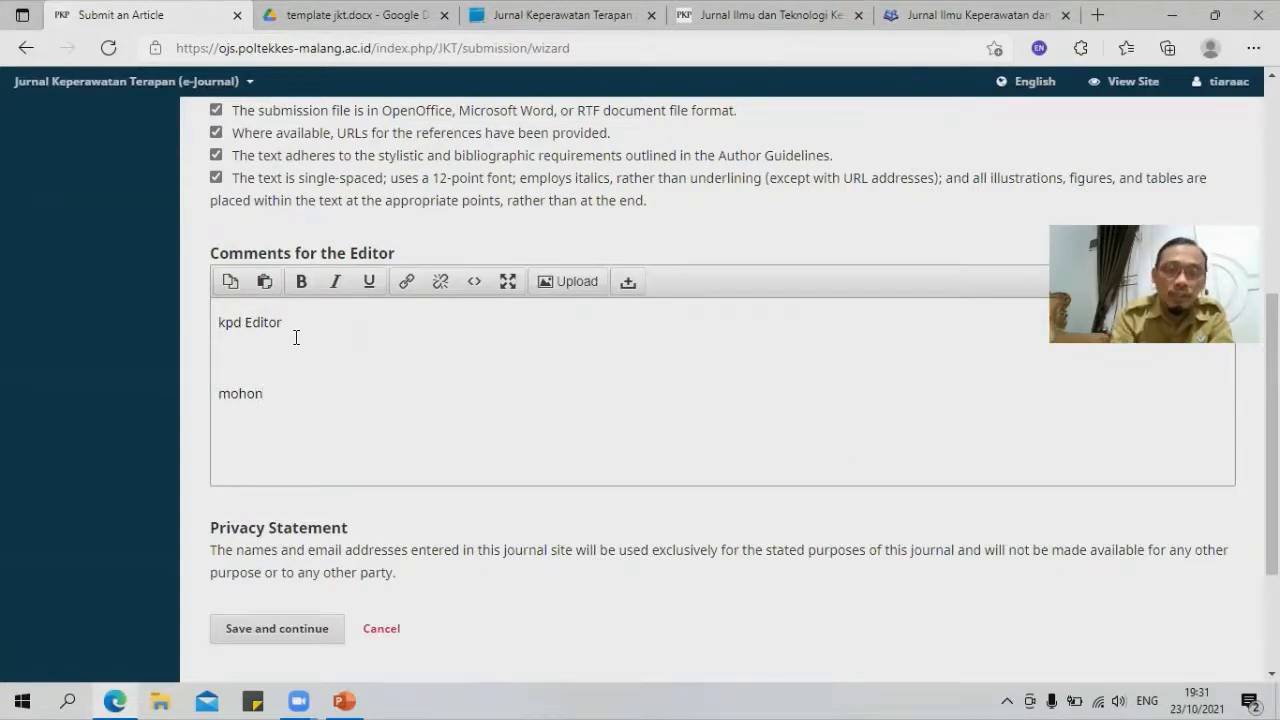
key(Delete)
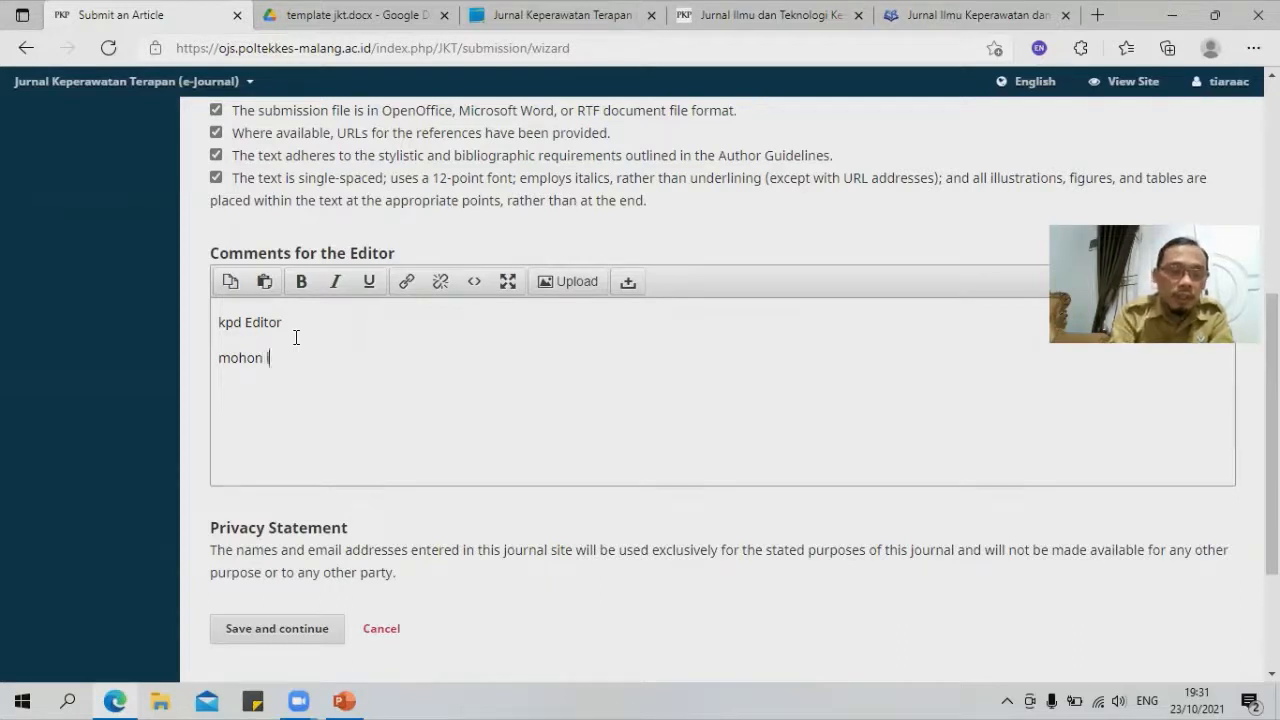
text(izin bertanya)
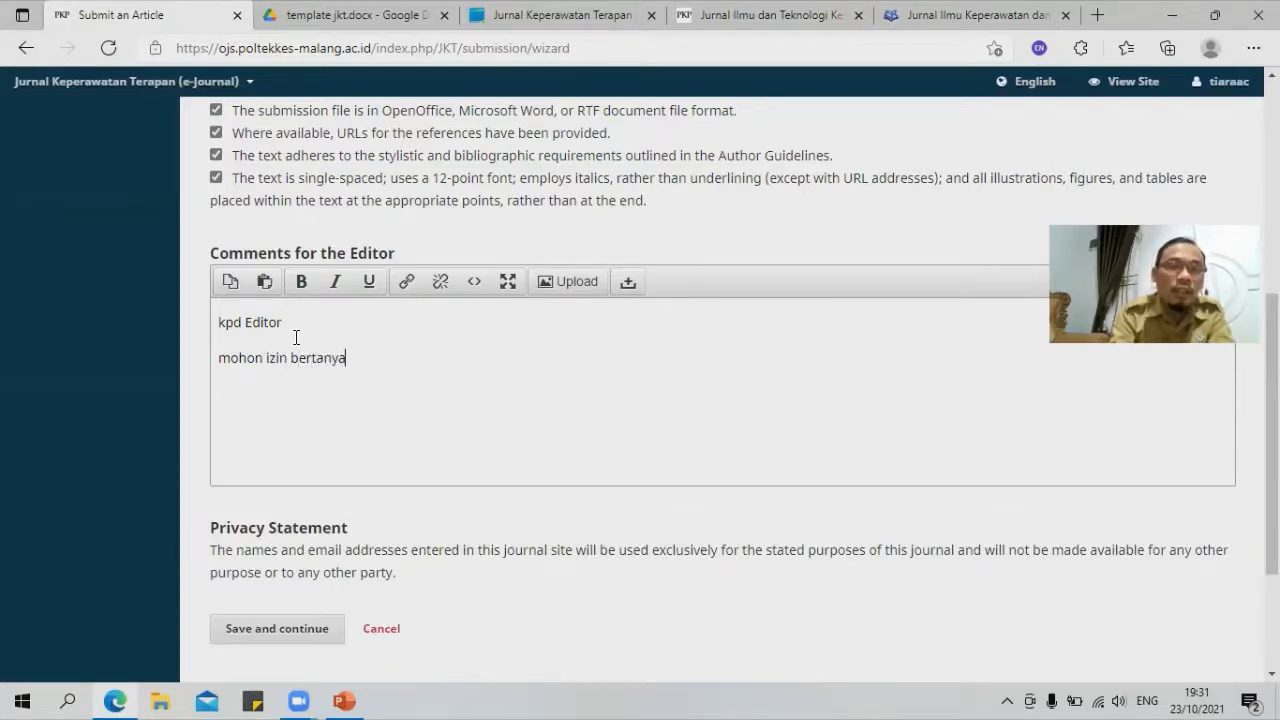
text(....)
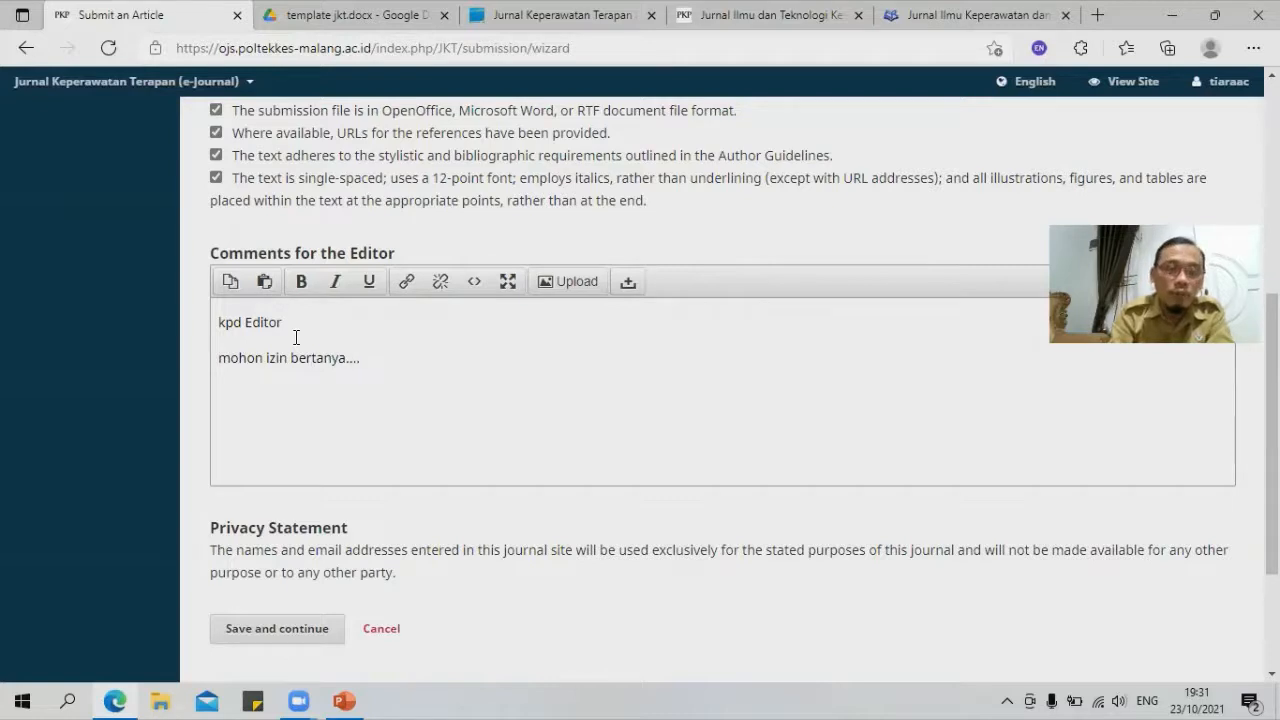
text(fontasi)
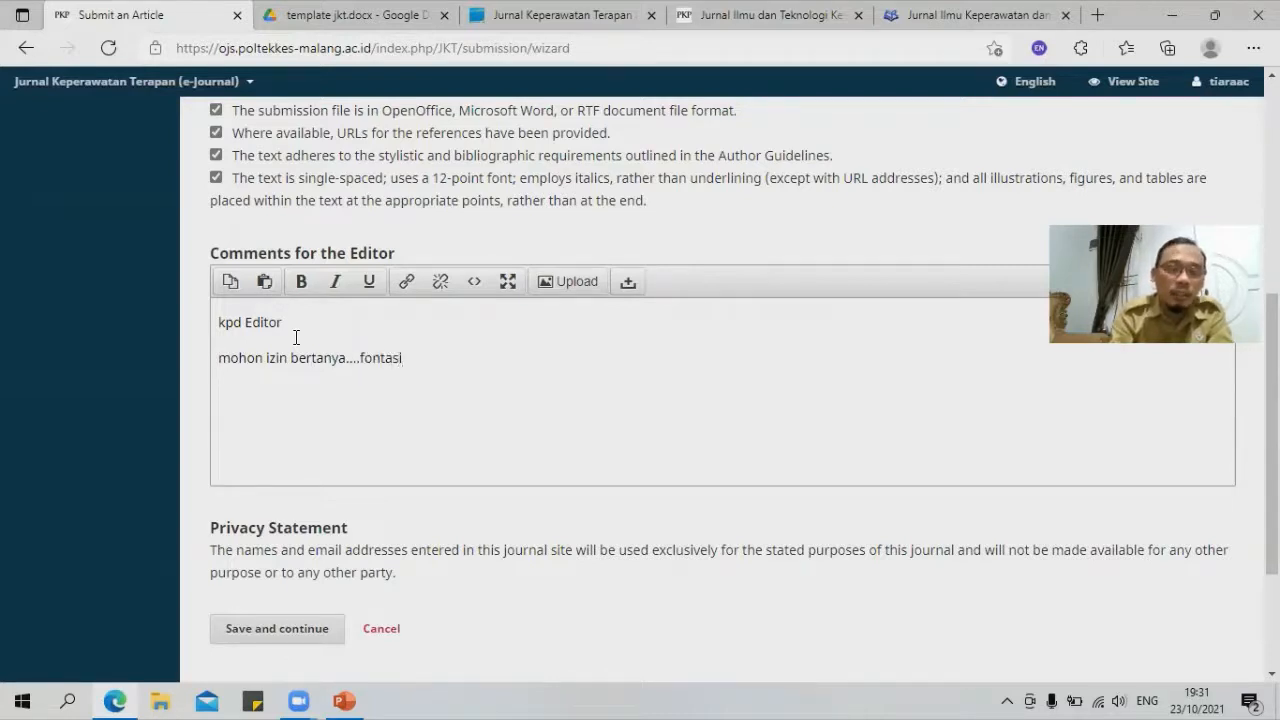
text( ukuran?)
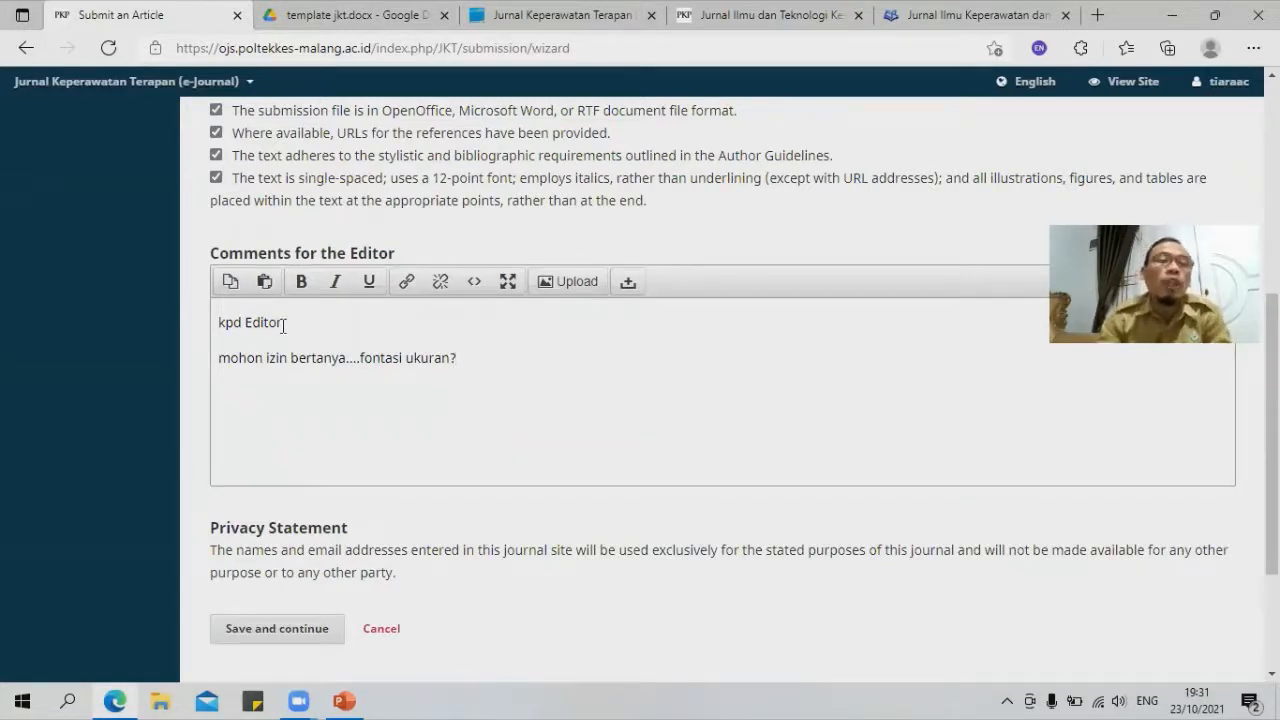
Step: Delete the whole editor comment and save the Start step
drag(217, 322, 278, 393)
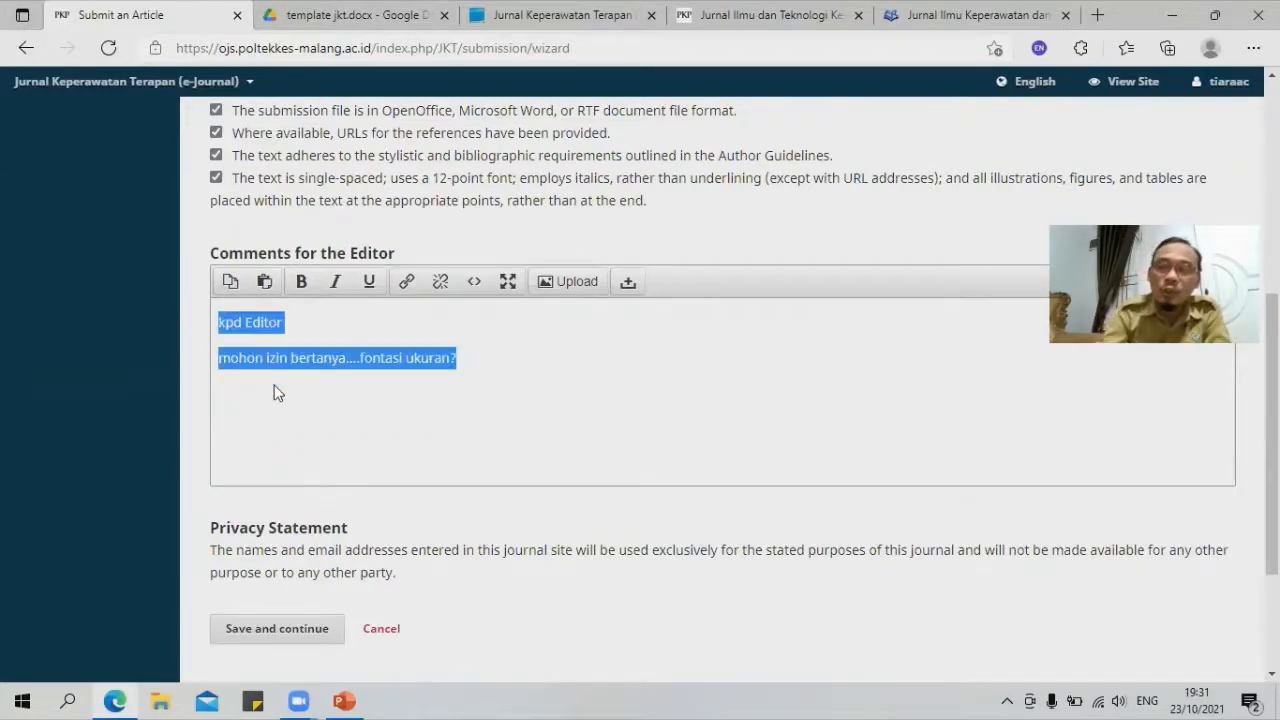
key(BackSpace)
scroll(262, 471, down, 2)
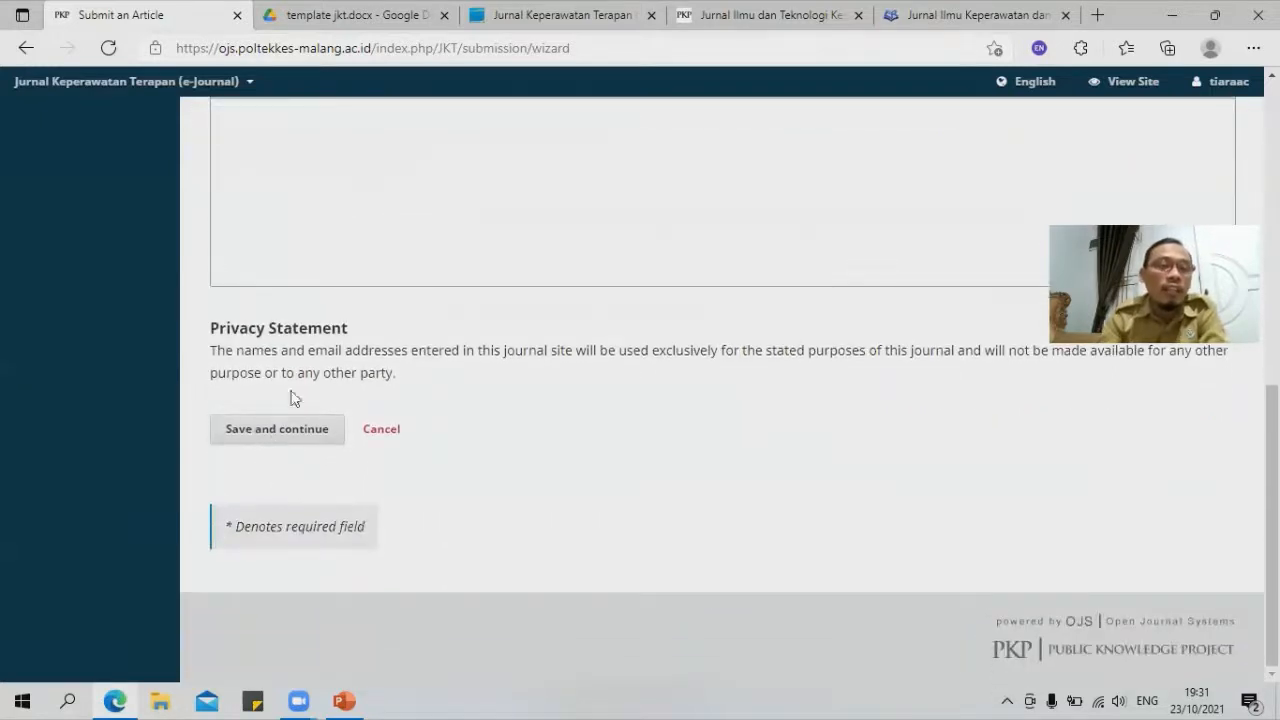
click(298, 430)
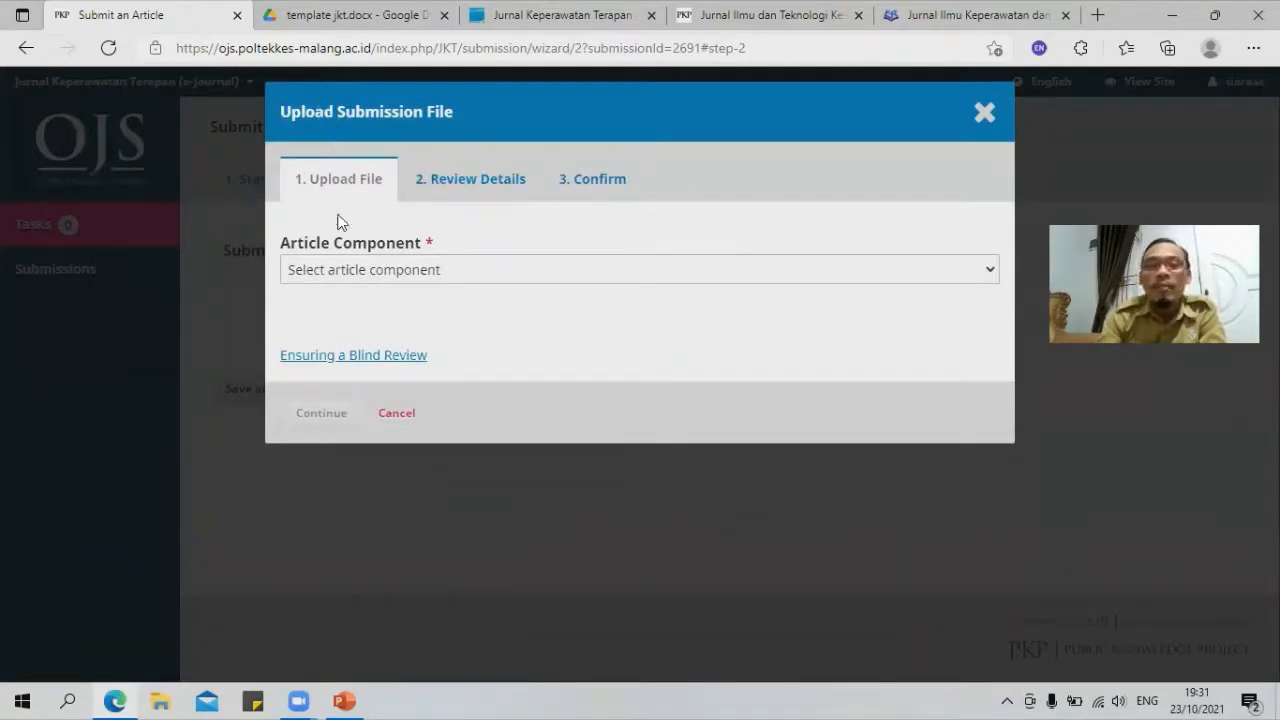
Step: Upload Coba.docx from the computer as the Article Text component
click(500, 279)
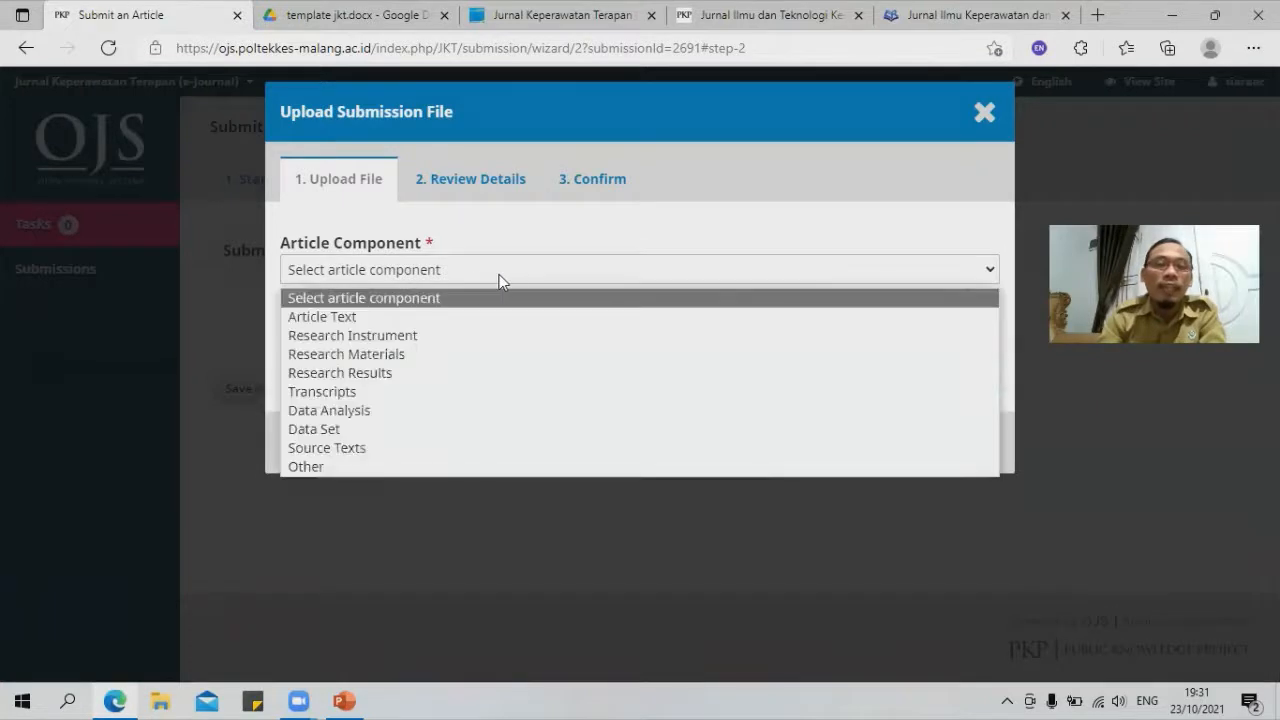
click(341, 318)
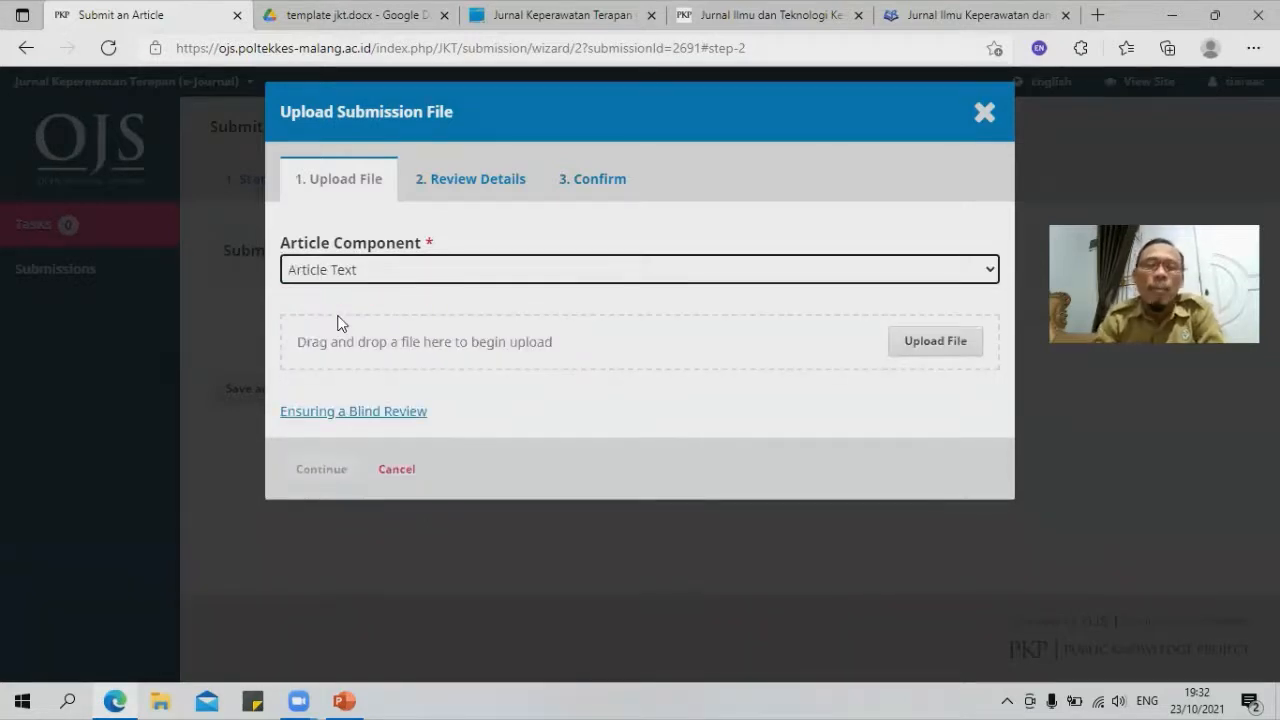
click(908, 345)
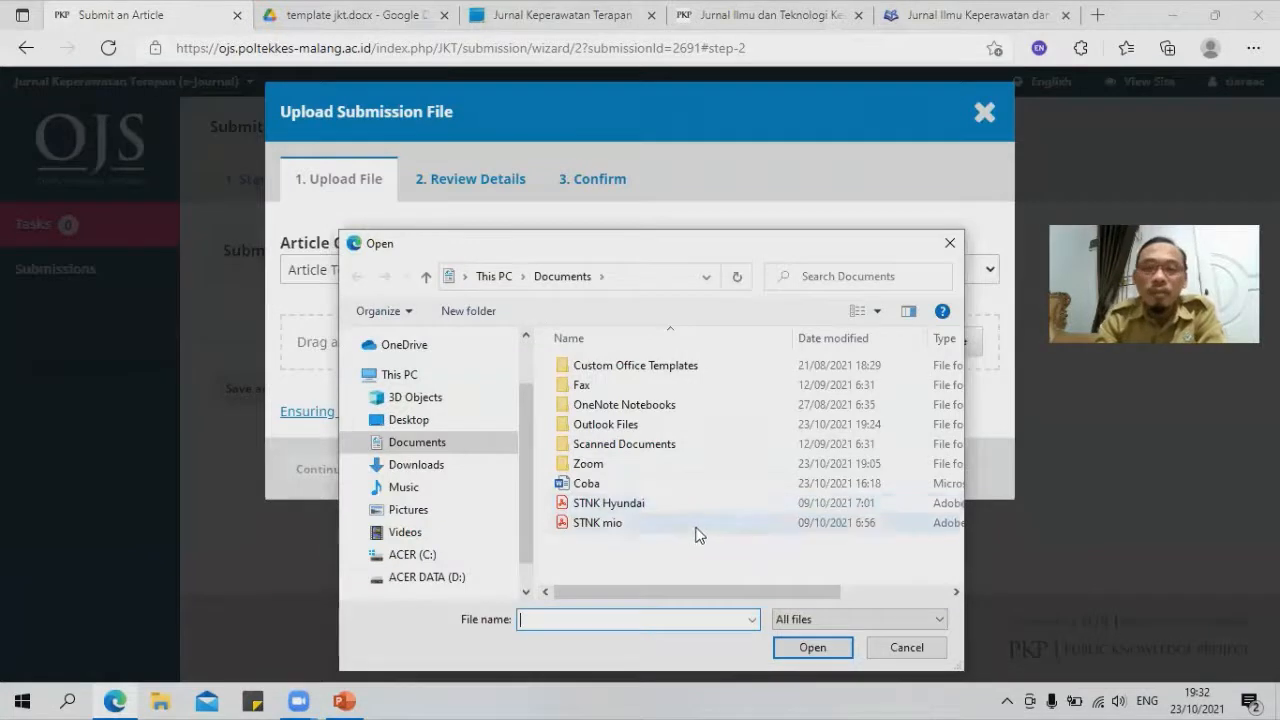
click(592, 484)
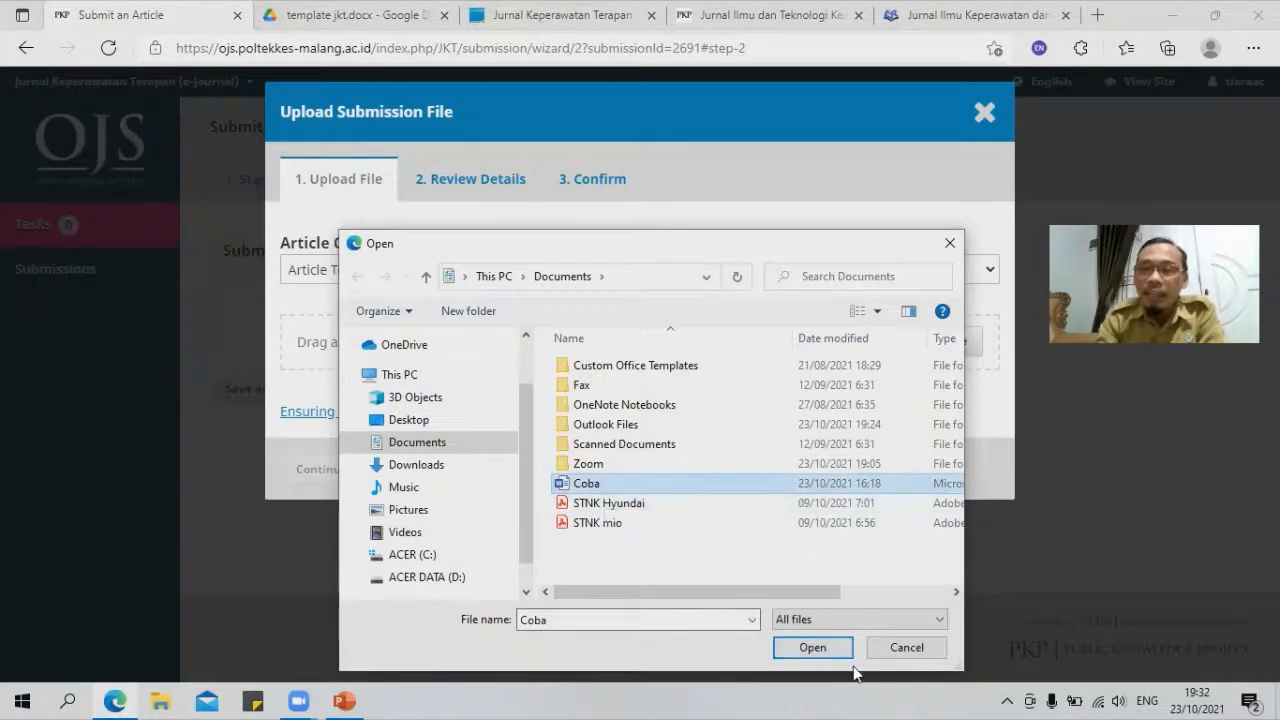
click(810, 648)
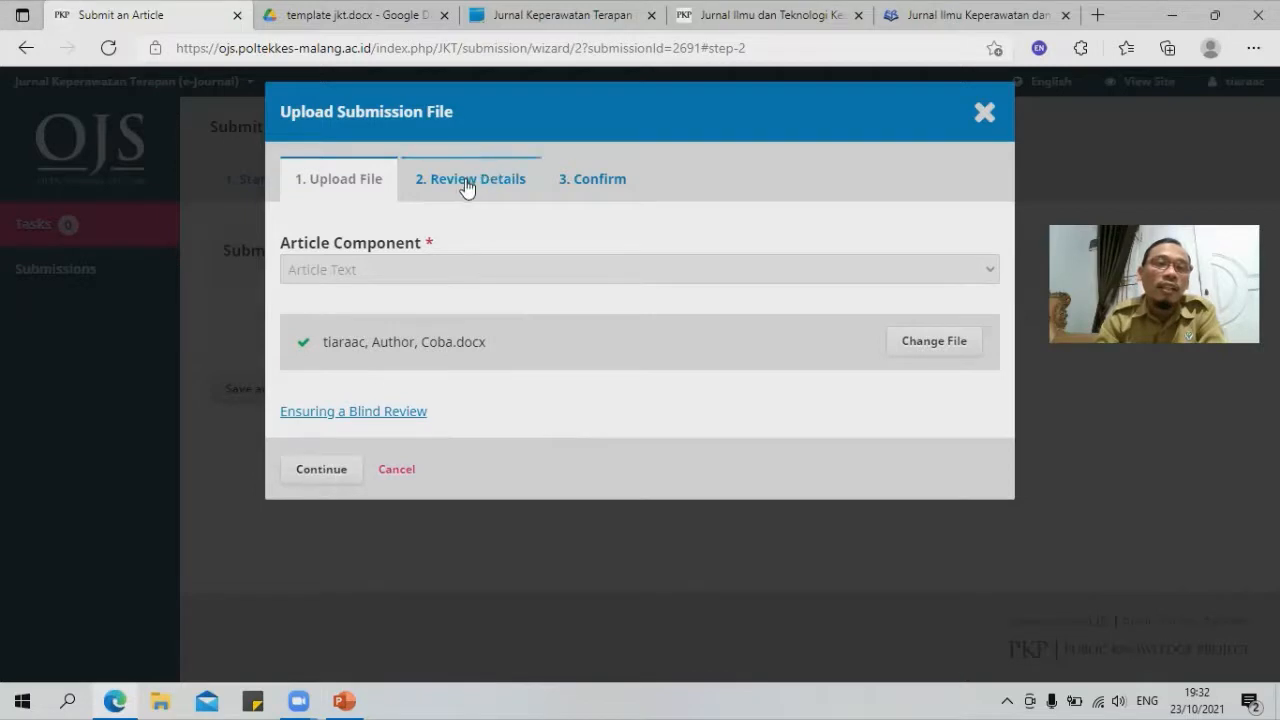
Step: Continue through Review Details and Confirm to finish adding Coba.docx
click(322, 470)
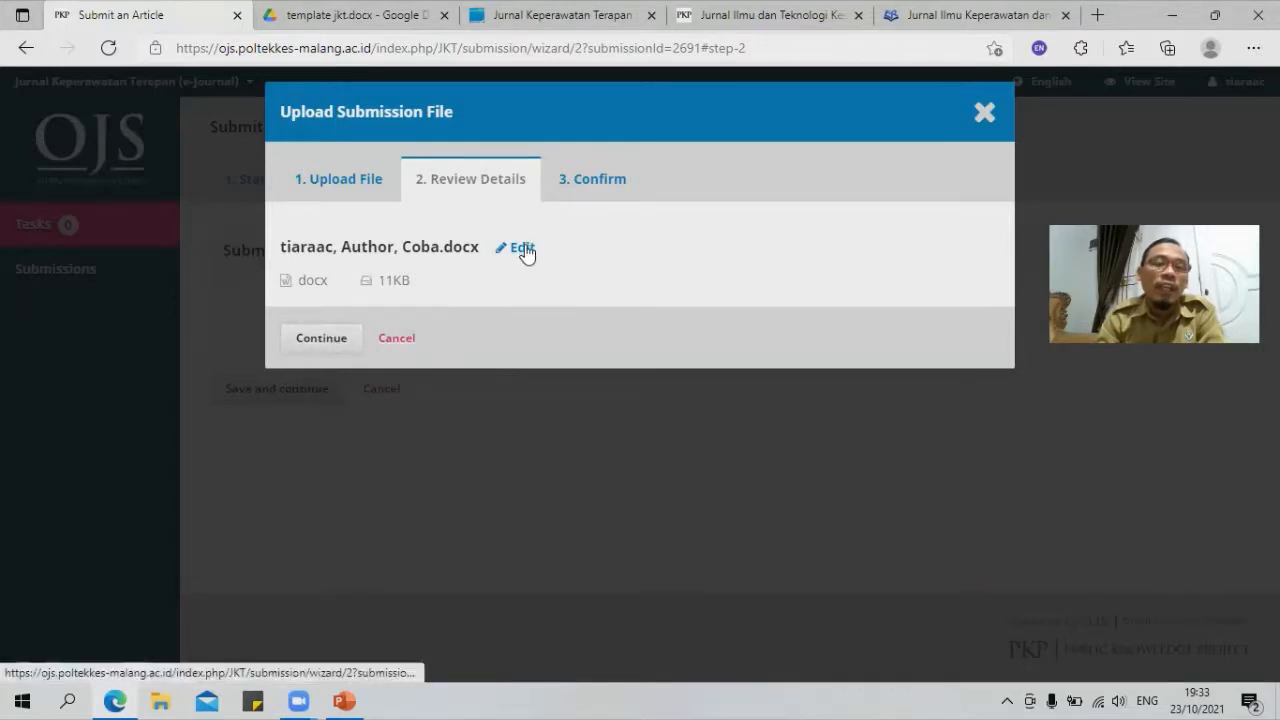
click(324, 338)
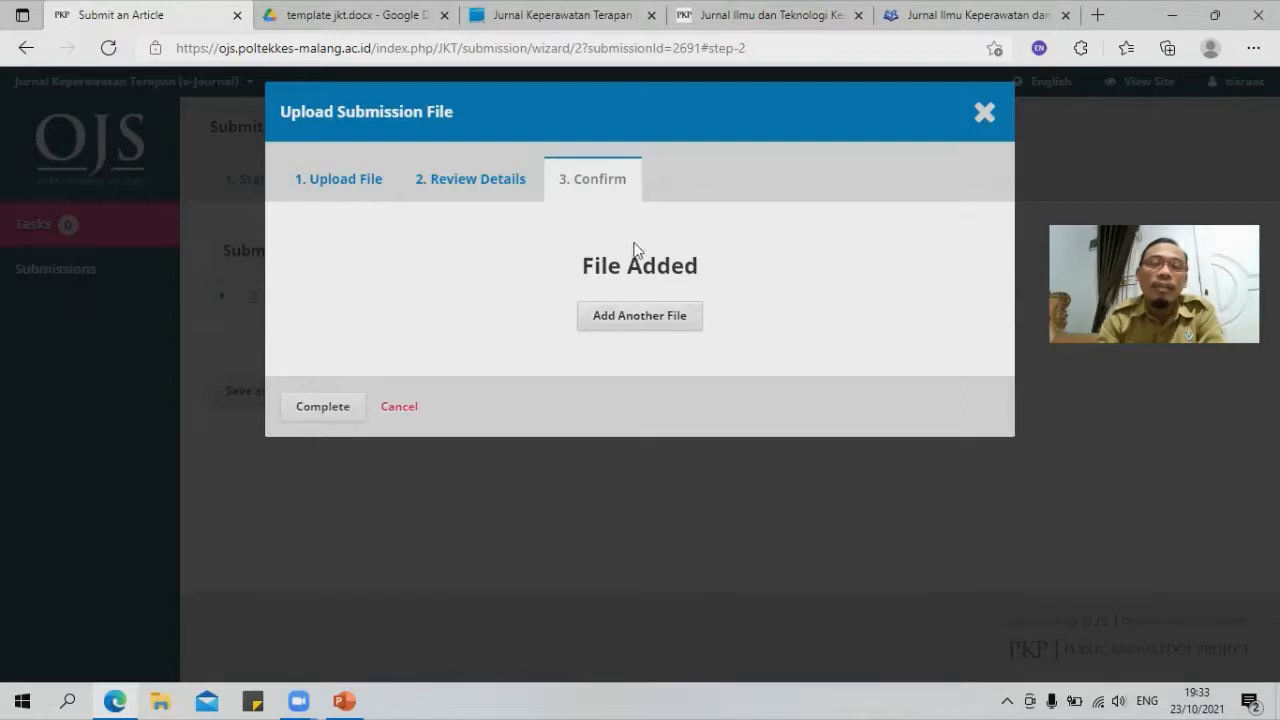
click(318, 406)
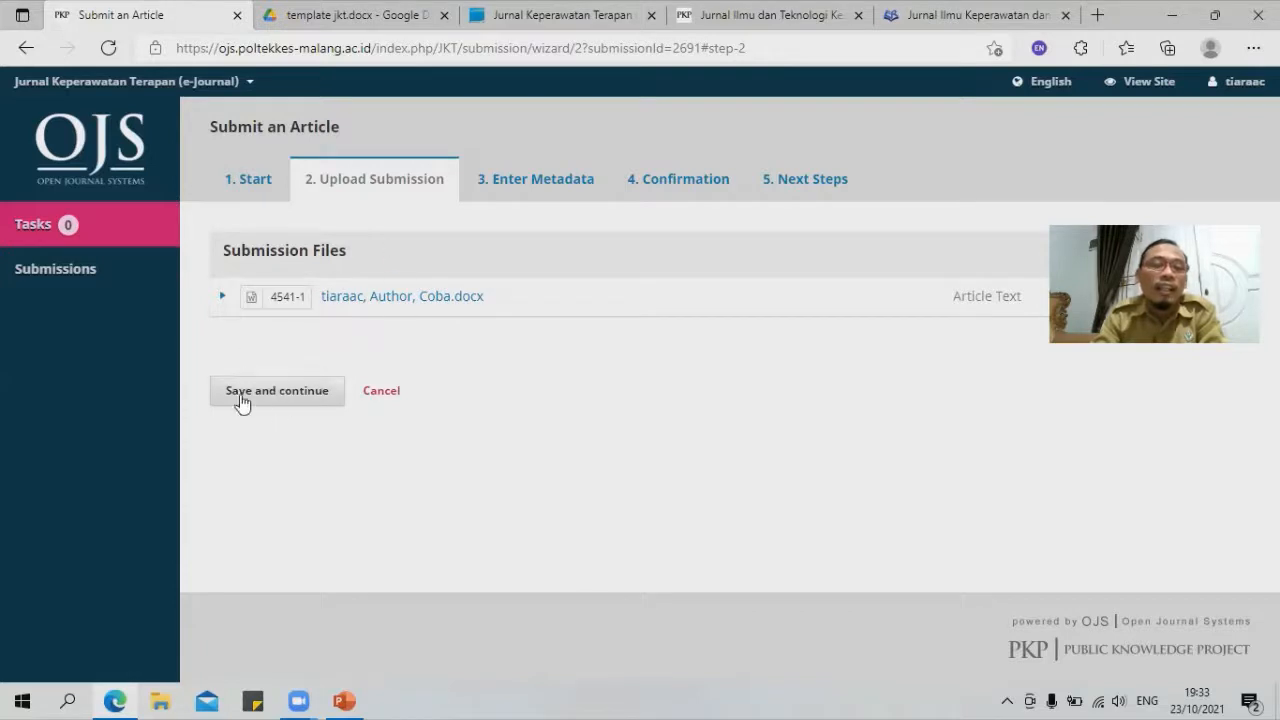
Step: Enter the title 'Pemberian Kompres hangat serai untuk mengurangi intensitas nyeri pada lansia penderita'
click(280, 396)
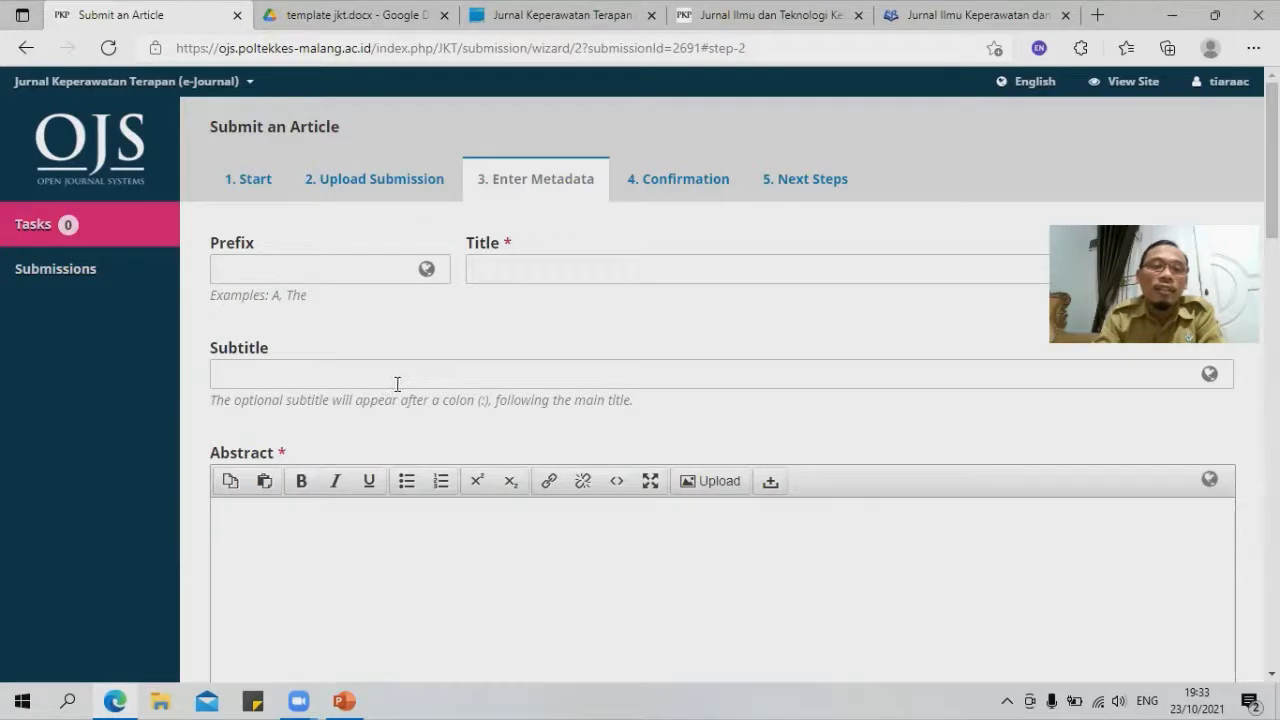
click(366, 266)
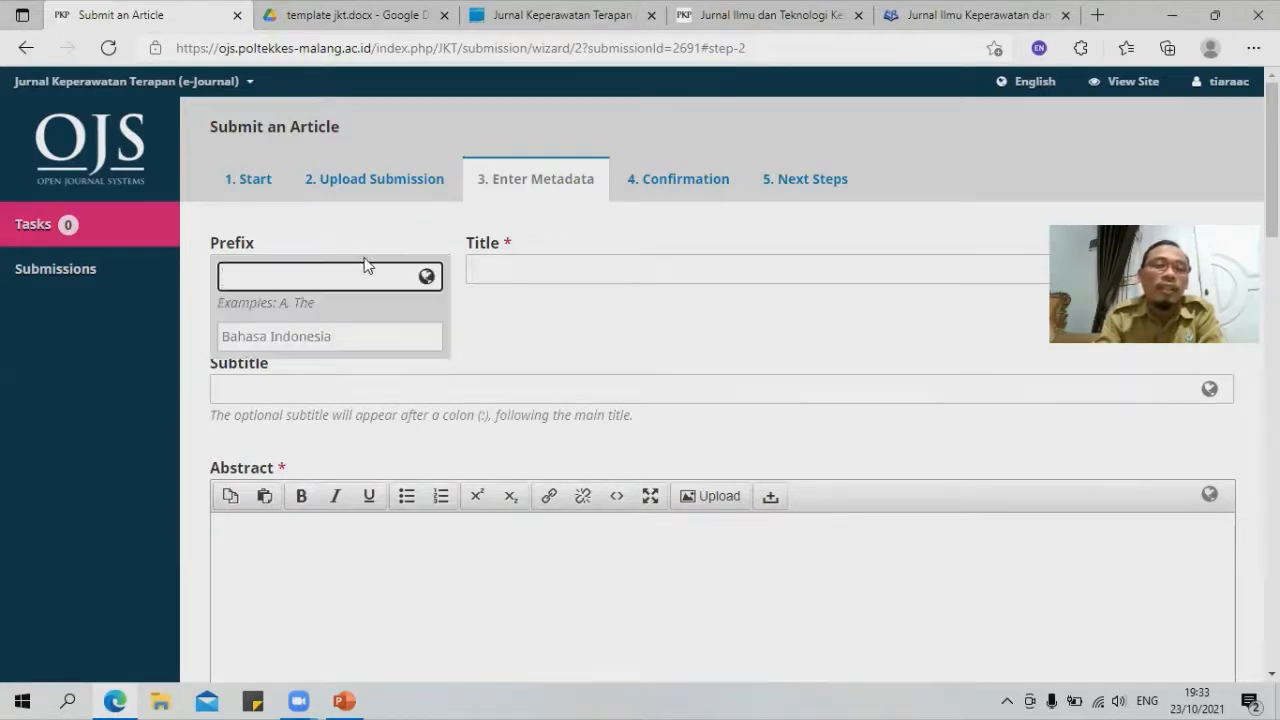
click(524, 266)
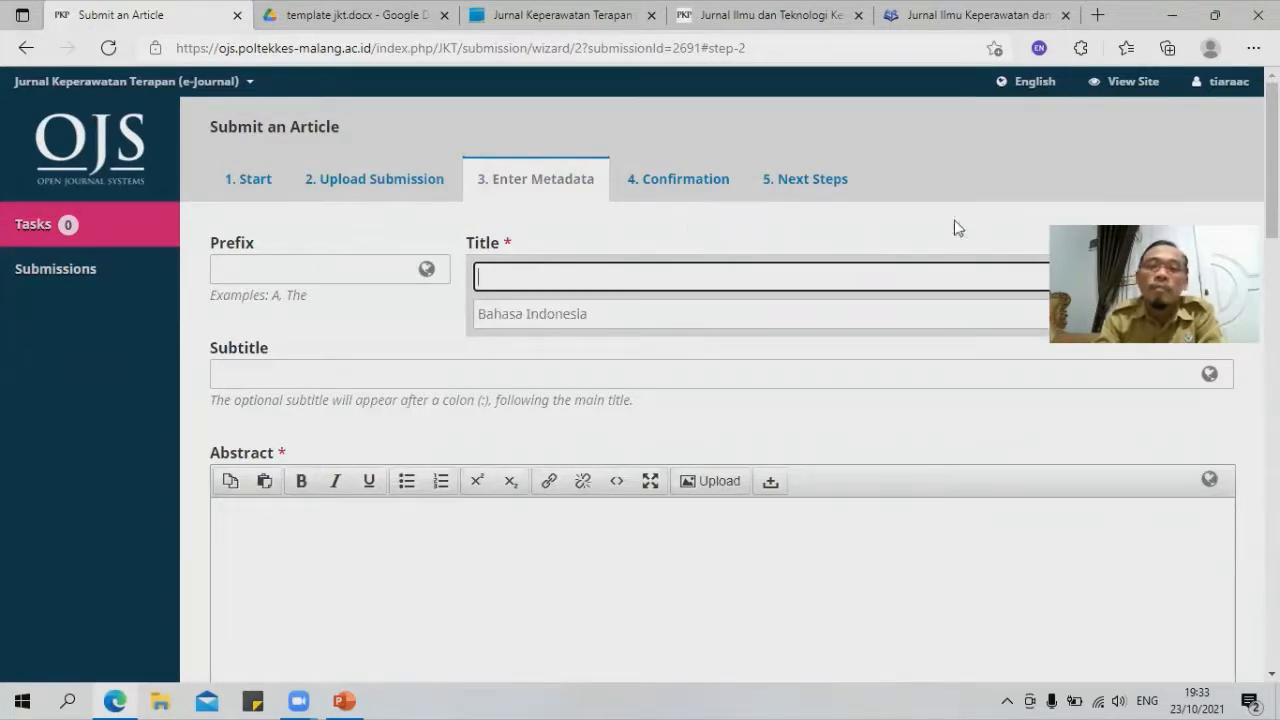
text(Pemb)
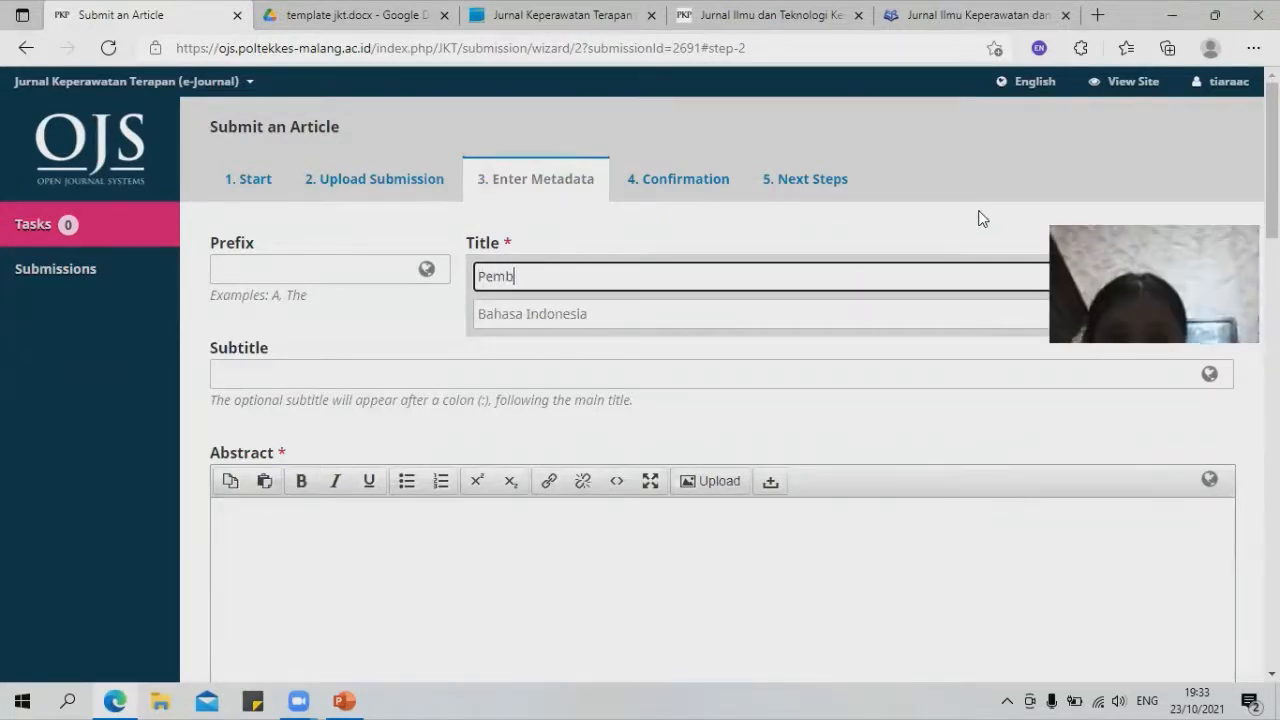
text(erian Kompre)
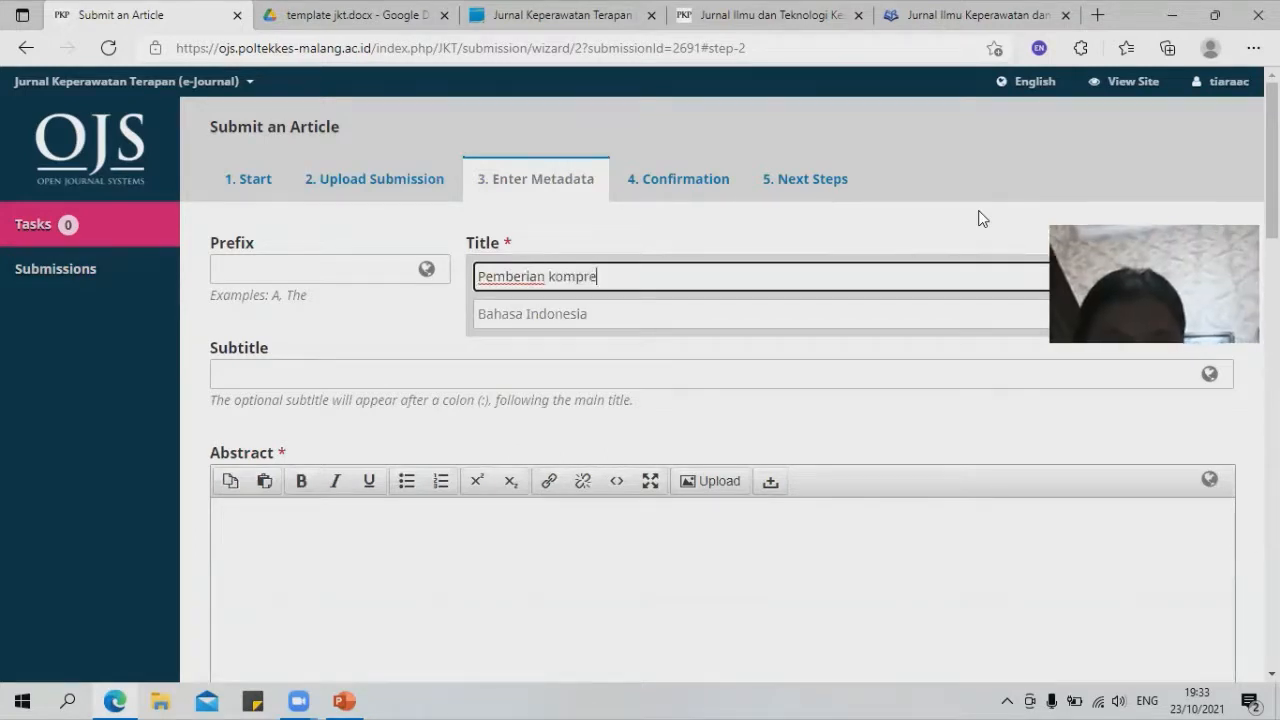
text(s hangat se)
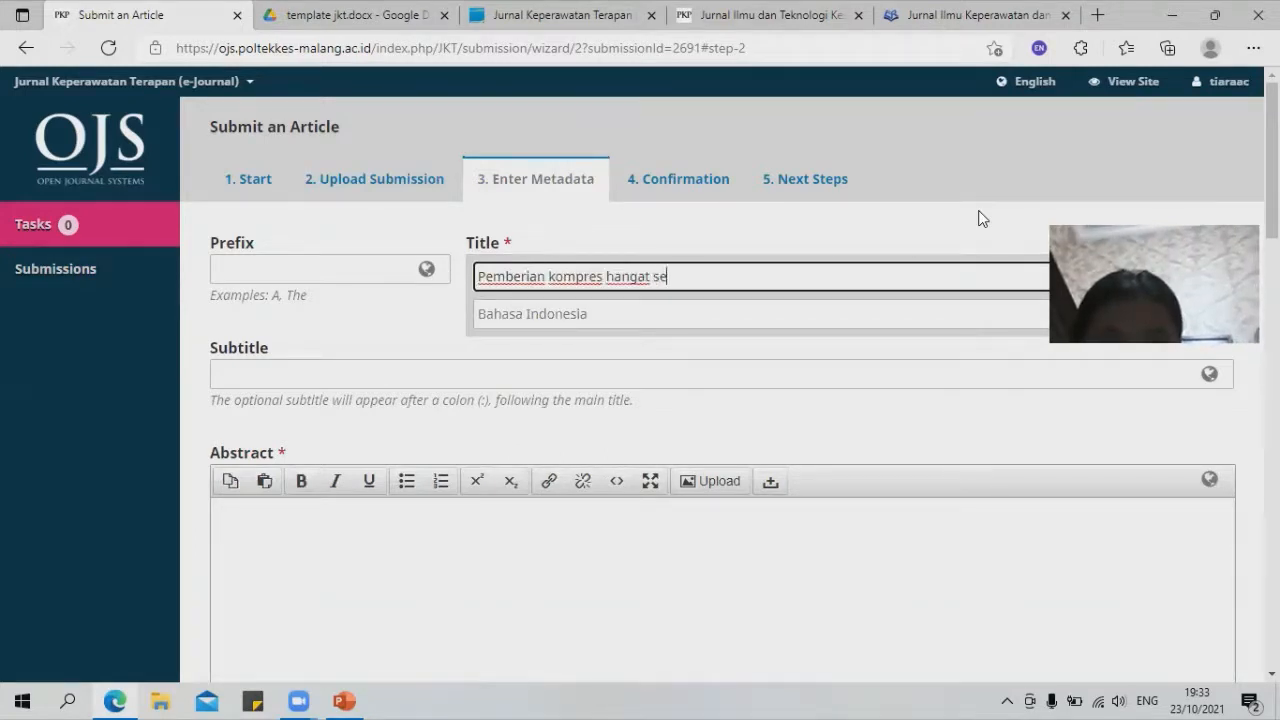
text(rai untukm)
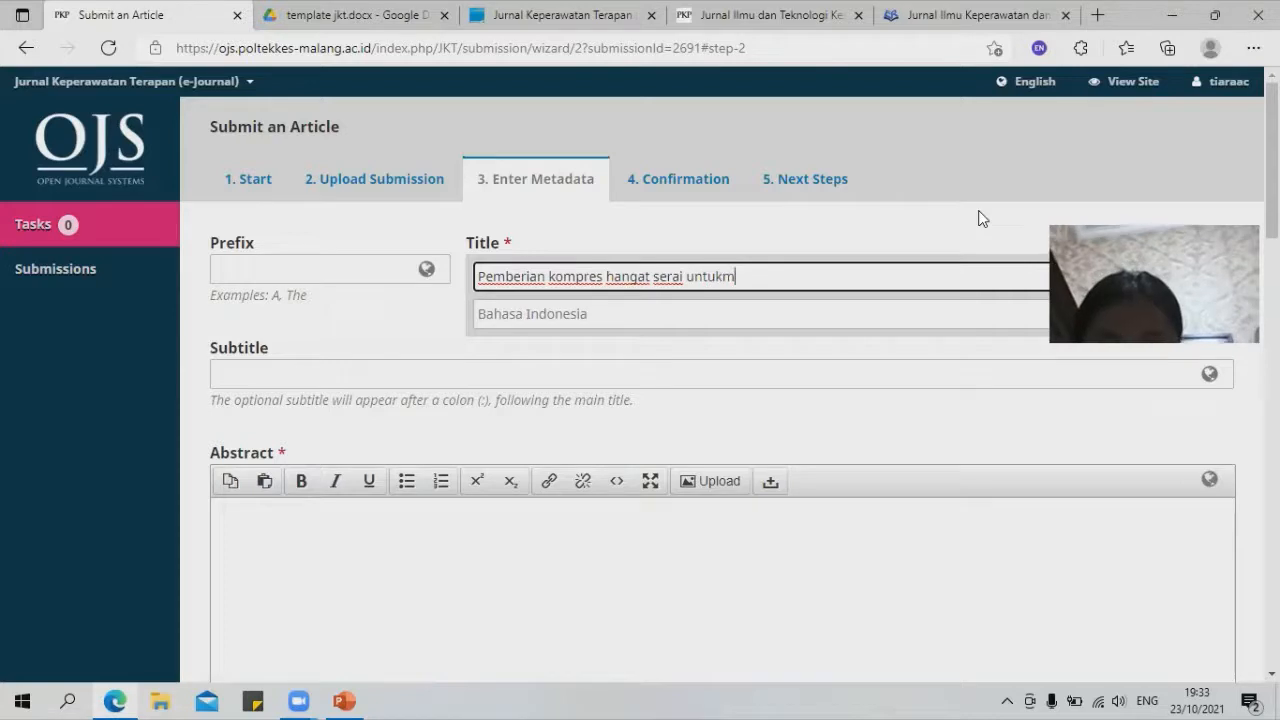
key(BackSpace)
text(me)
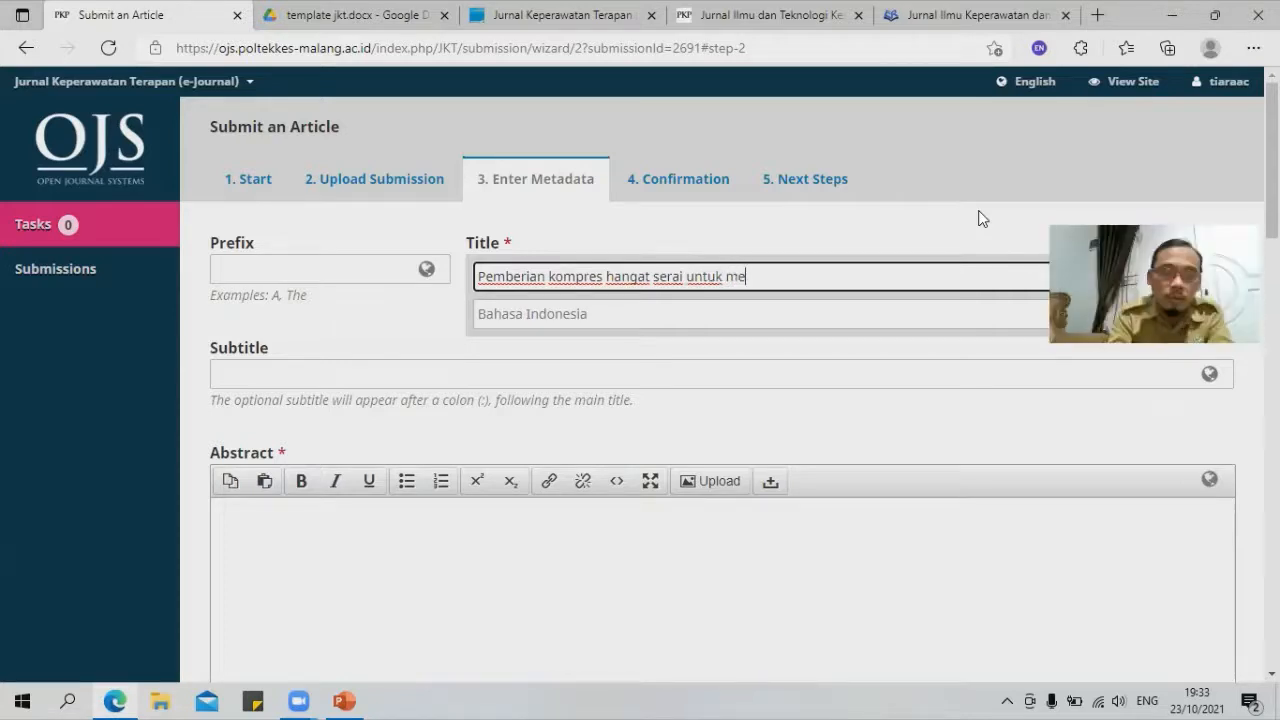
text(ngurangi )
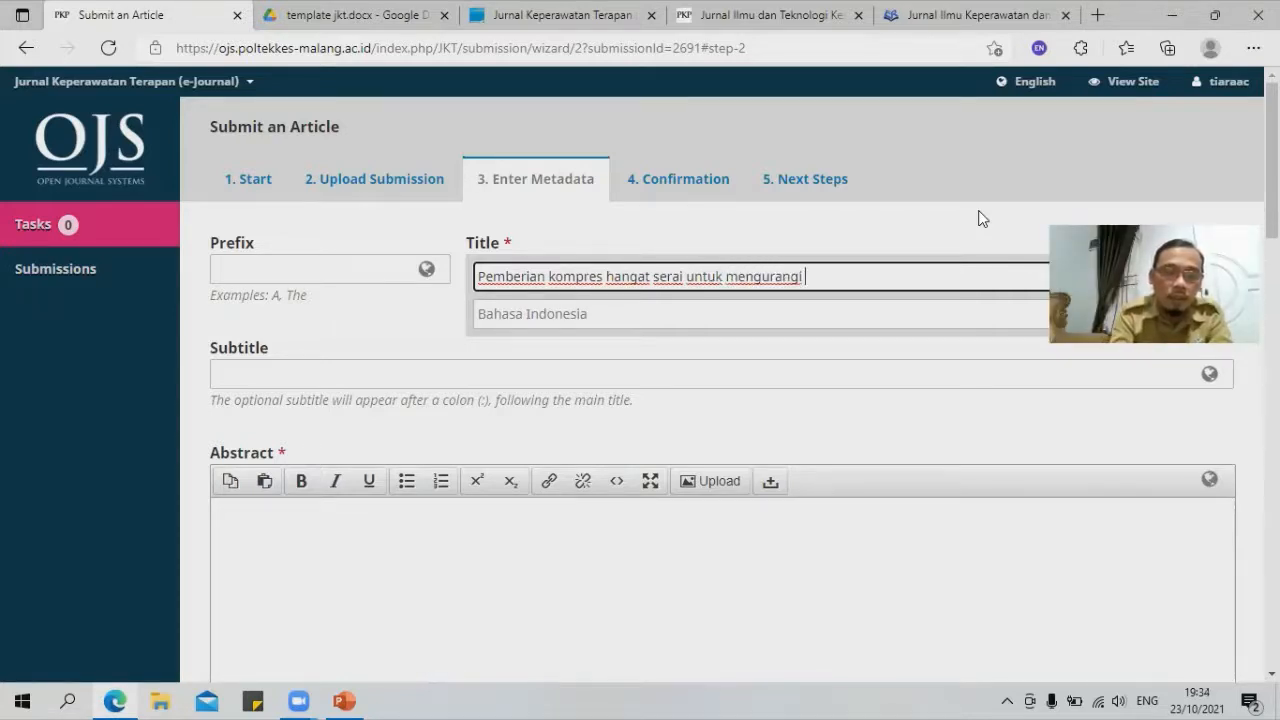
text(intensitas n)
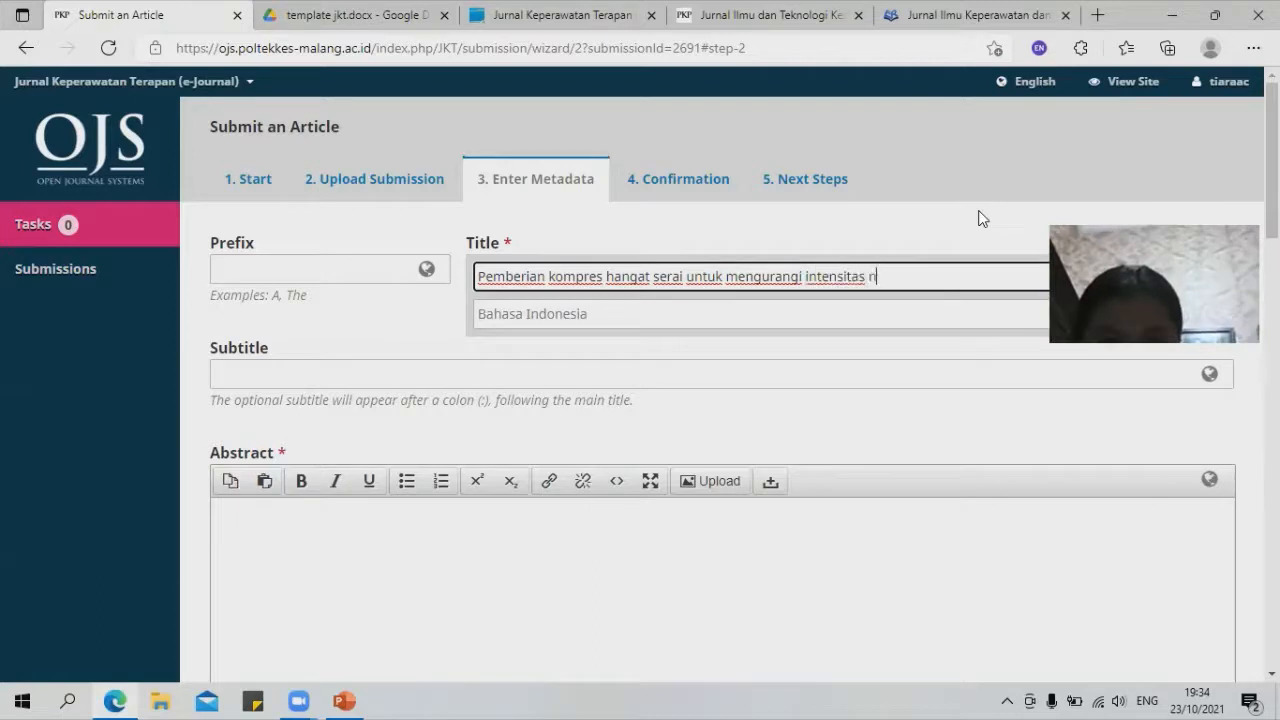
text(yeri pad)
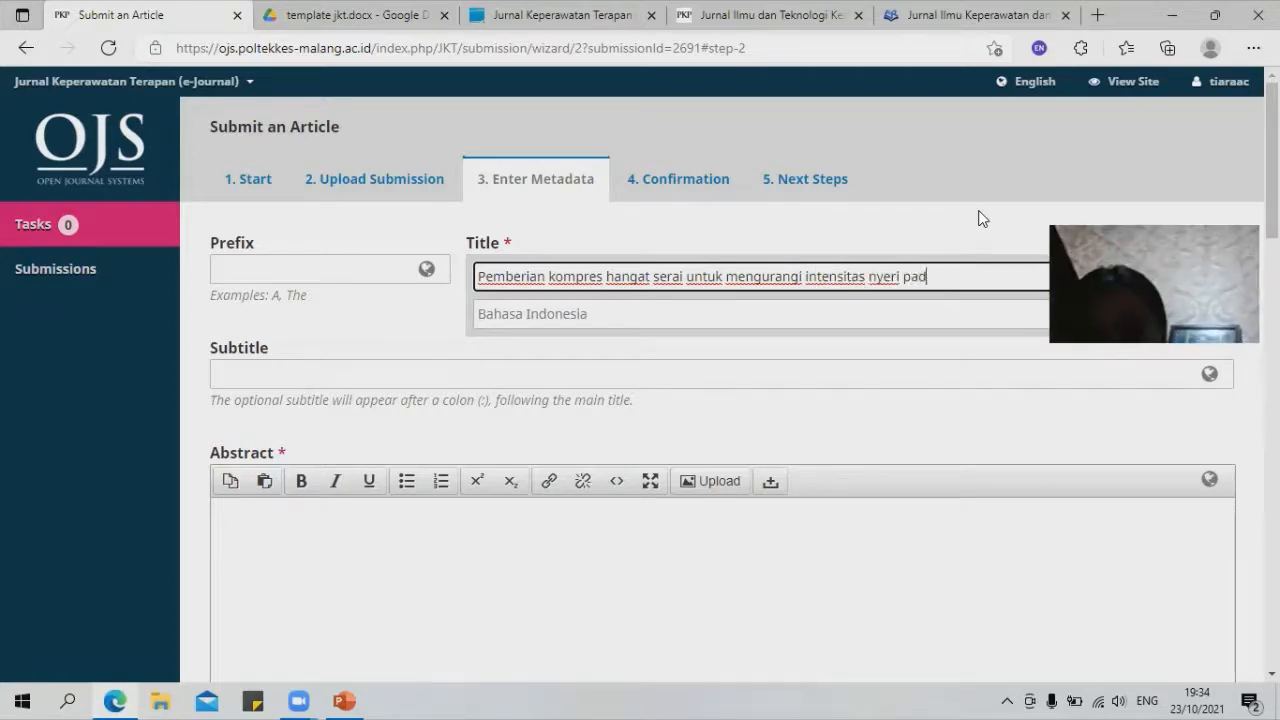
text(a lansia penderita rematik)
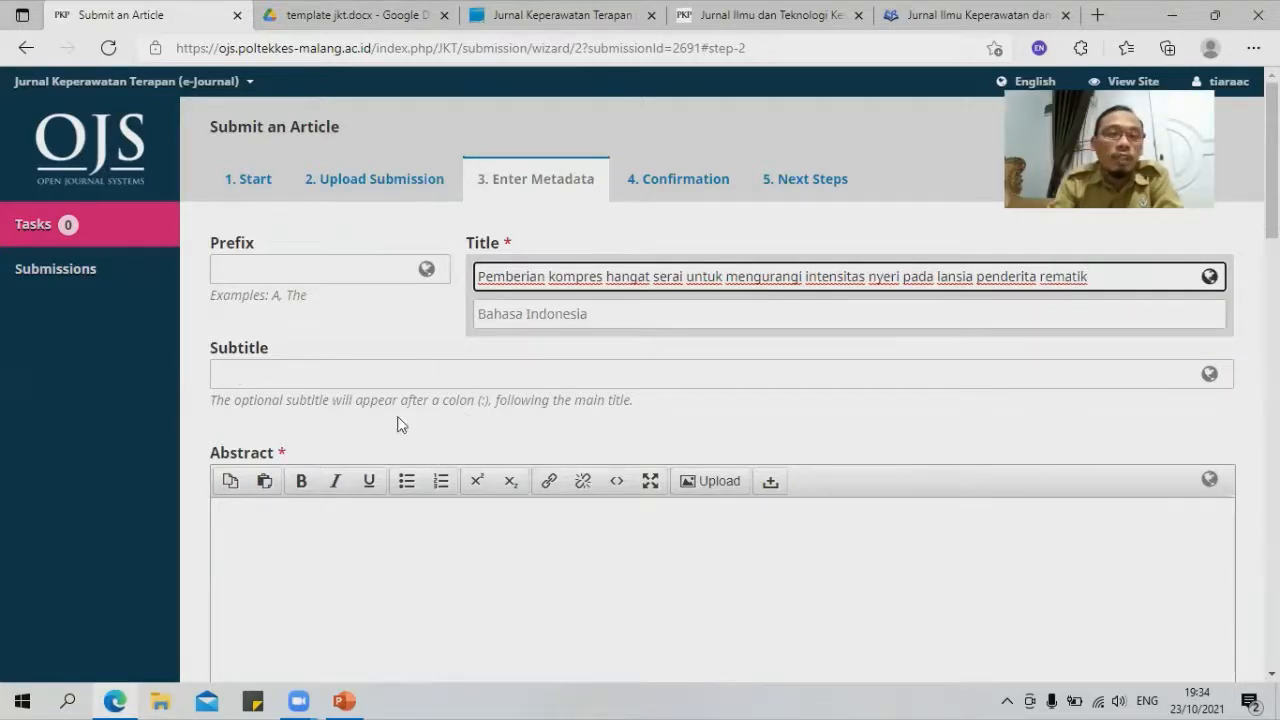
Step: Type the placeholder abstract 'kncbskskcn'
scroll(396, 457, down, 2)
click(338, 366)
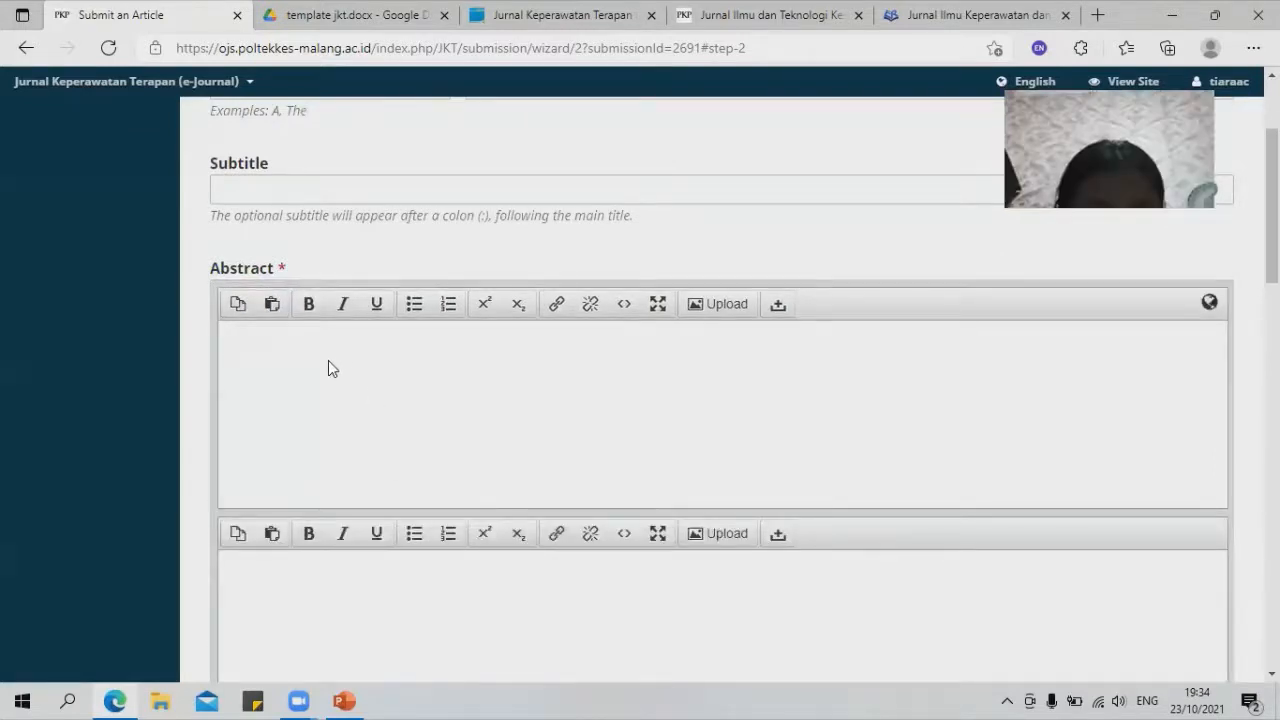
text(kncbskskcn)
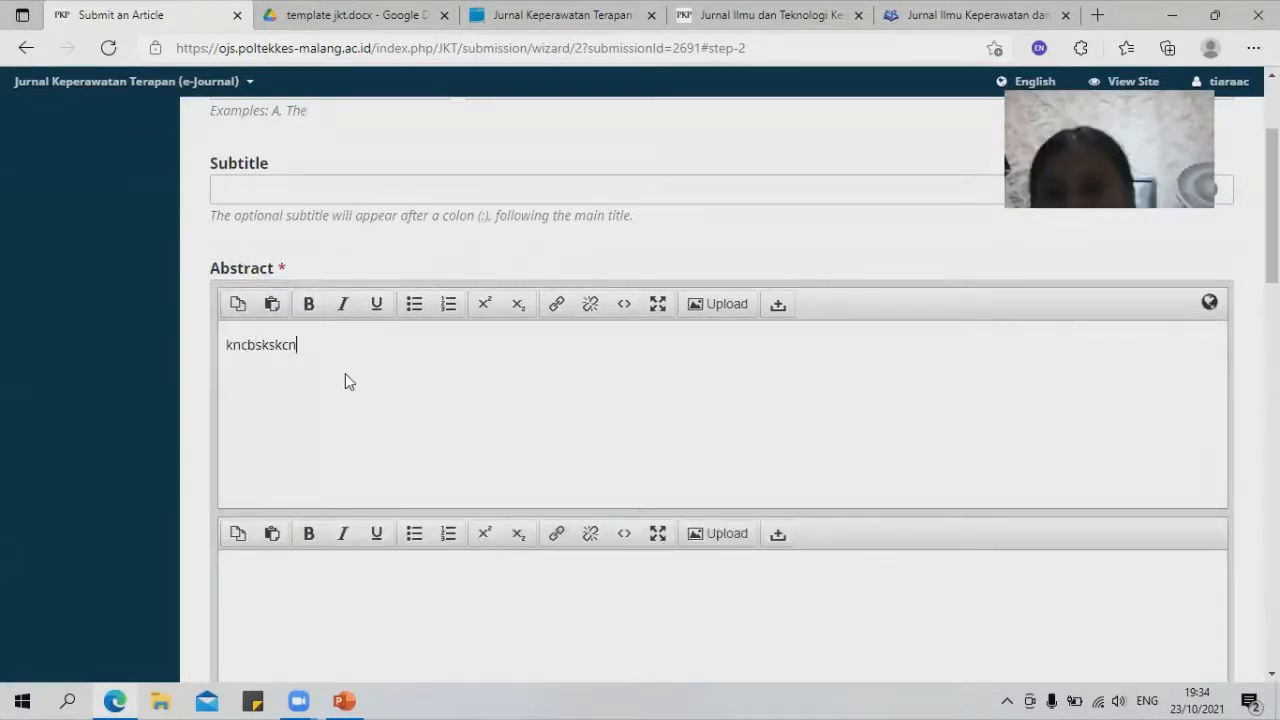
Step: Look through the optional Coverage and Type metadata fields, leaving them empty
scroll(400, 380, down, 3)
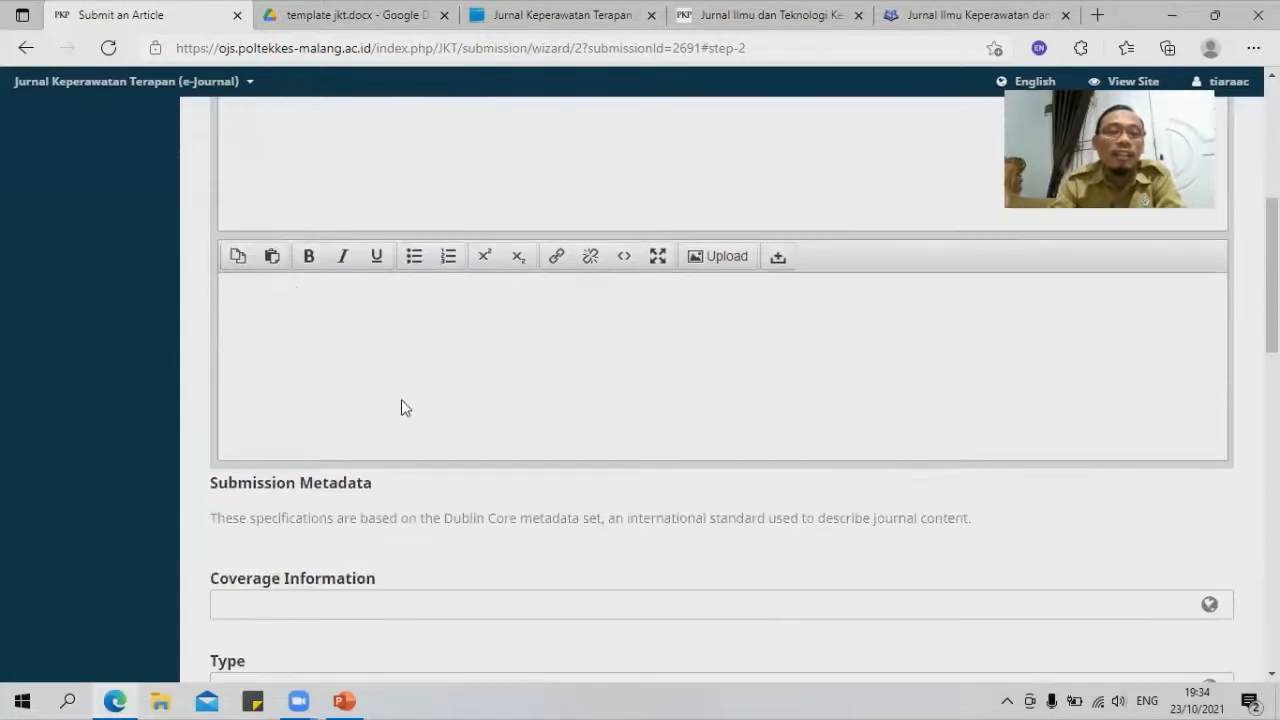
scroll(394, 439, down, 2)
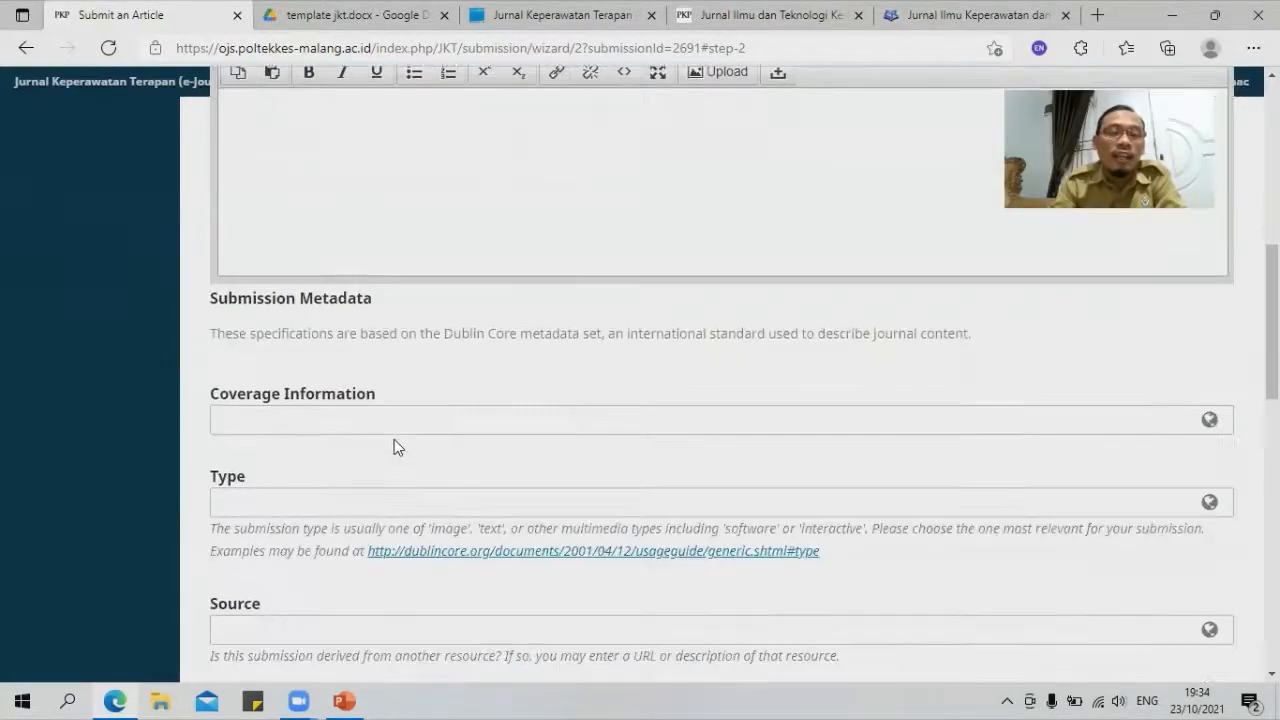
click(324, 414)
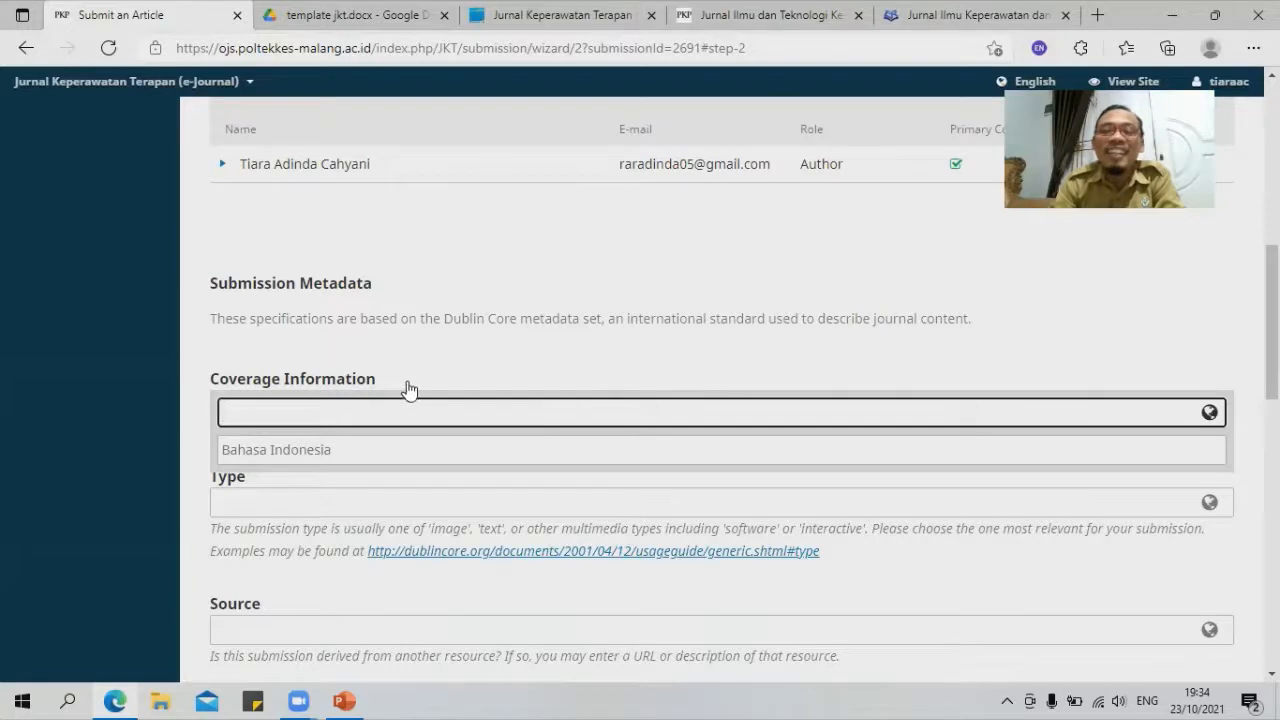
scroll(407, 379, up, 10)
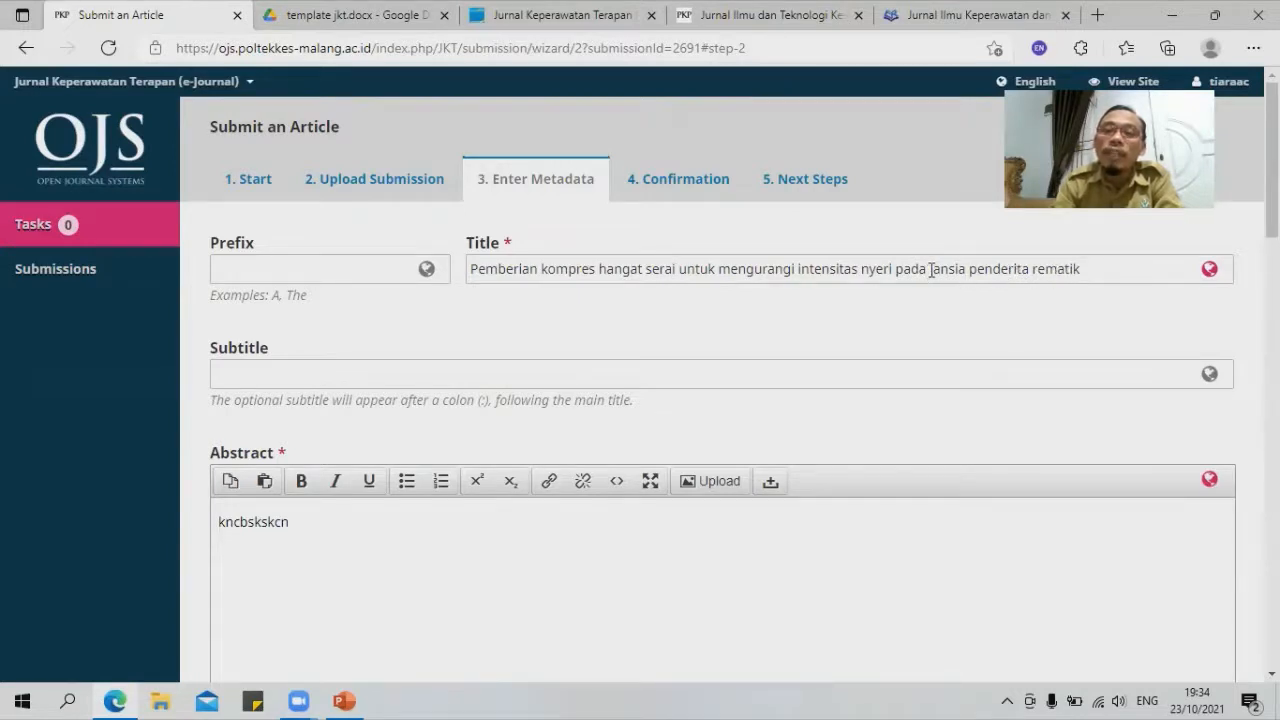
scroll(478, 482, down, 6)
click(458, 476)
scroll(445, 474, down, 2)
click(313, 408)
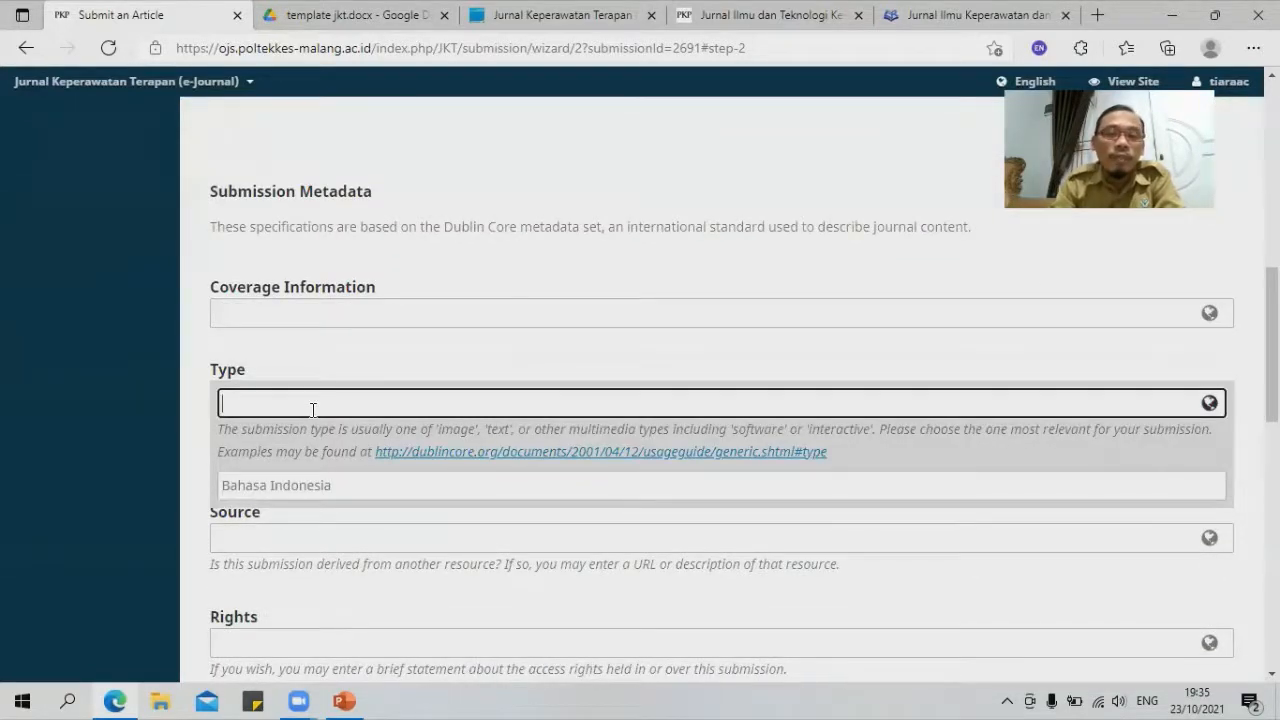
click(626, 345)
scroll(548, 371, down, 3)
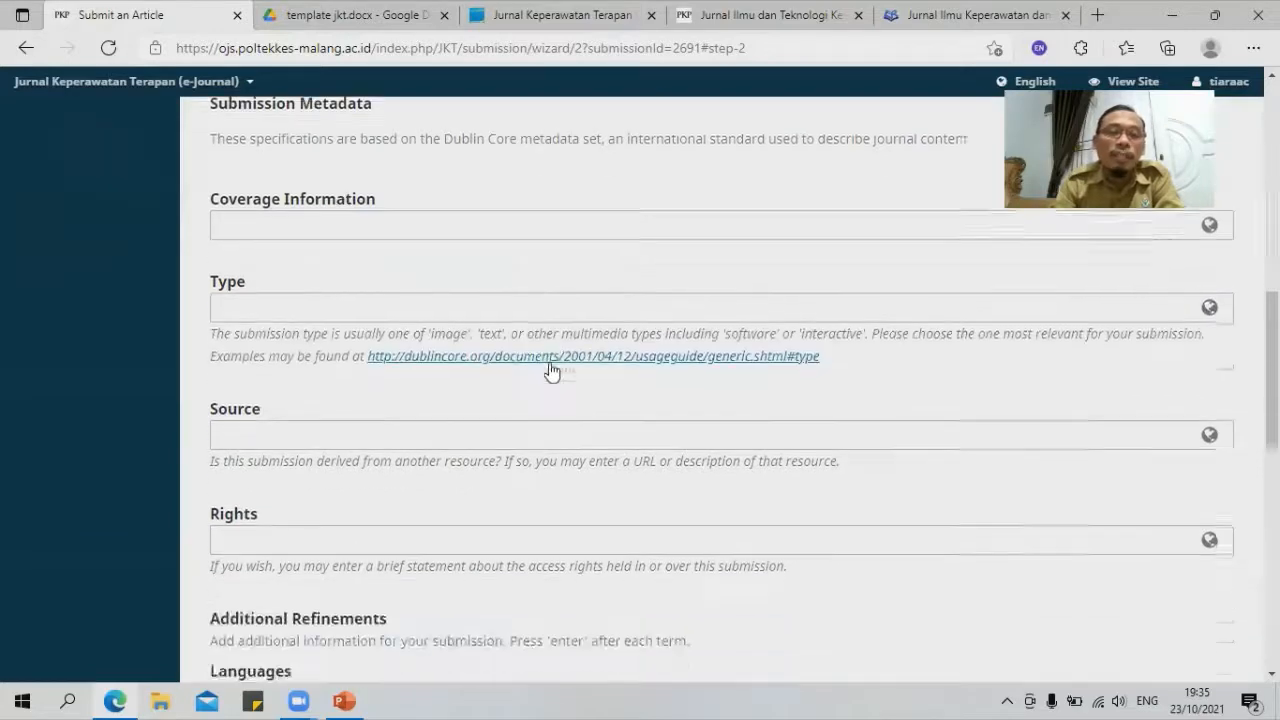
scroll(557, 372, down, 3)
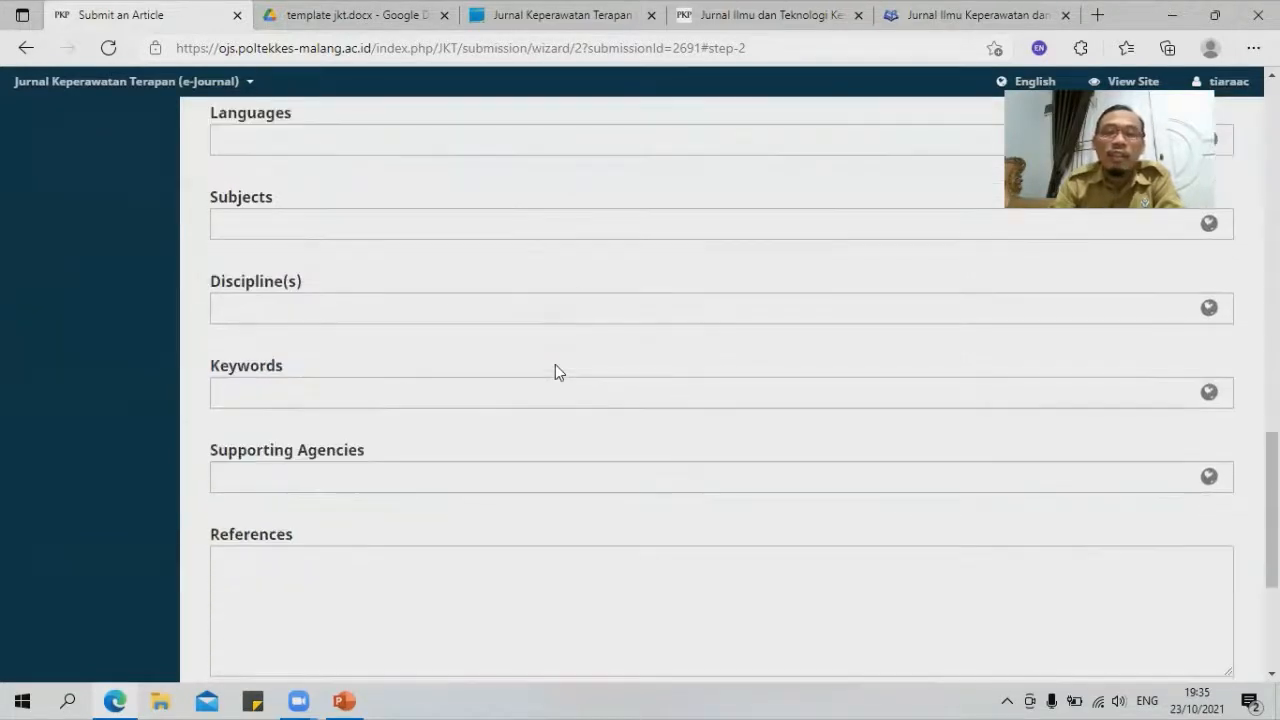
scroll(557, 372, down, 2)
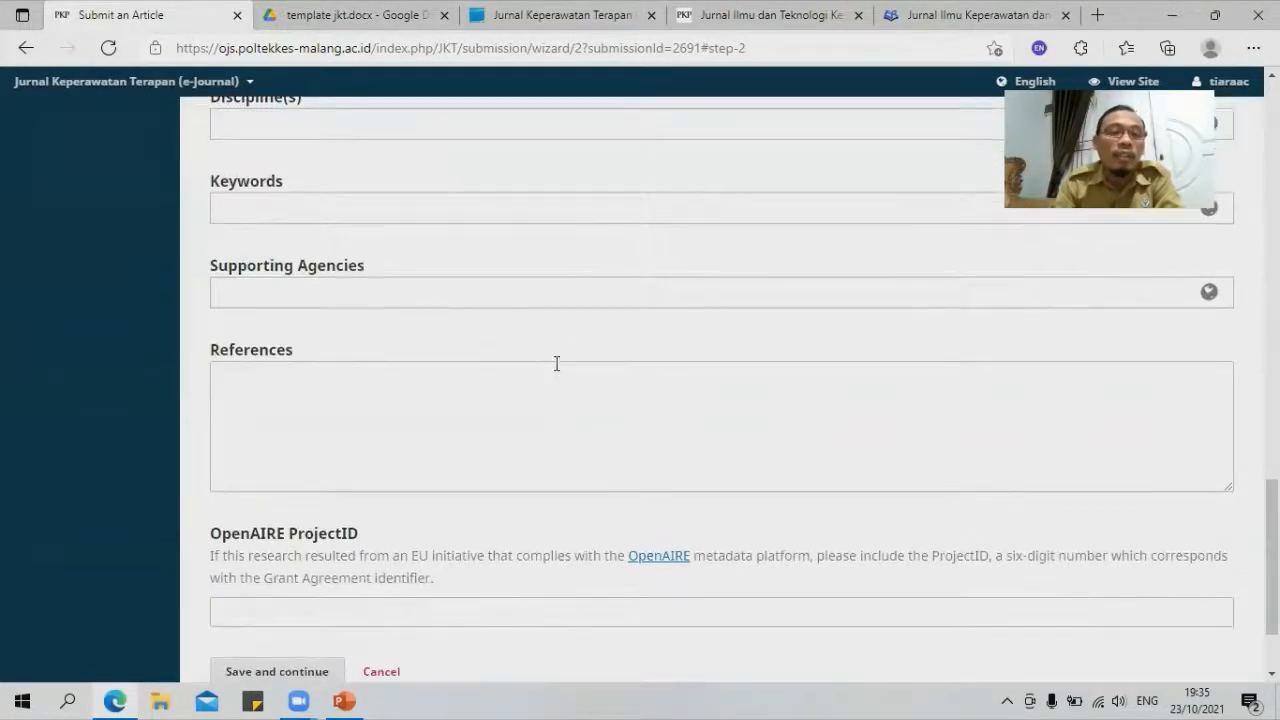
scroll(557, 363, down, 2)
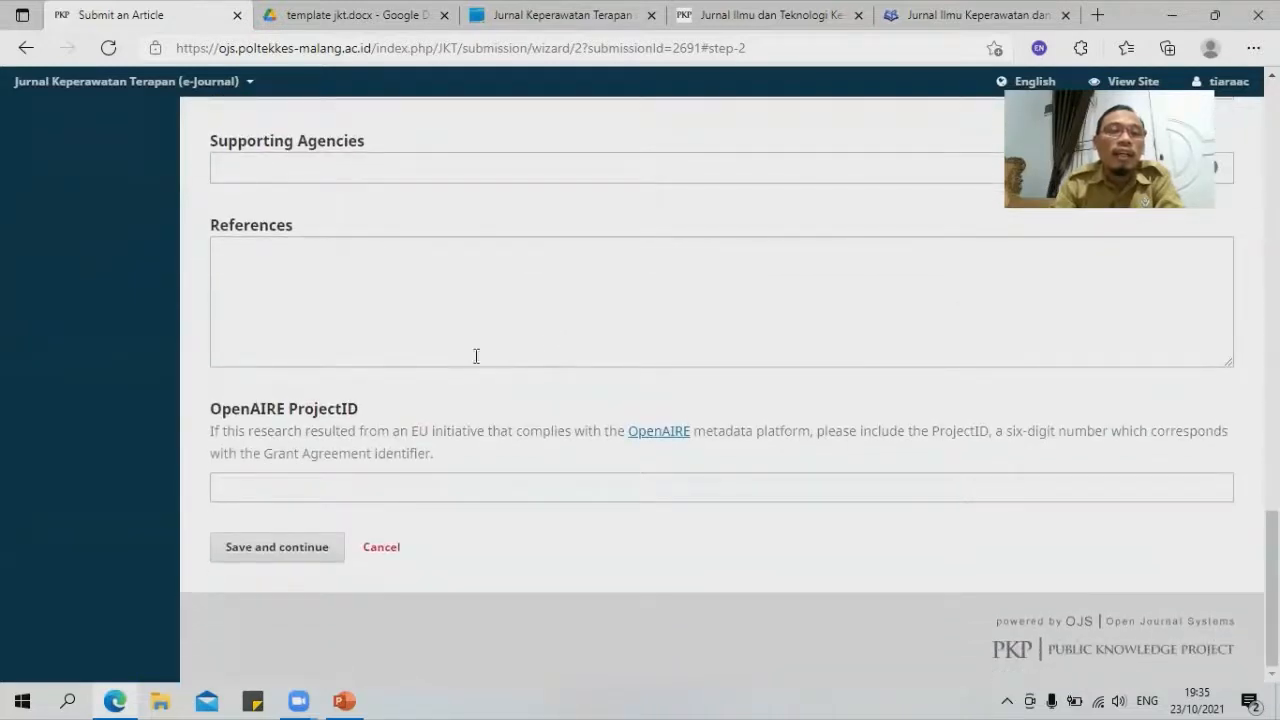
Step: Save the metadata, finish and confirm the submission, then open the submission's record
click(263, 557)
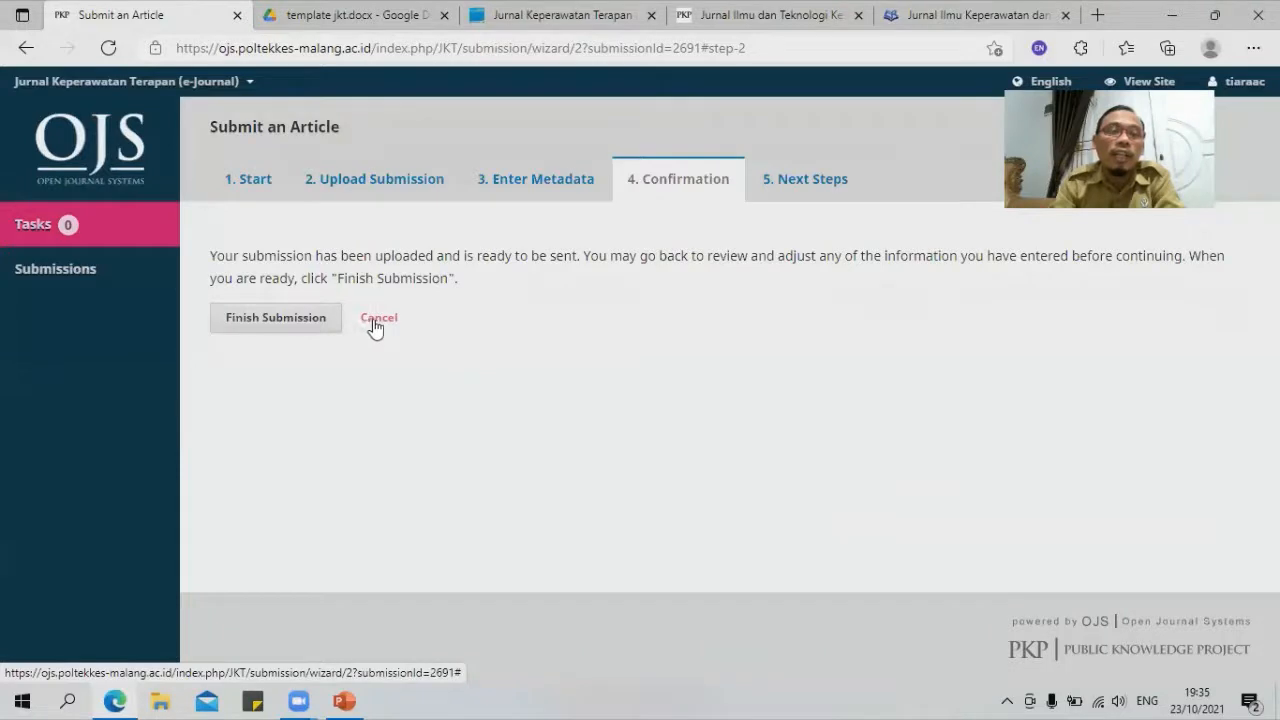
click(278, 320)
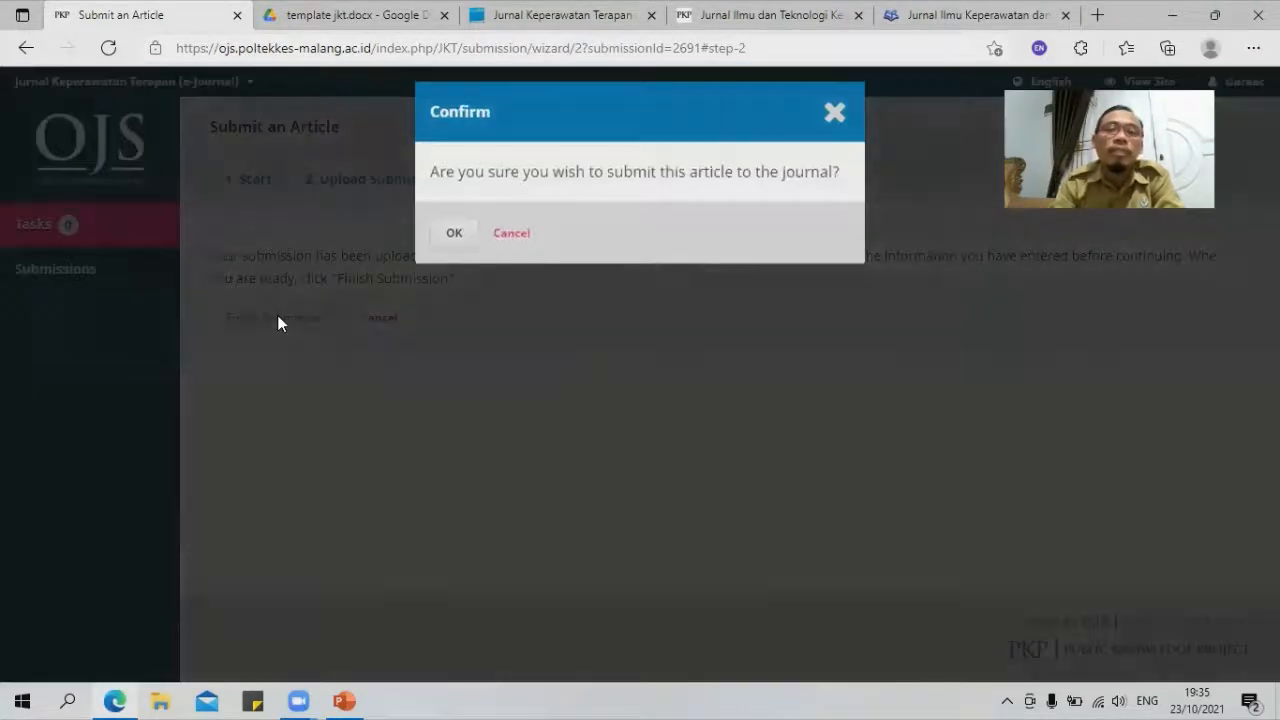
click(454, 232)
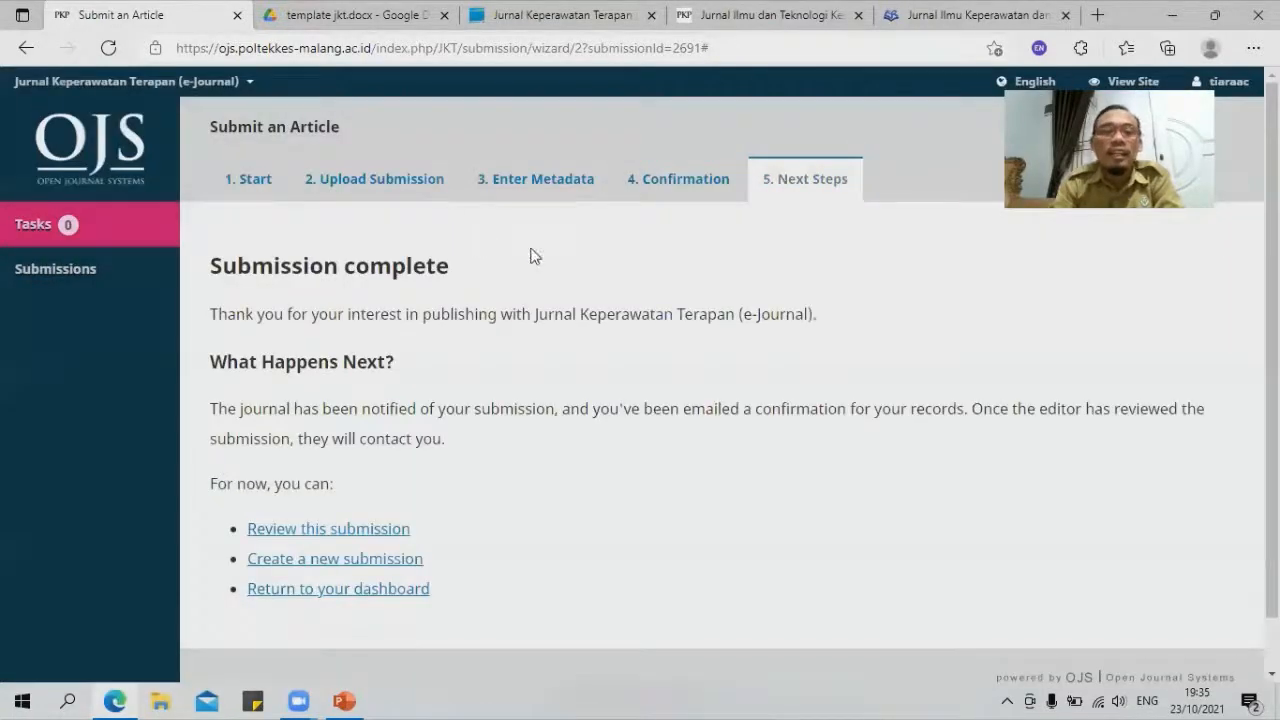
scroll(740, 449, down, 2)
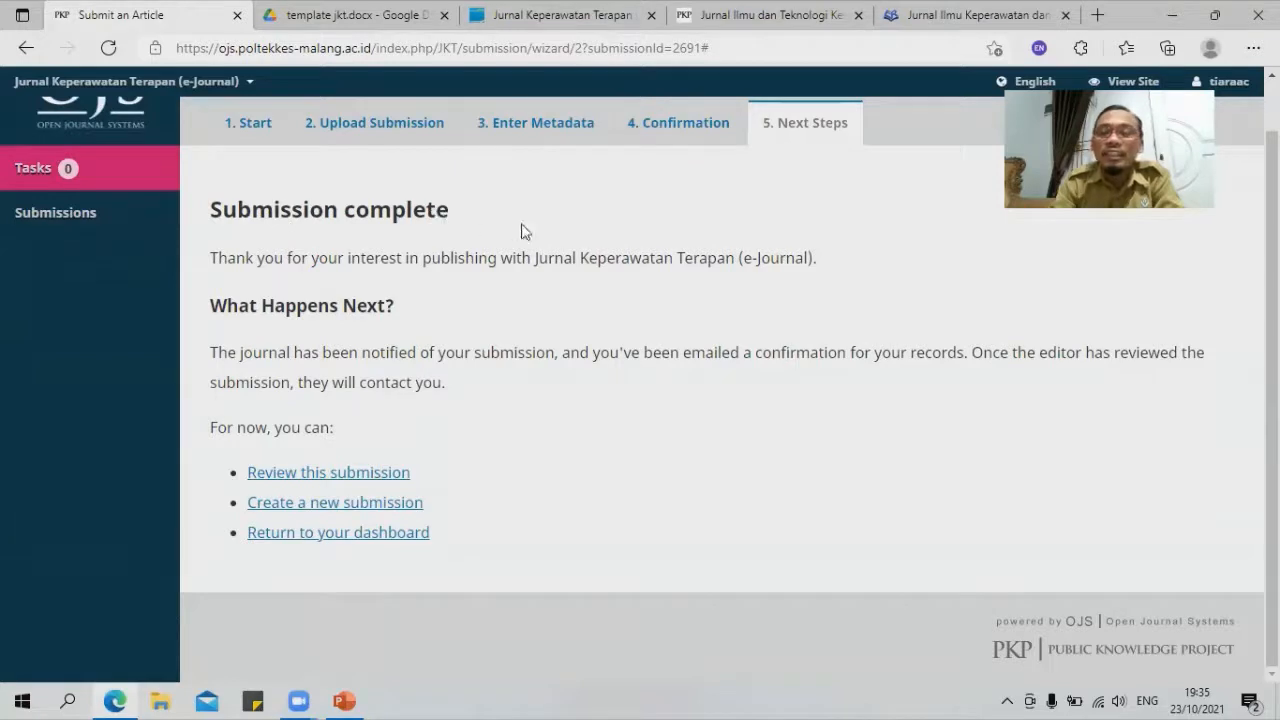
click(312, 475)
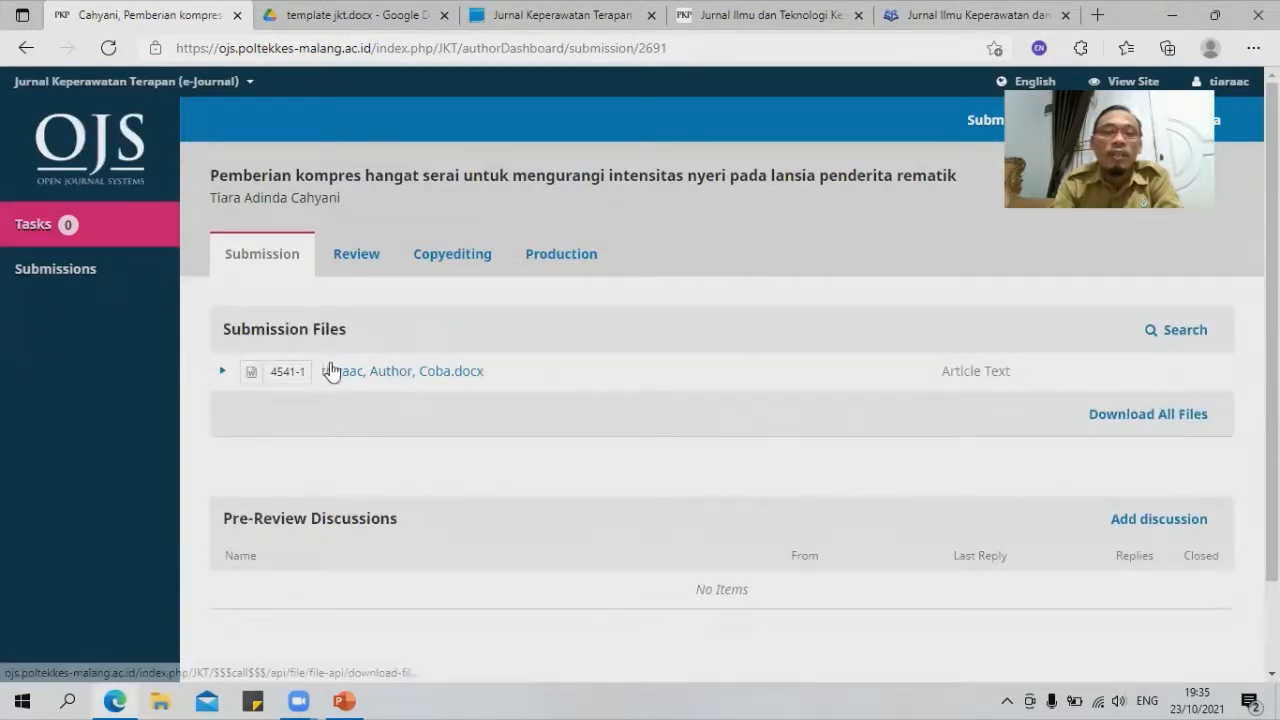
Step: Download all submission files as files.zip and open the archive
click(1113, 419)
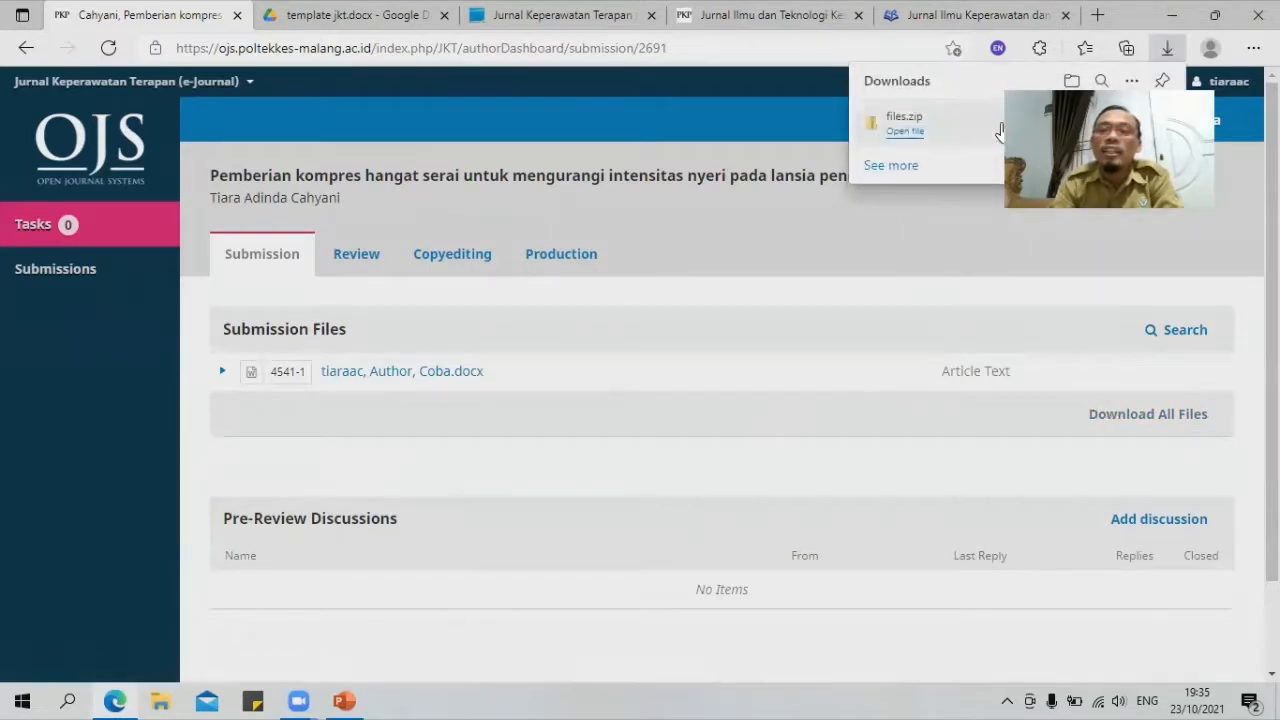
click(905, 132)
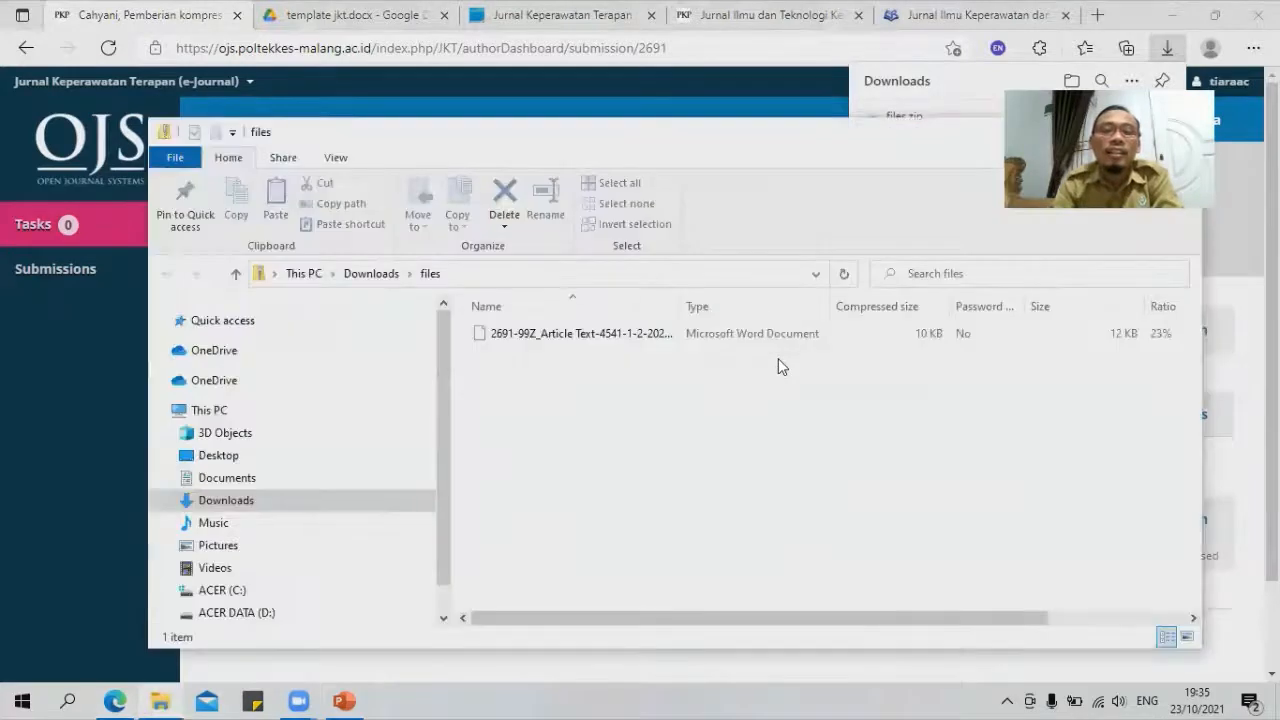
Step: Open the article's Word document from files.zip in Microsoft Word
double_click(547, 335)
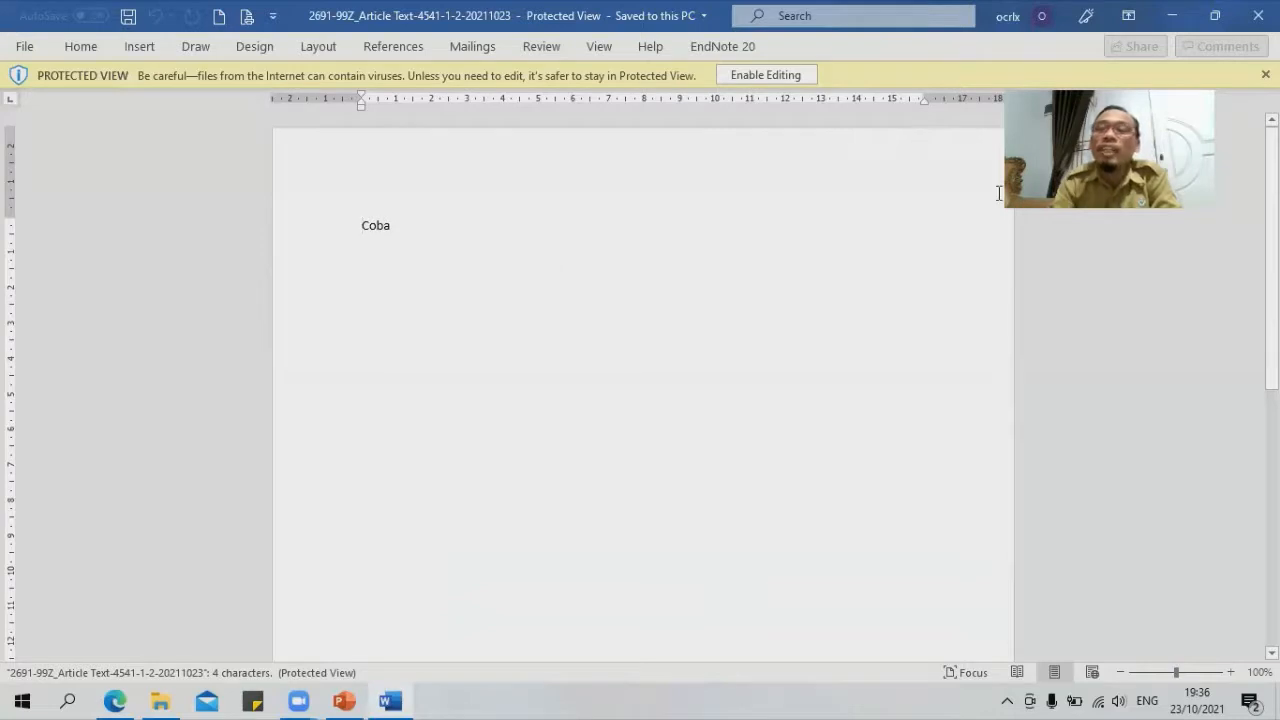
Step: Close the Word document to return to the OJS Submissions page
click(1258, 16)
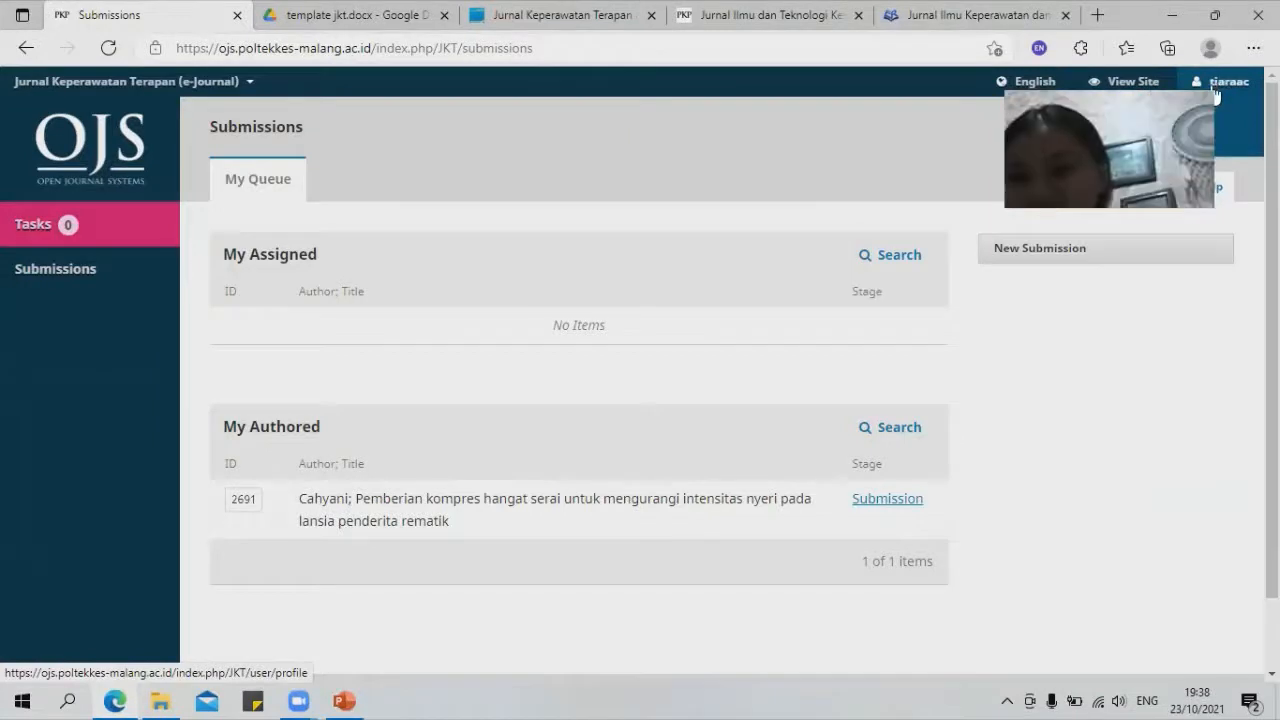
mouse_move(1220, 82)
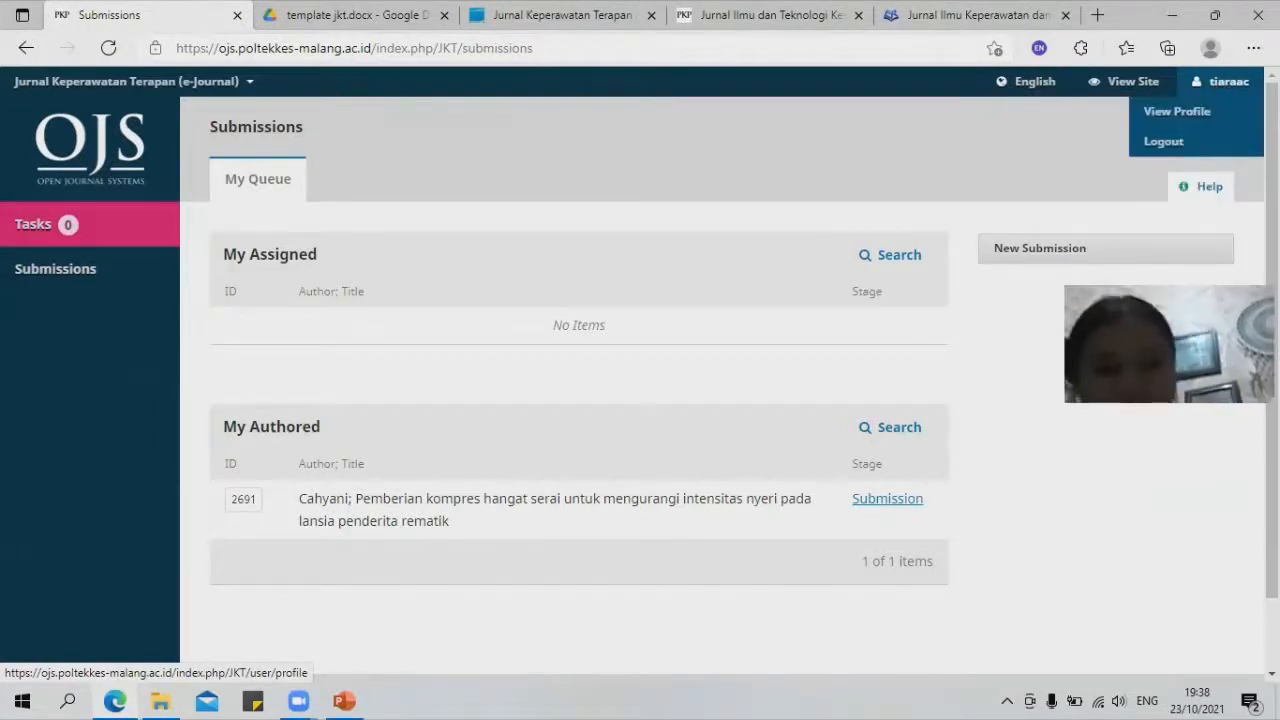
click(1170, 111)
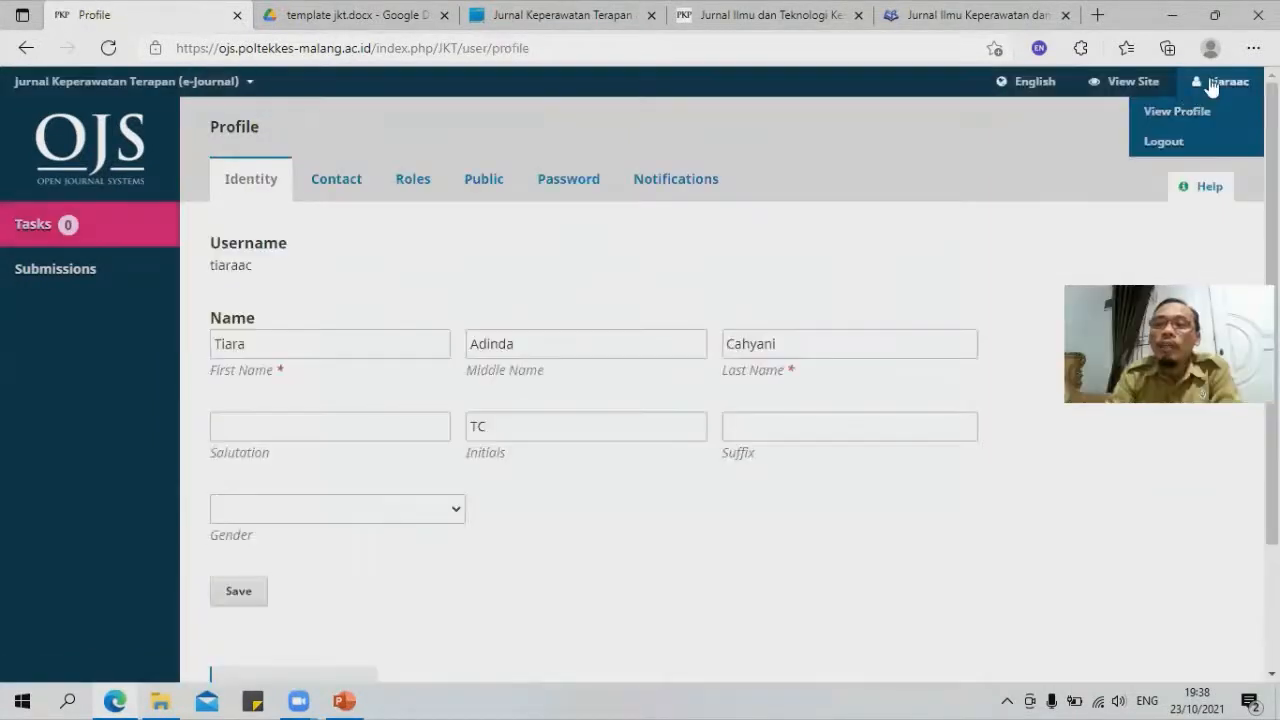
click(1173, 113)
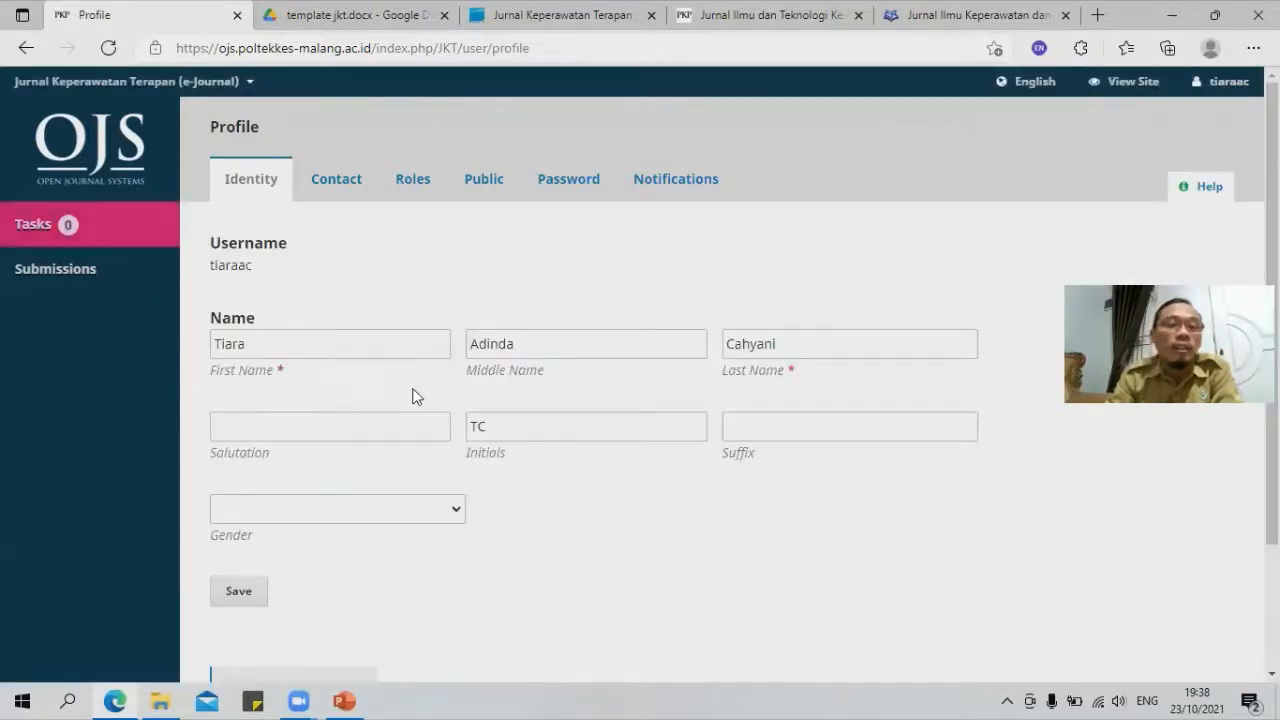
click(556, 183)
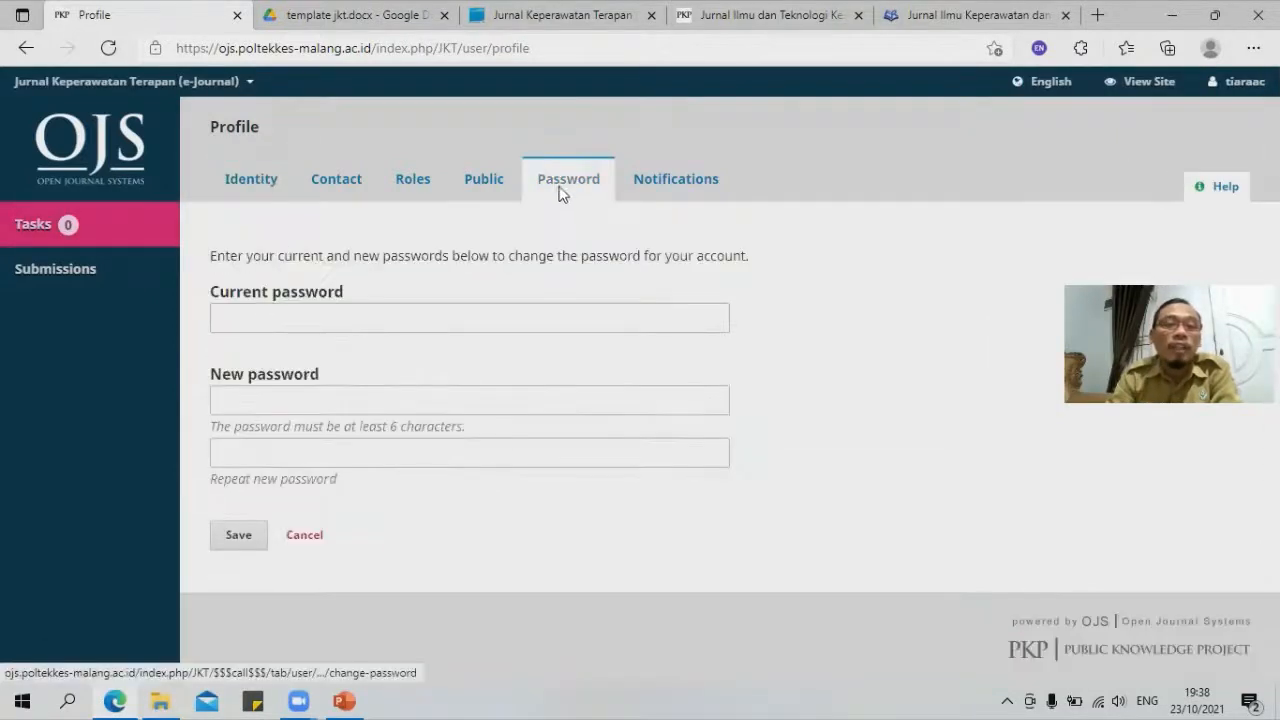
Step: Enter the current account password and dismiss the browser's saved-password suggestions
mouse_move(1238, 88)
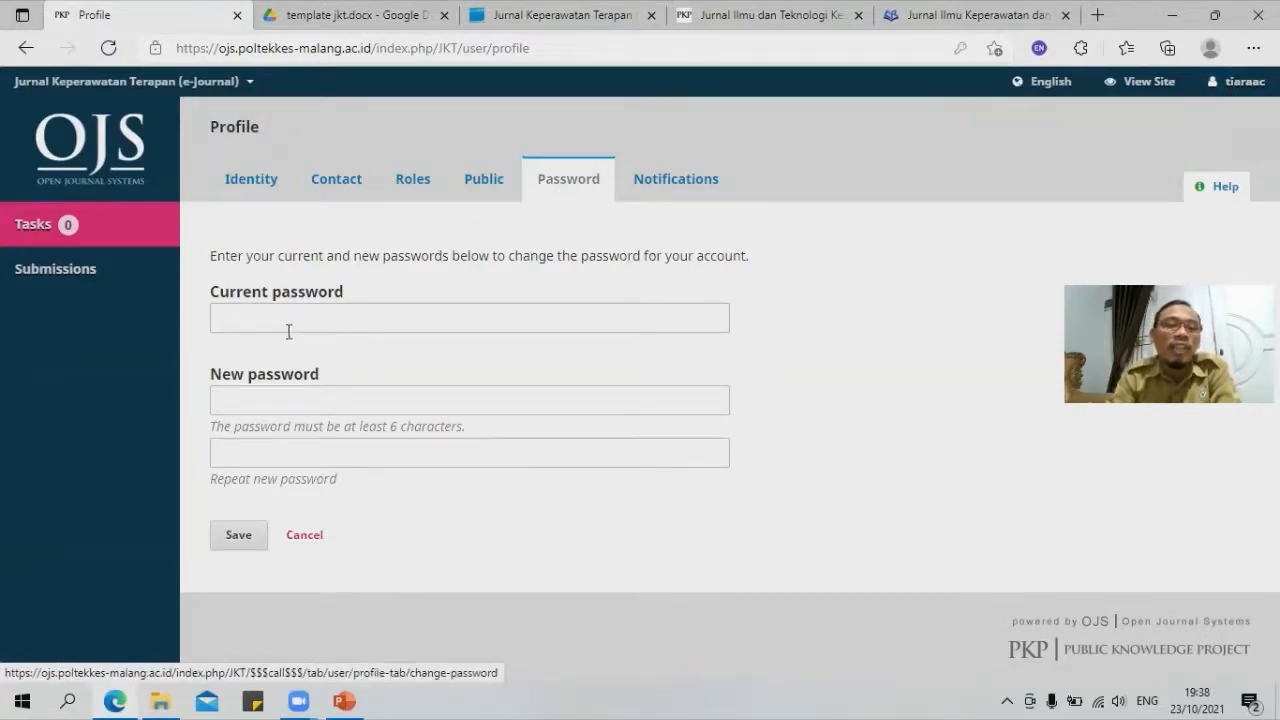
click(258, 318)
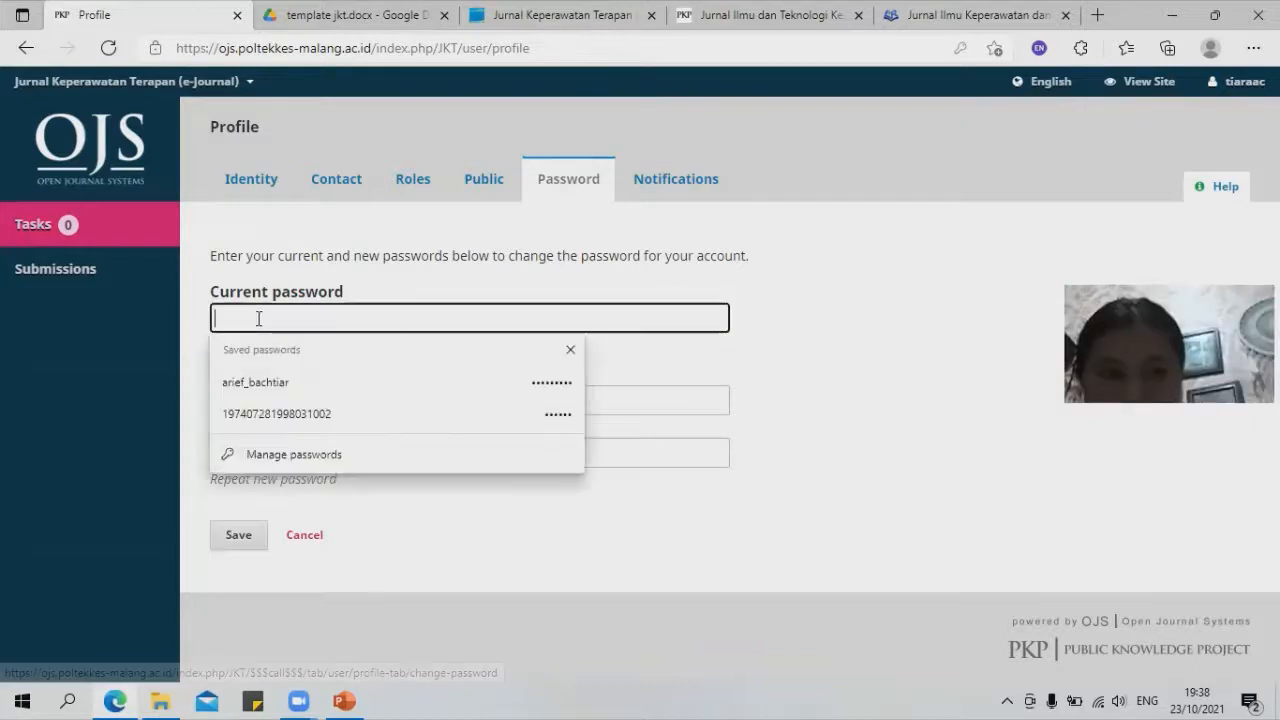
text(••••••)
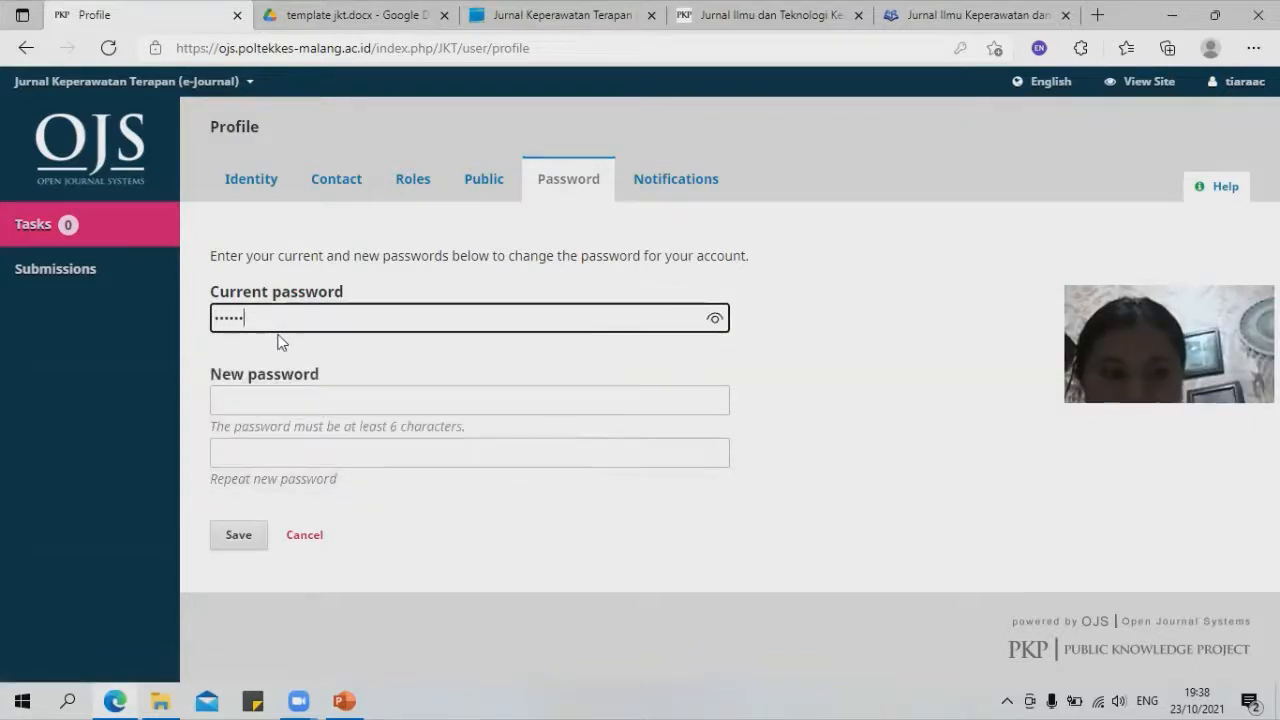
click(290, 401)
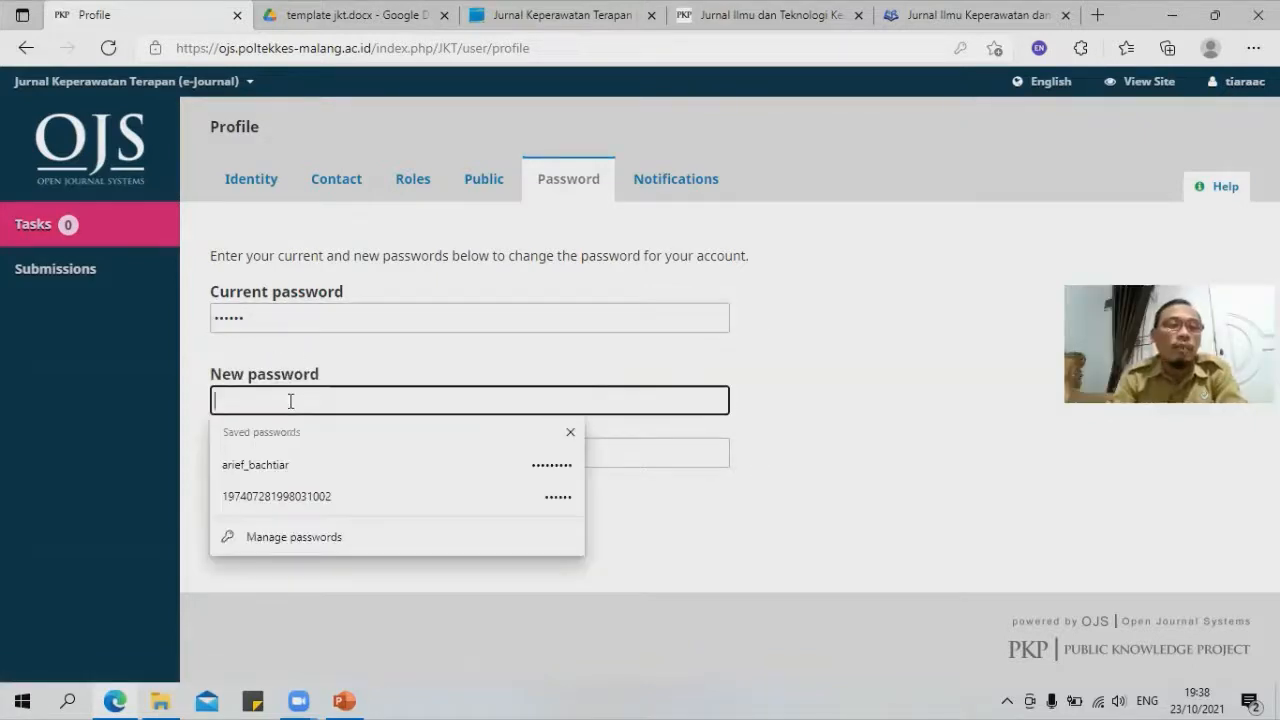
click(696, 563)
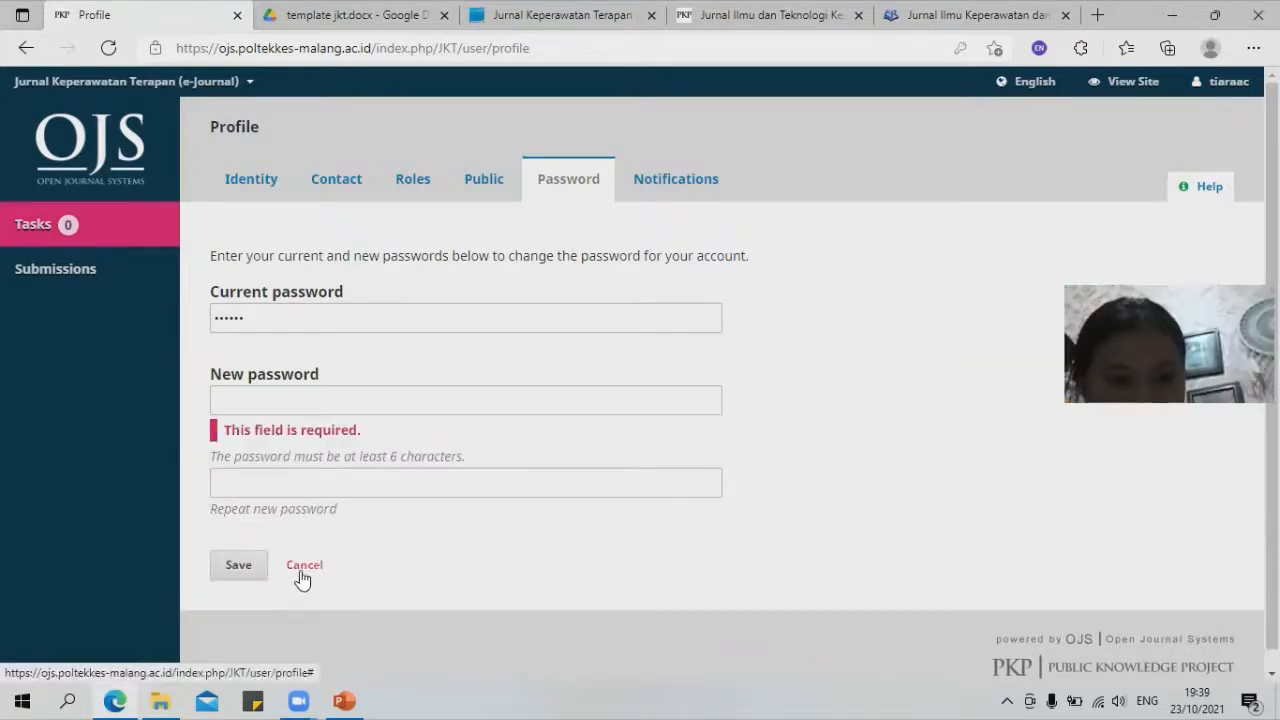
Step: View the Notifications and Identity tabs, log out, and return to the Kiat Memilih Jurnal slide
click(645, 180)
click(920, 238)
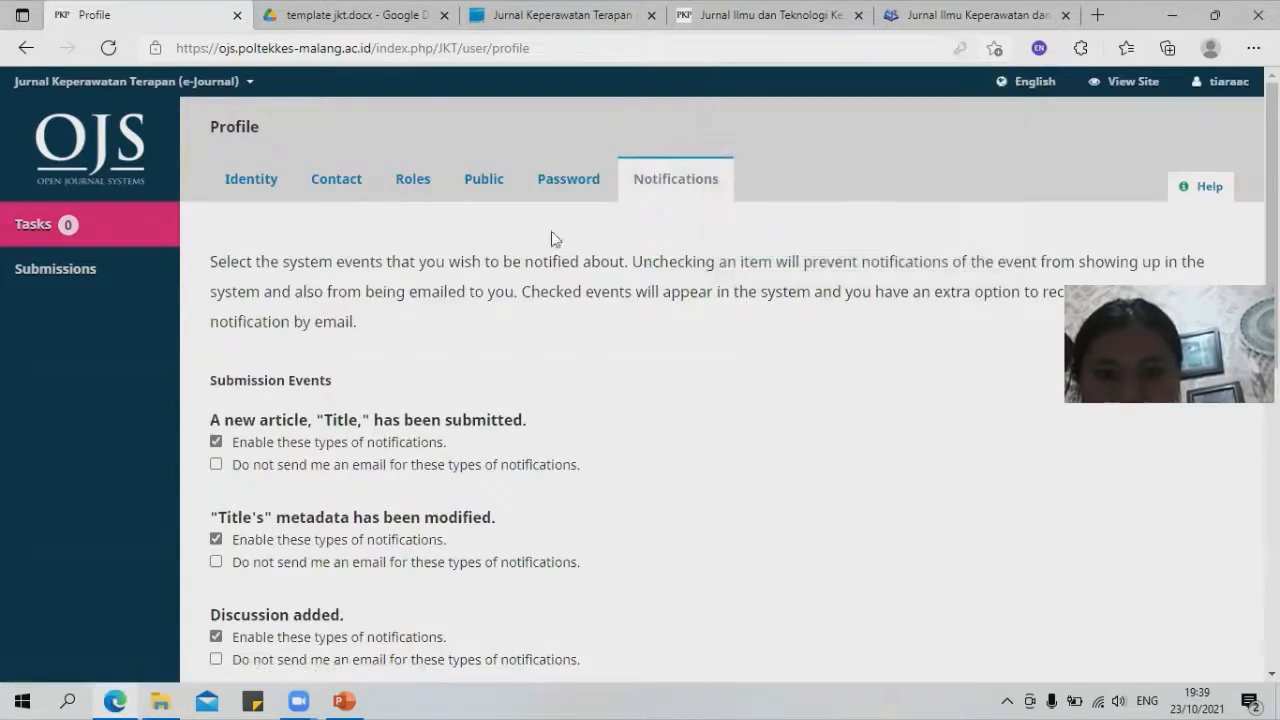
click(254, 181)
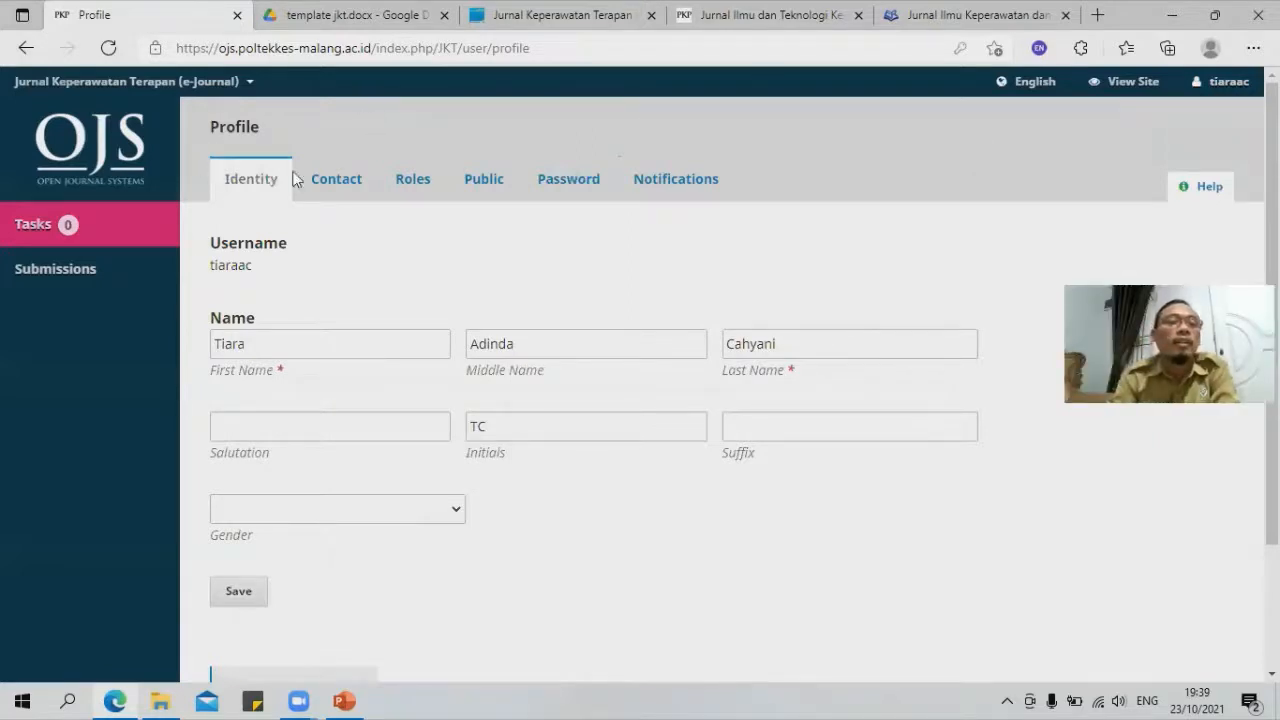
click(1165, 142)
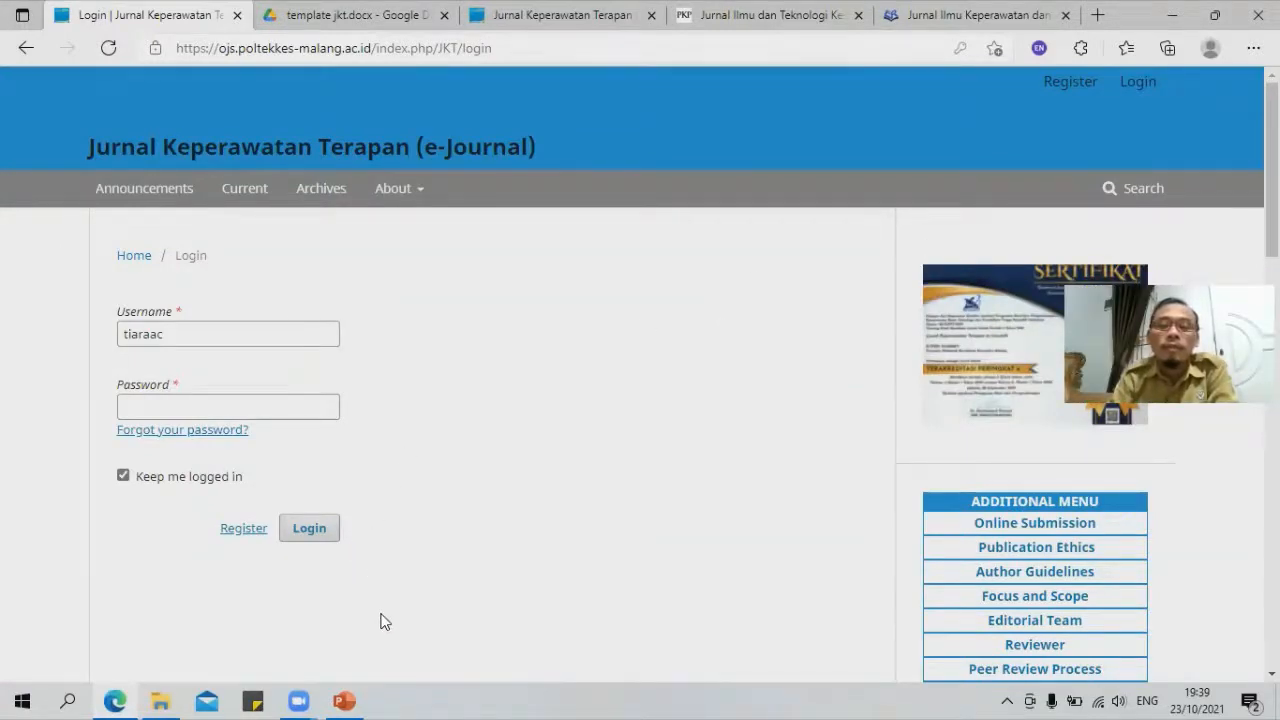
click(346, 700)
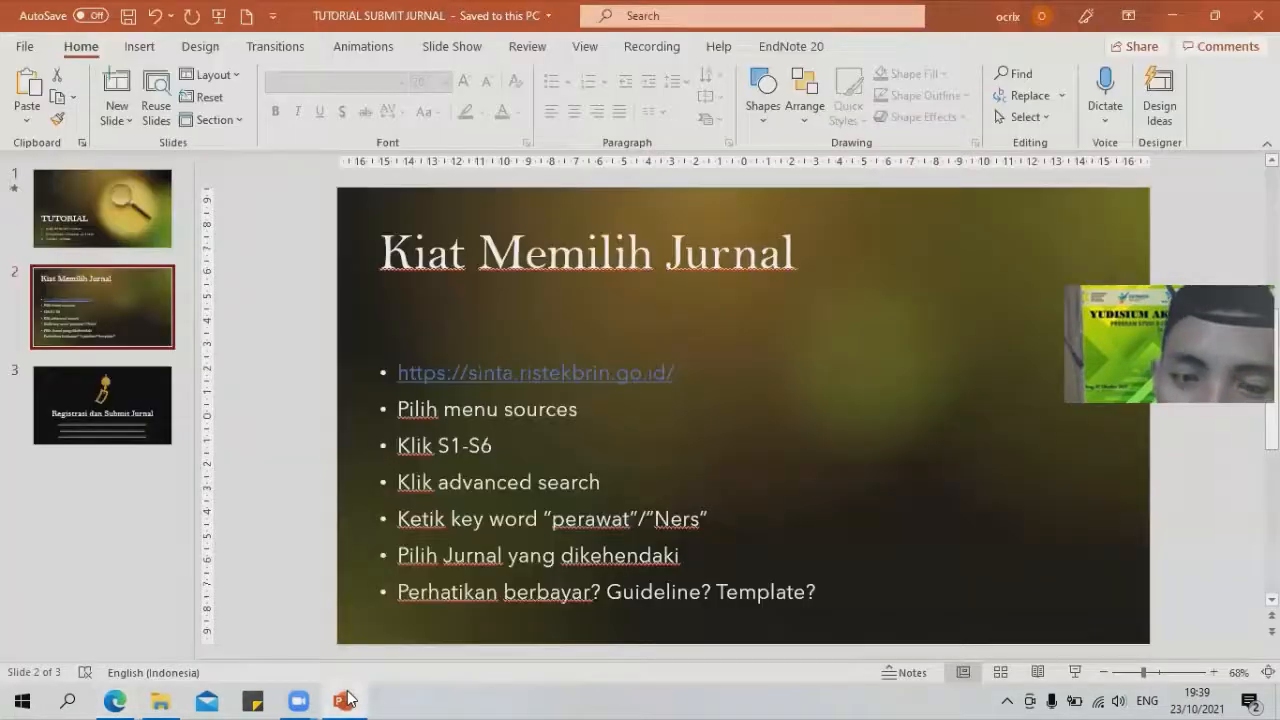
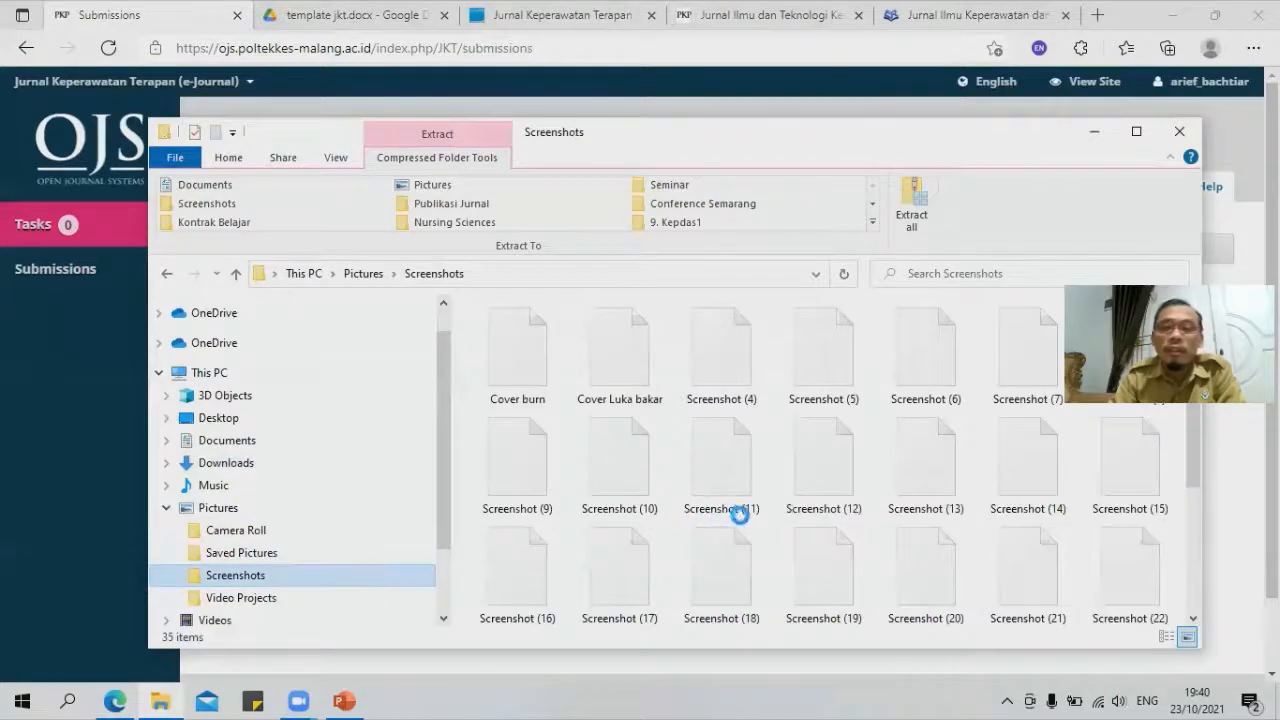
Step: Open Screenshot (36) from the Screenshots folder to view it, then close the viewer
scroll(740, 520, down, 5)
double_click(1141, 577)
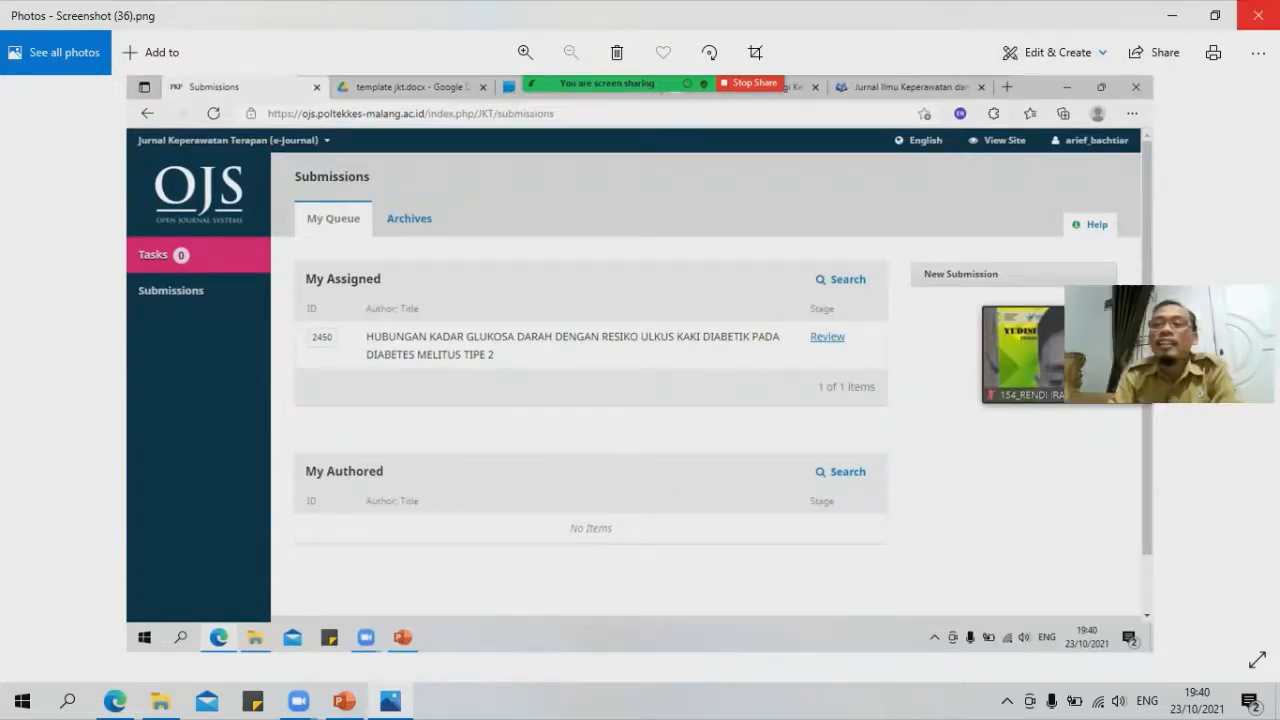
click(1258, 14)
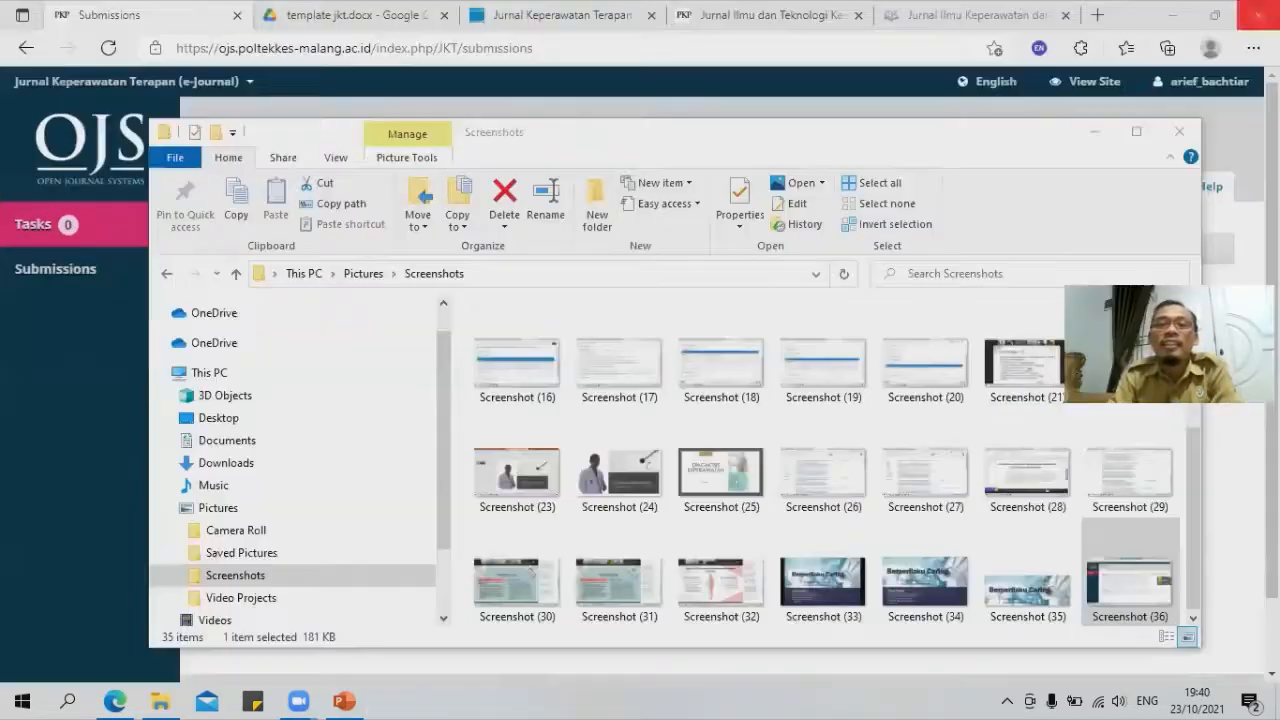
Step: Close the Screenshots folder and log the reviewer account out of OJS
click(1183, 135)
mouse_move(1192, 97)
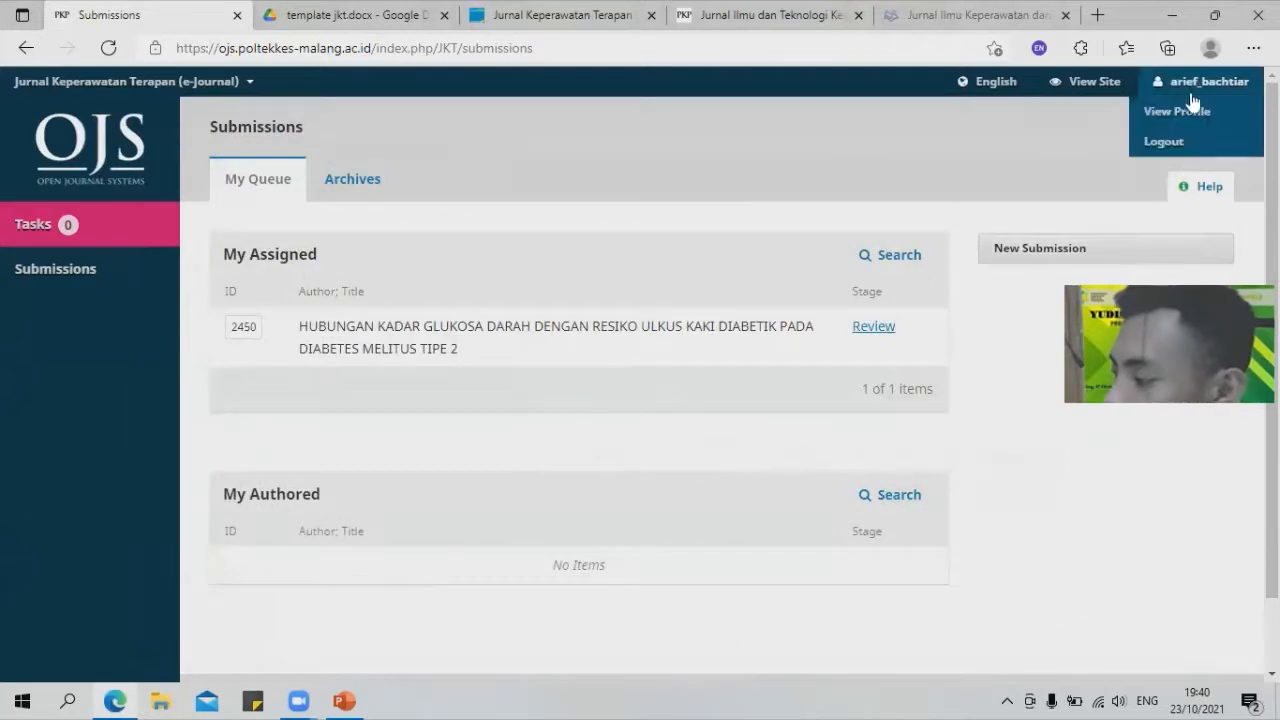
click(1170, 145)
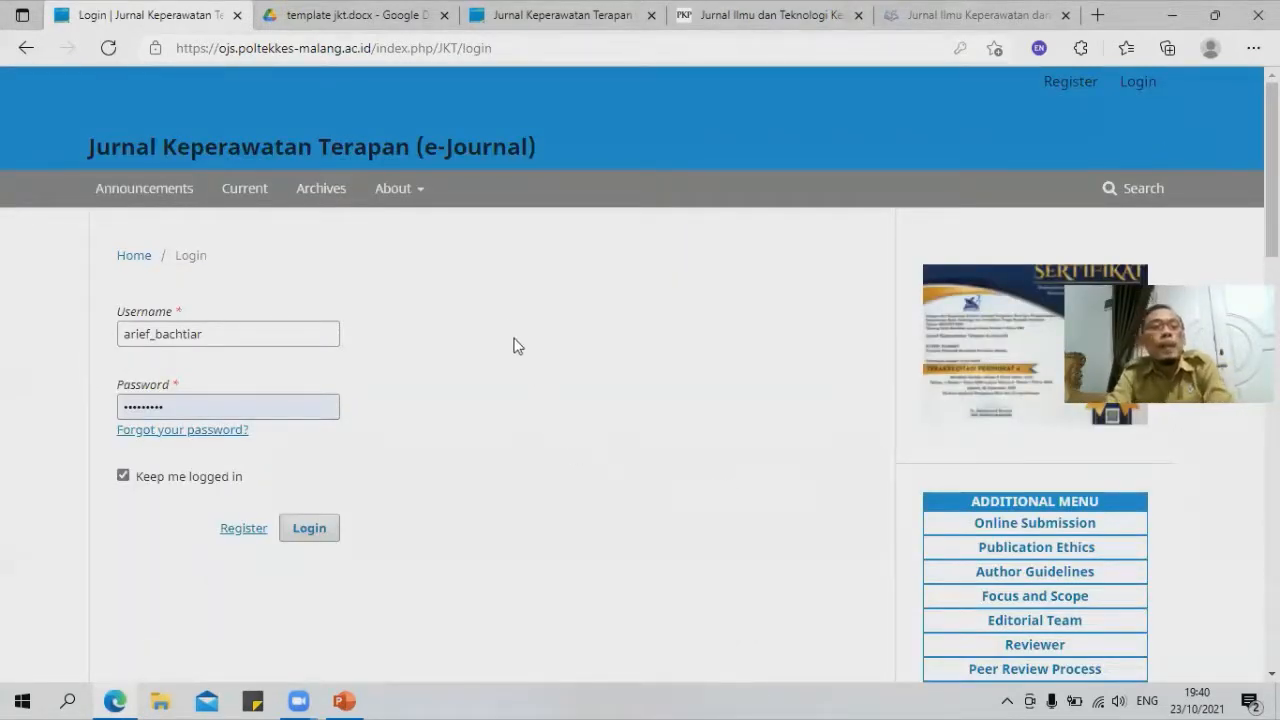
Step: Download template jkt.docx from its Google Drive preview and reveal it in the Downloads folder
click(424, 20)
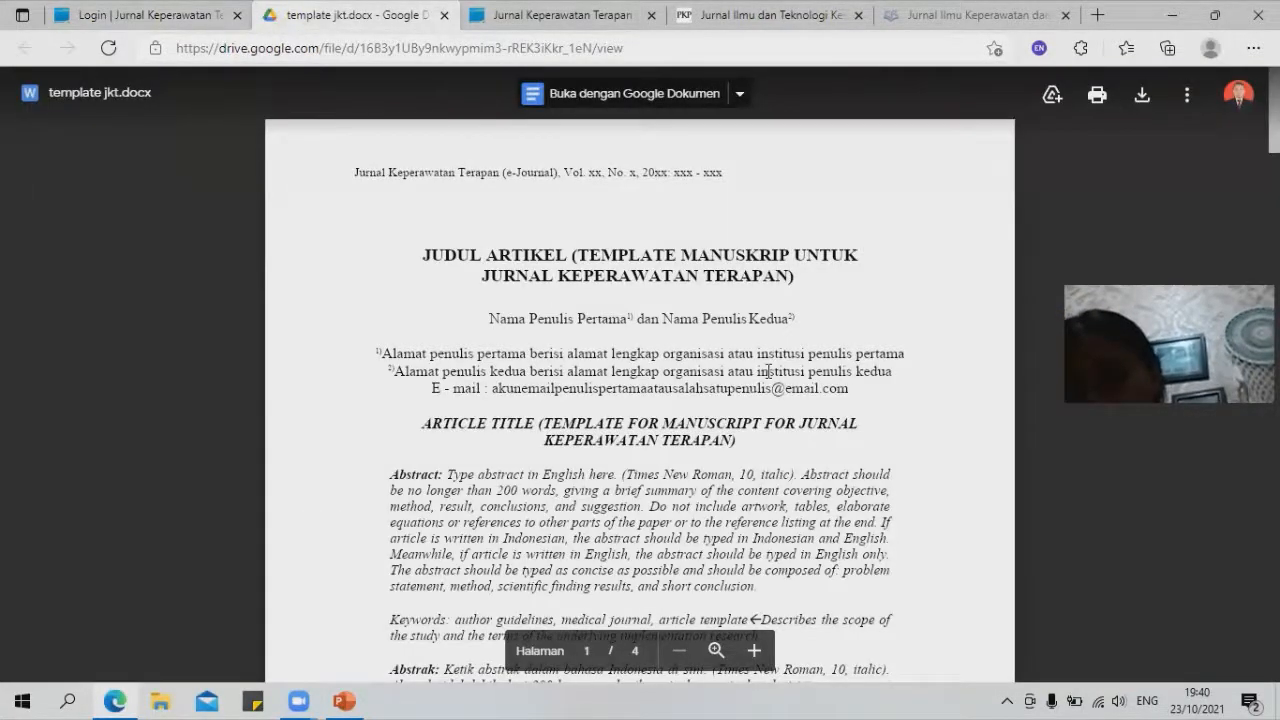
scroll(752, 402, down, 1)
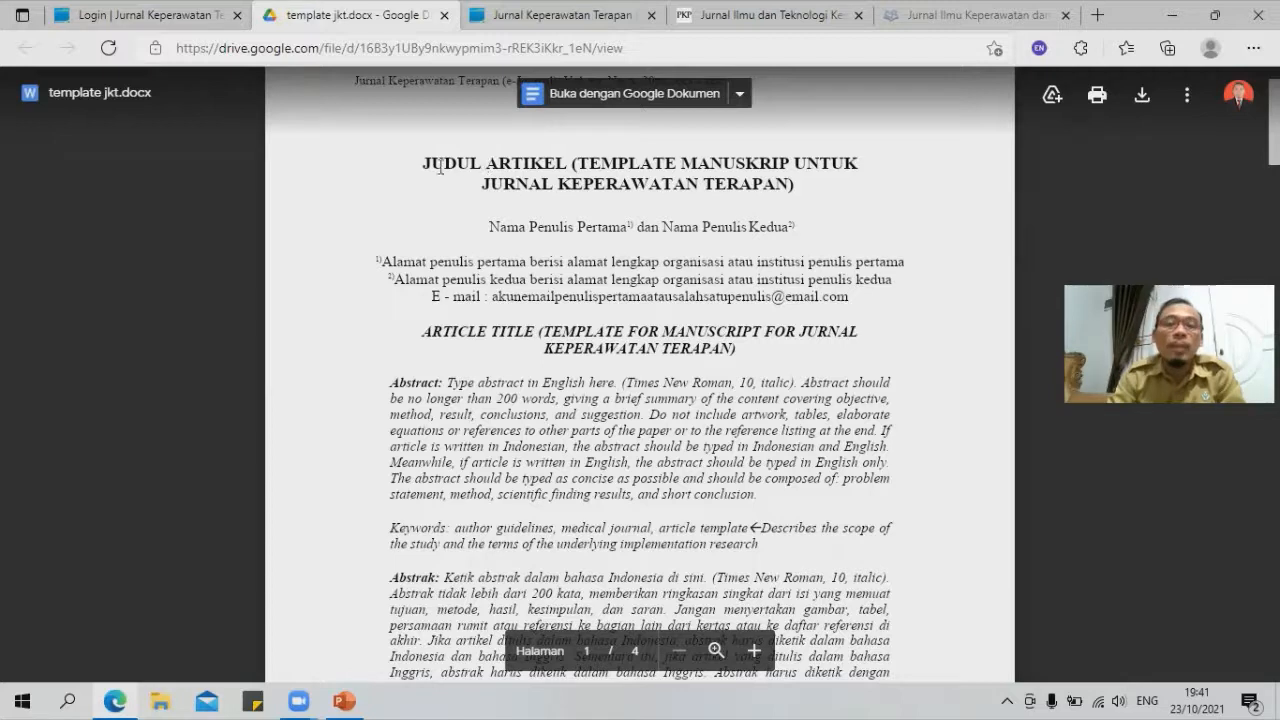
drag(425, 161, 714, 195)
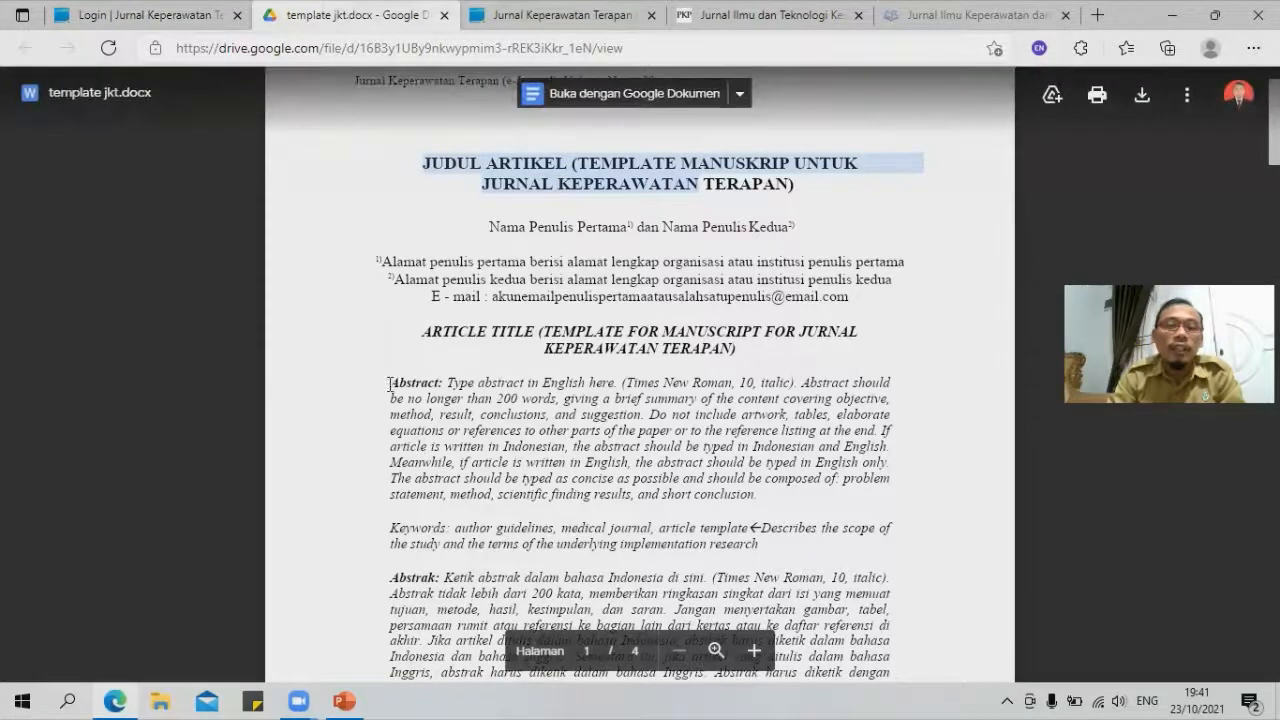
click(1142, 96)
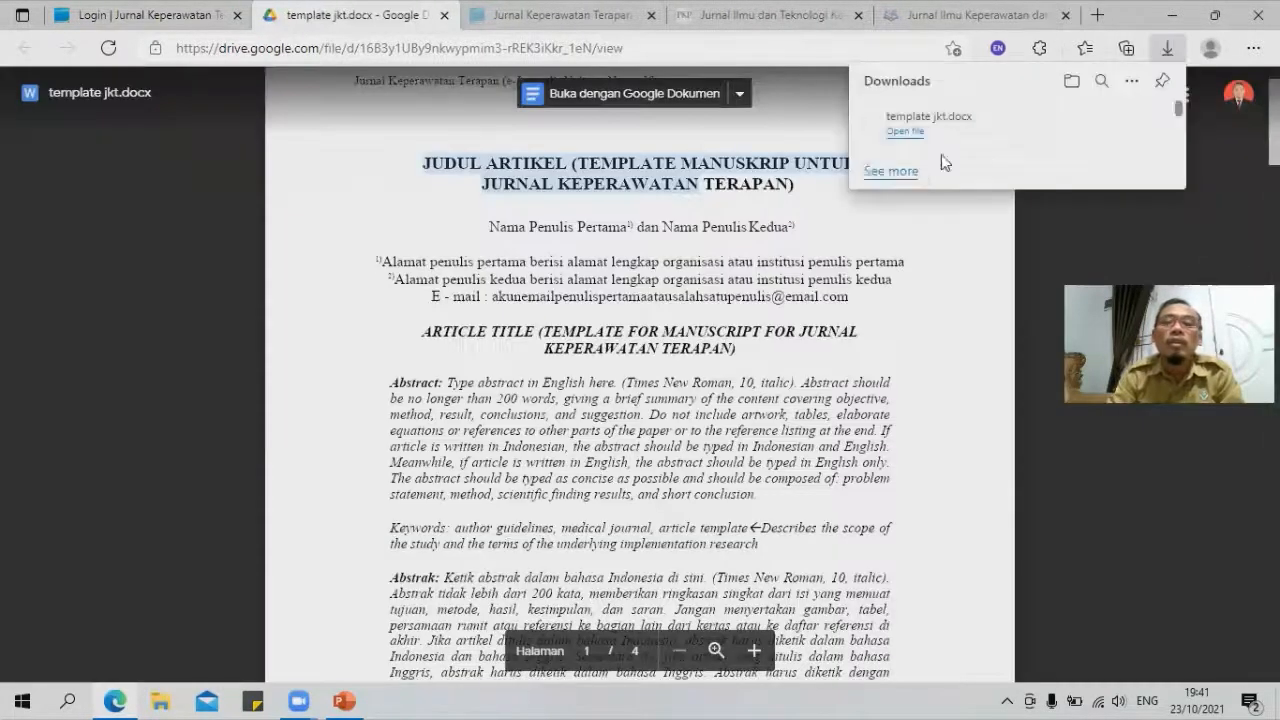
click(1106, 121)
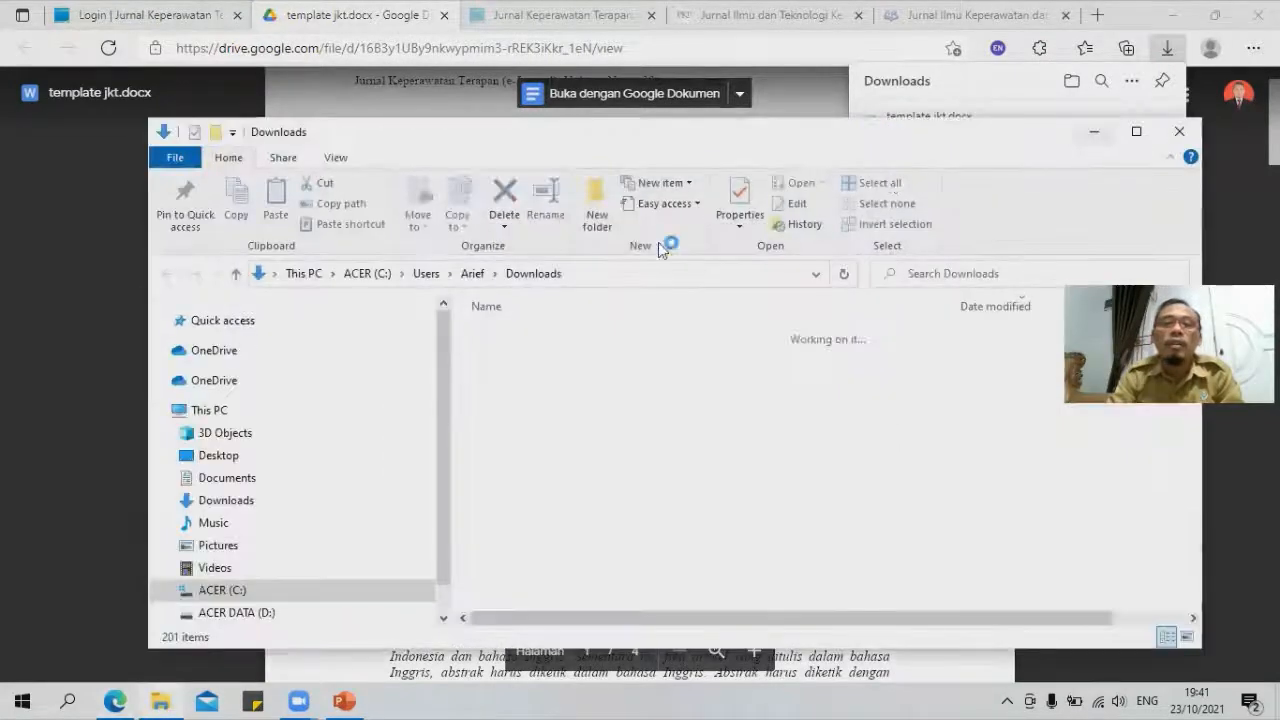
Step: Open template jkt in Word and copy the phrase 'Type abstract in English here'
key(Return)
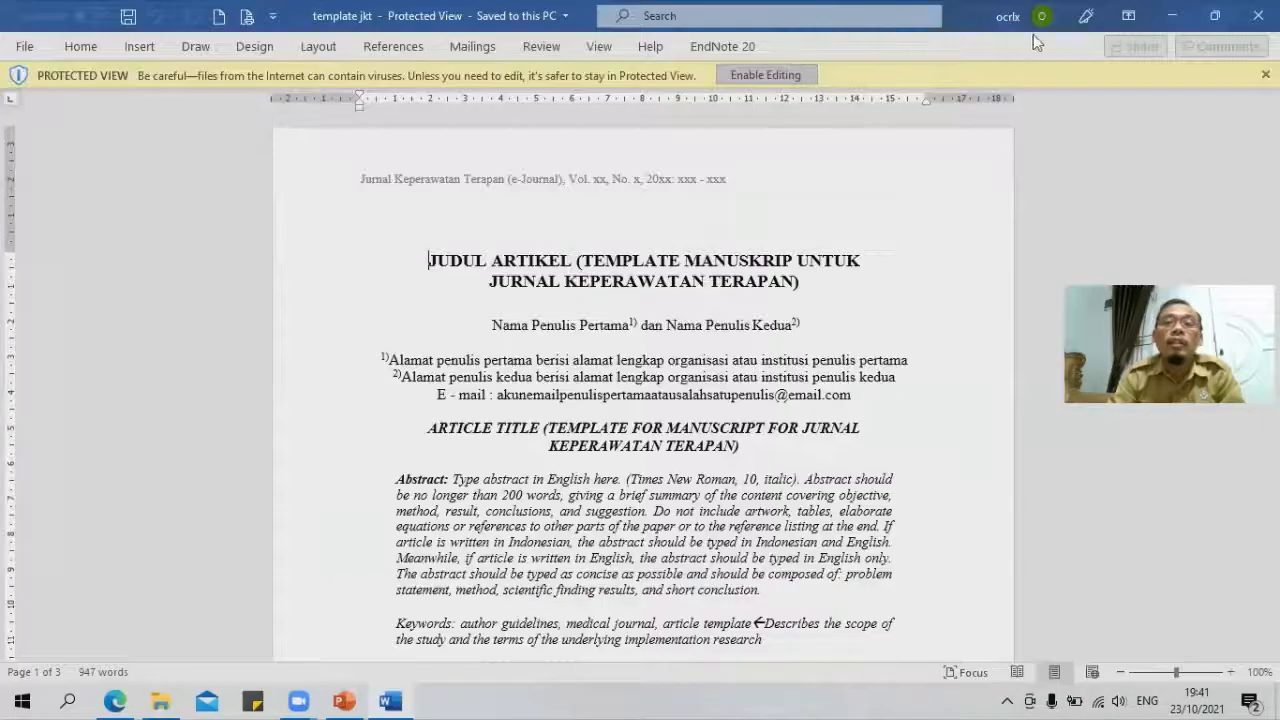
mouse_move(391, 700)
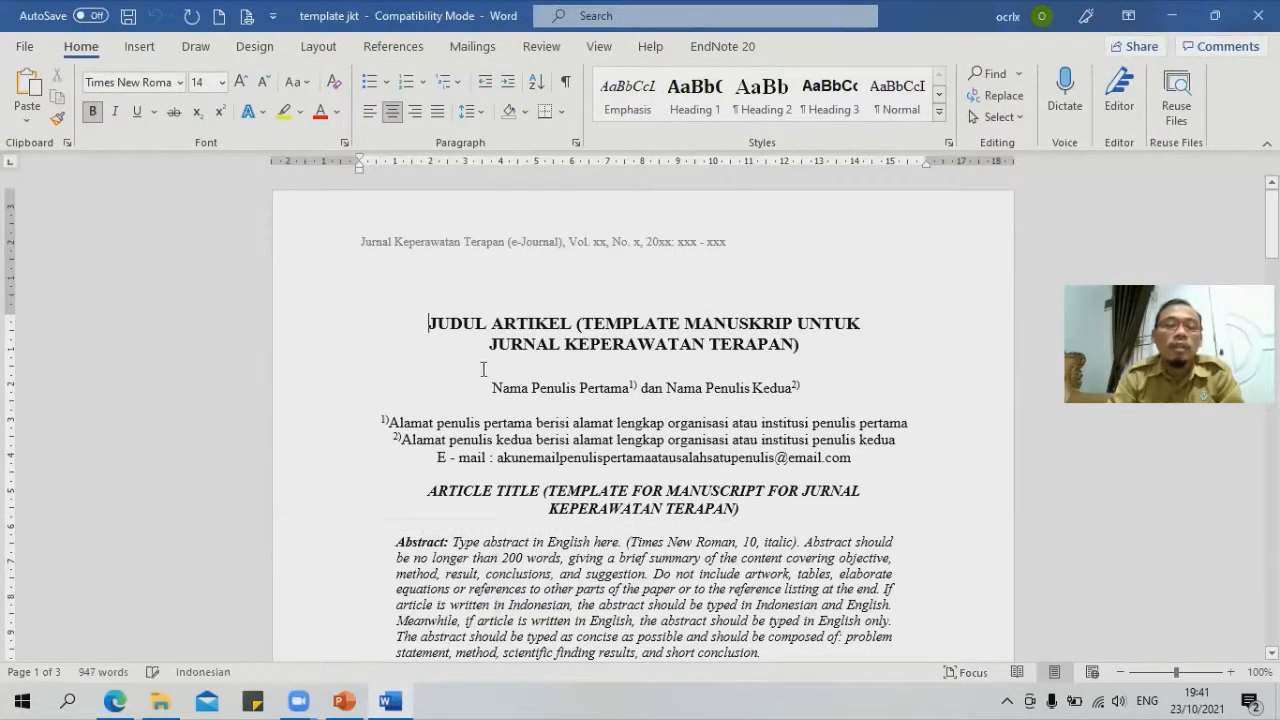
click(455, 544)
shift+click(620, 543)
key(ctrl+c)
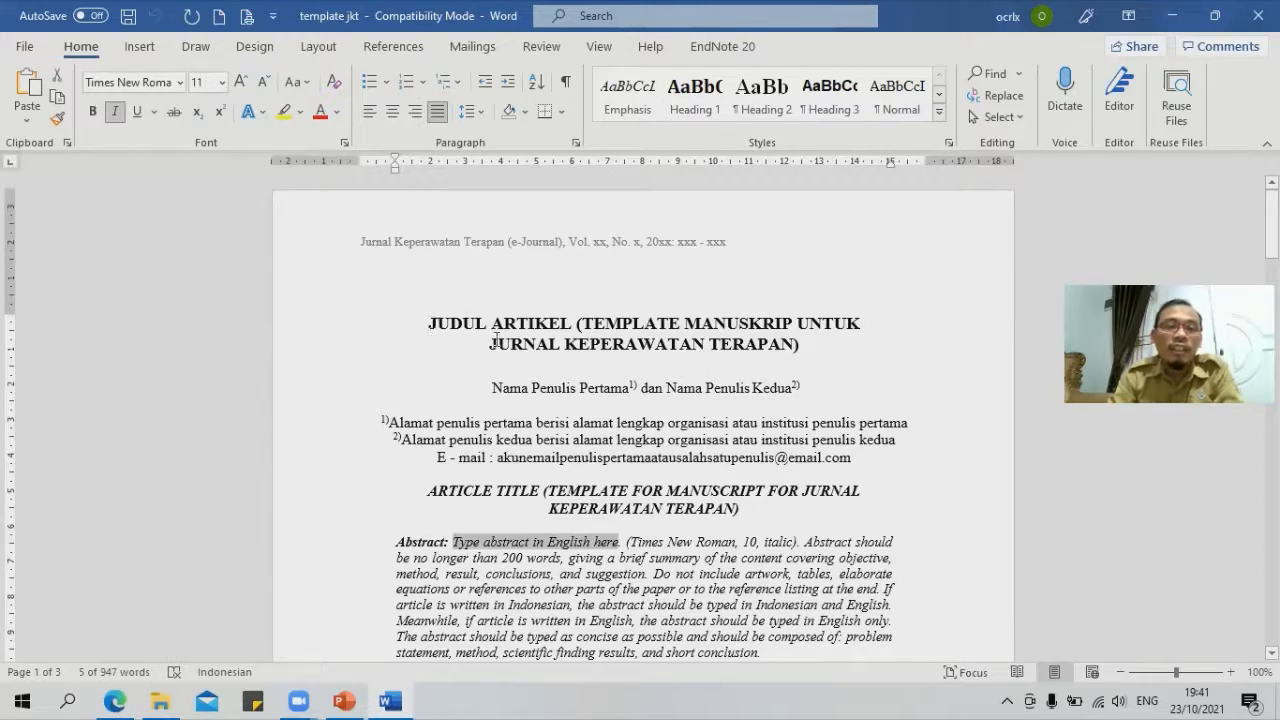
Step: Replace the article title with 'Type abstract in English here', pasted as plain text
triple_click(780, 348)
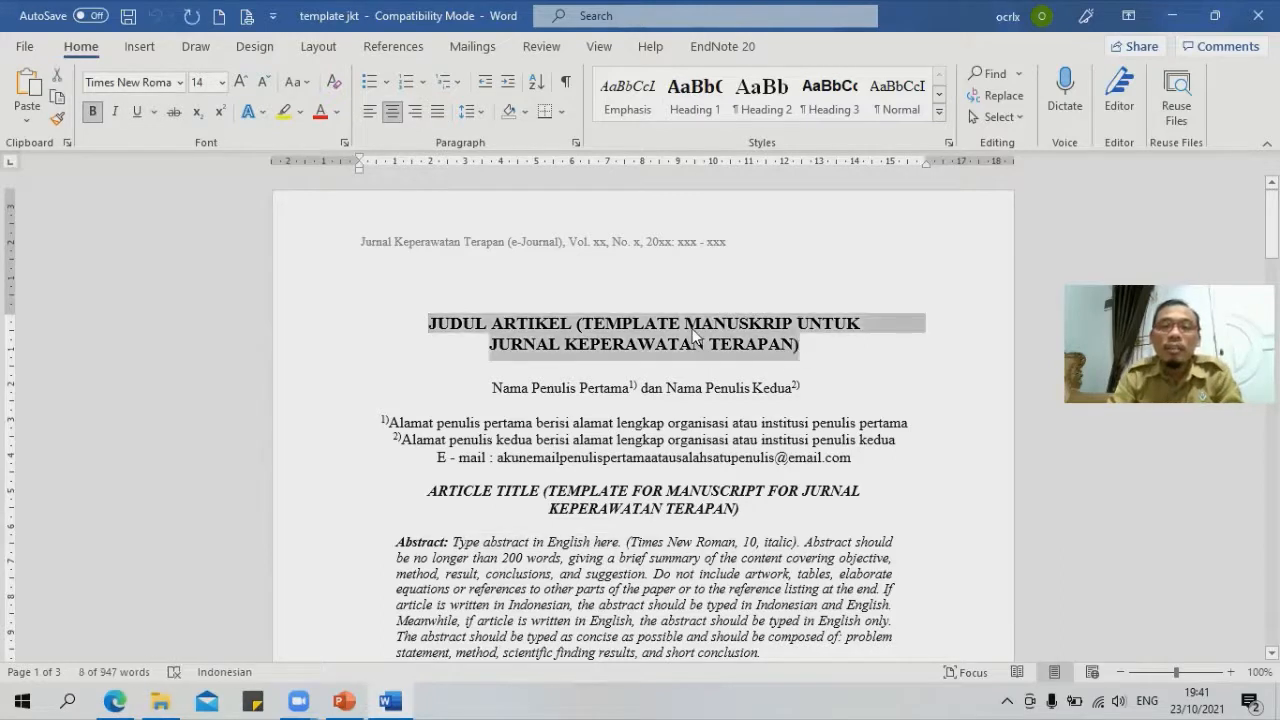
right_click(684, 343)
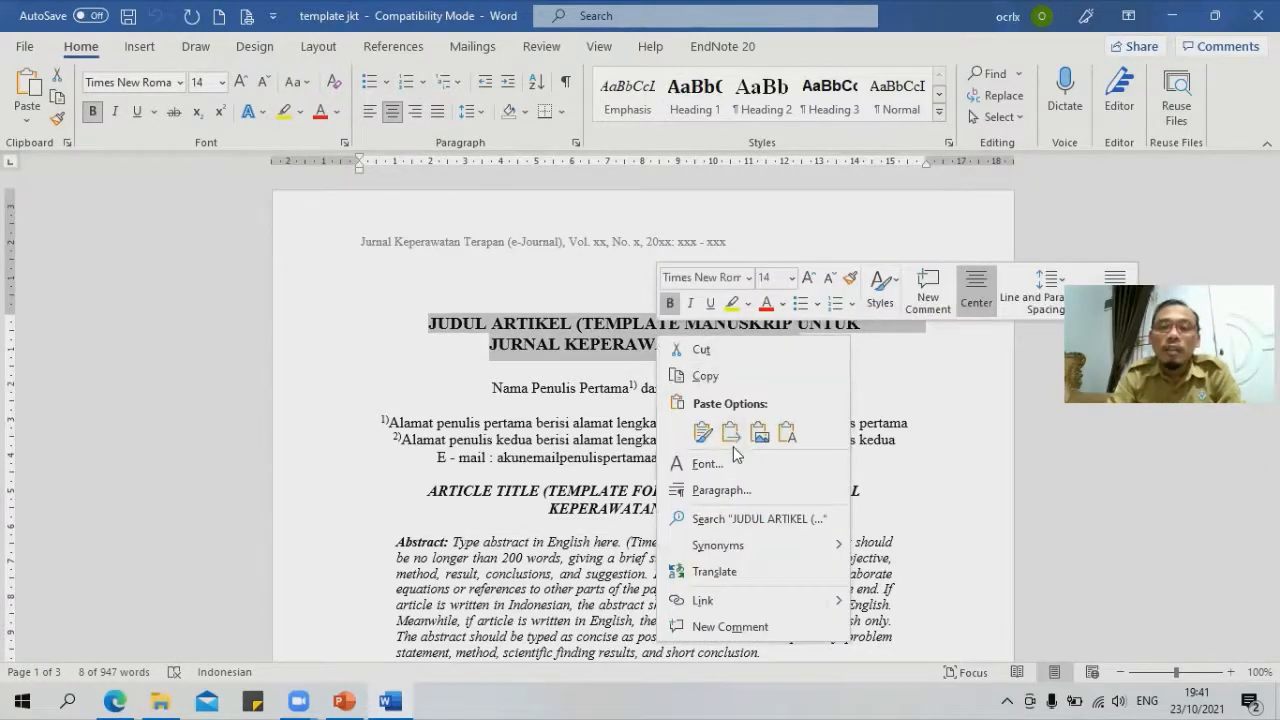
click(786, 432)
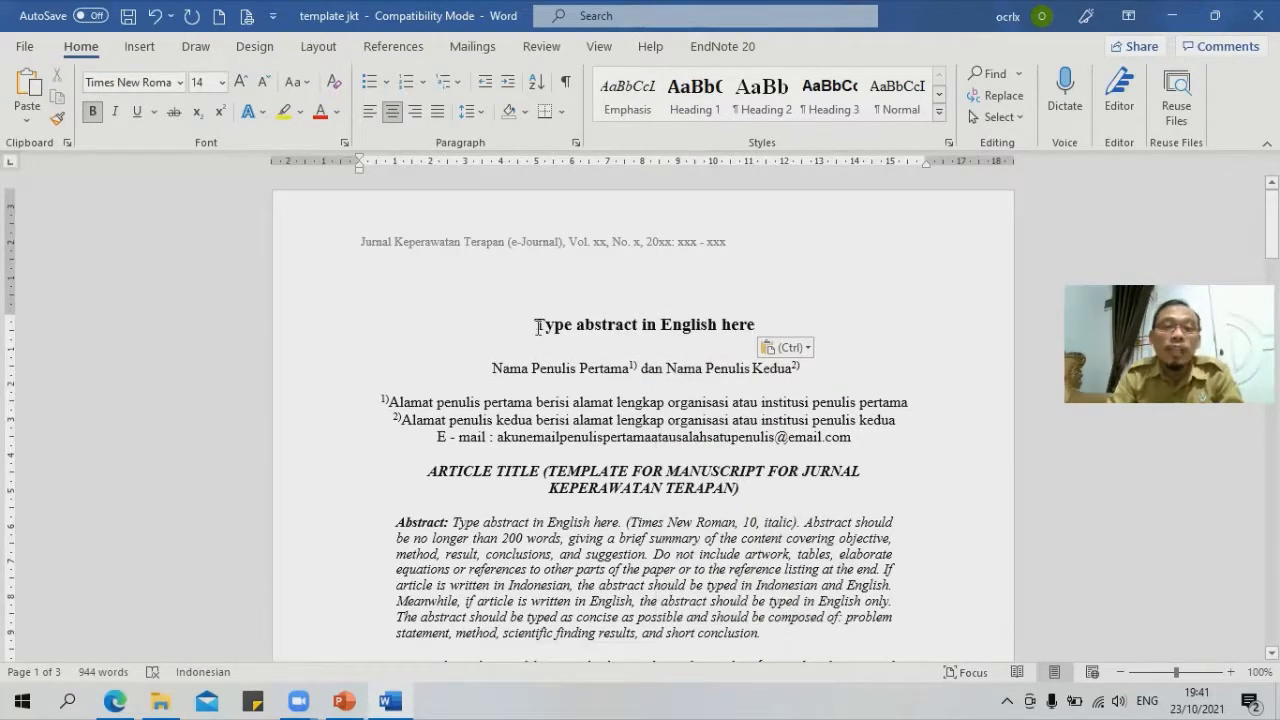
drag(538, 327, 741, 328)
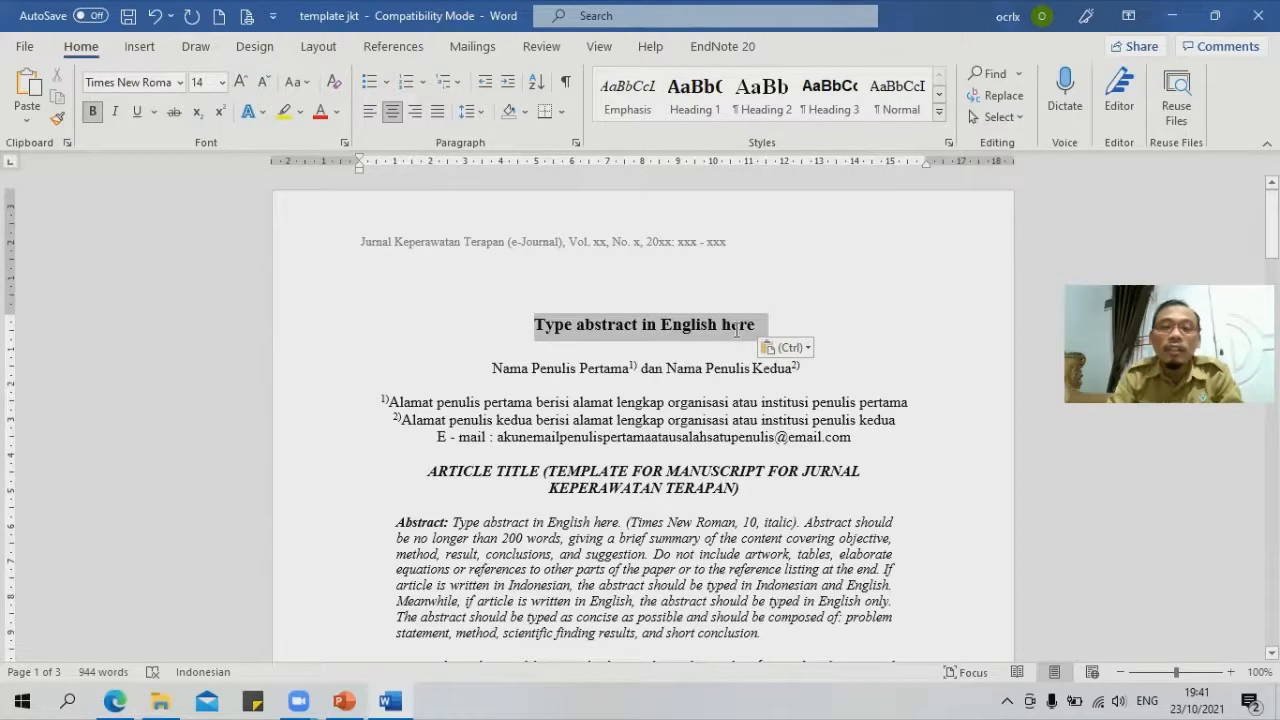
key(ctrl+v)
triple_click(652, 346)
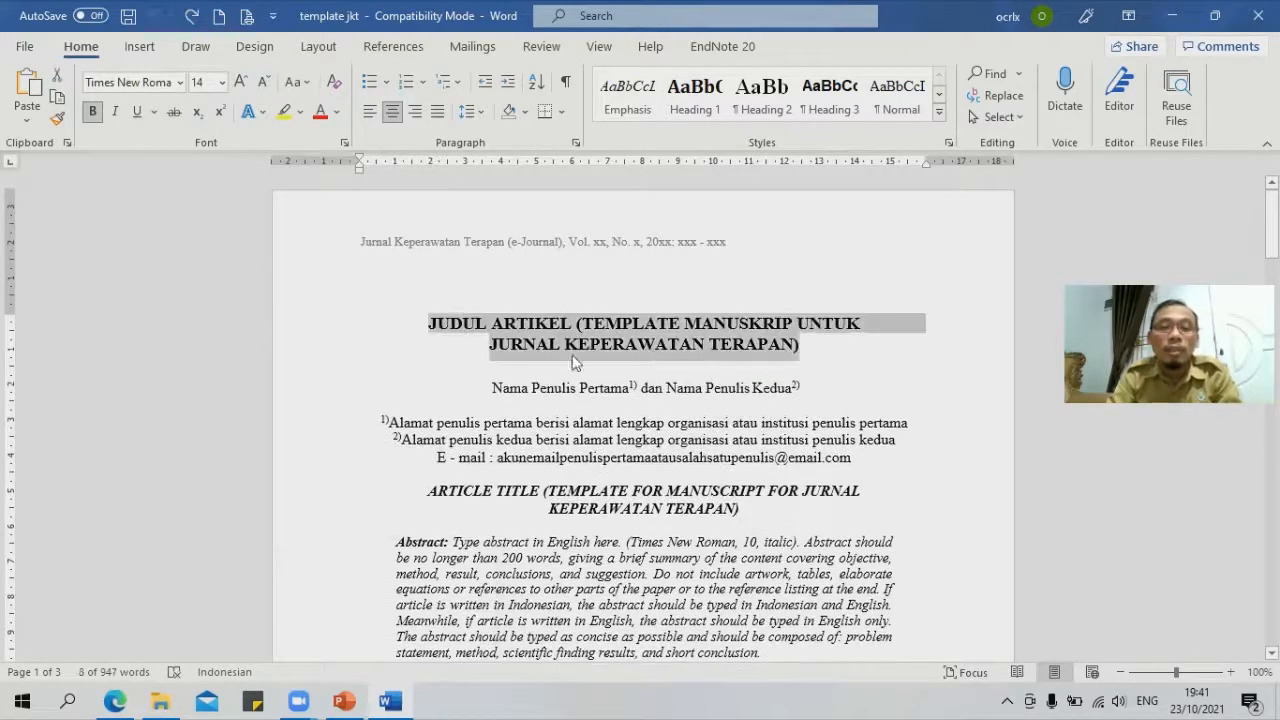
right_click(626, 343)
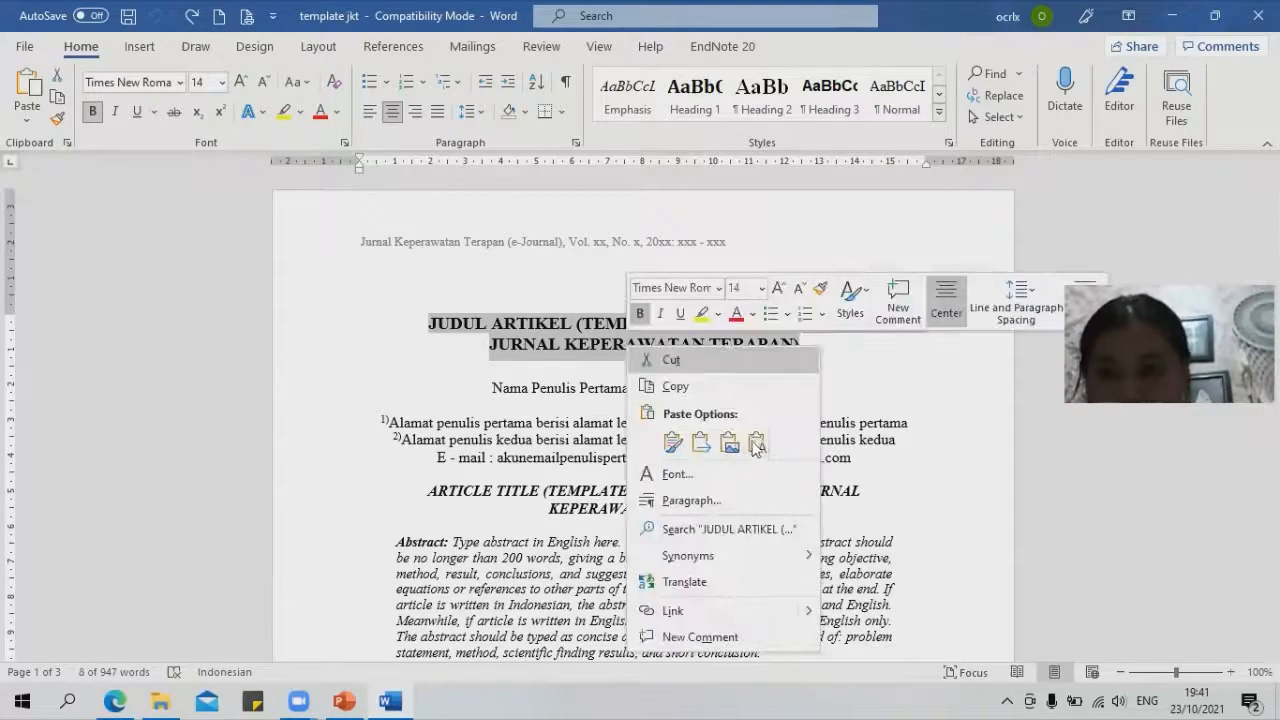
click(757, 442)
triple_click(528, 329)
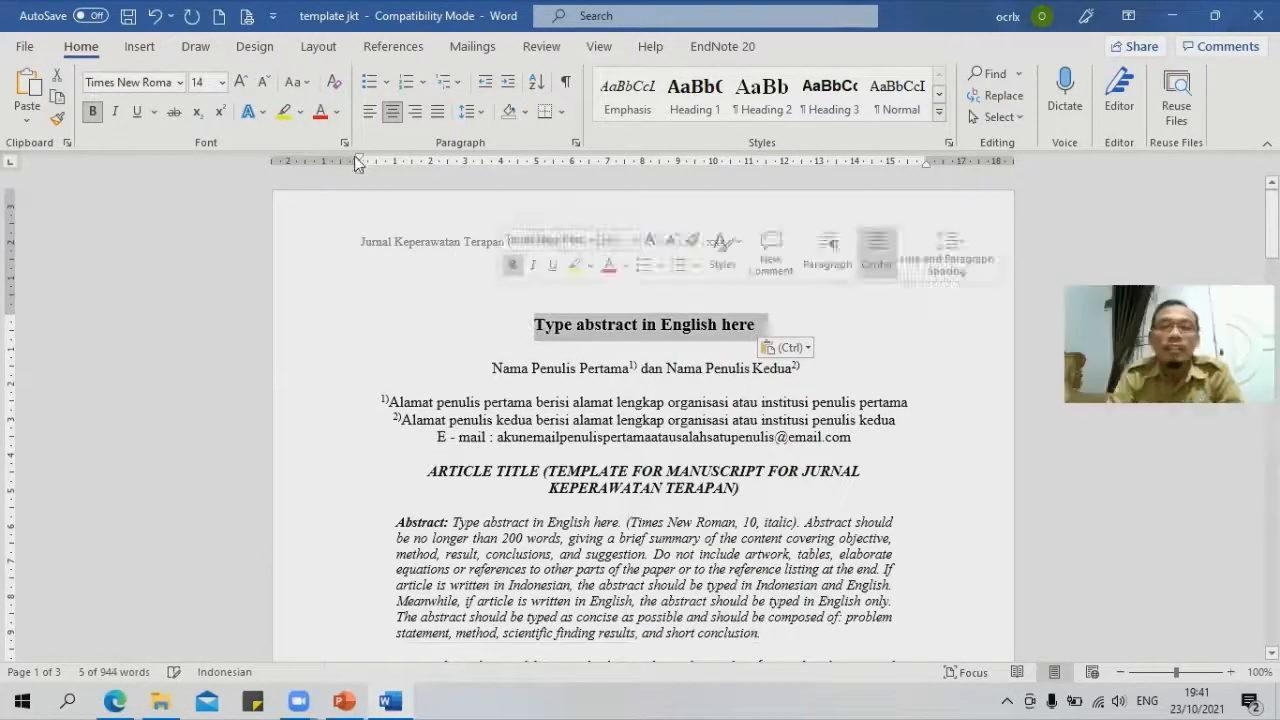
Step: Change the new title line to UPPERCASE and deselect it
click(302, 81)
click(339, 162)
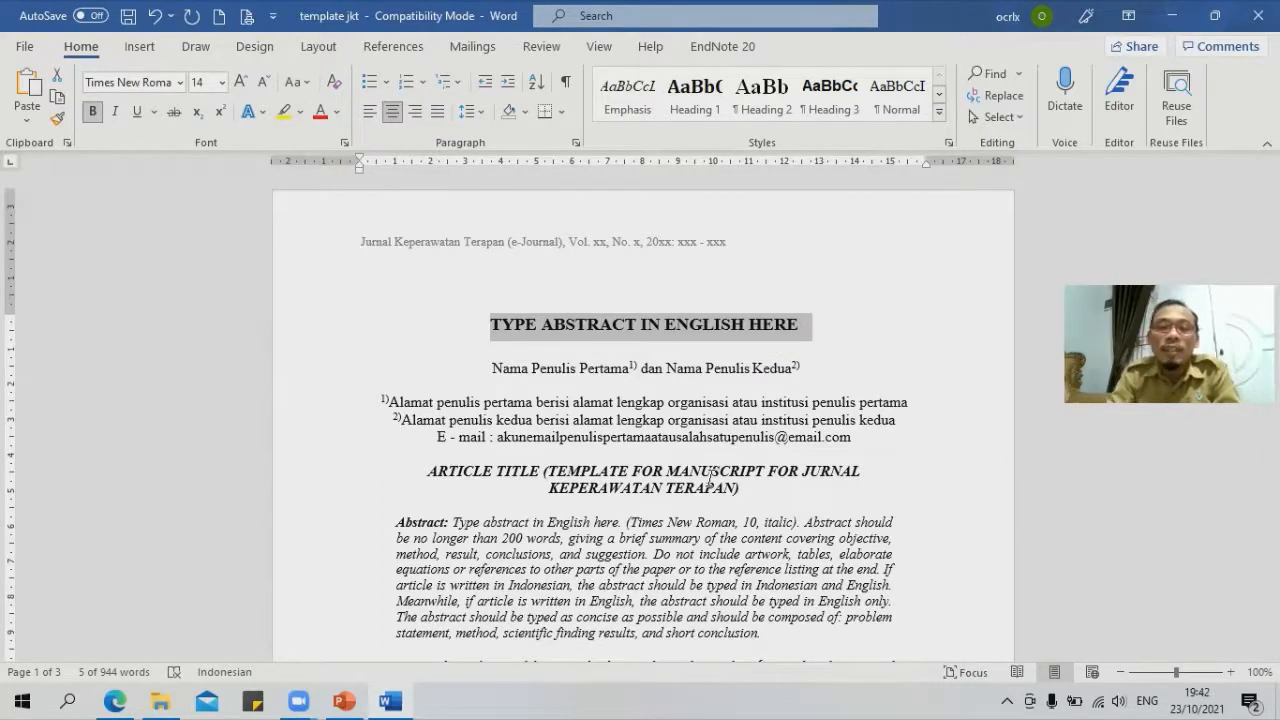
click(543, 370)
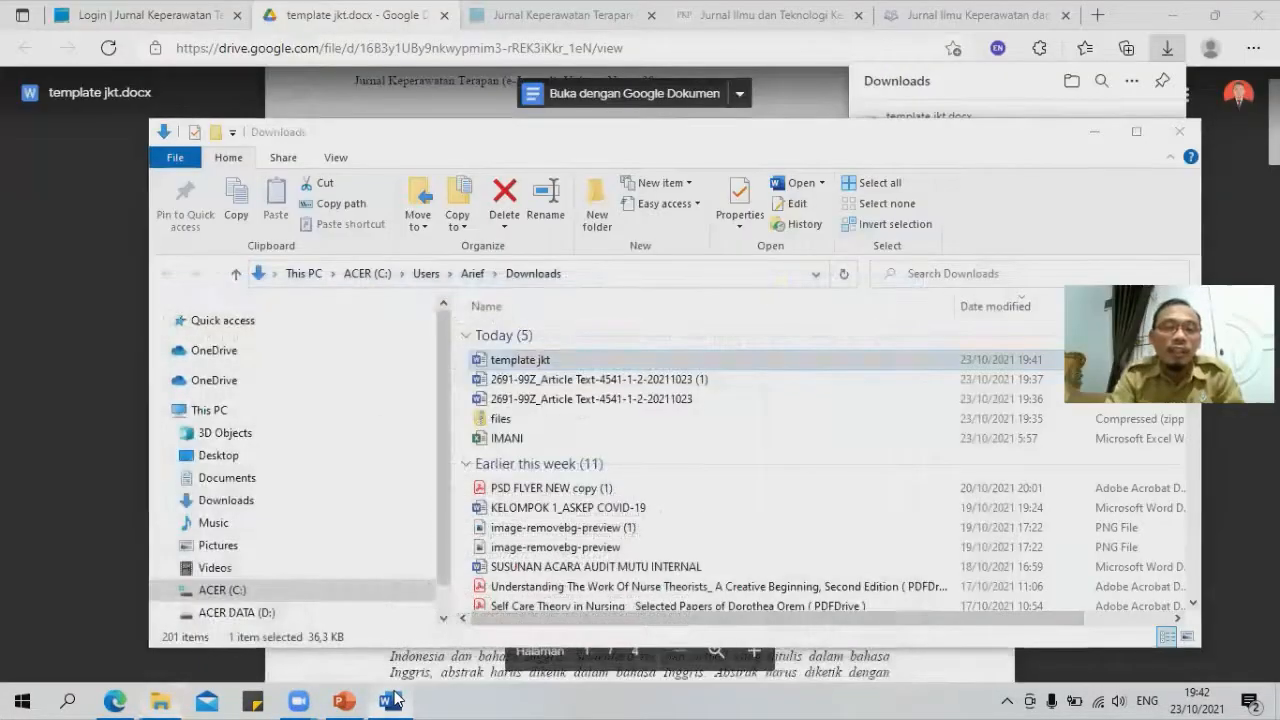
click(392, 700)
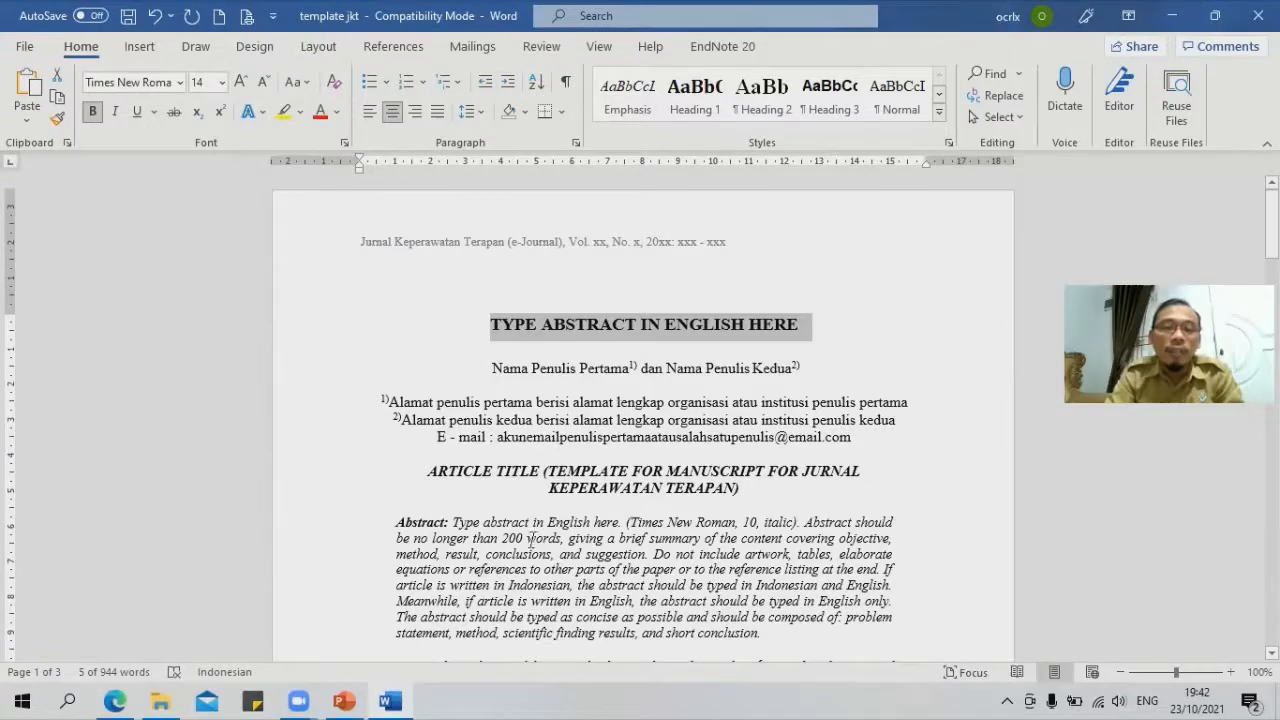
Step: Type the author's name after the abstract's last sentence and copy it
click(792, 489)
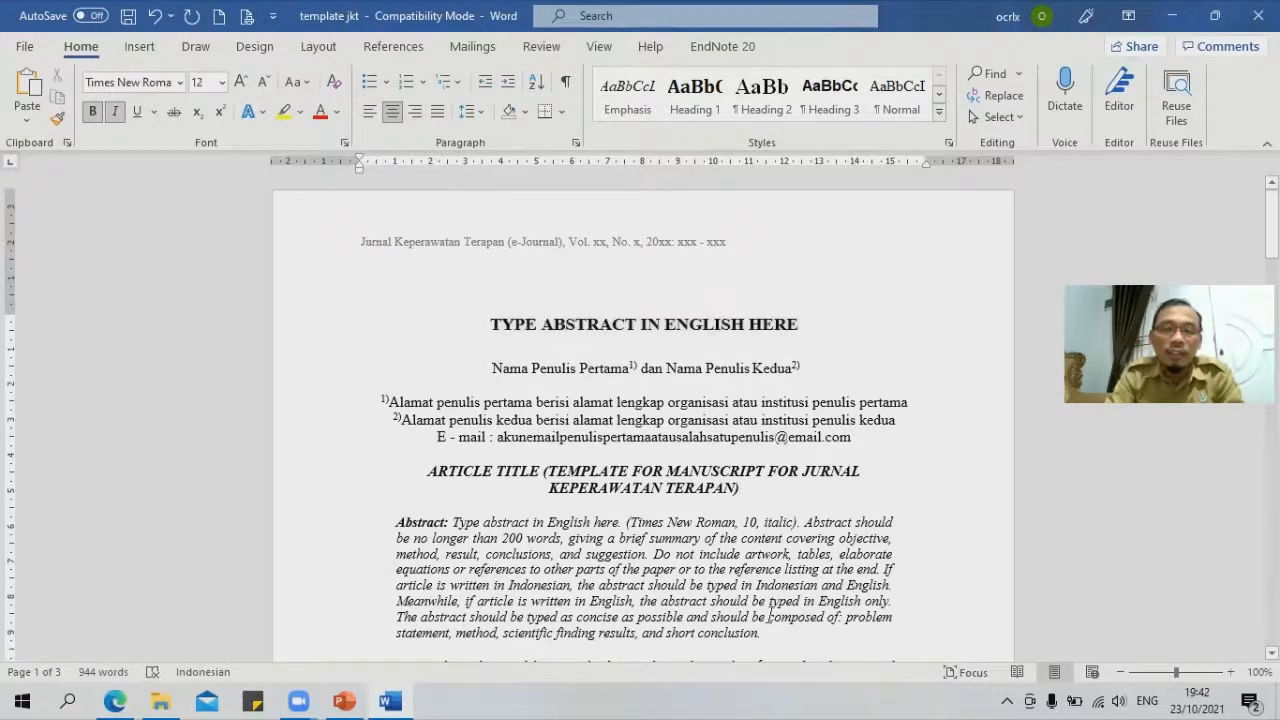
scroll(770, 617, down, 2)
click(767, 543)
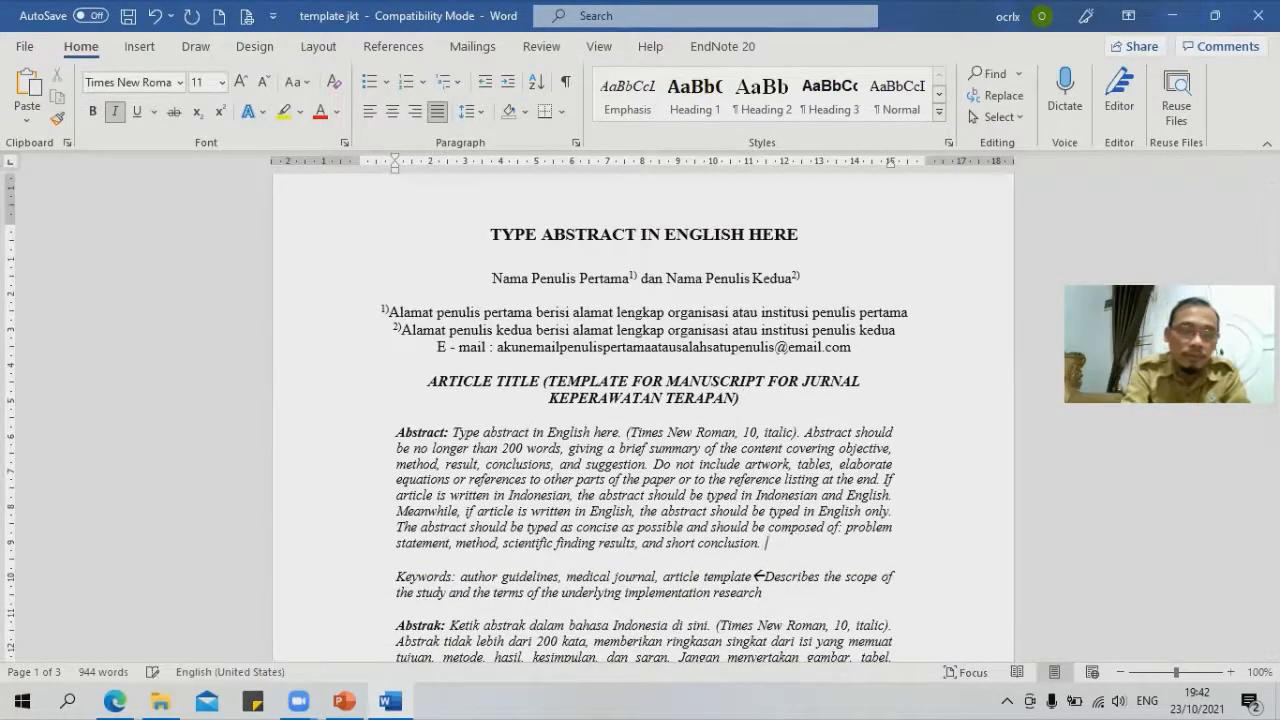
text(Tiara)
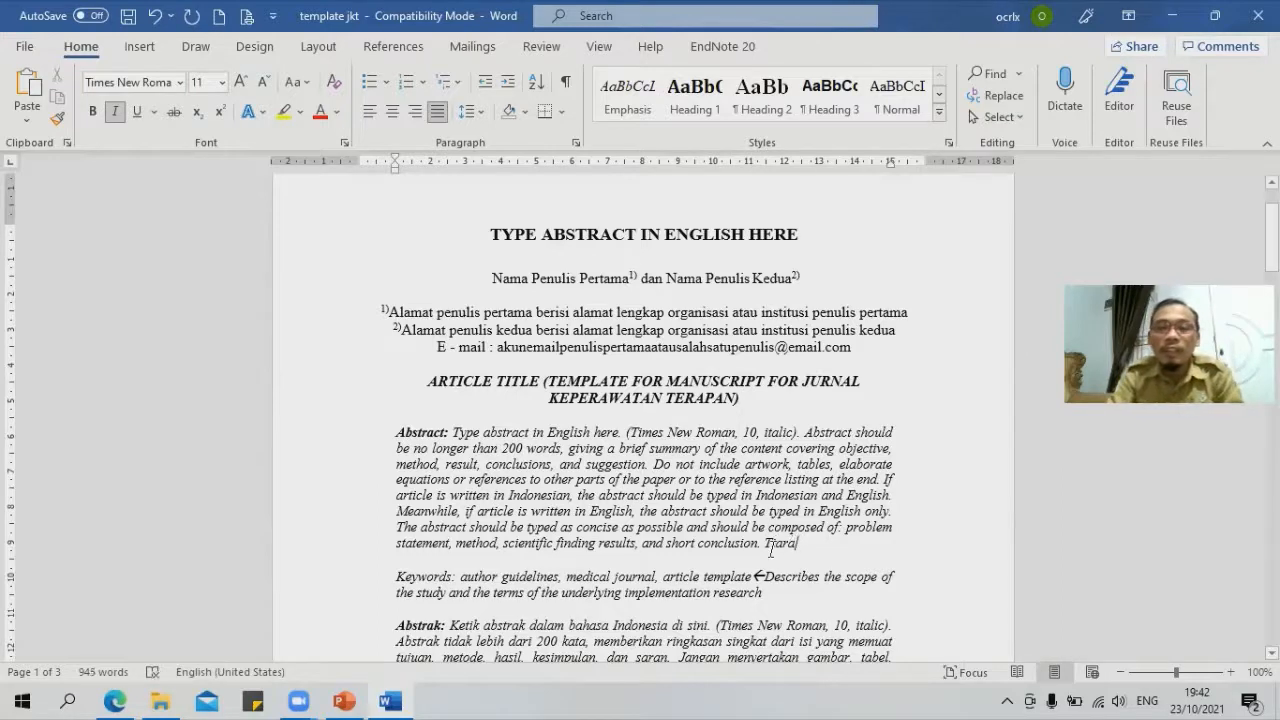
double_click(768, 543)
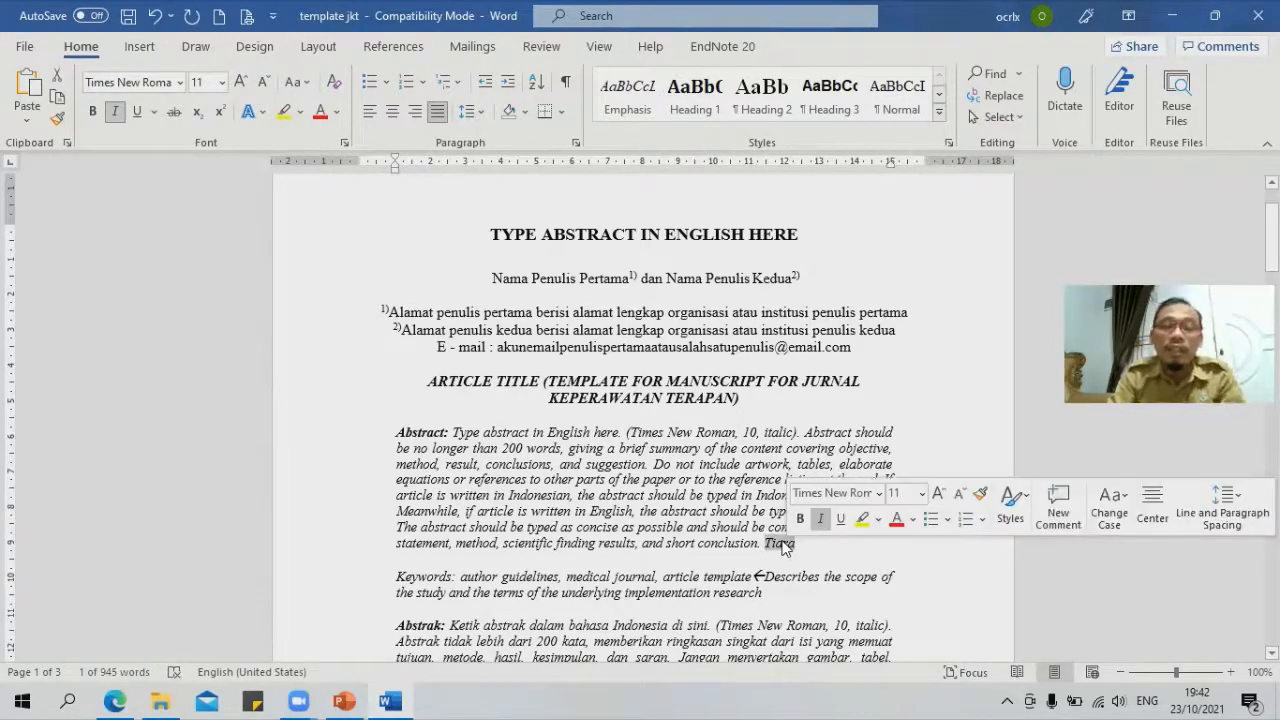
right_click(783, 545)
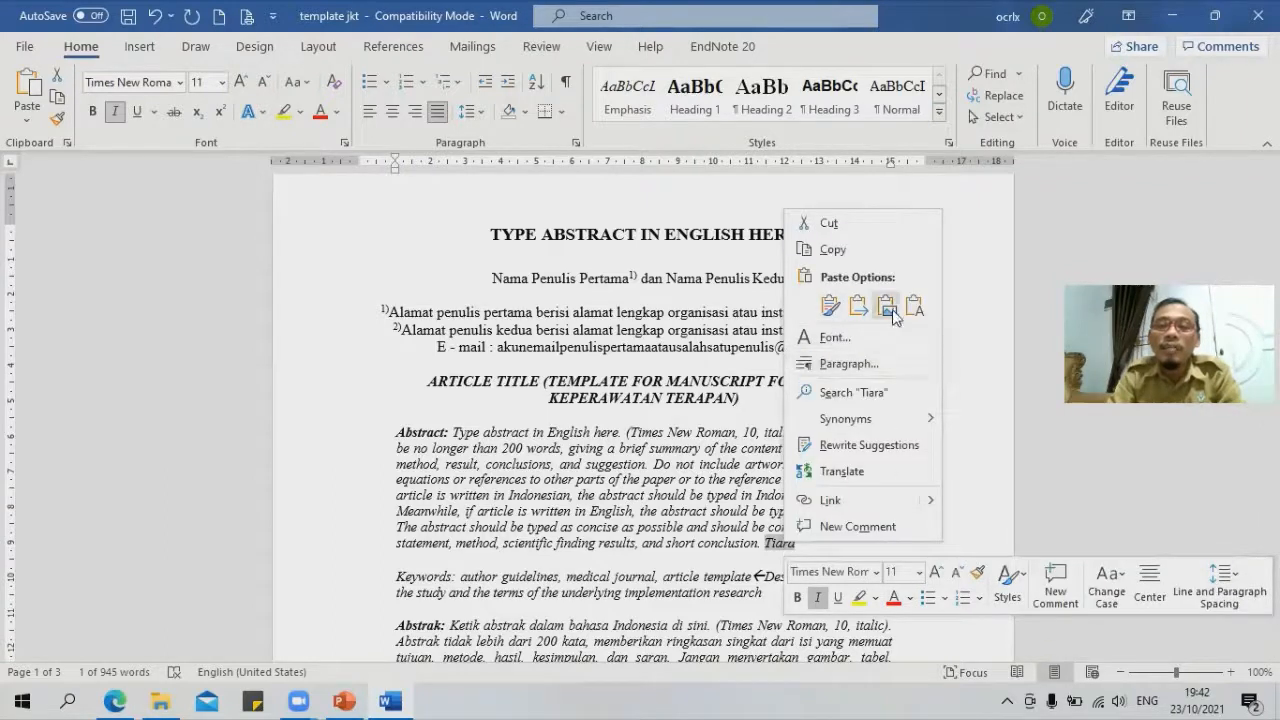
click(850, 250)
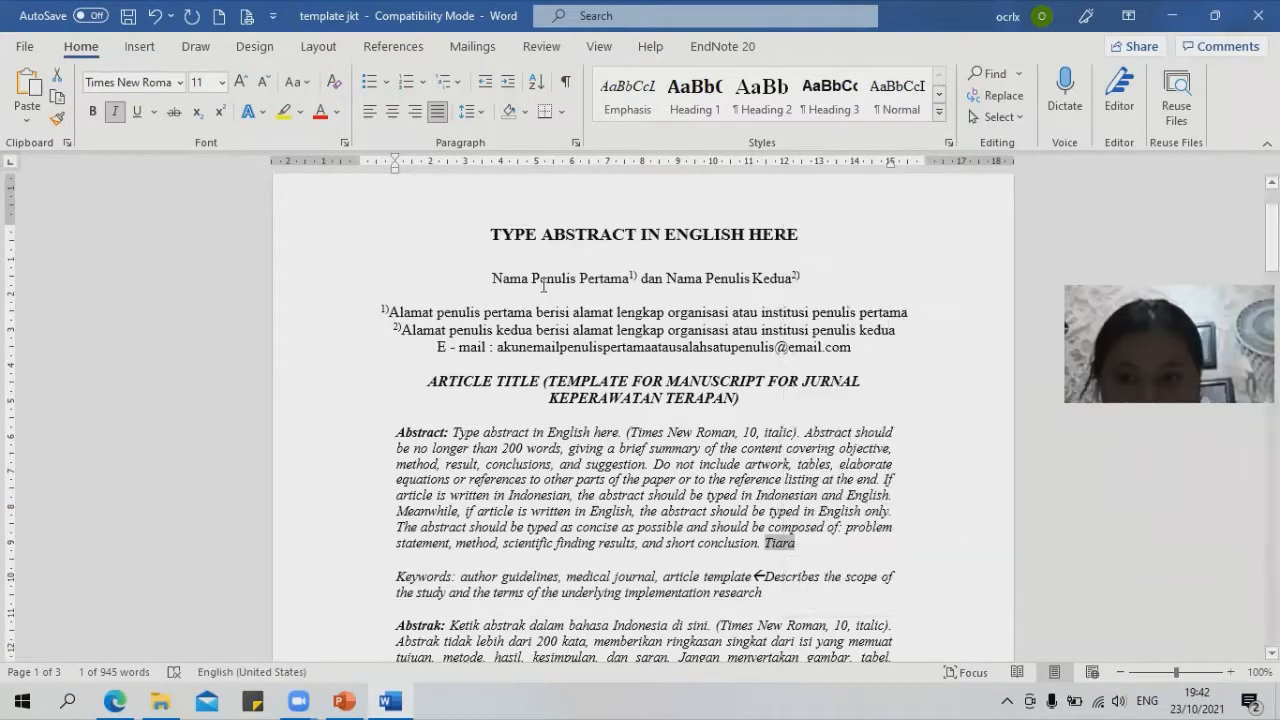
Step: Paste the copied name as plain text over 'Nama Penulis Pertama', then minimize Word
click(494, 279)
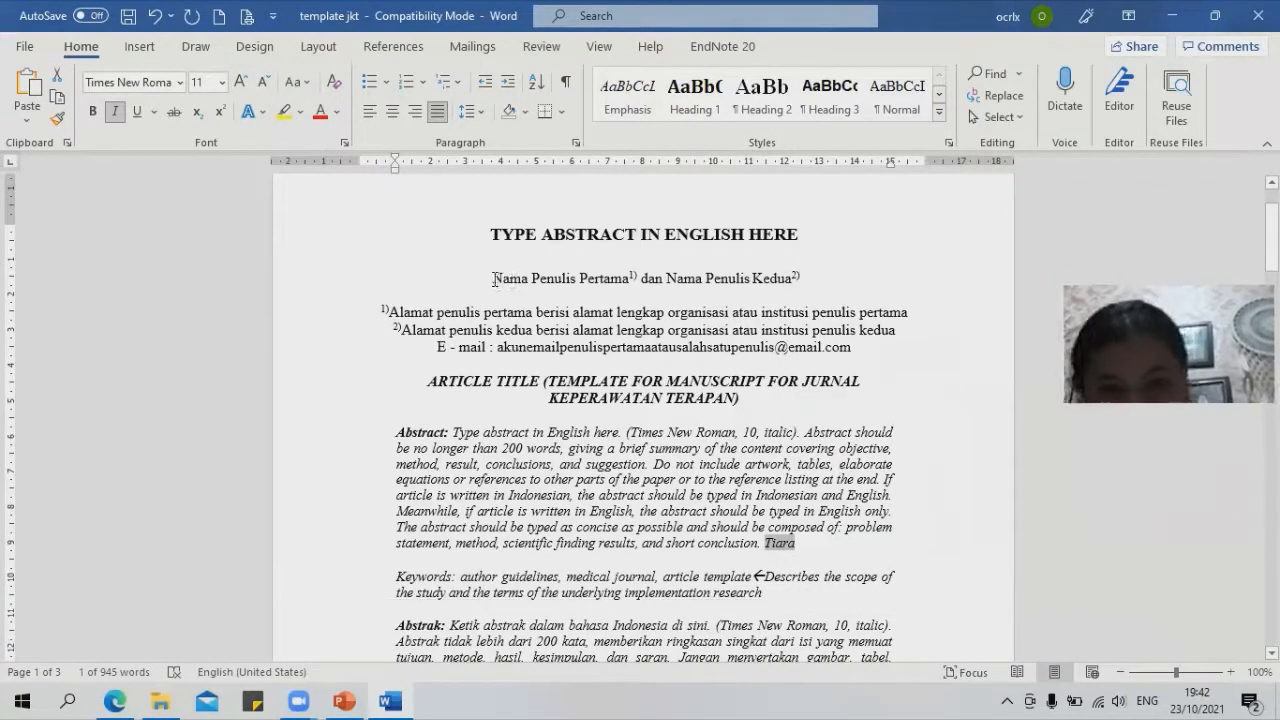
shift+click(622, 280)
right_click(595, 282)
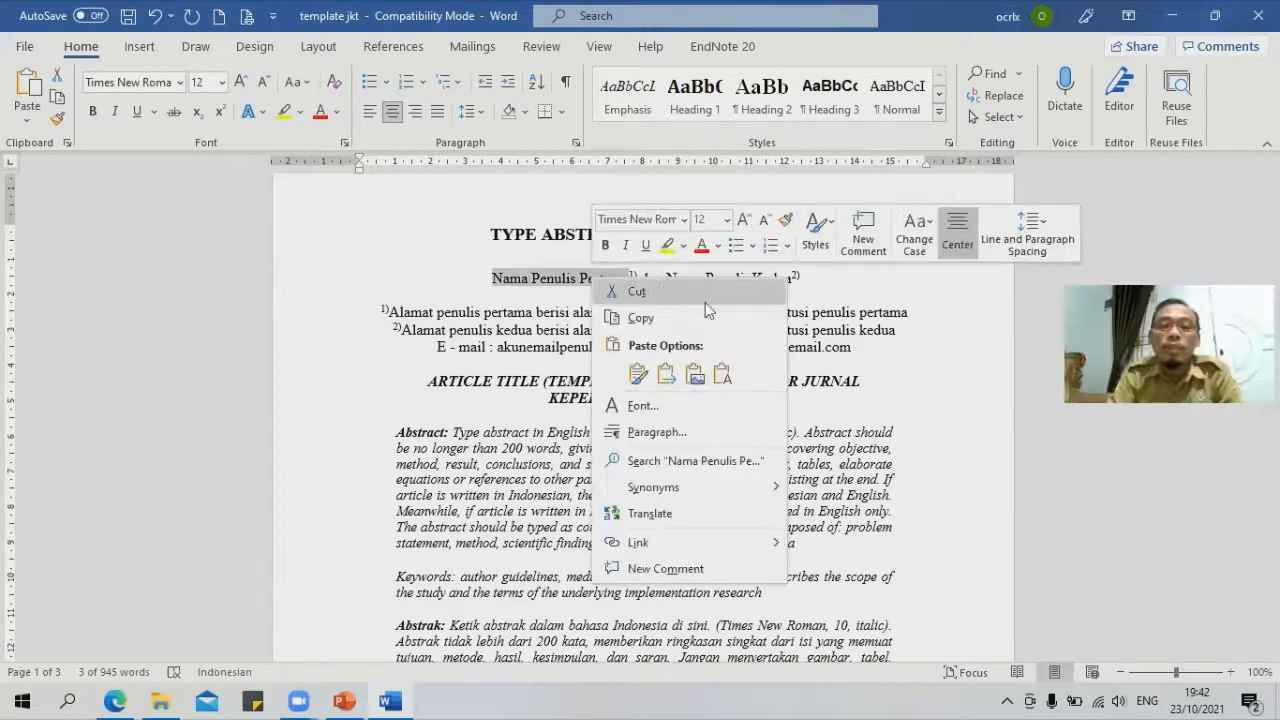
click(722, 374)
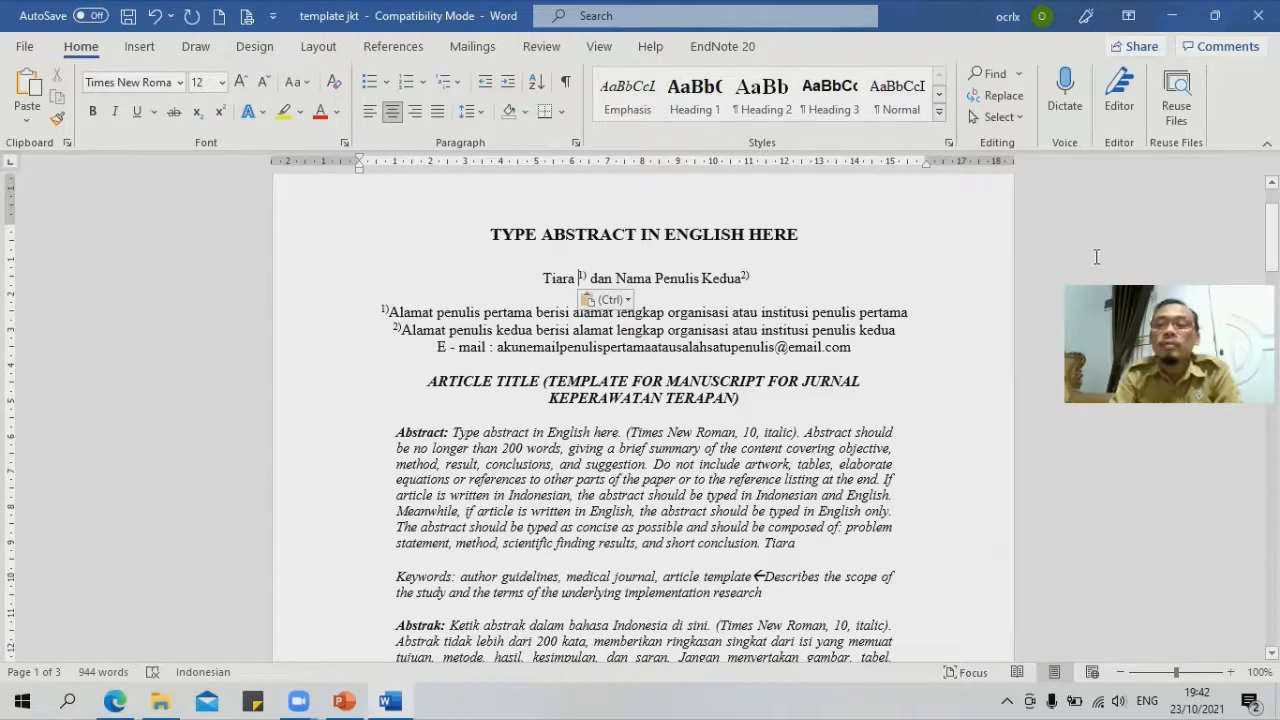
click(1167, 17)
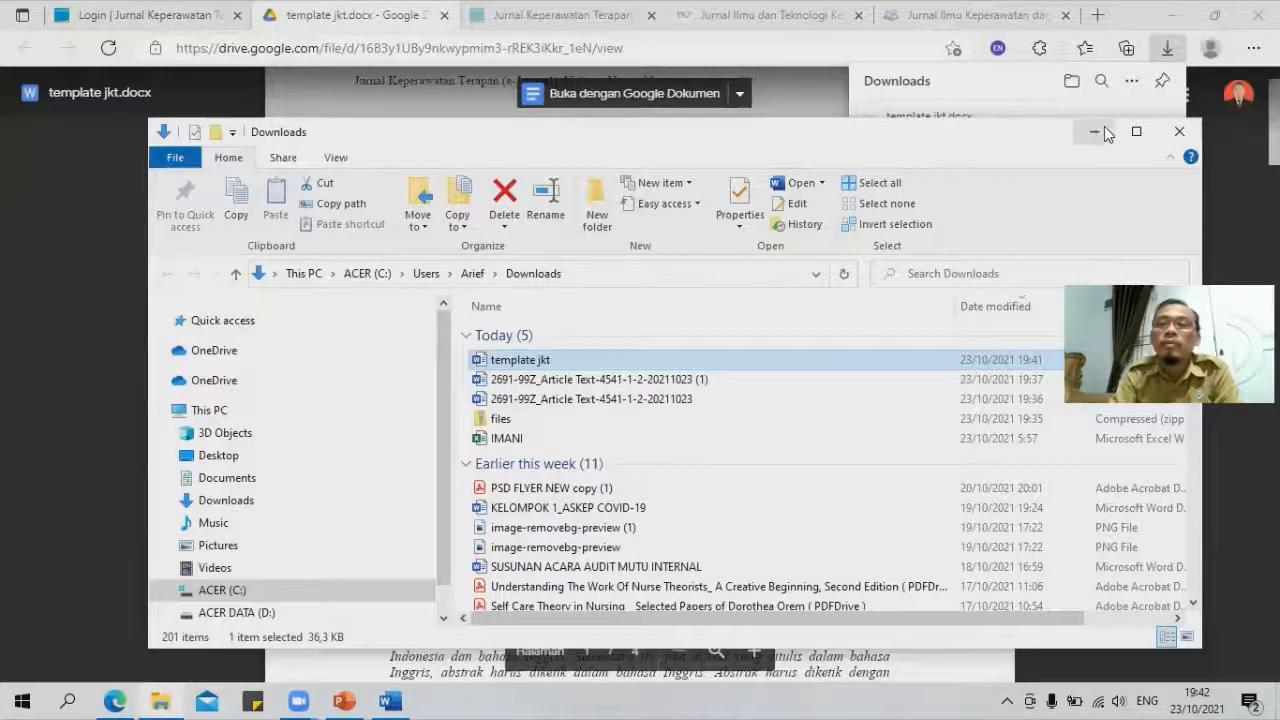
Step: On the JITek site, open Author Fees, highlight the 500000 IDR publication fee, then go back
click(1098, 131)
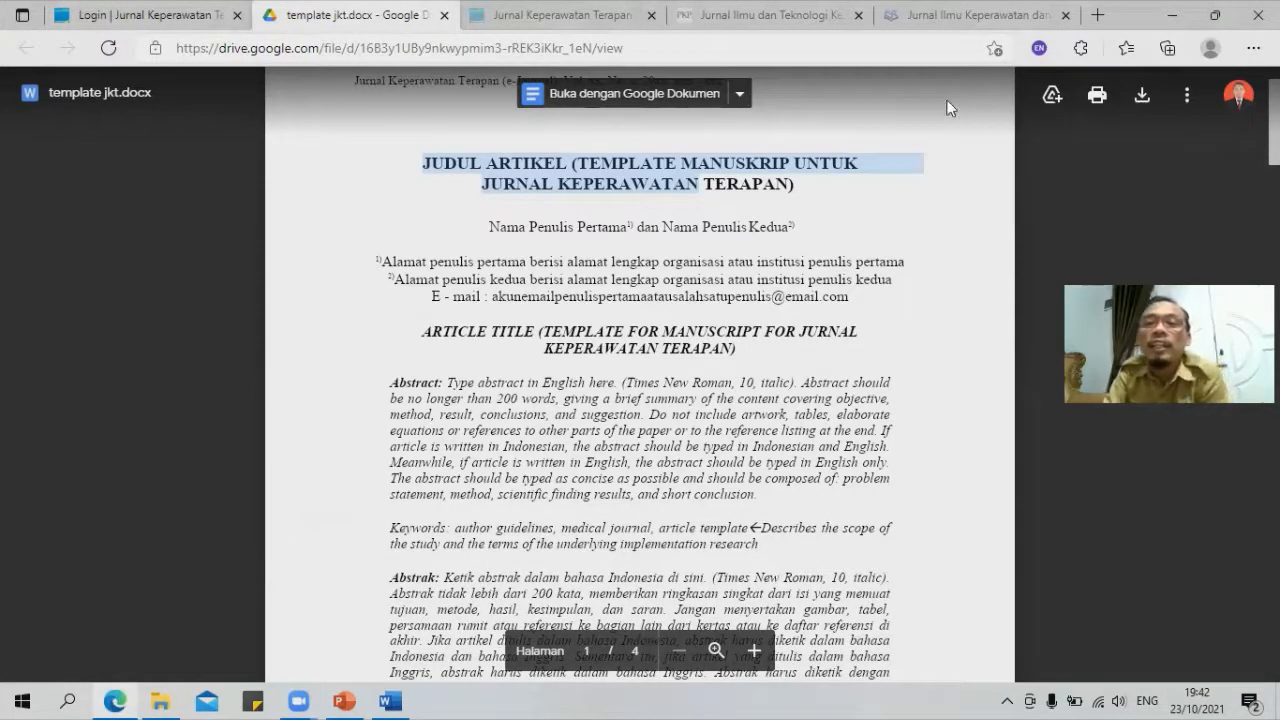
click(770, 16)
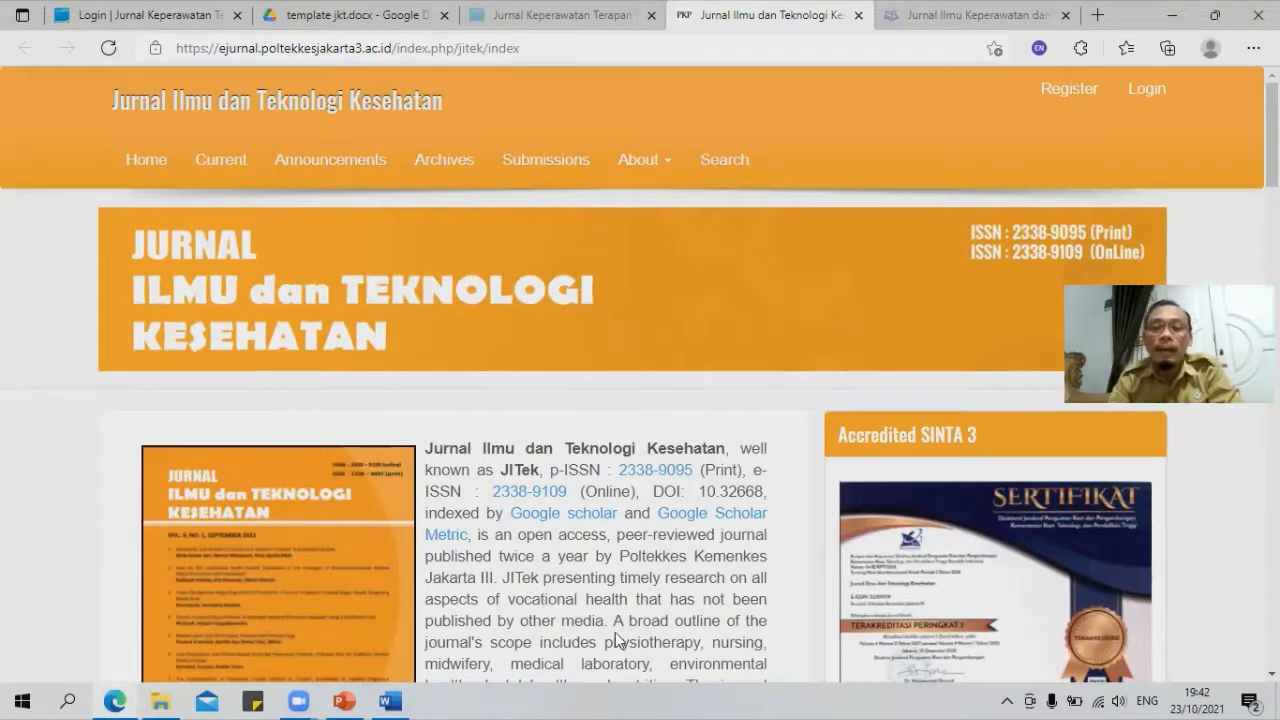
scroll(775, 479, down, 1)
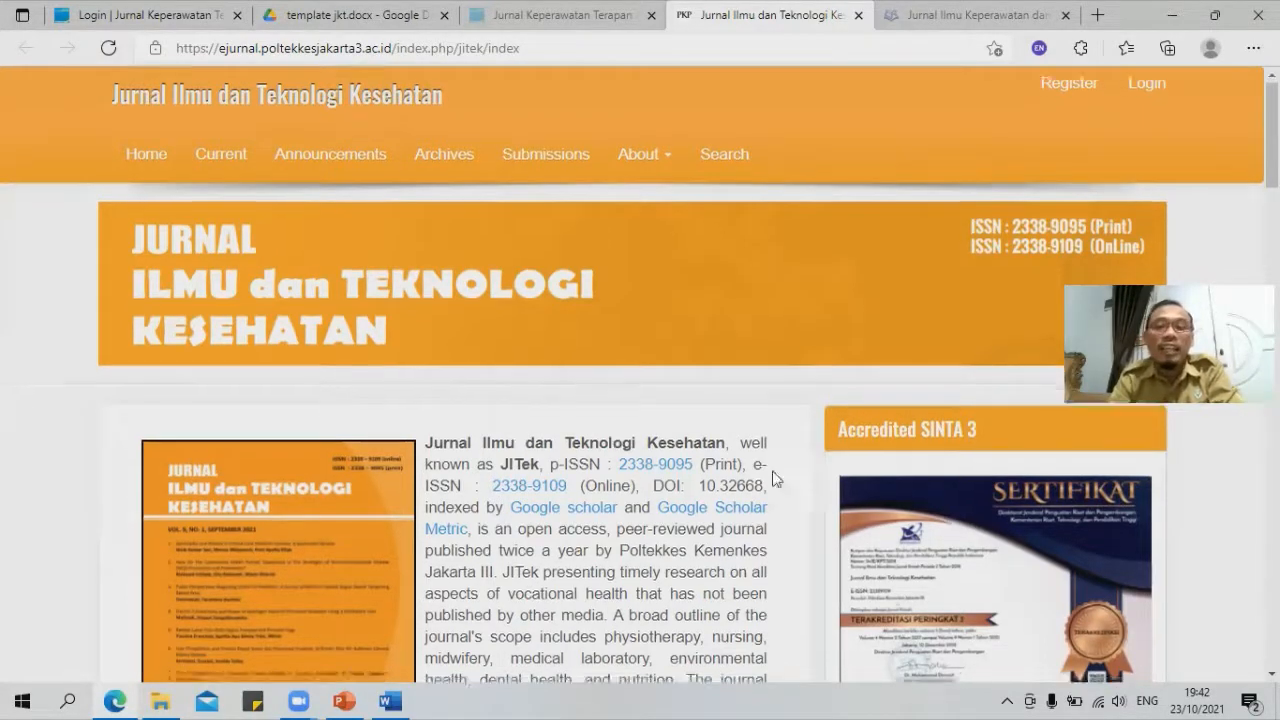
scroll(908, 489, down, 7)
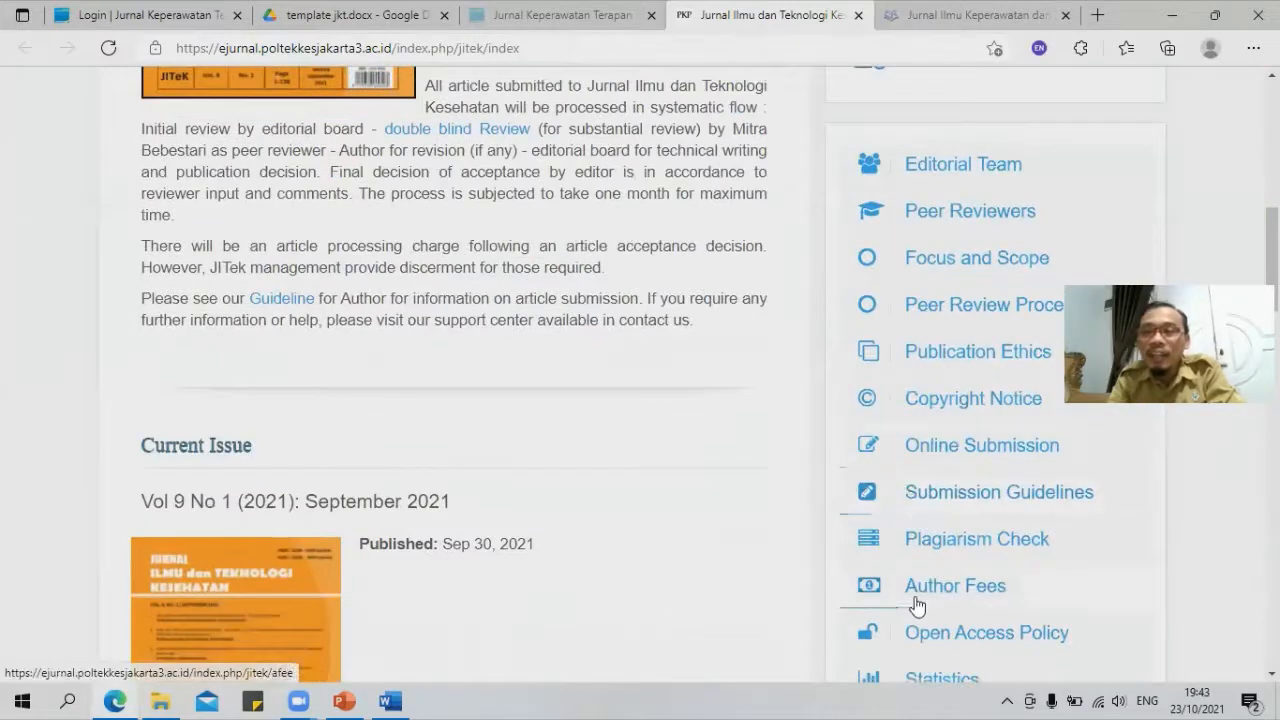
click(975, 598)
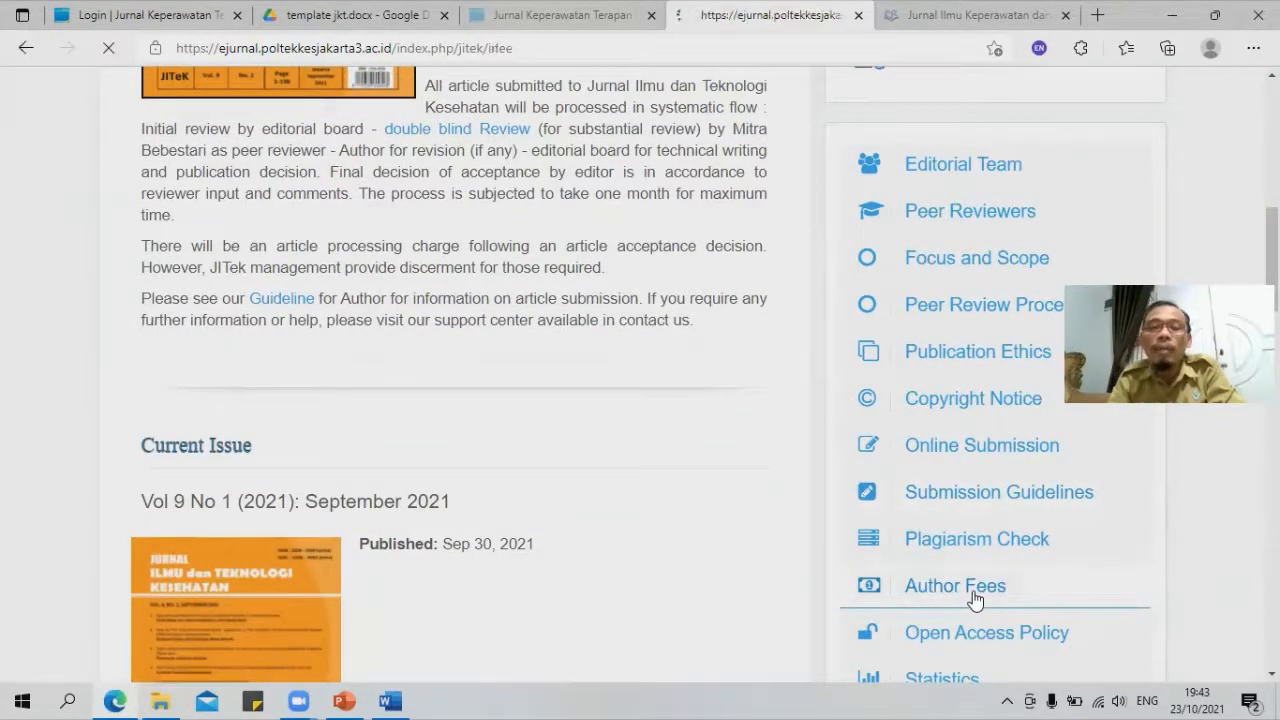
scroll(435, 488, down, 2)
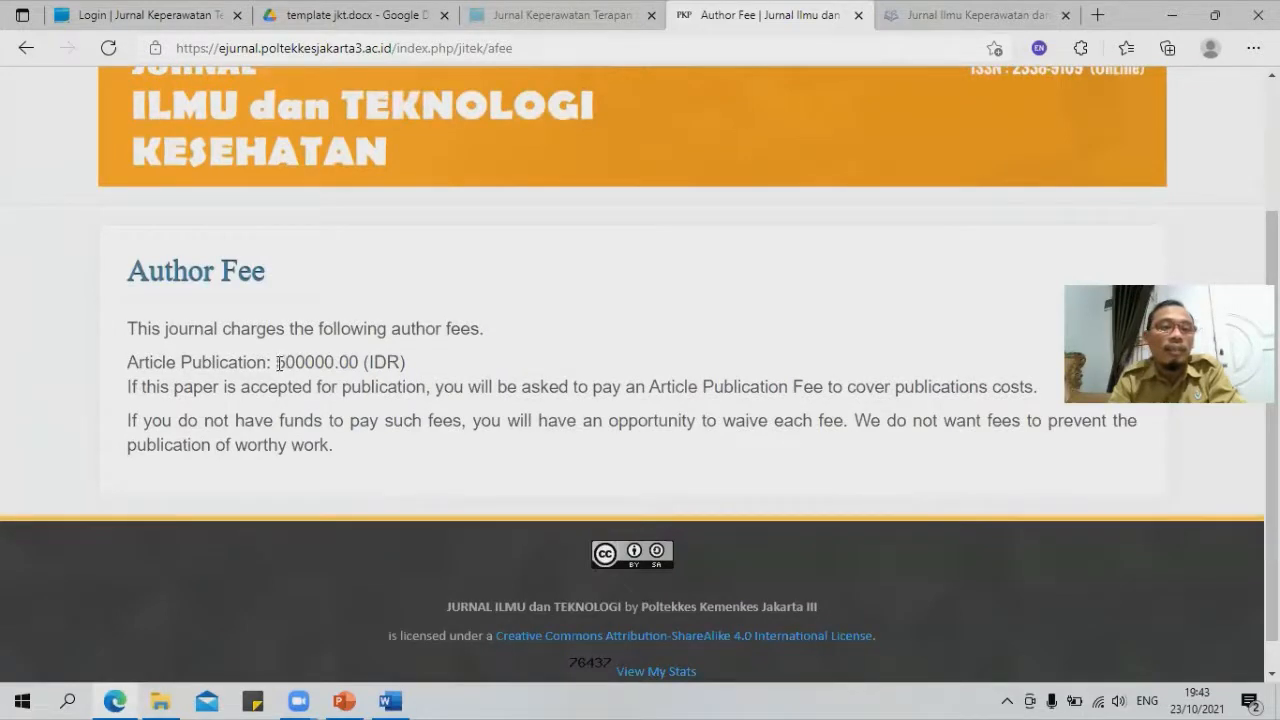
drag(275, 365, 336, 362)
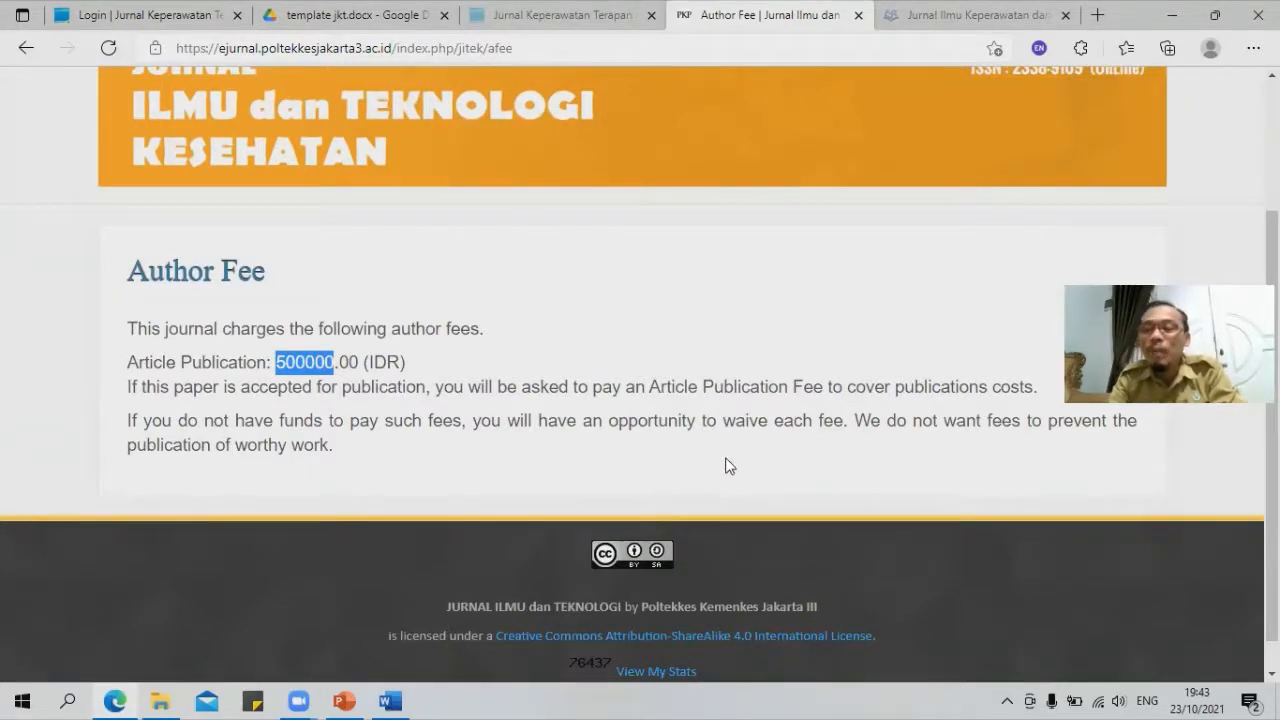
scroll(753, 487, up, 2)
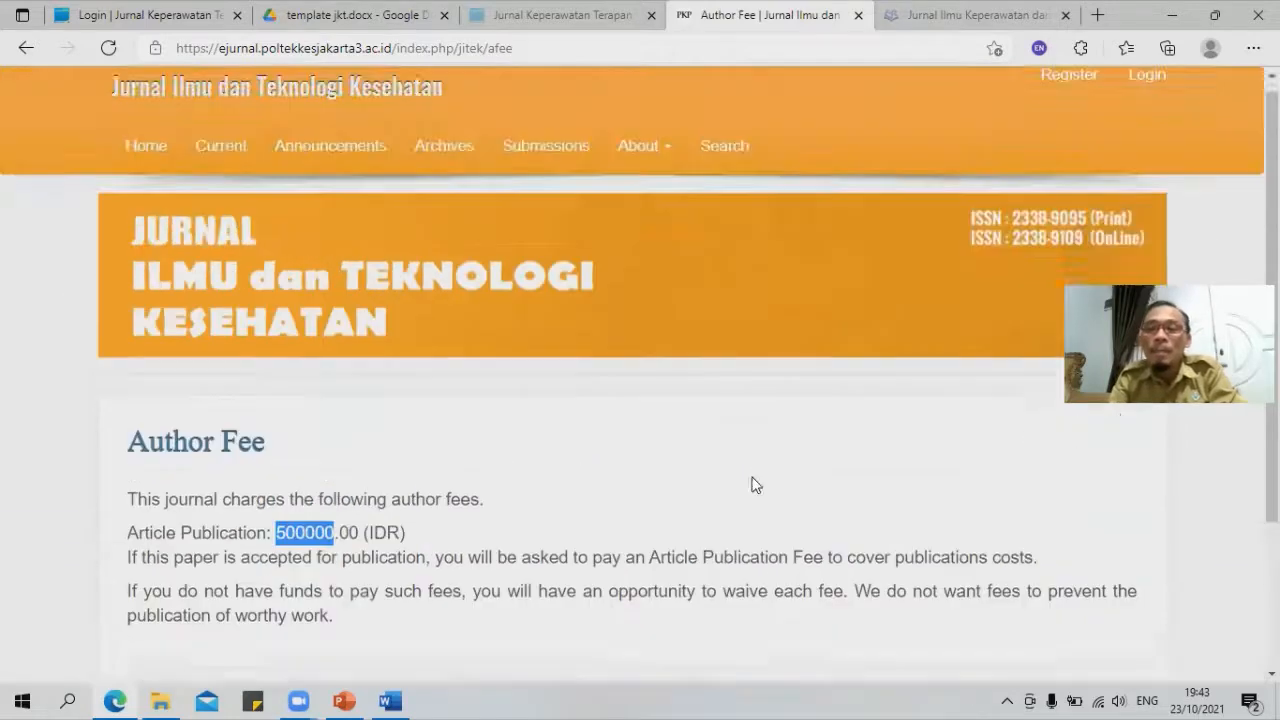
scroll(922, 551, down, 3)
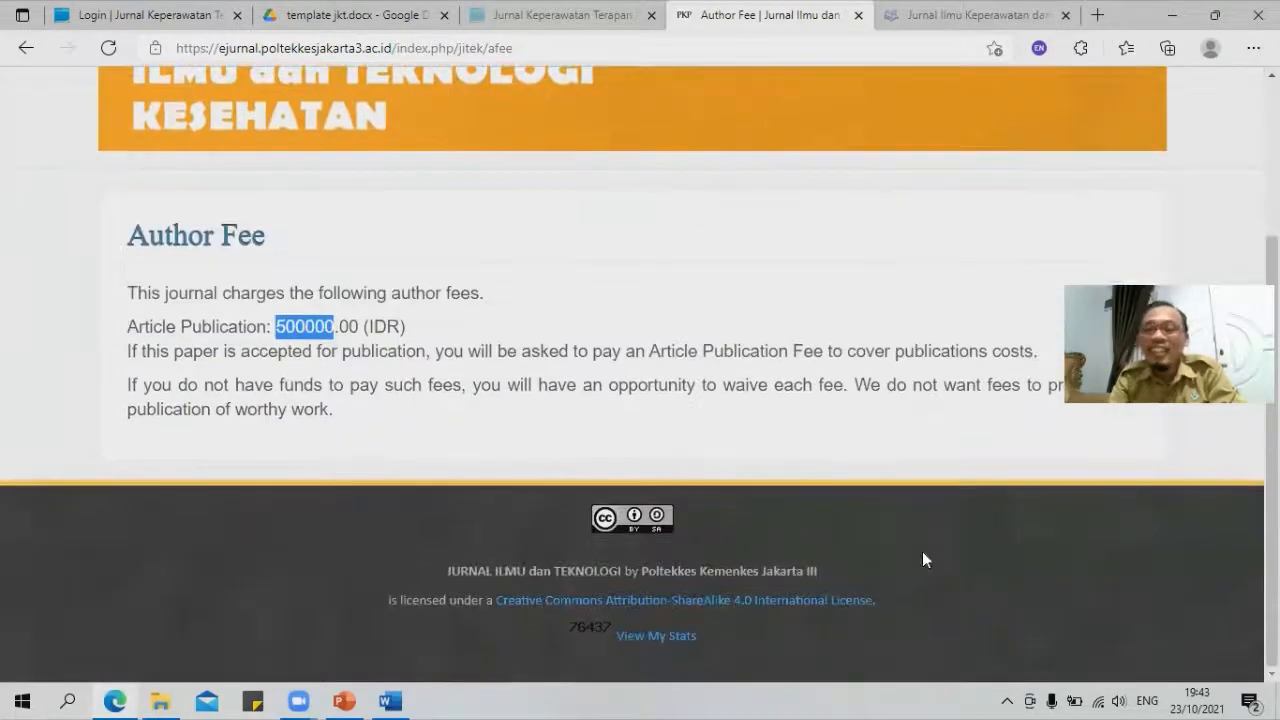
click(26, 50)
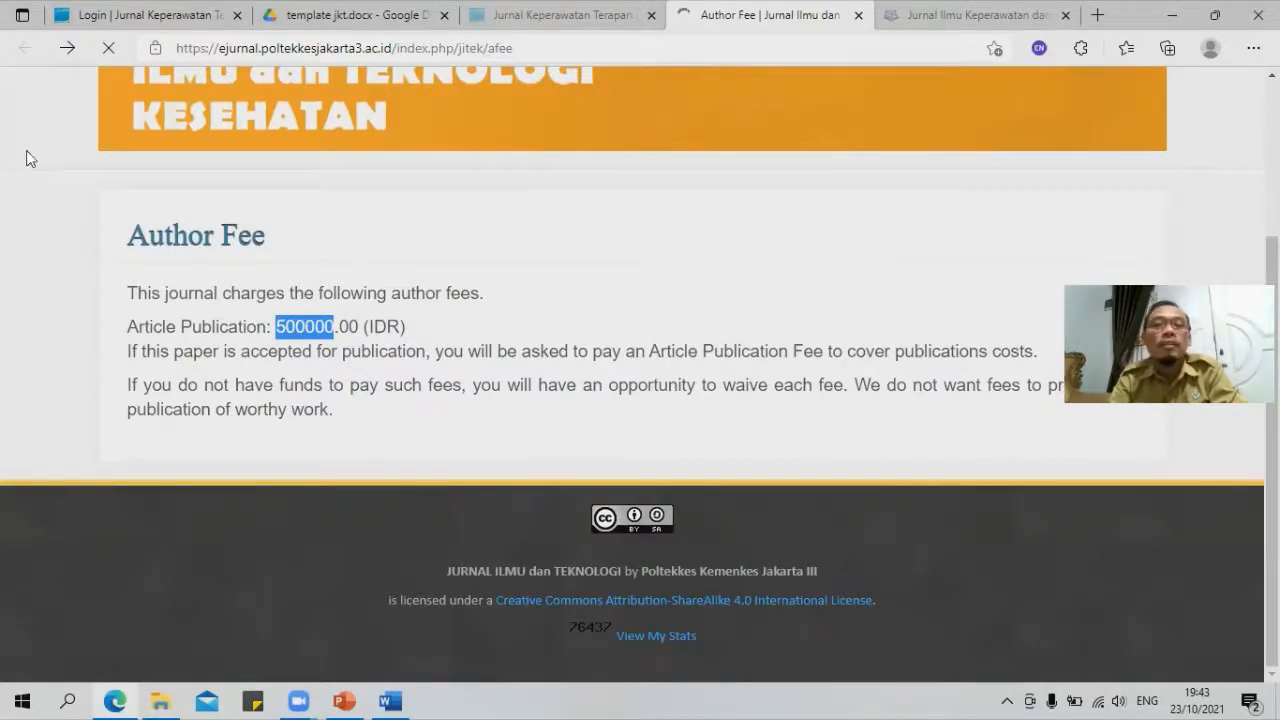
scroll(960, 368, up, 3)
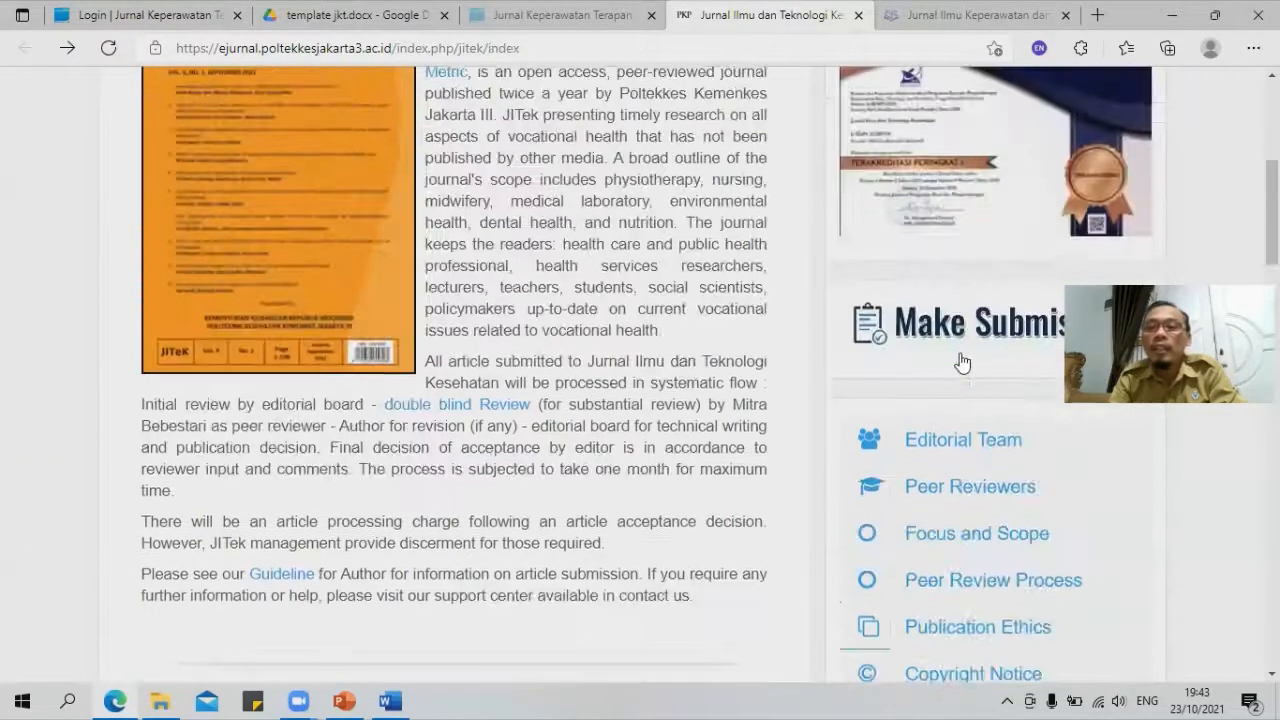
scroll(960, 363, up, 2)
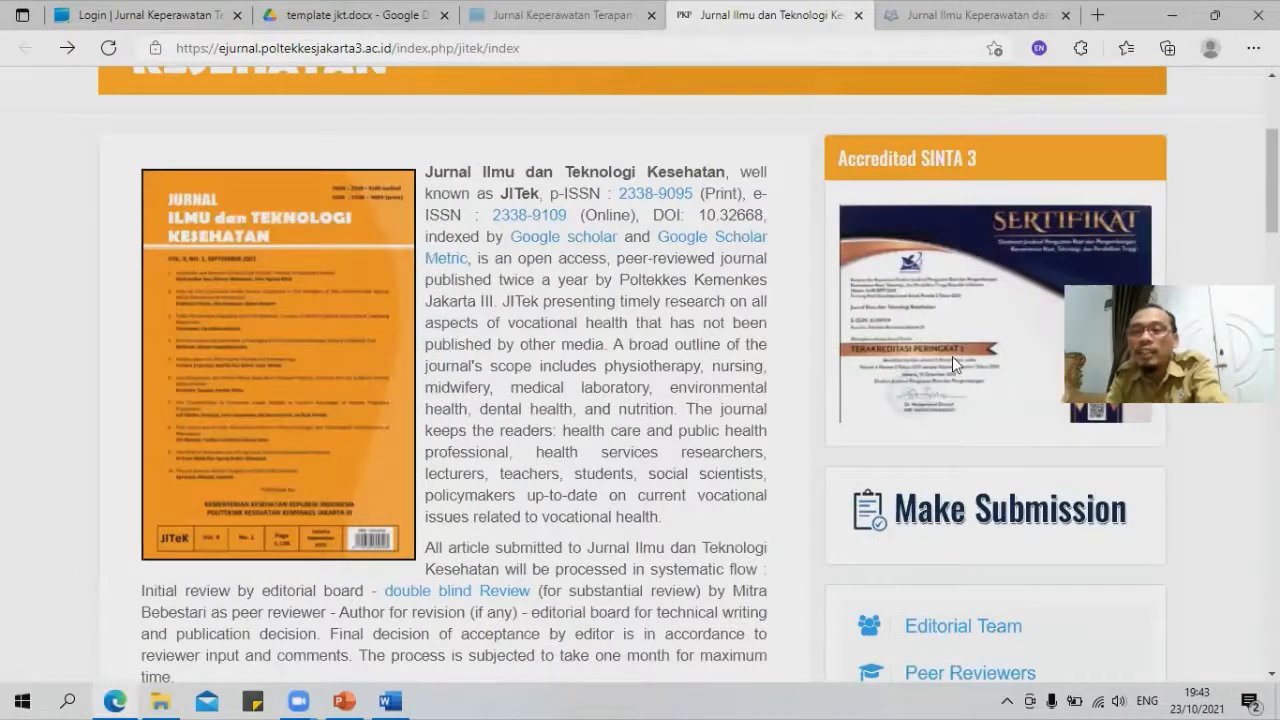
right_click(952, 356)
click(975, 22)
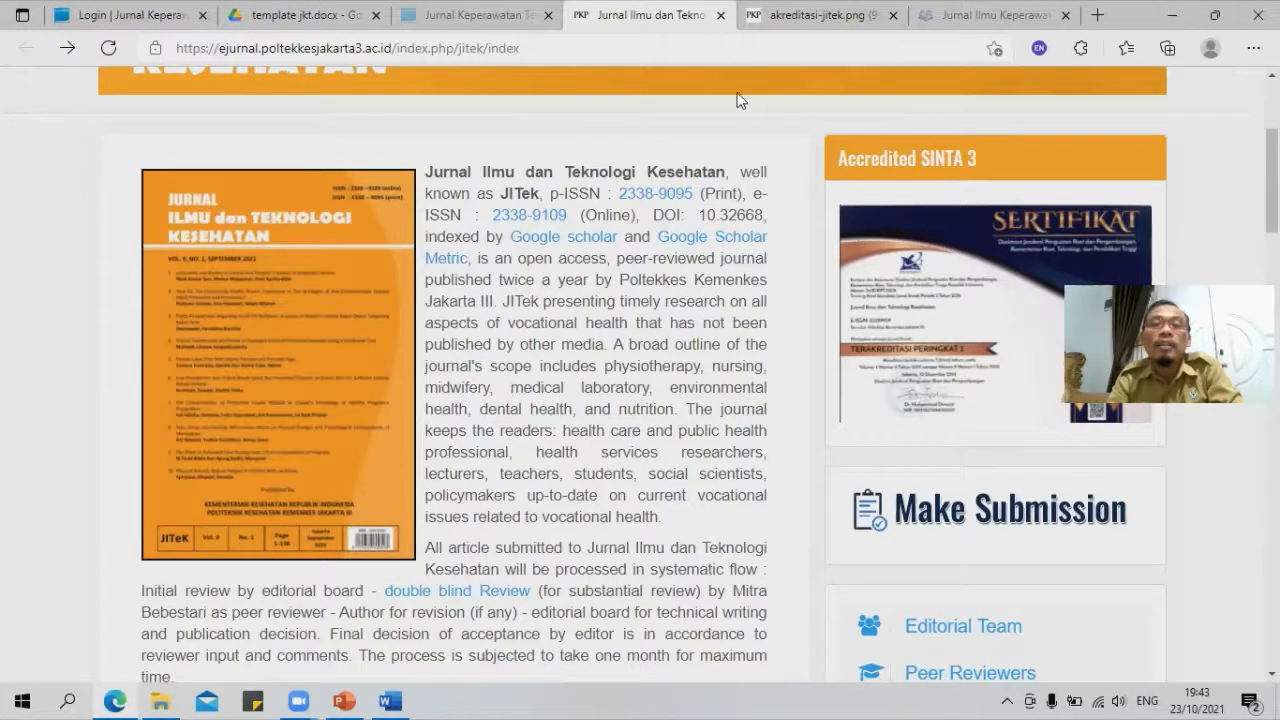
click(745, 22)
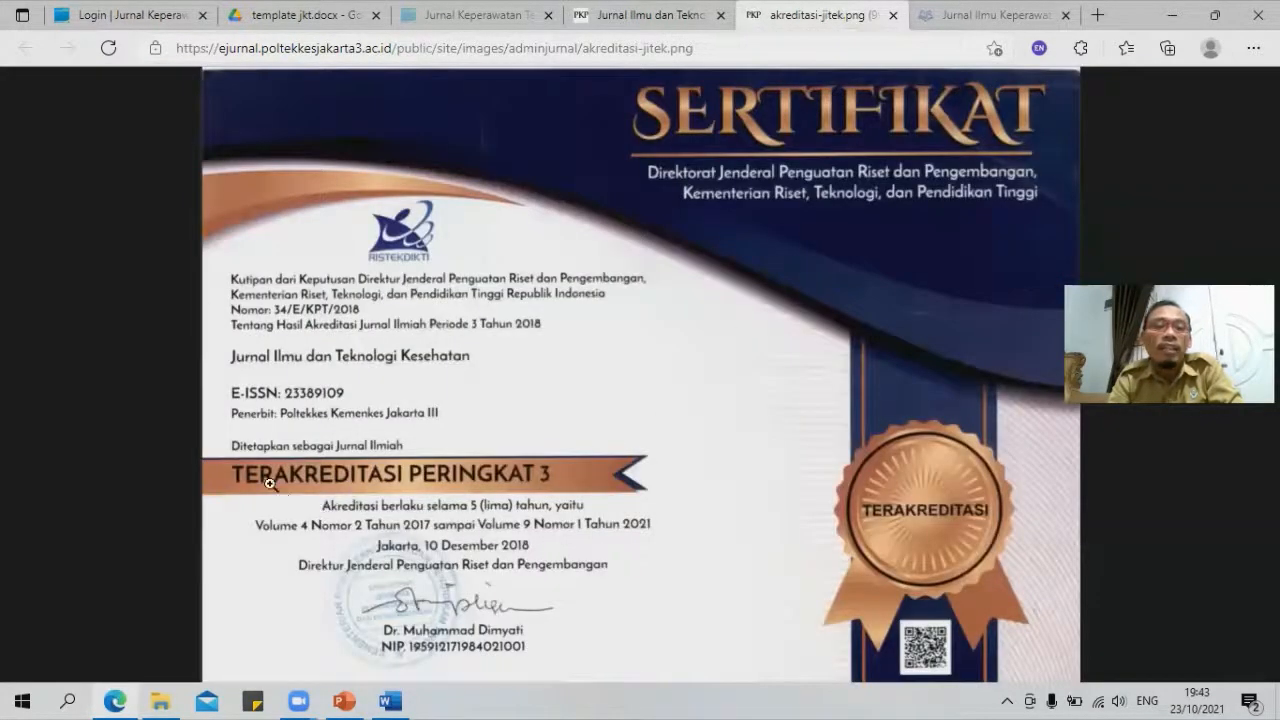
click(484, 484)
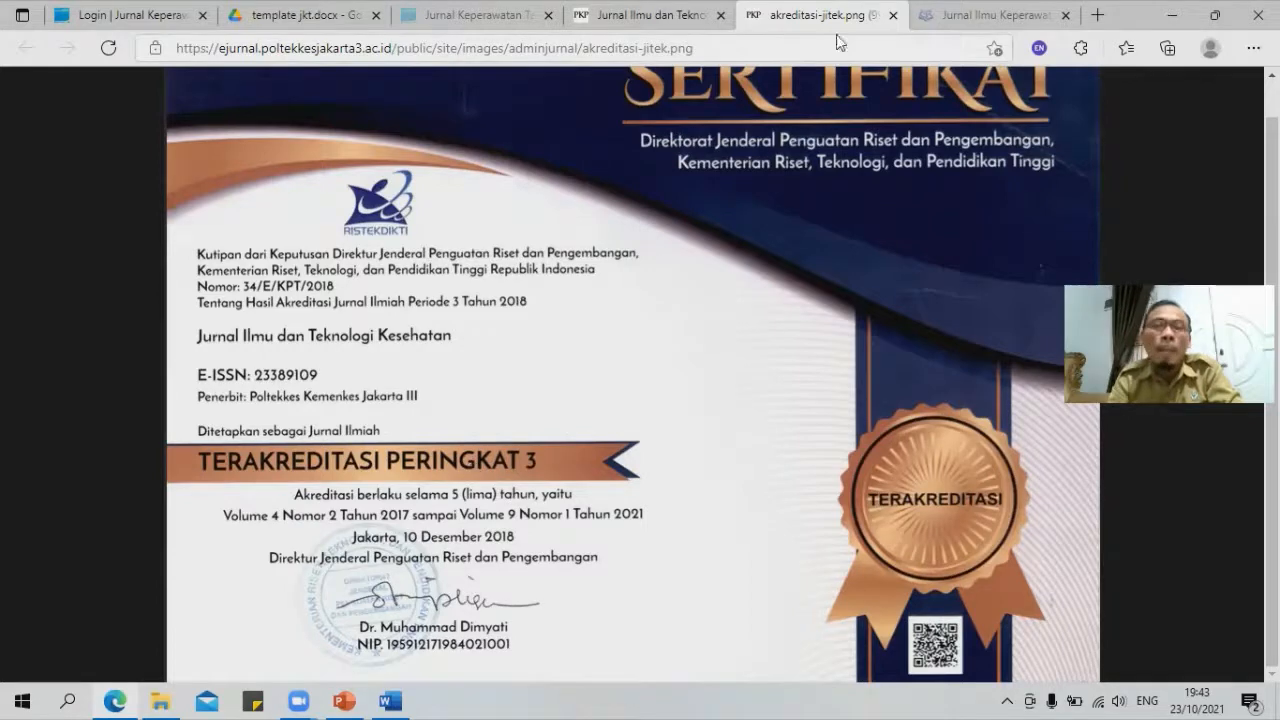
click(893, 15)
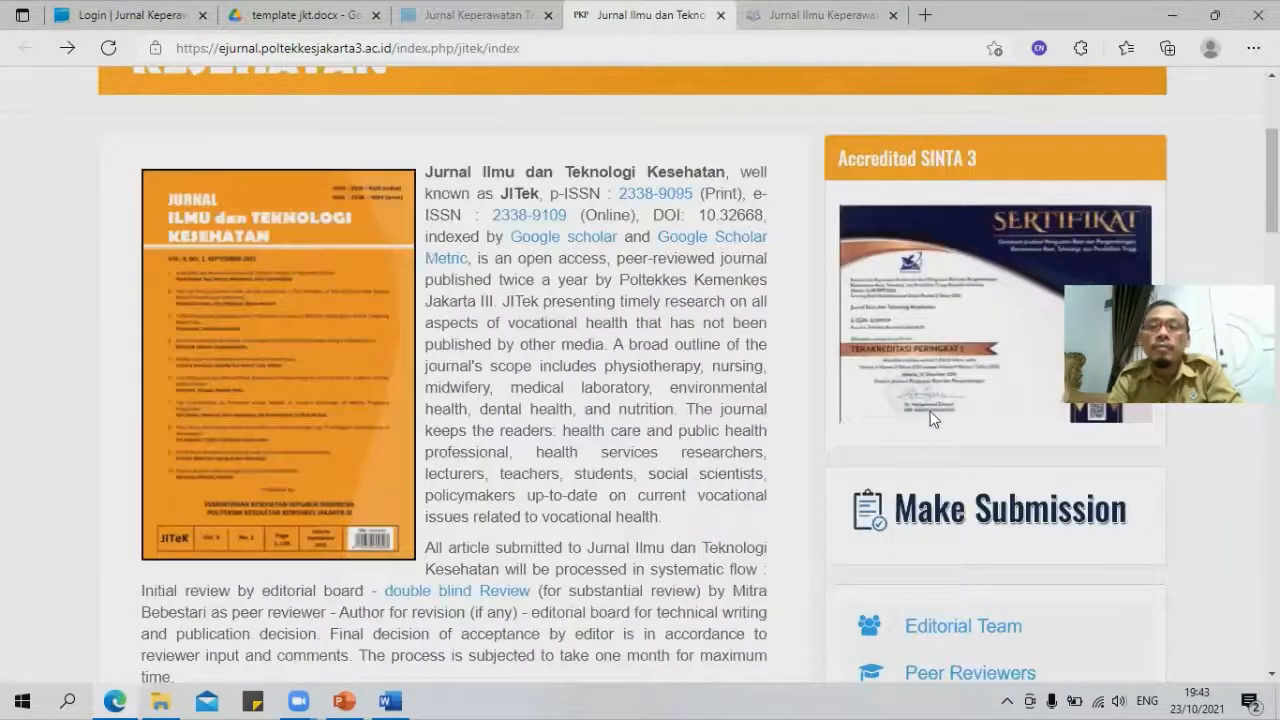
scroll(930, 411, down, 2)
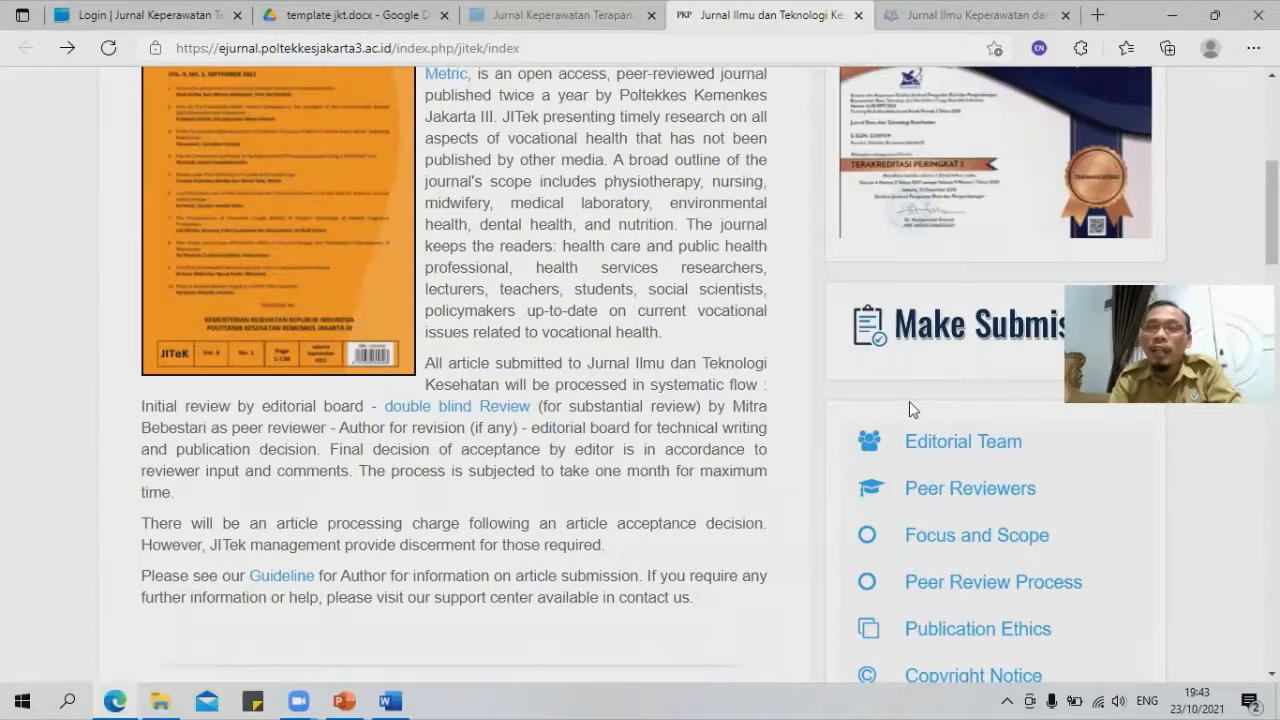
scroll(909, 401, down, 5)
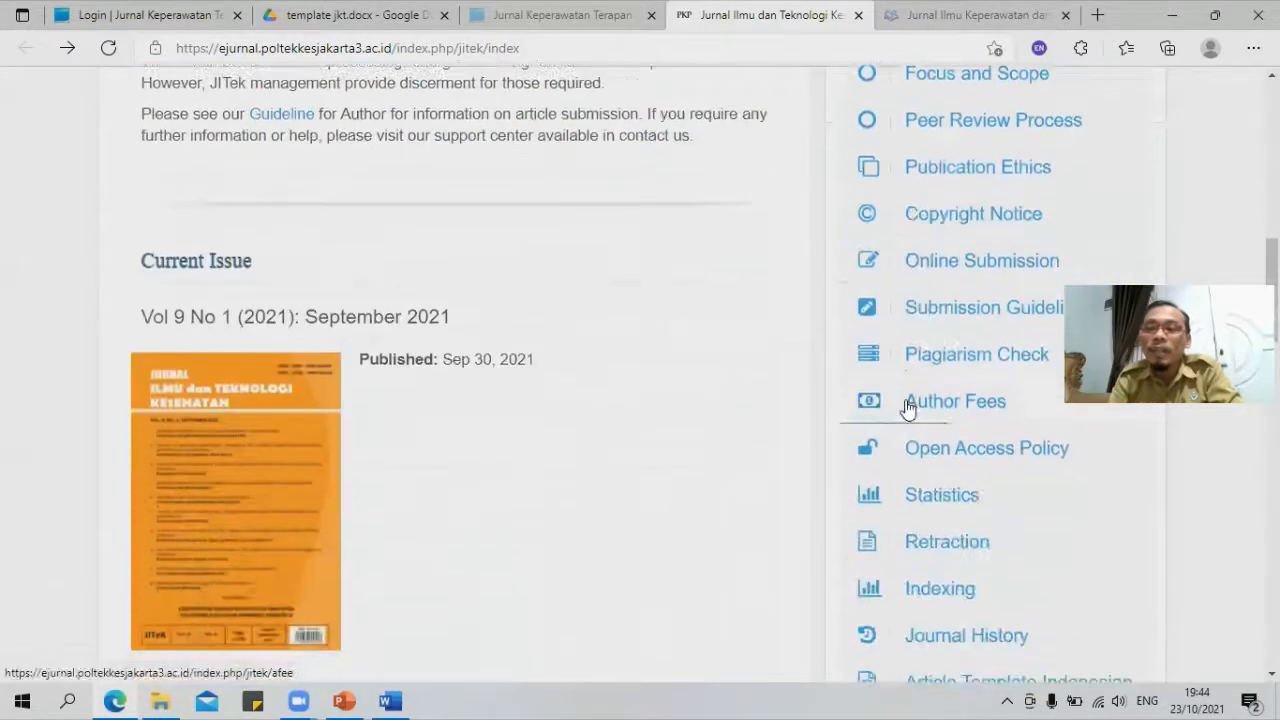
scroll(935, 503, down, 3)
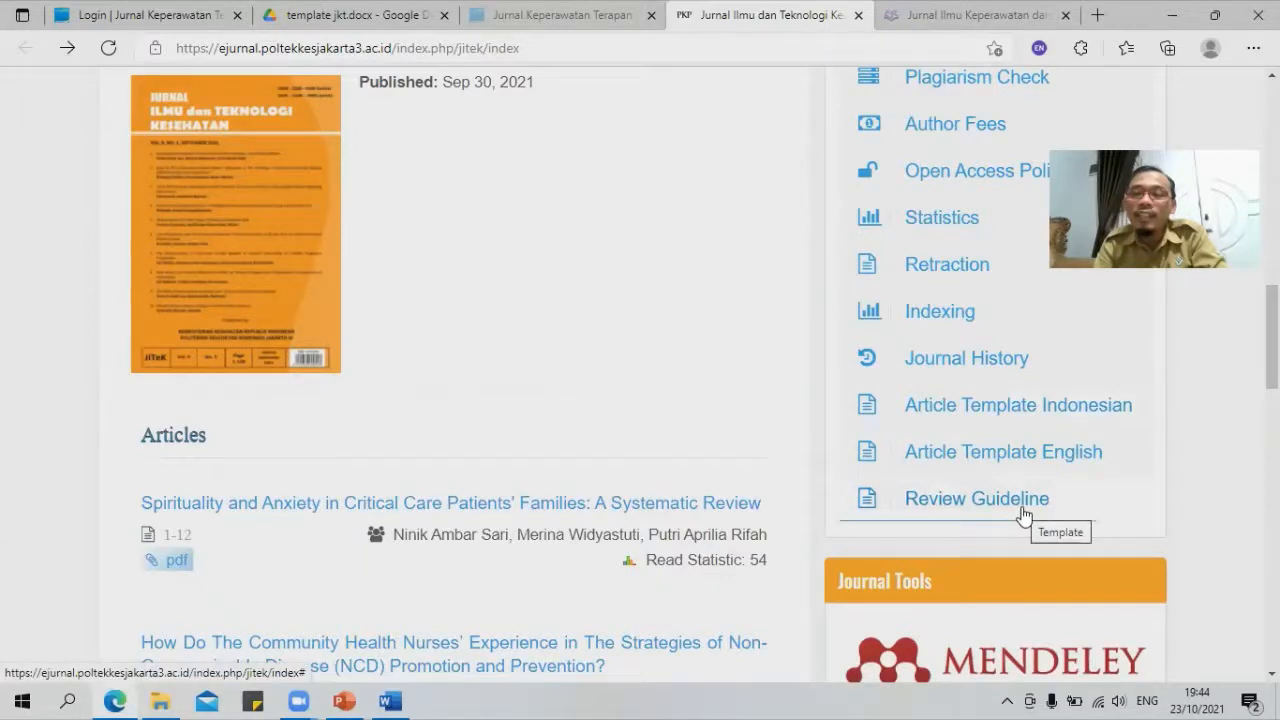
click(1014, 410)
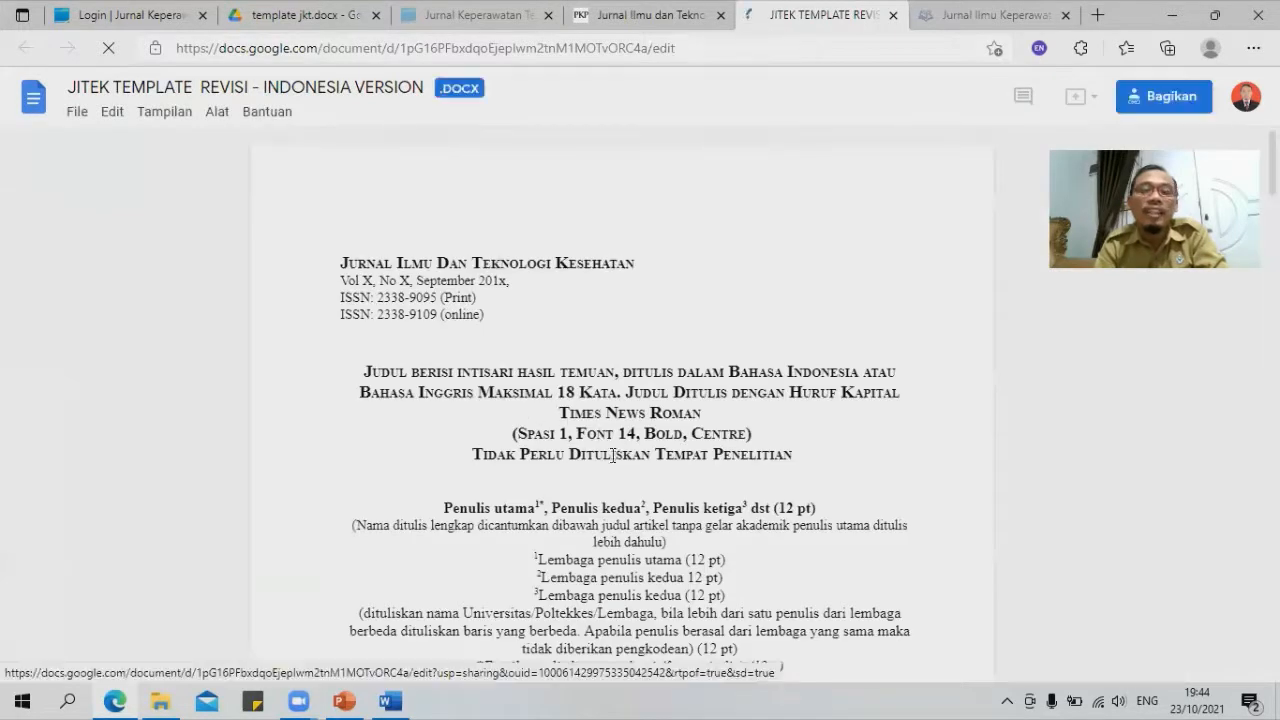
scroll(669, 451, down, 2)
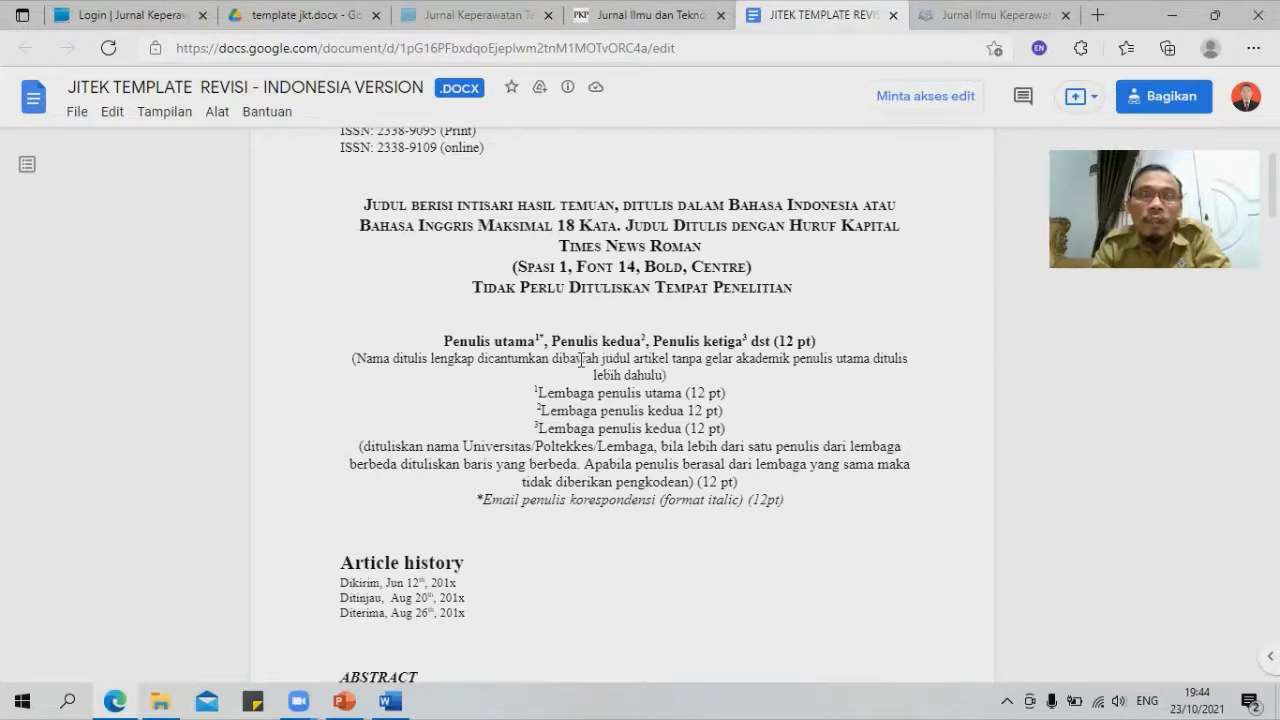
scroll(611, 397, up, 3)
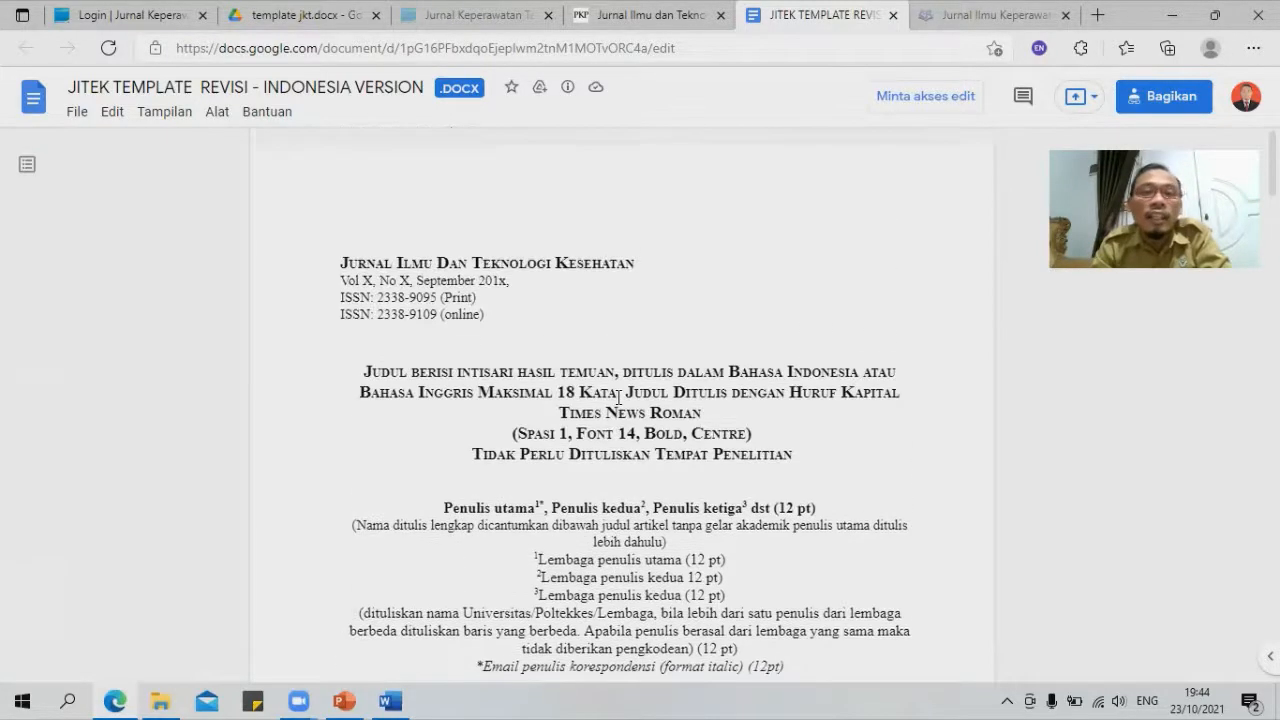
scroll(615, 392, down, 1)
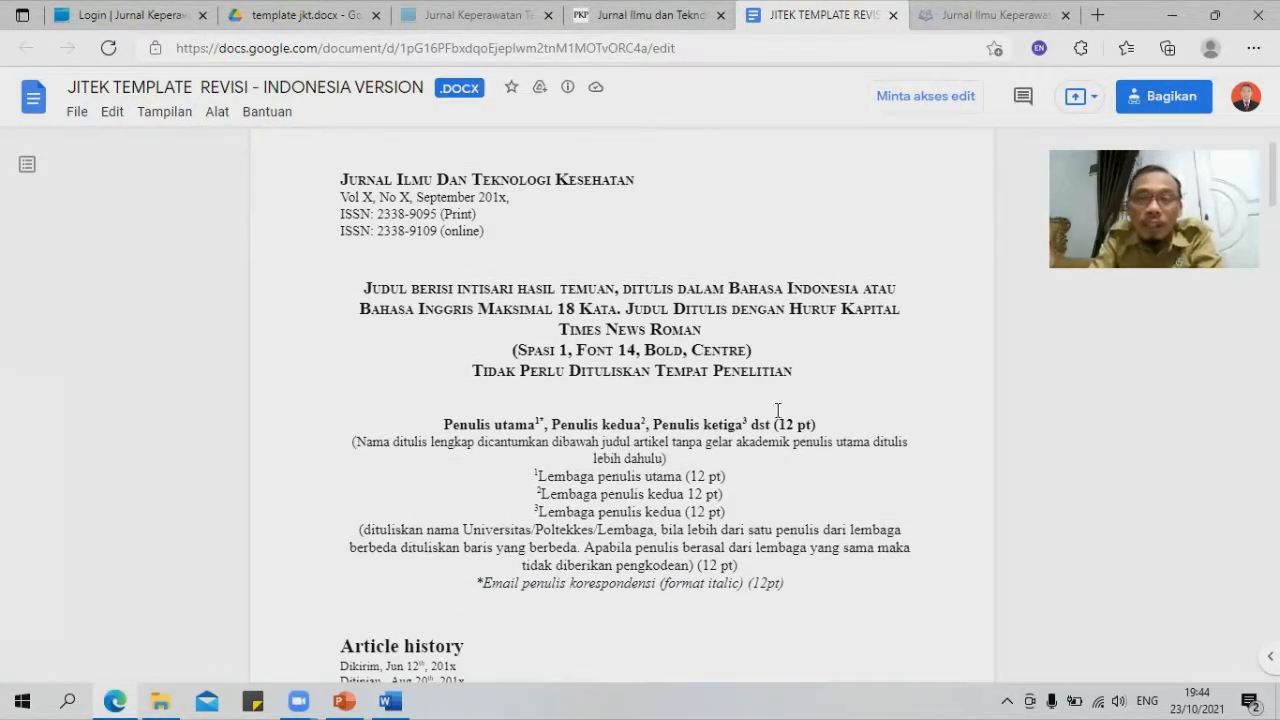
drag(783, 418, 807, 421)
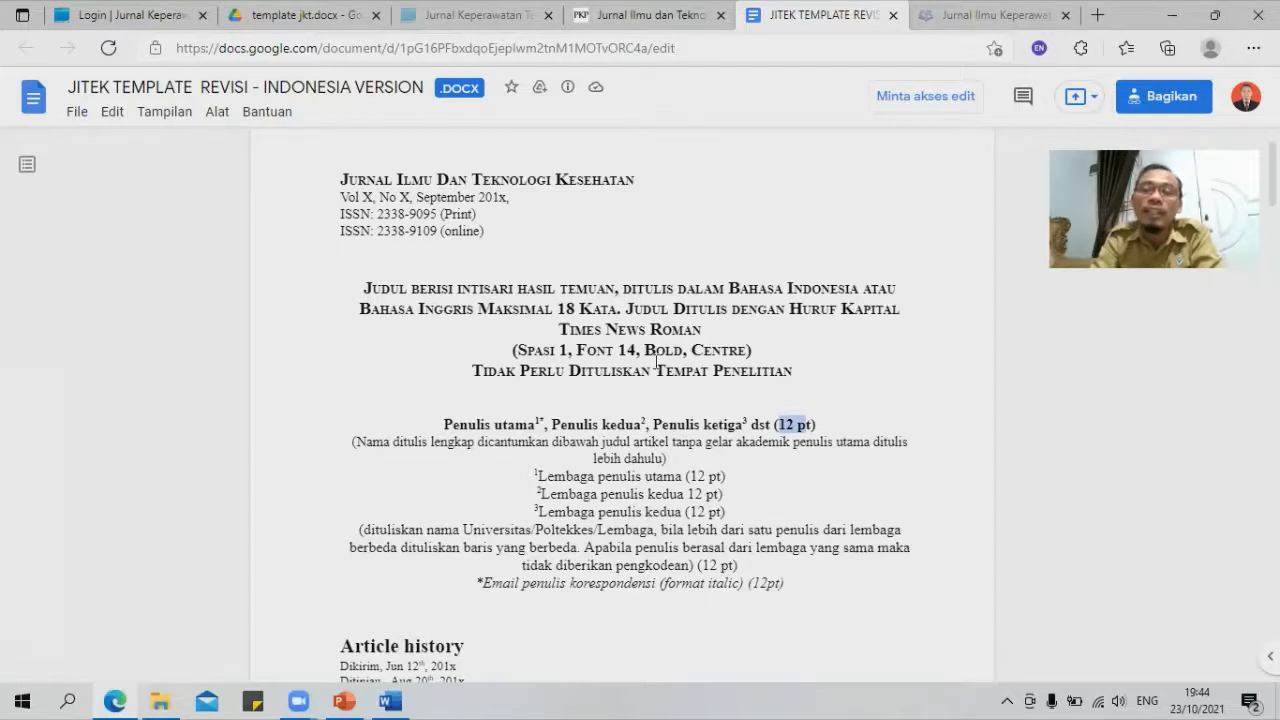
click(893, 15)
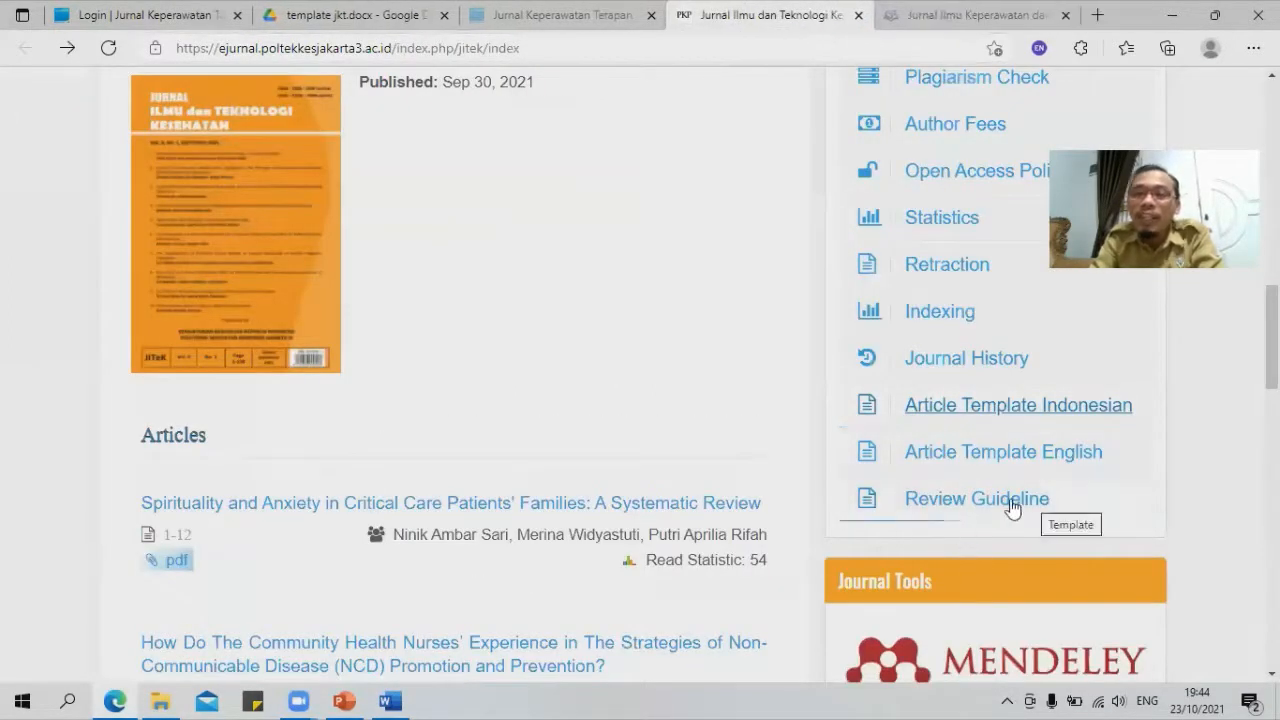
Step: Open the JITek Register form, tick and untick the privacy consent box, and scroll back up
scroll(716, 321, up, 8)
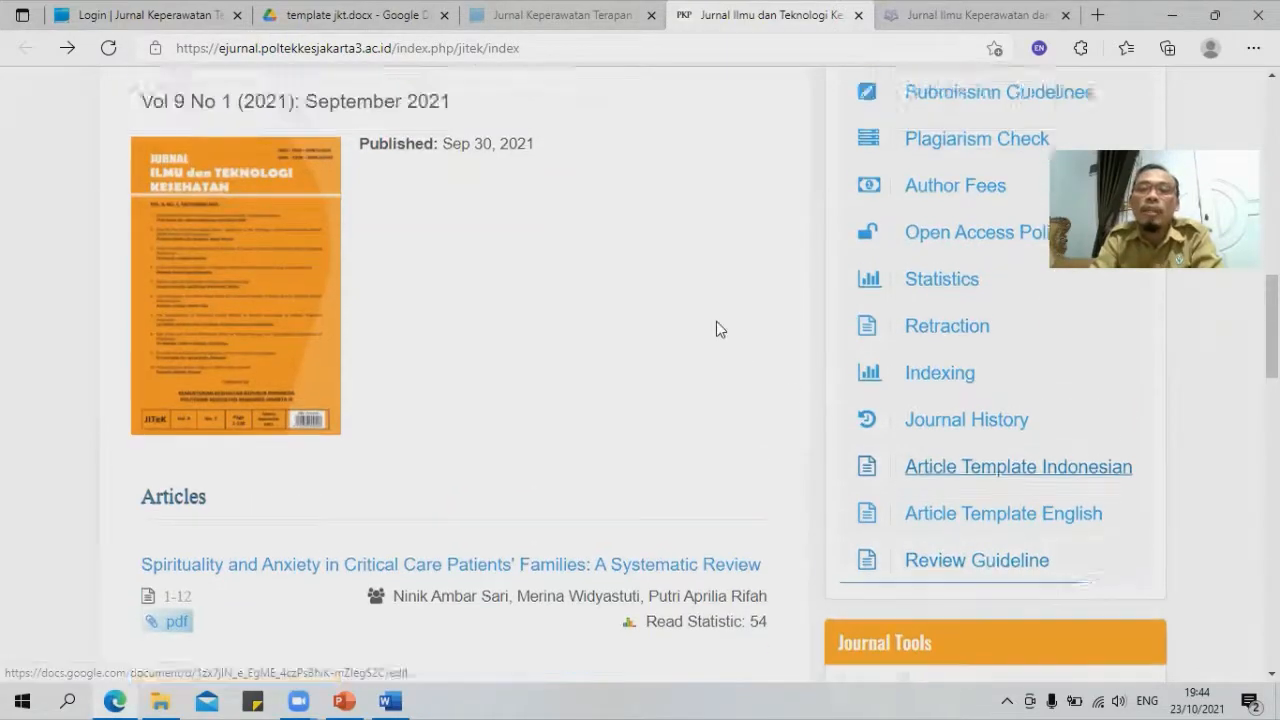
scroll(896, 216, up, 3)
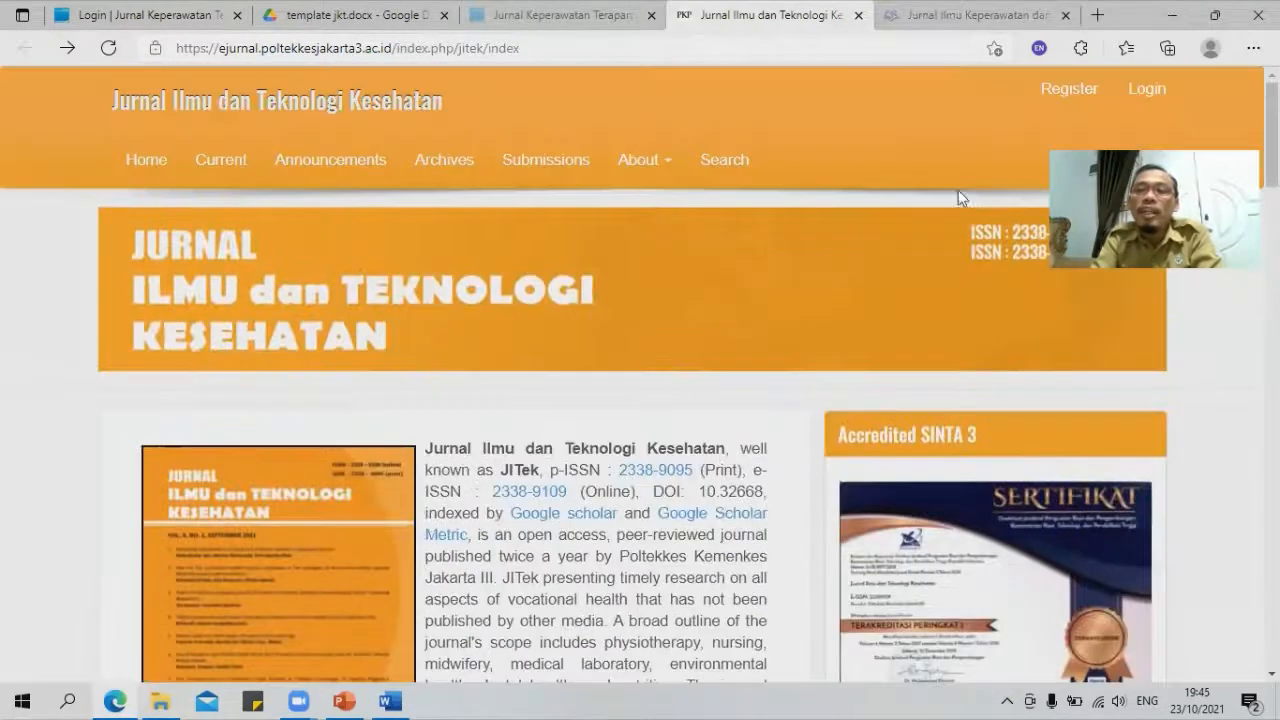
click(1067, 92)
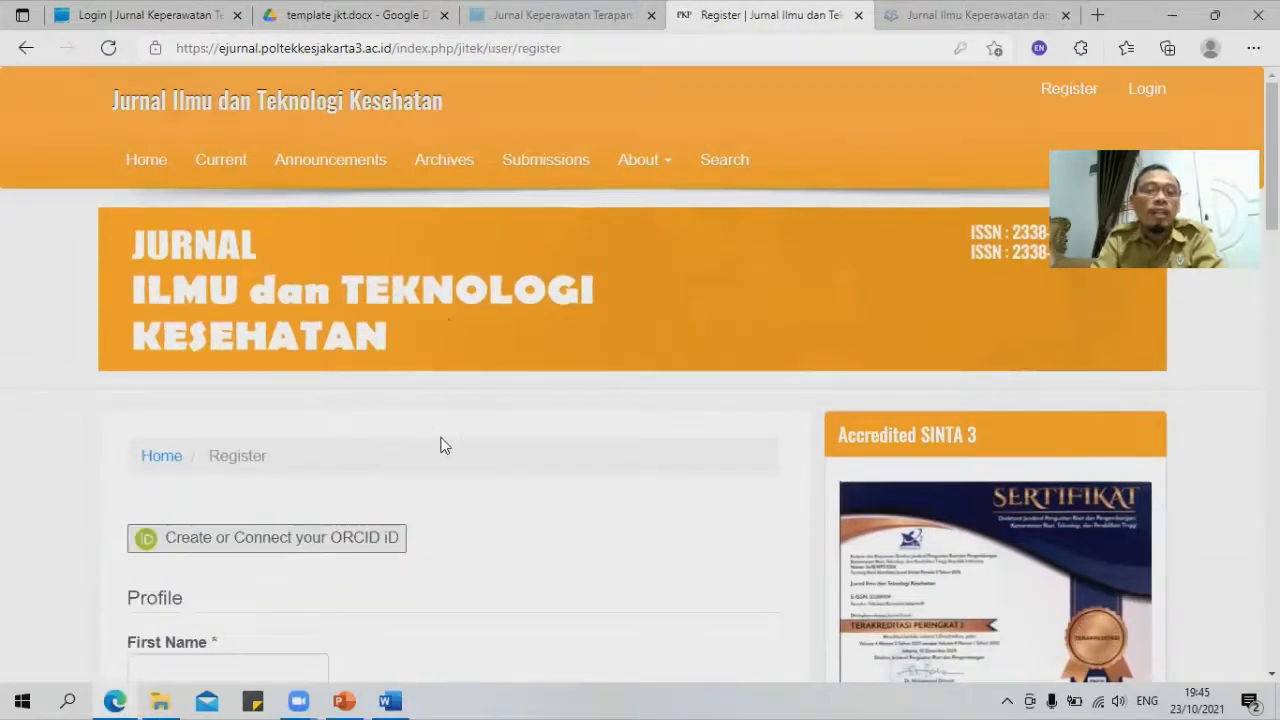
scroll(423, 420, down, 5)
scroll(418, 413, down, 4)
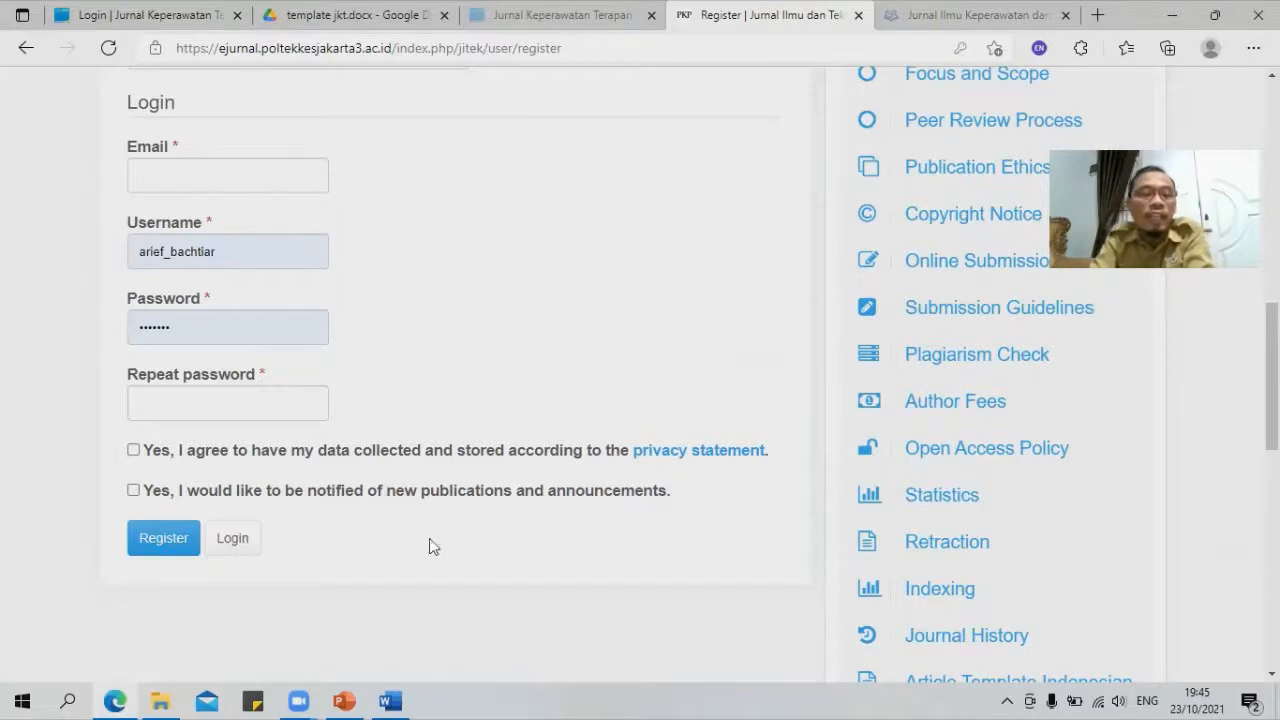
click(133, 450)
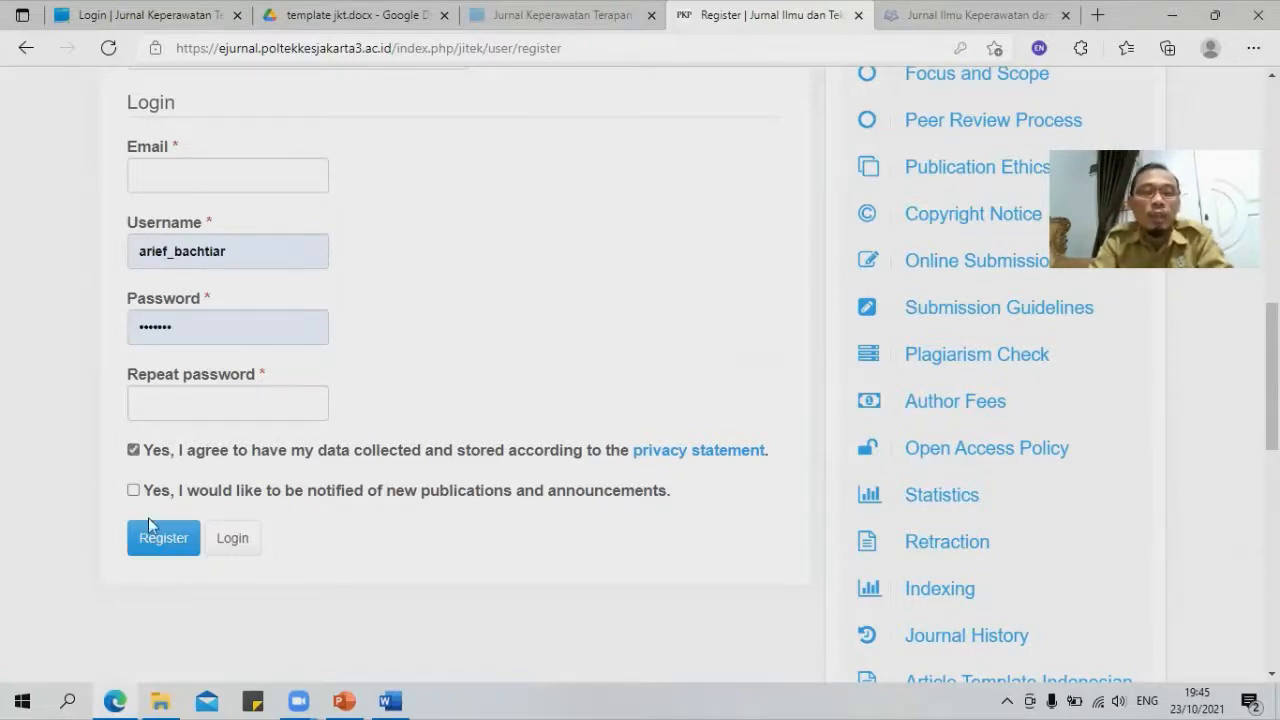
click(133, 450)
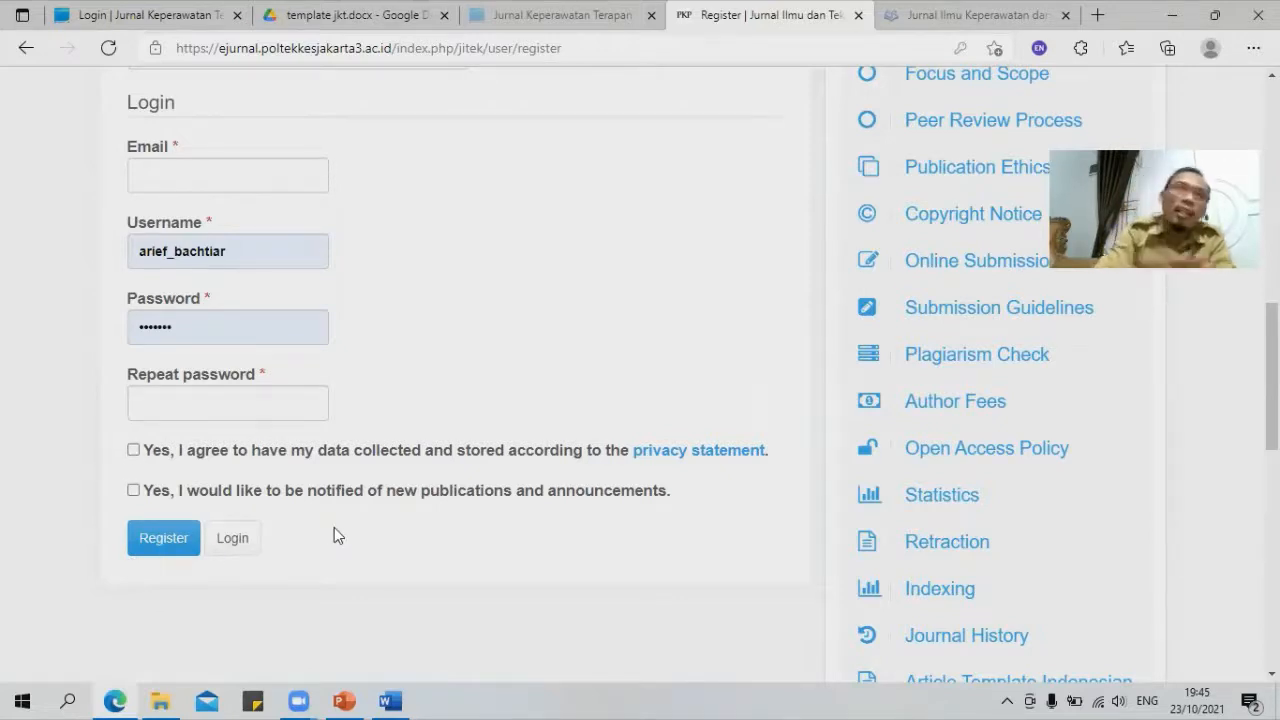
scroll(383, 500, up, 8)
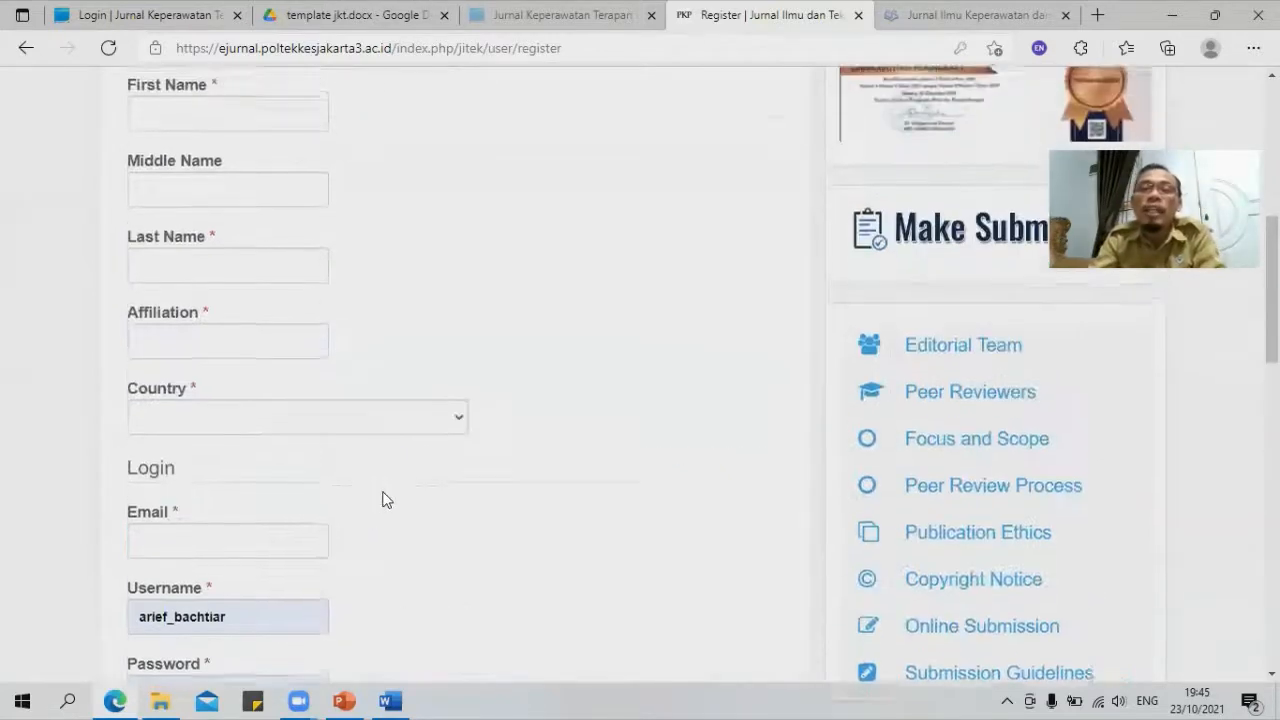
scroll(387, 500, up, 1)
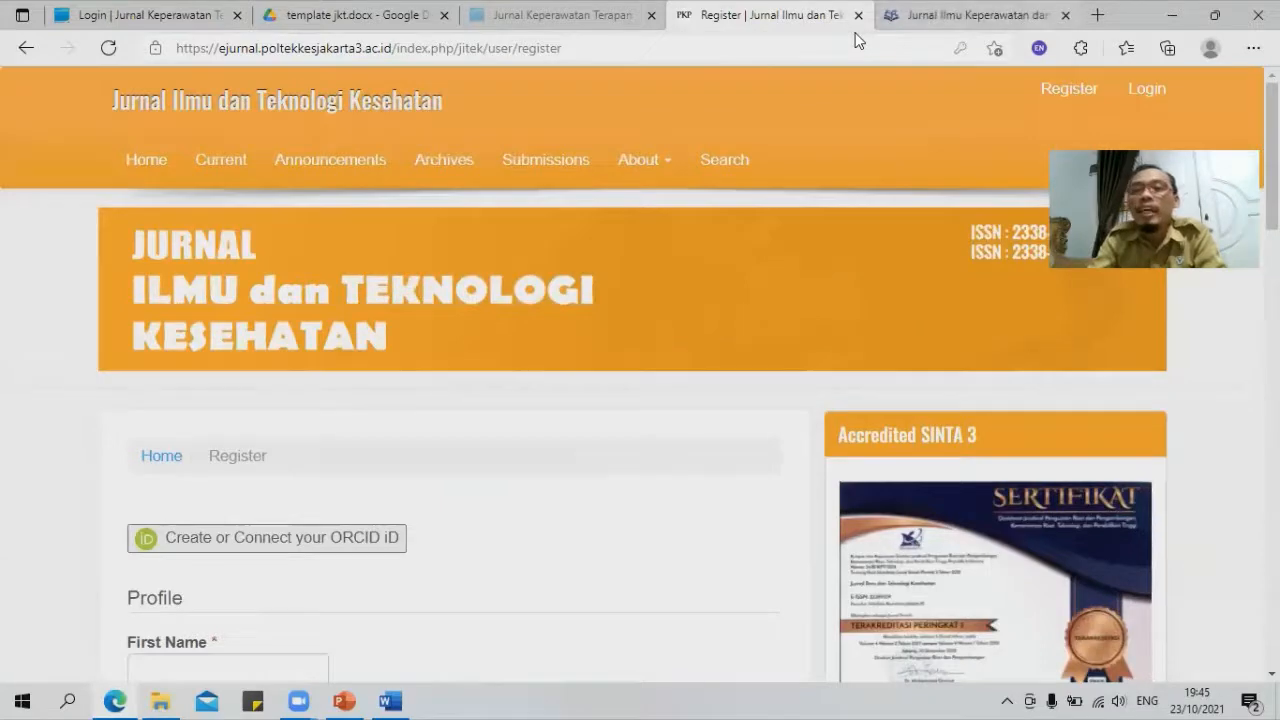
Step: Show PowerPoint slide 3, Registrasi dan Submit Jurnal, then return to the JIKK homepage
click(905, 15)
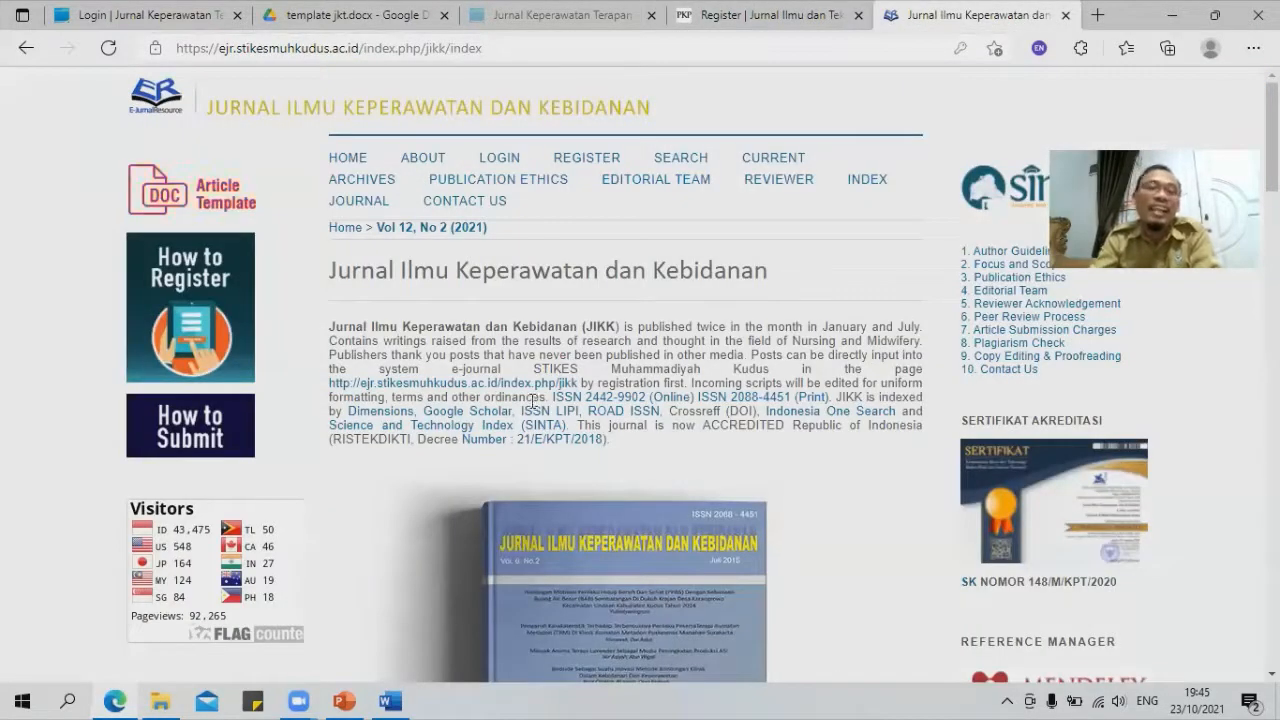
click(344, 700)
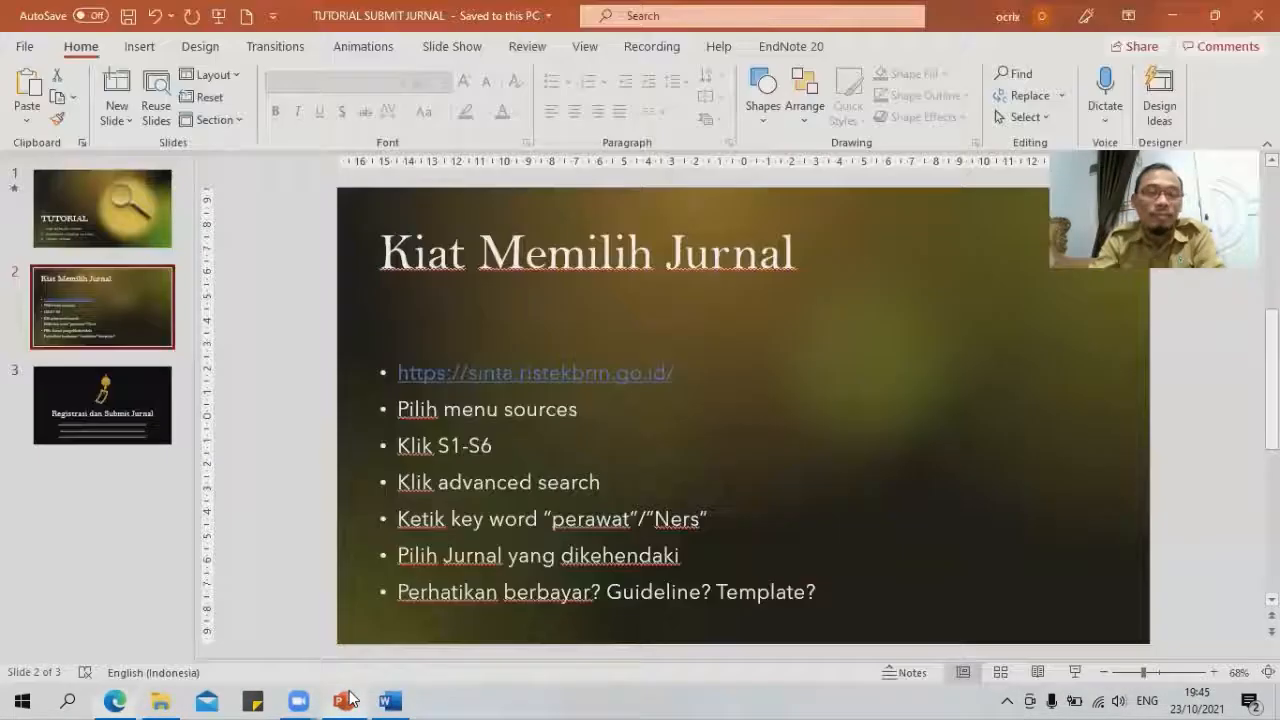
click(77, 438)
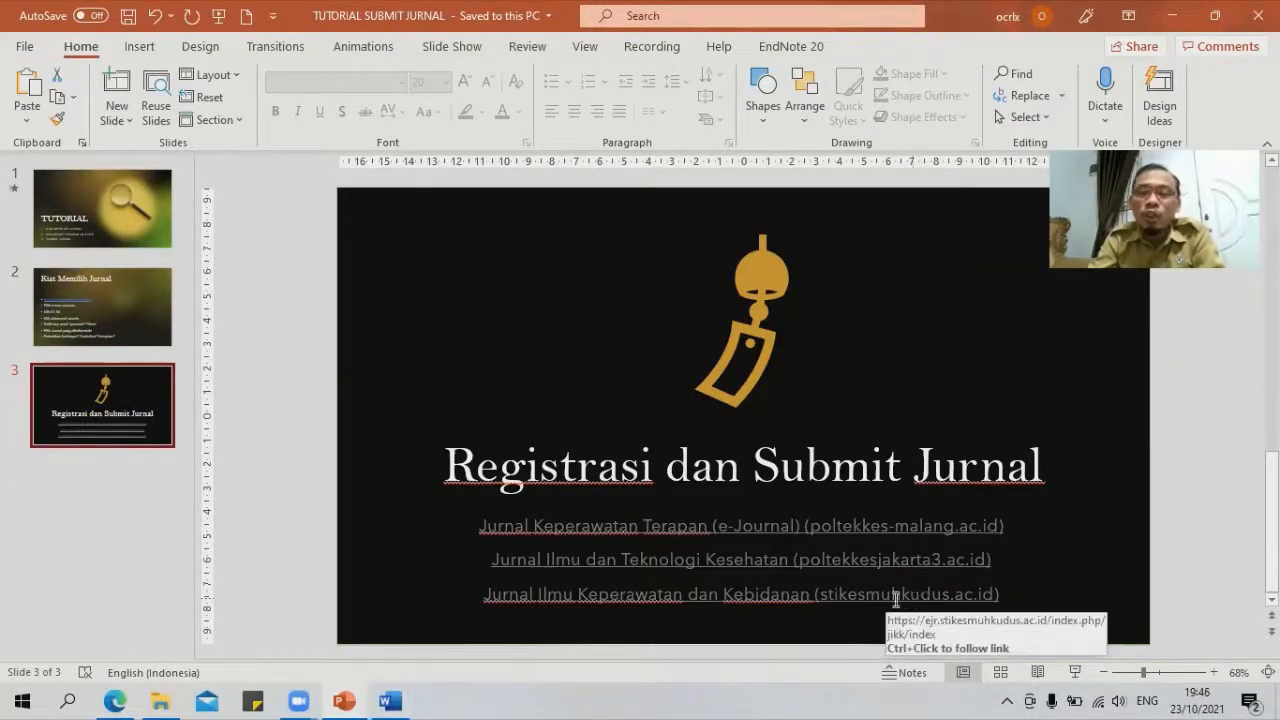
click(119, 699)
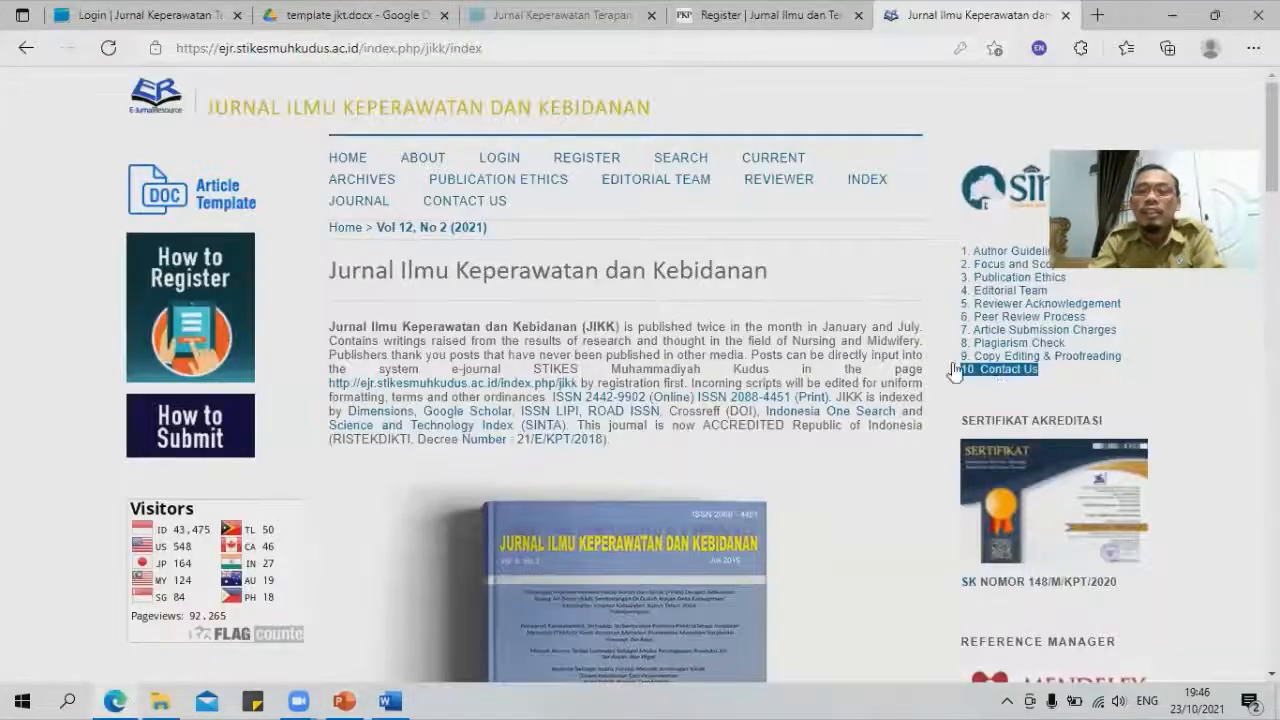
Step: View the SERTIFIKAT AKREDITASI image full size in a new tab, close it, and highlight Article Submission Charges
right_click(1063, 503)
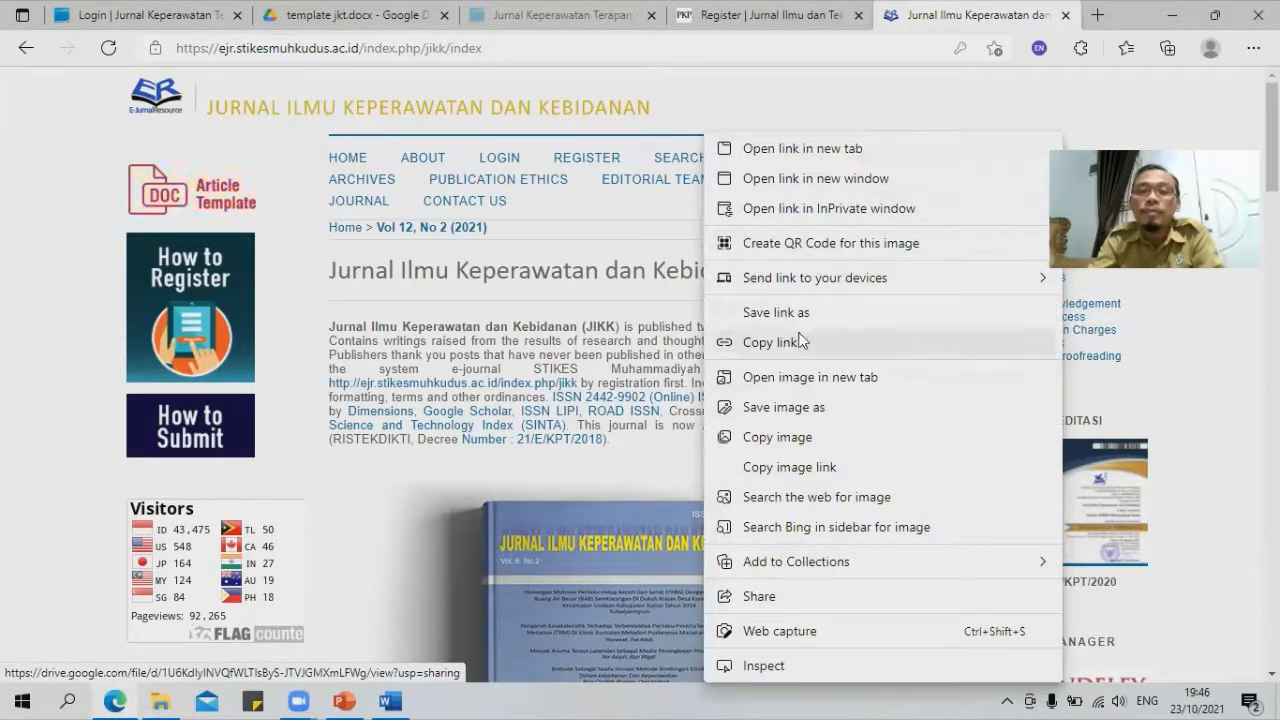
click(790, 378)
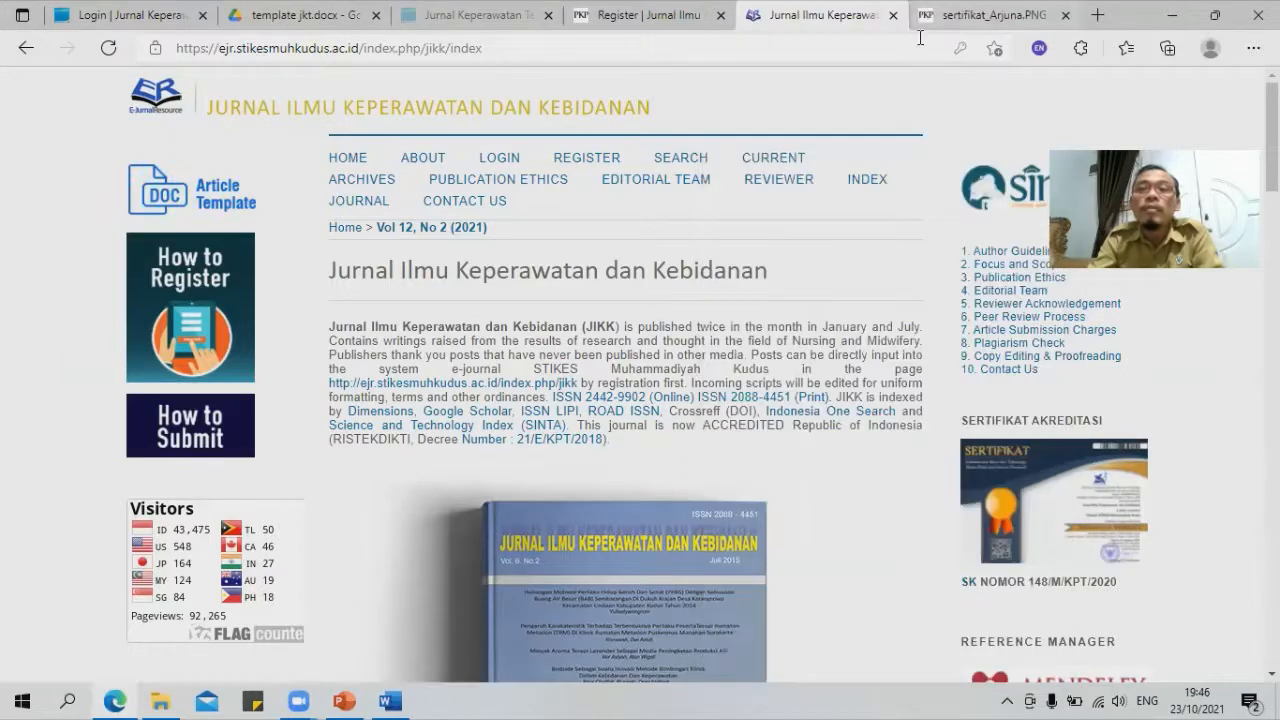
click(990, 15)
click(1058, 508)
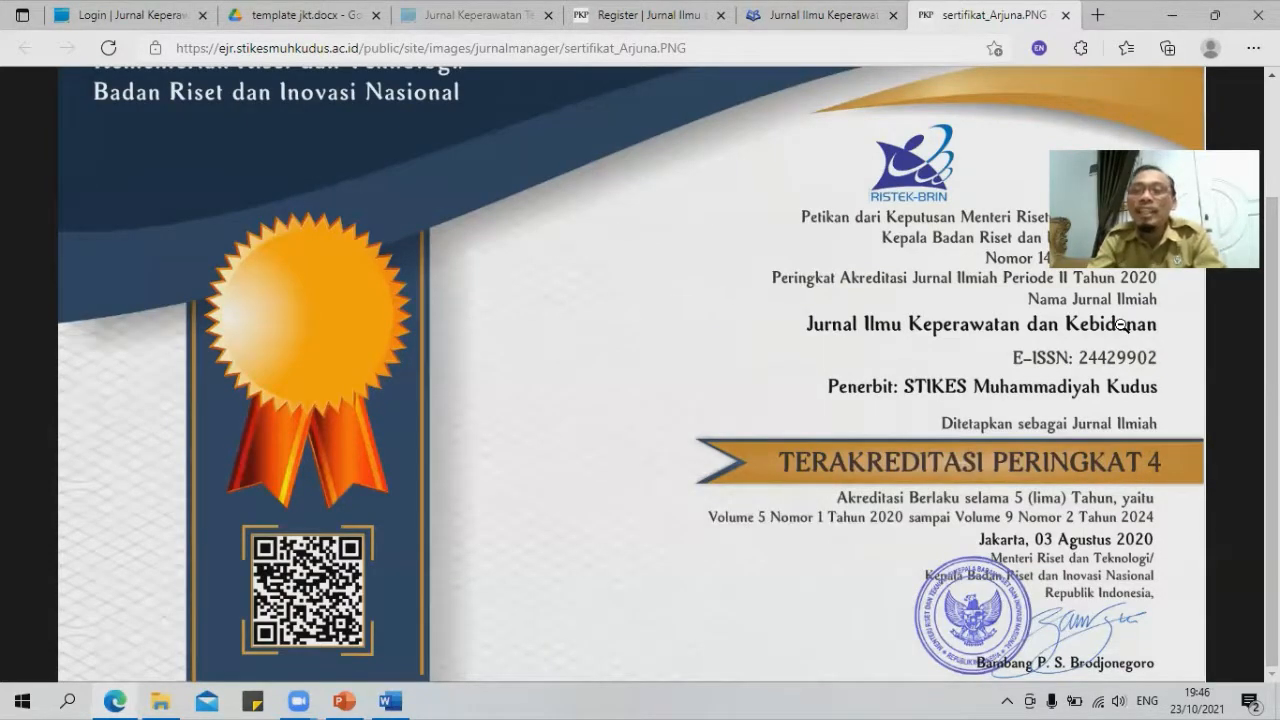
key(ctrl+w)
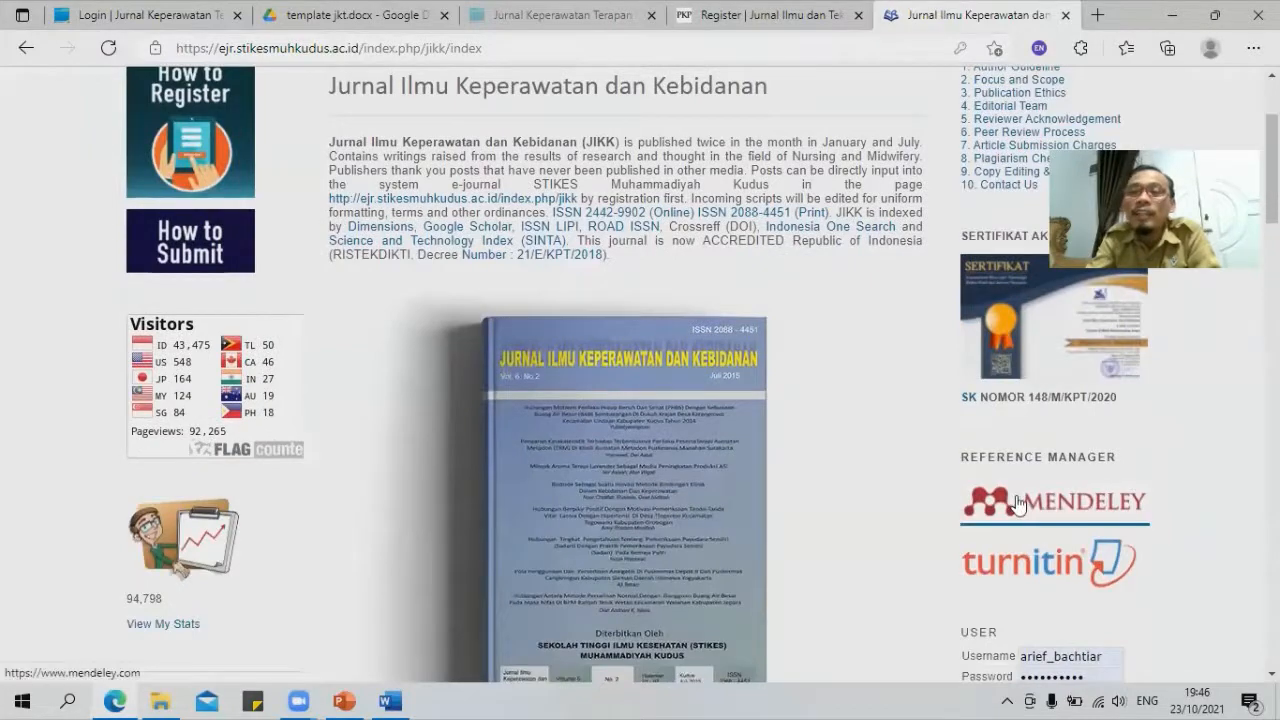
scroll(1016, 502, down, 8)
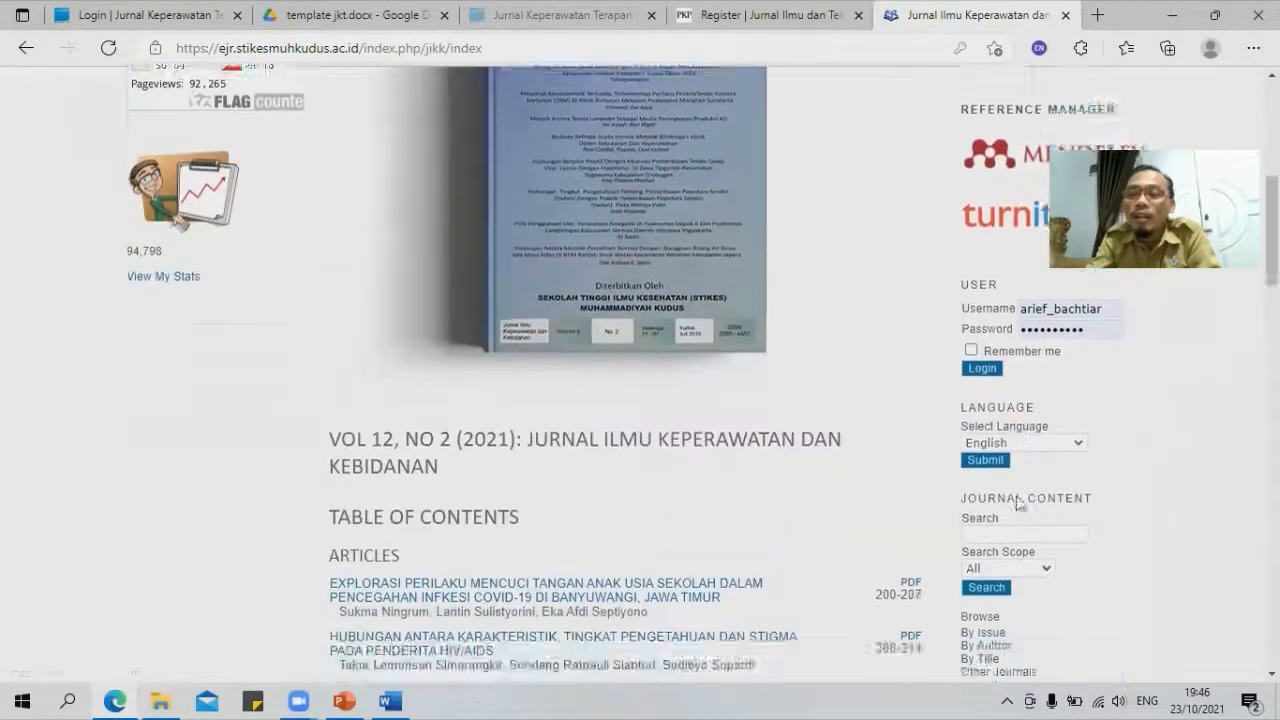
scroll(1016, 511, up, 8)
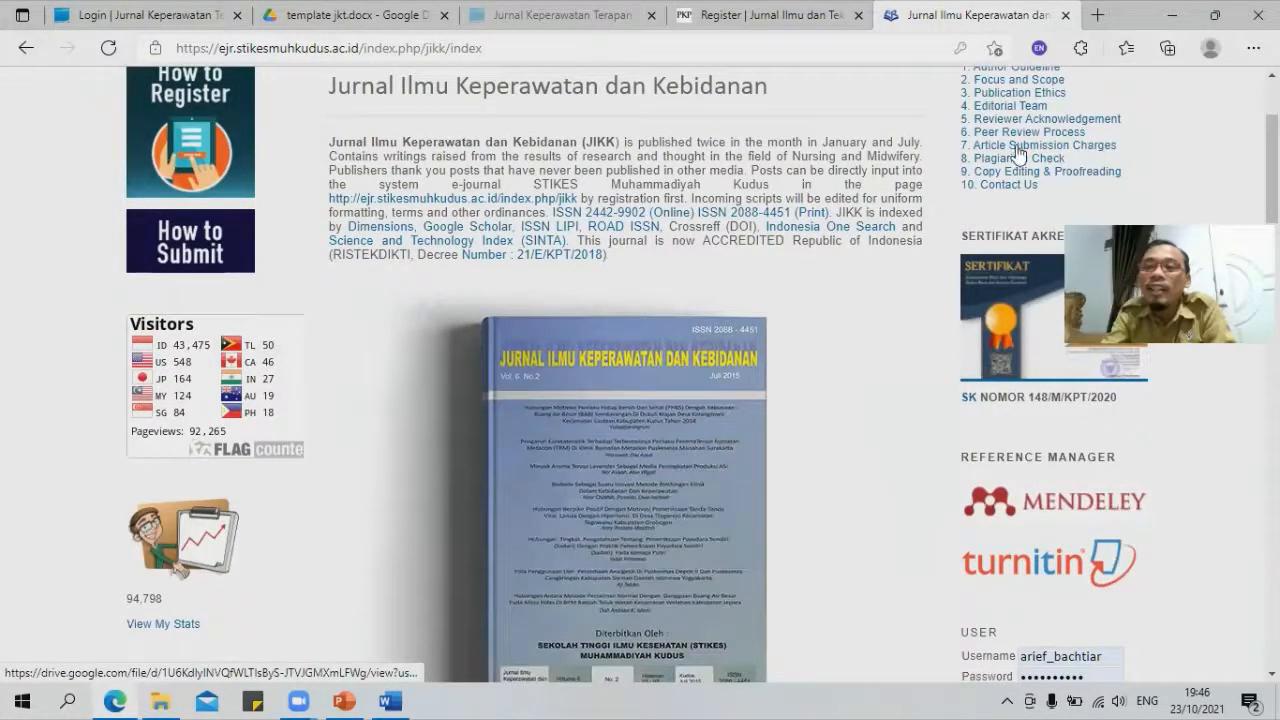
triple_click(1078, 148)
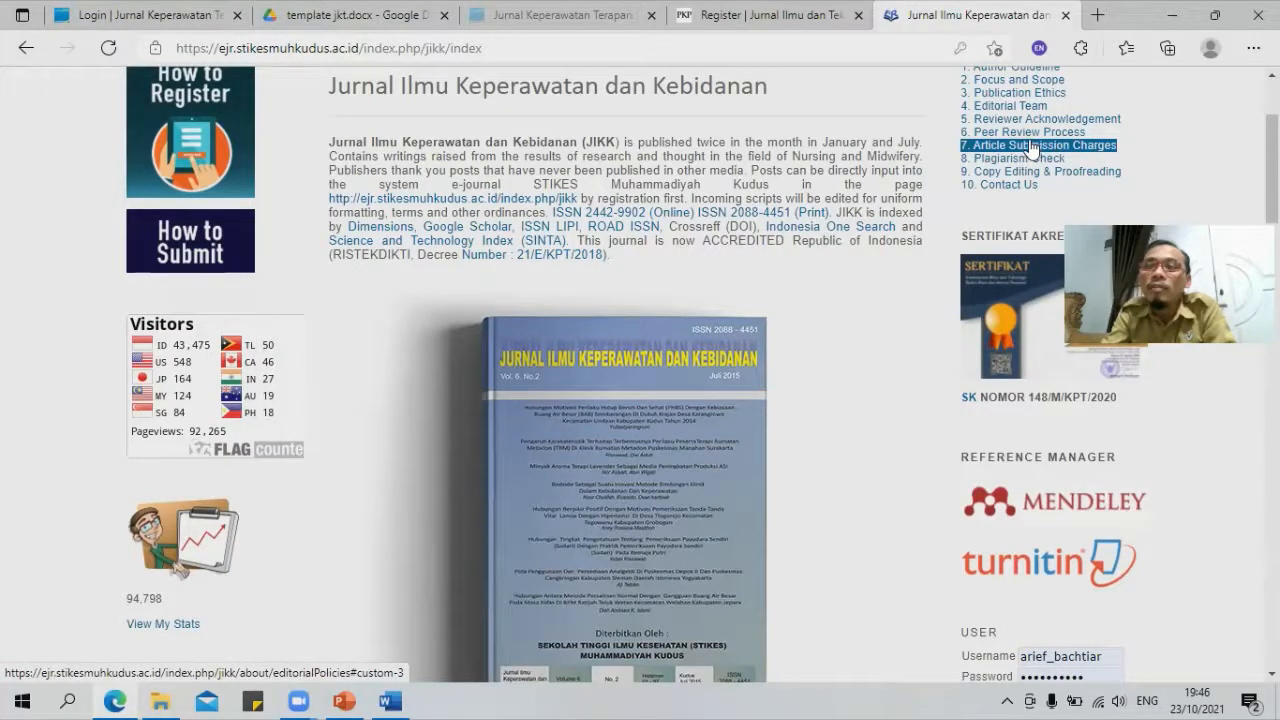
Step: Open section 7, Article Submission Charges, highlight IDR 800 K, and scroll up to Focus and Scope
click(988, 138)
click(988, 141)
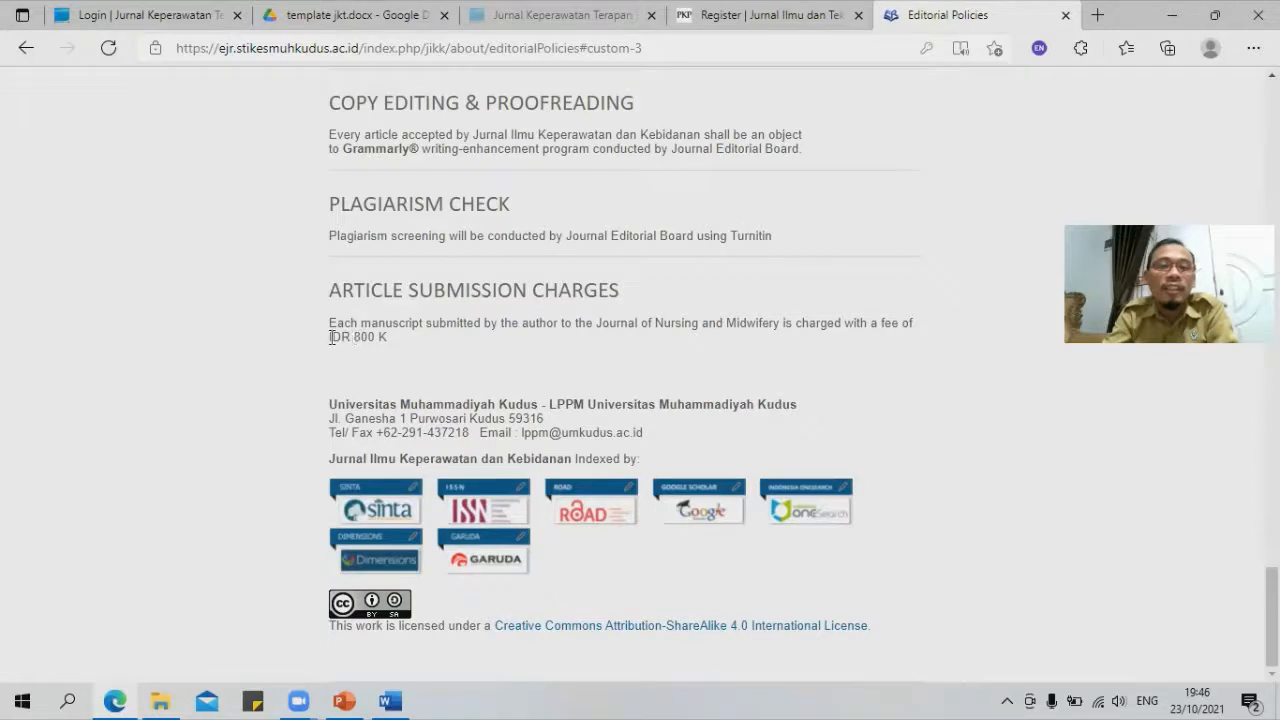
drag(332, 337, 414, 345)
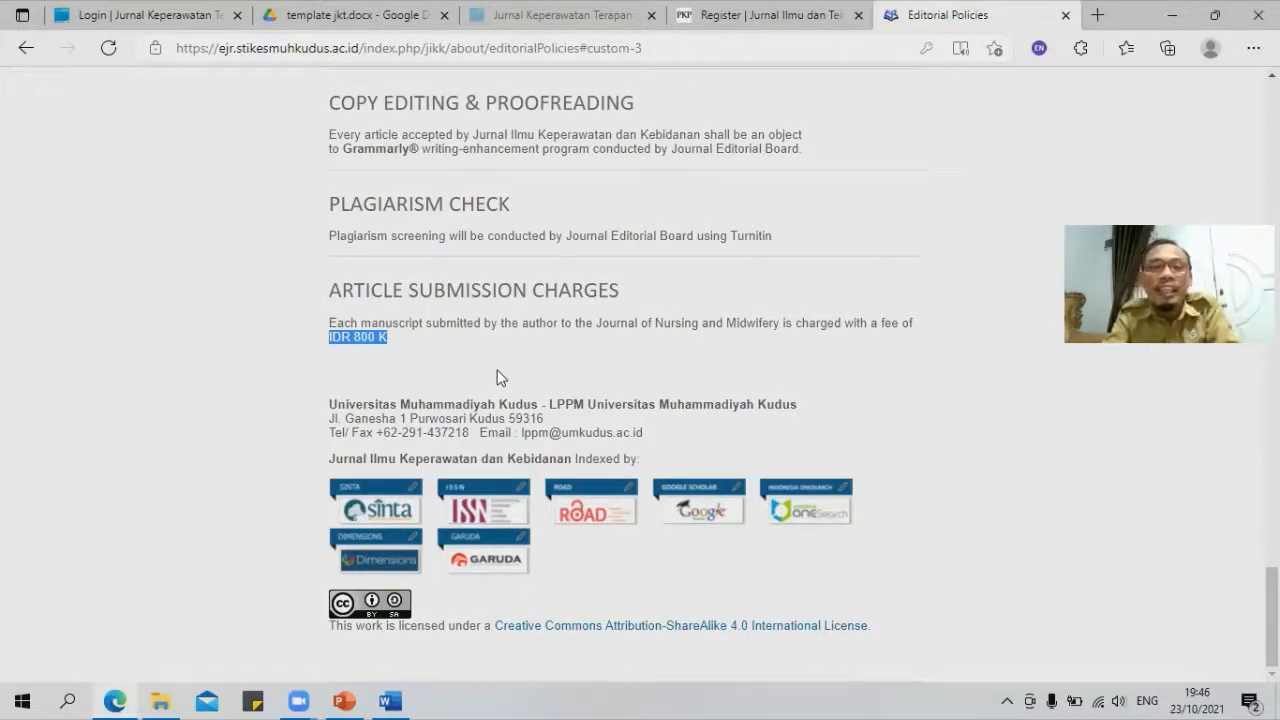
scroll(742, 222, up, 3)
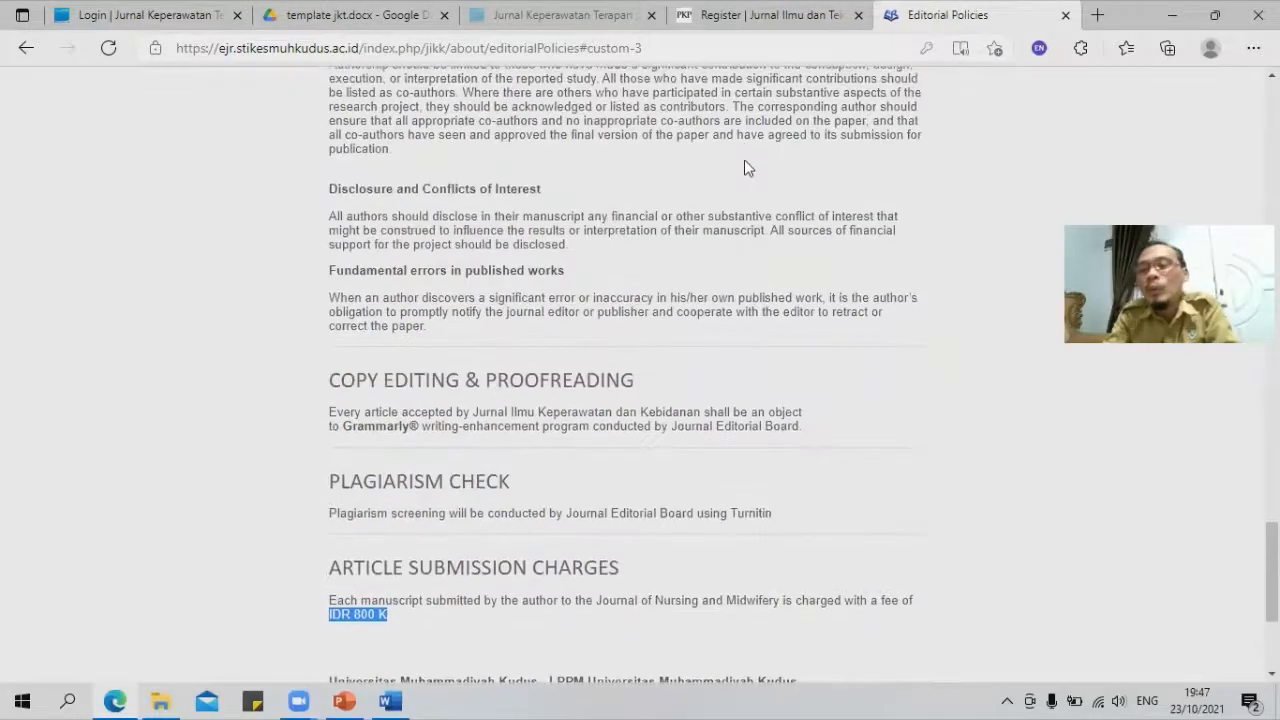
scroll(759, 199, up, 12)
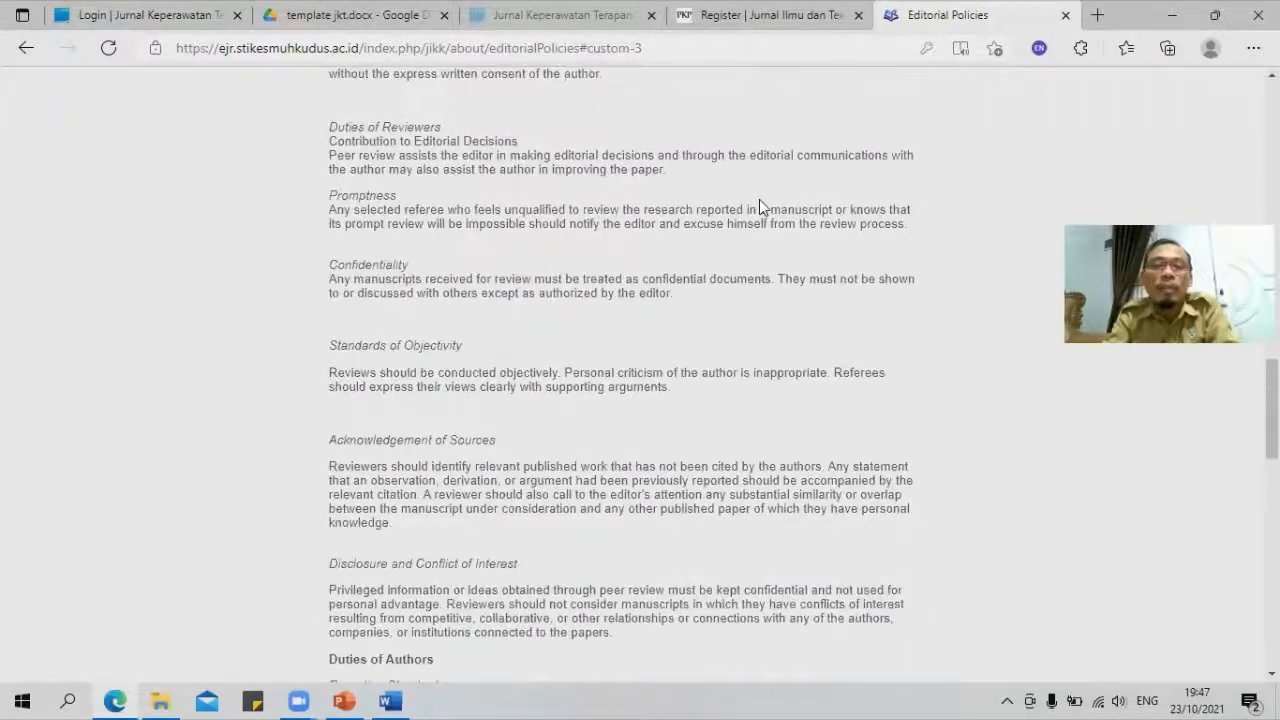
scroll(759, 199, up, 15)
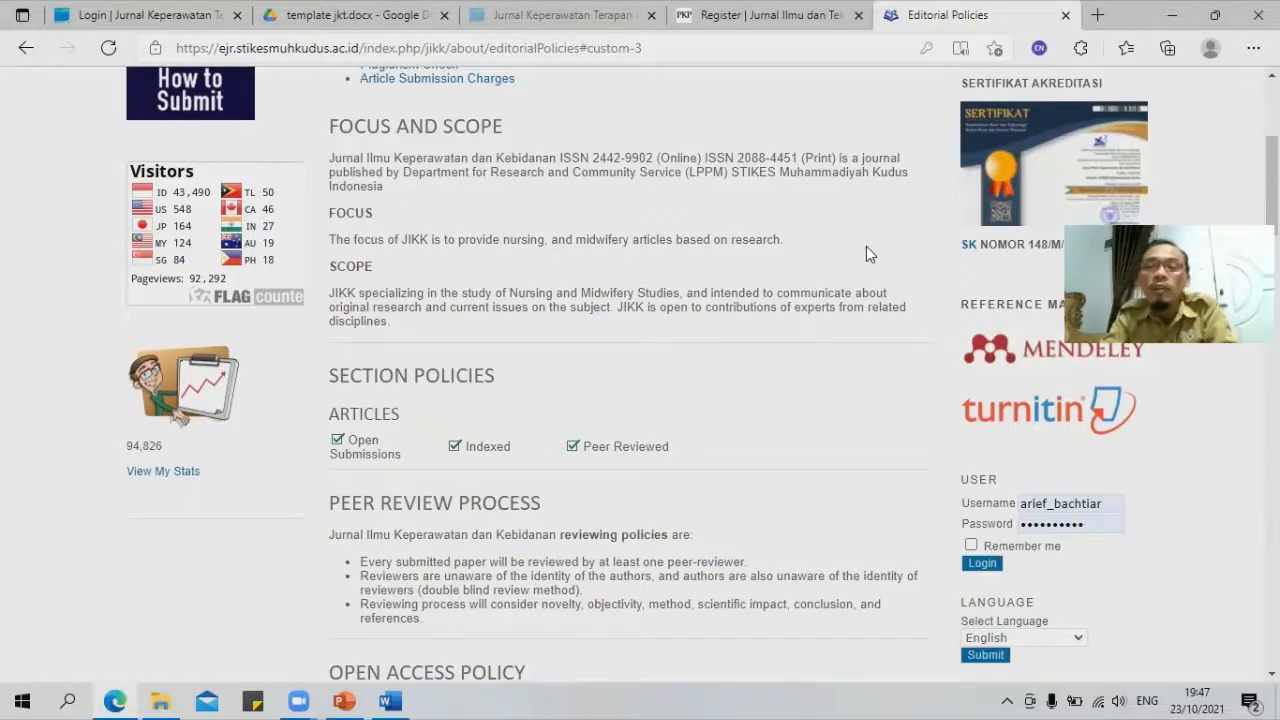
scroll(866, 251, up, 3)
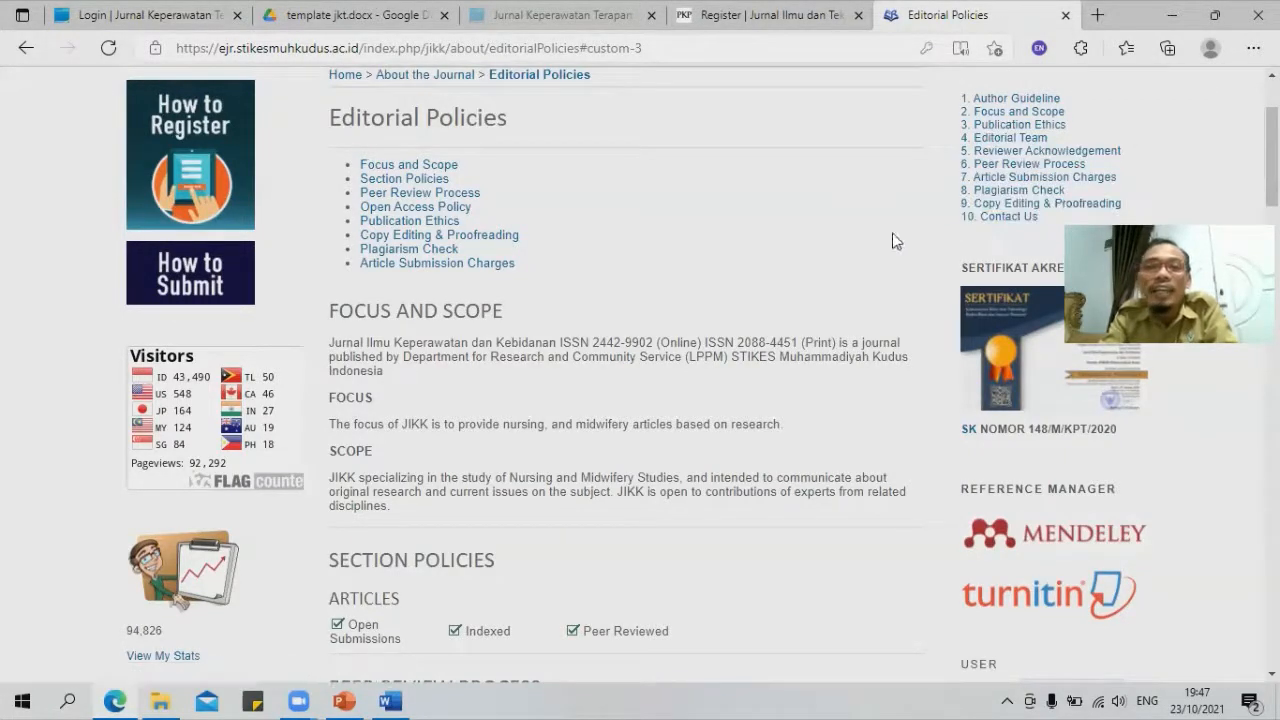
scroll(725, 210, up, 2)
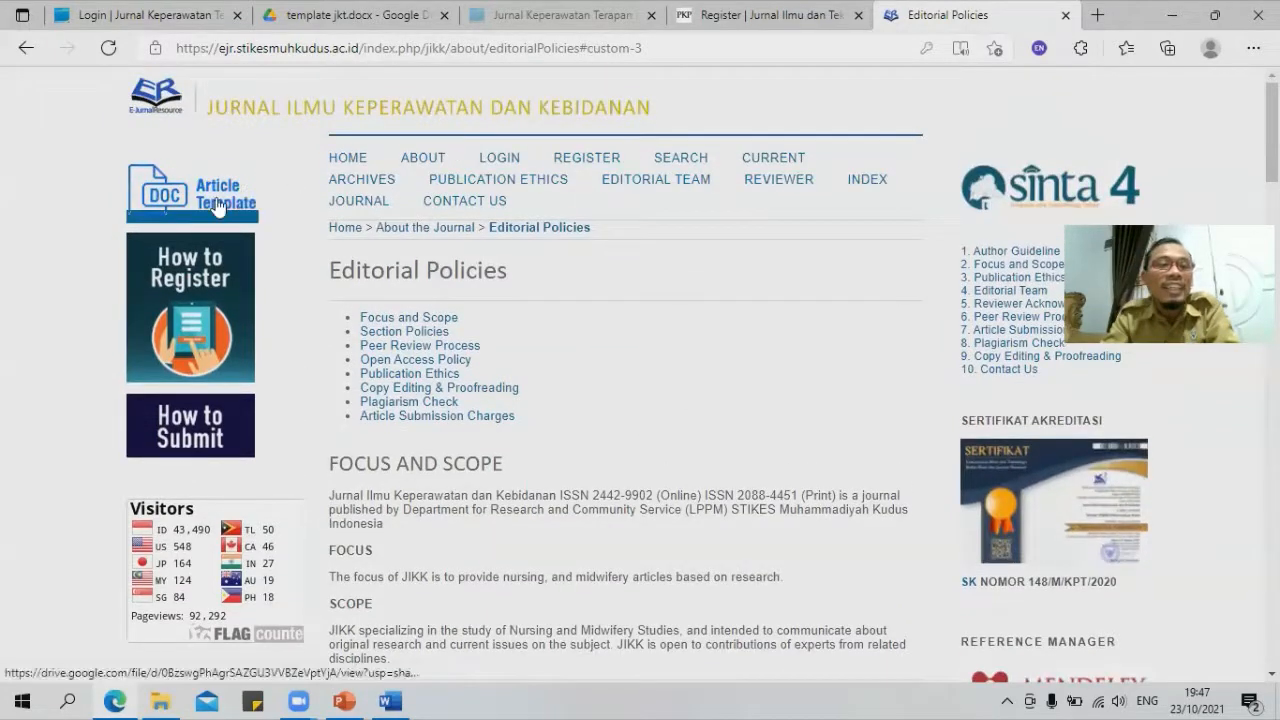
click(219, 204)
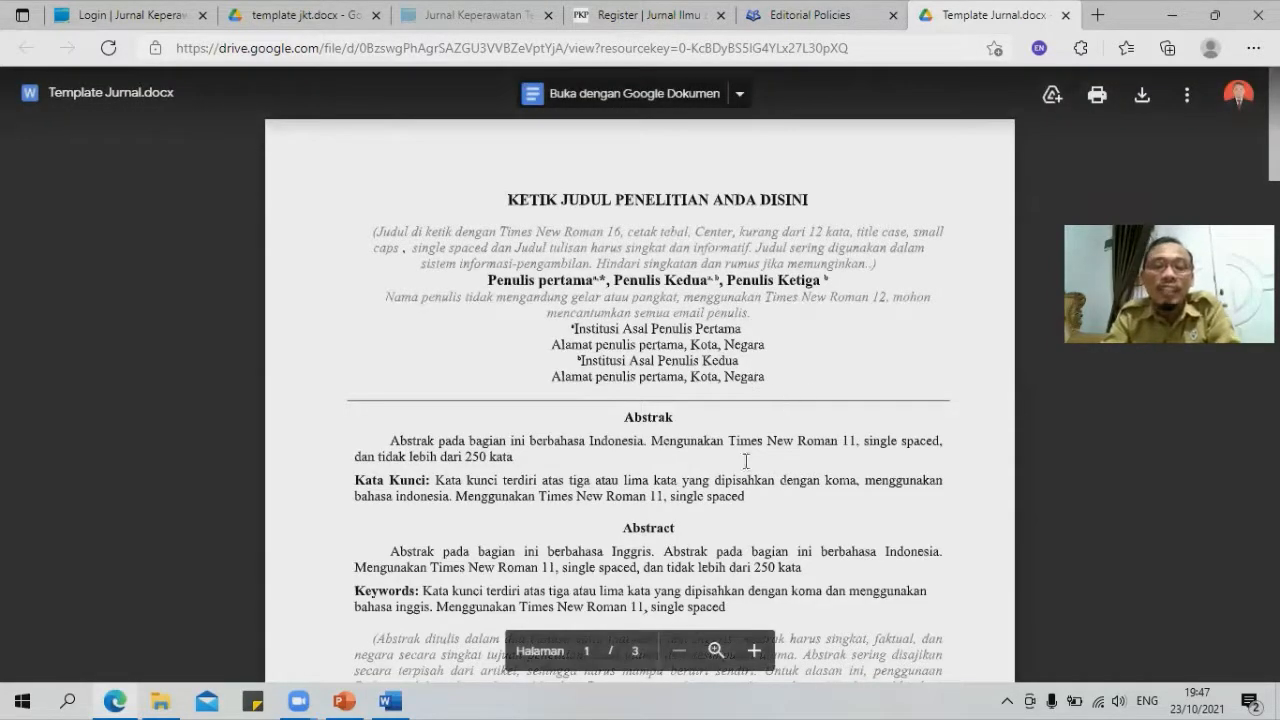
scroll(742, 403, down, 3)
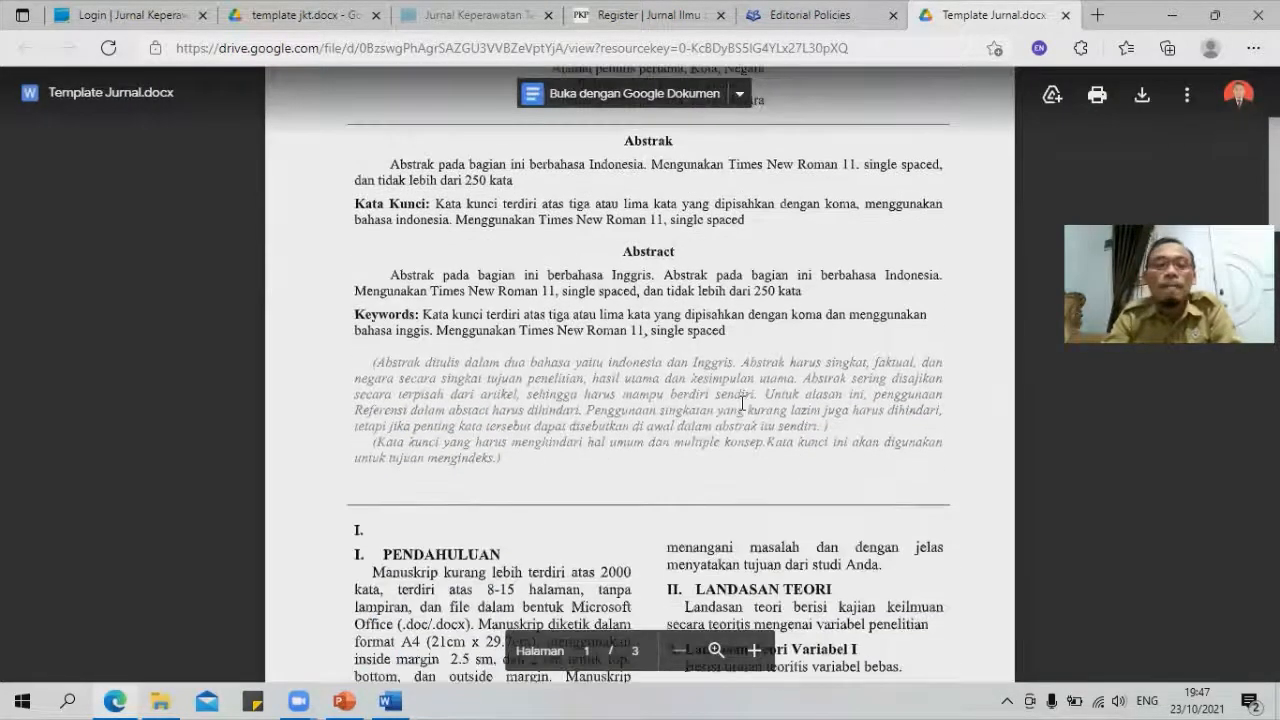
scroll(742, 403, down, 15)
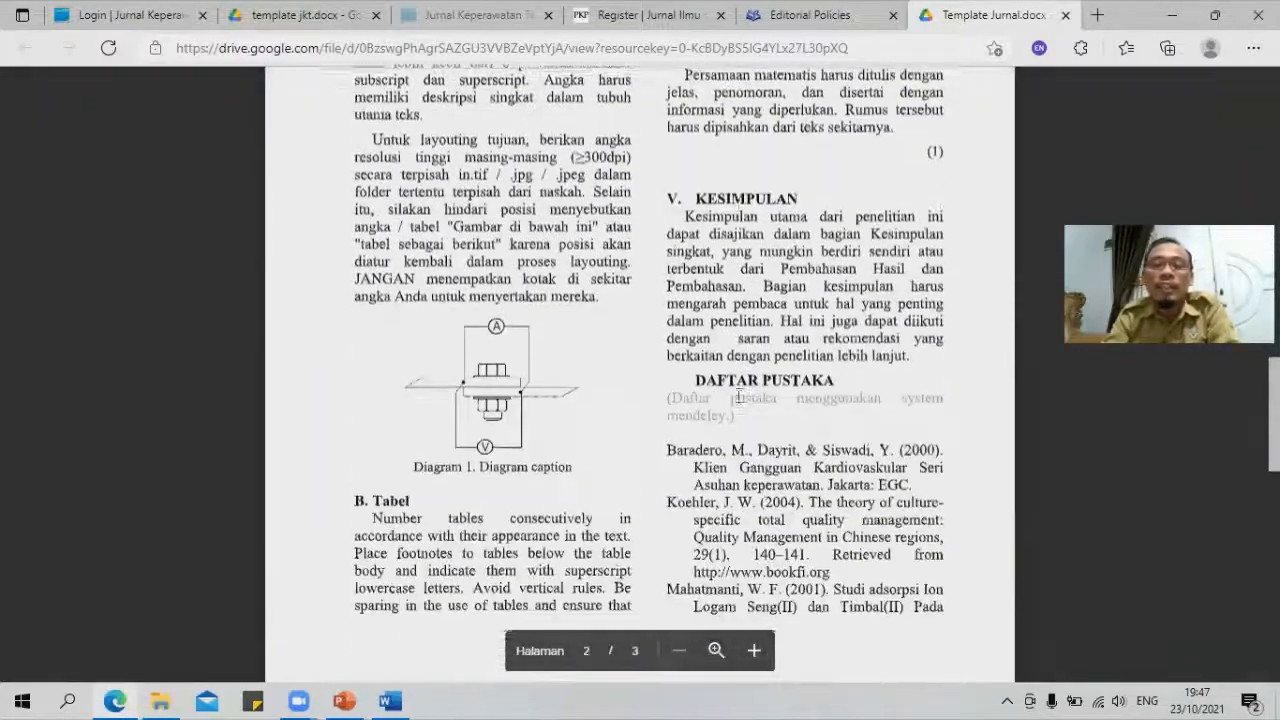
scroll(738, 396, down, 5)
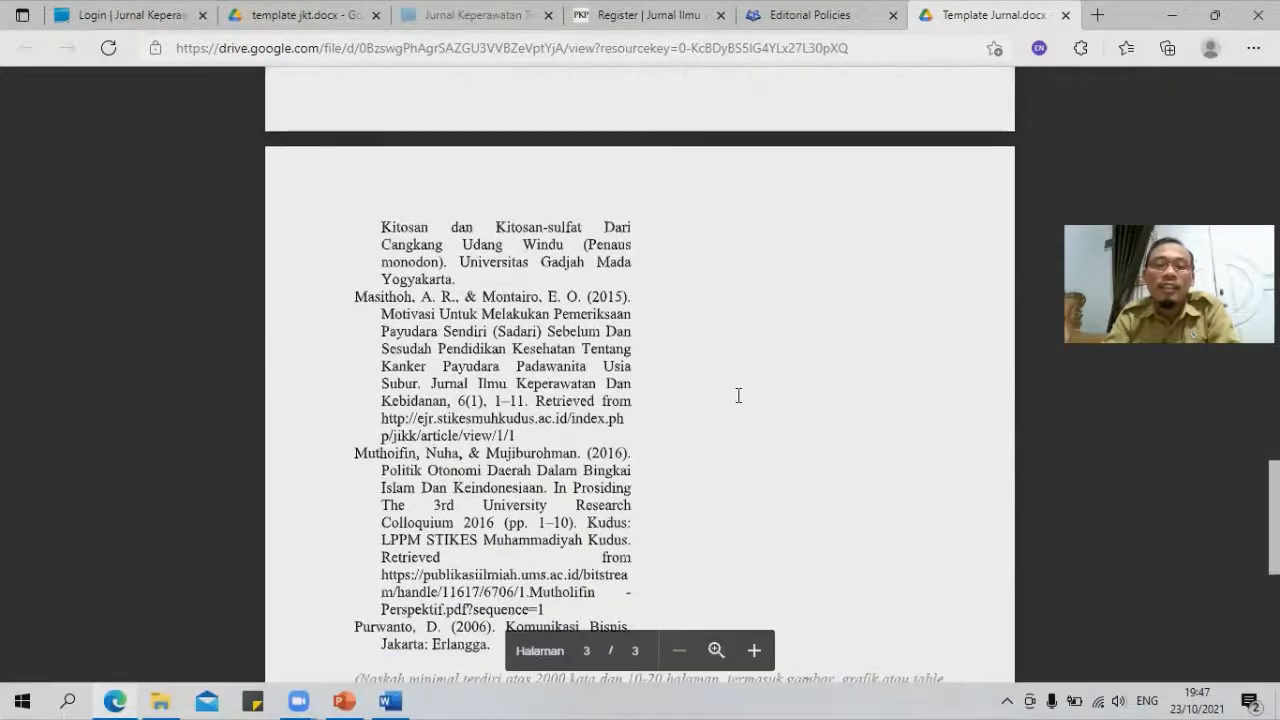
scroll(738, 396, up, 5)
scroll(747, 385, up, 15)
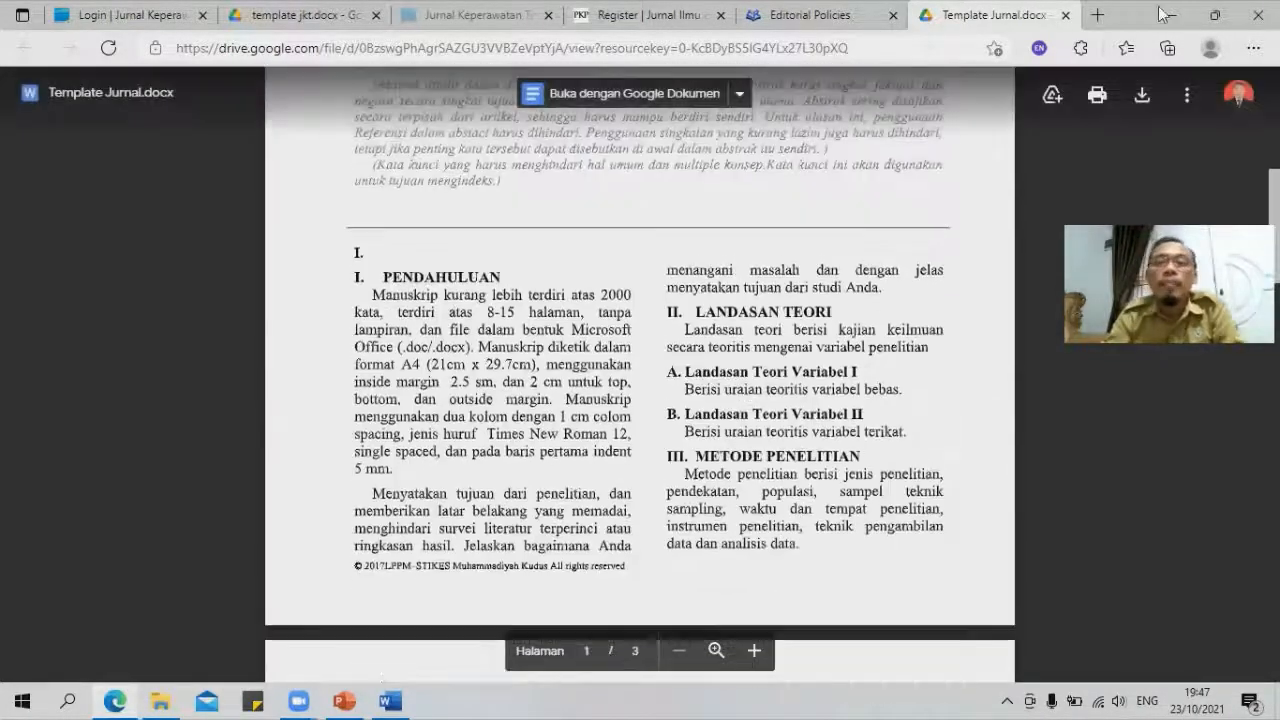
click(1065, 15)
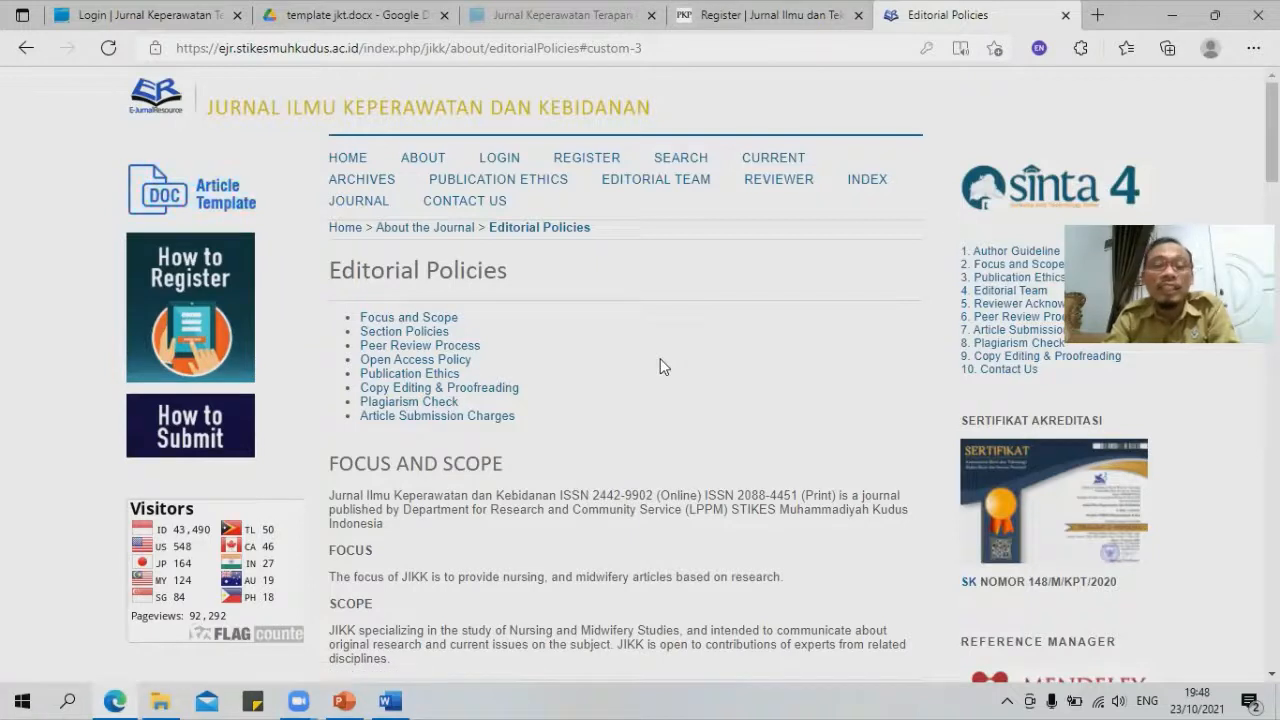
Step: Open the JIKK Register form and clear the autofilled username and password
click(587, 158)
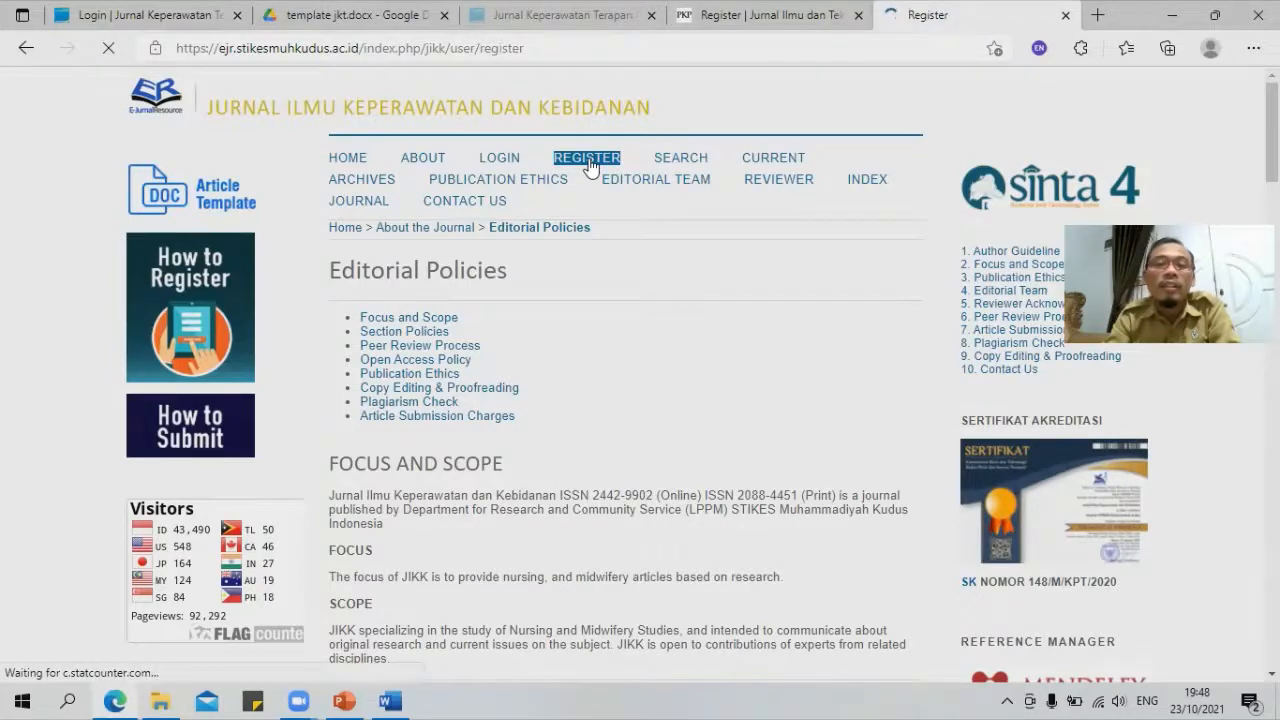
scroll(640, 335, down, 3)
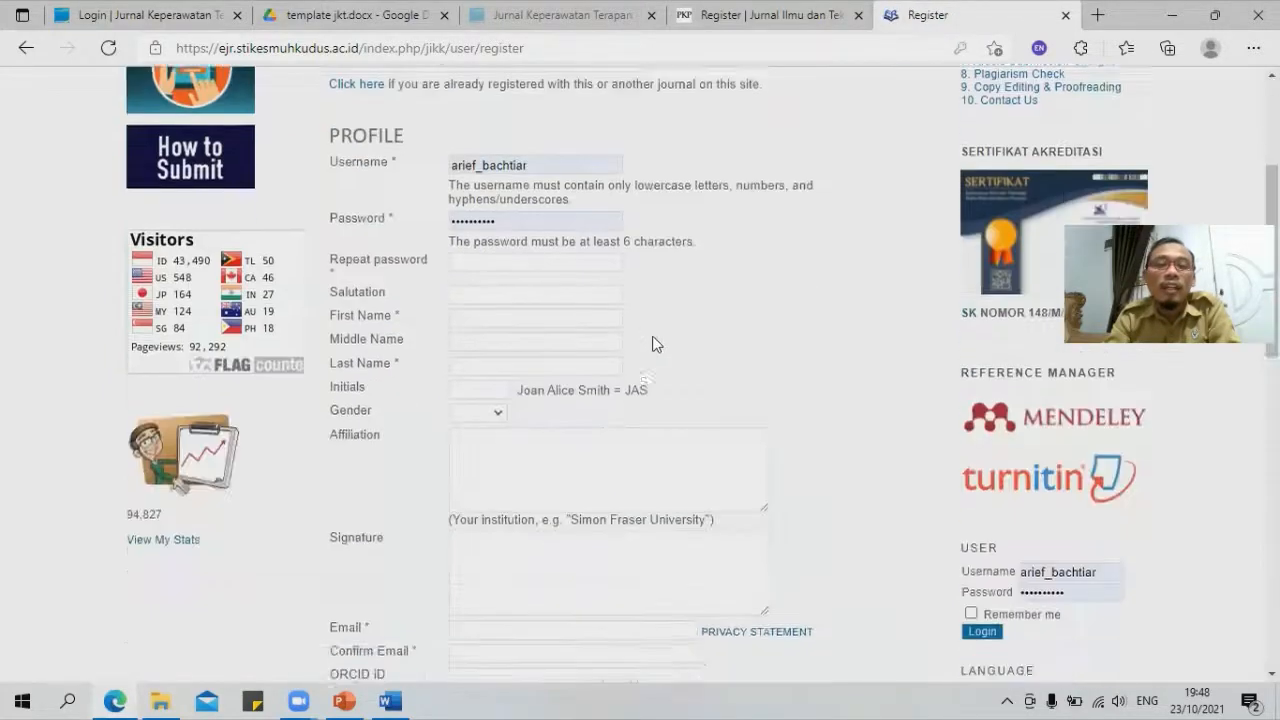
double_click(536, 157)
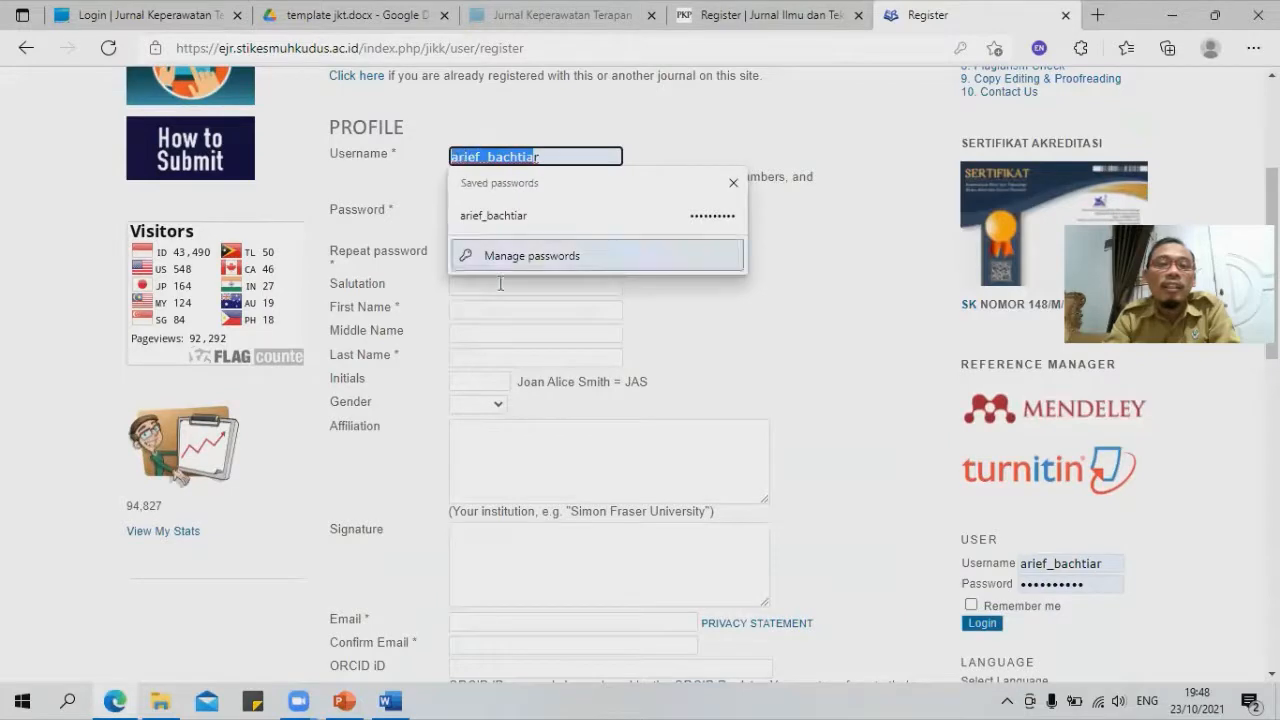
text(r)
key(BackSpace)
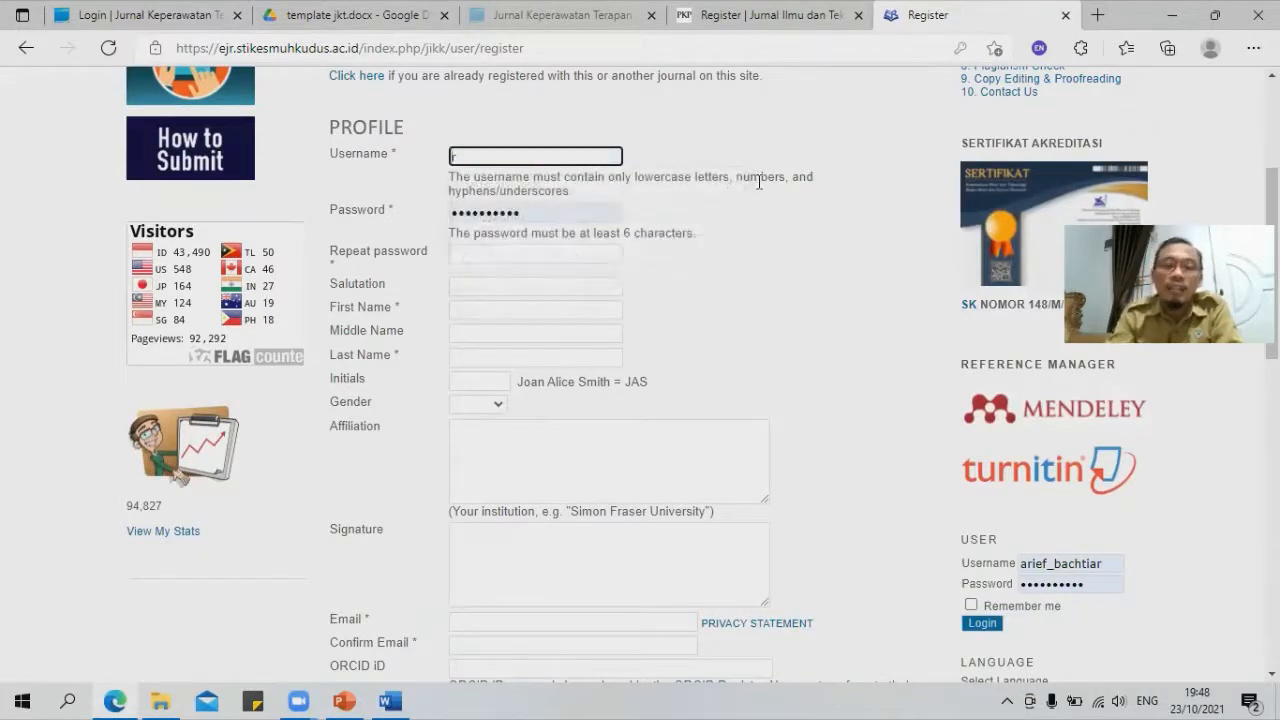
key(Tab)
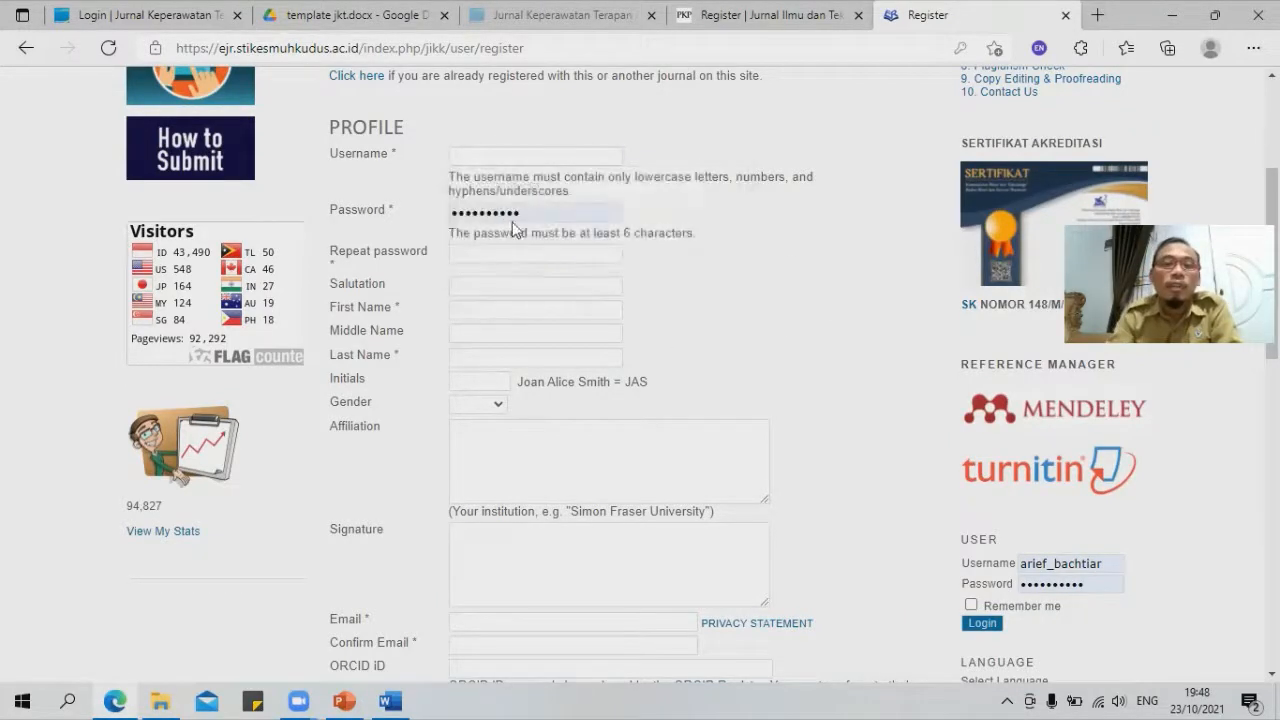
key(BackSpace)
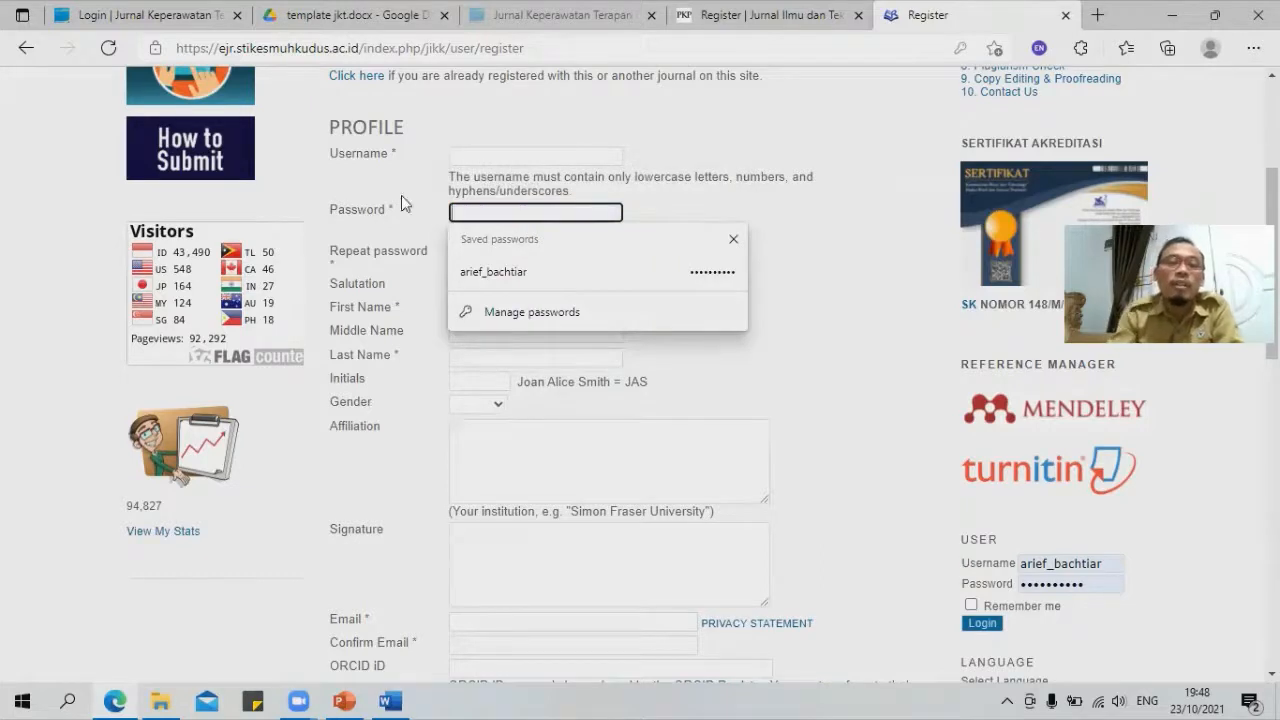
click(872, 350)
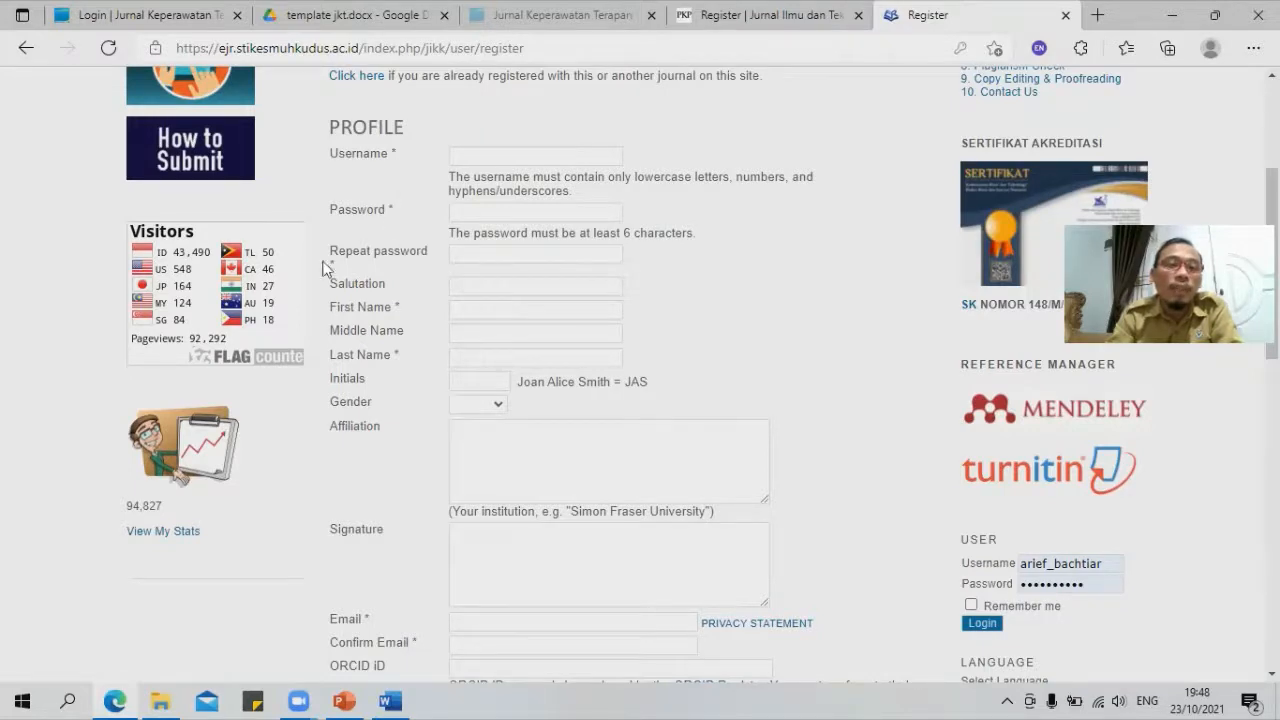
Step: Autofill the author's names, e-mail and country Indonesia from the browser's saved personal info
click(491, 287)
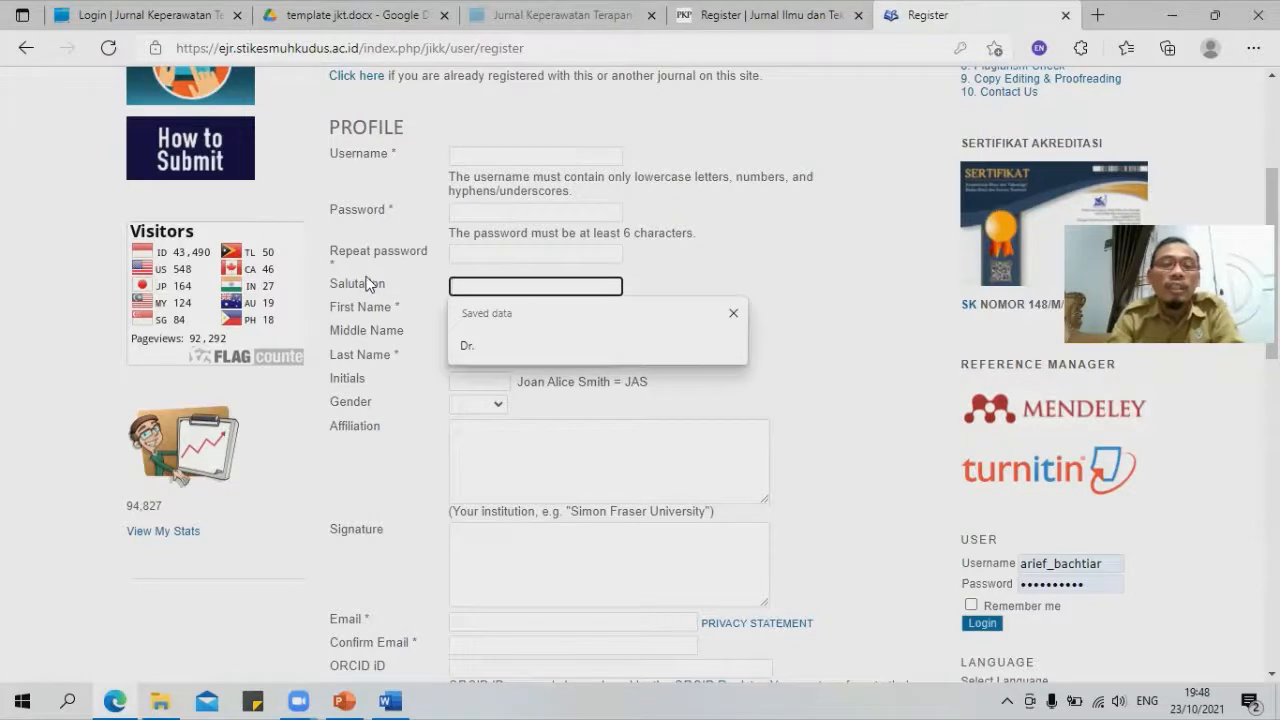
click(414, 302)
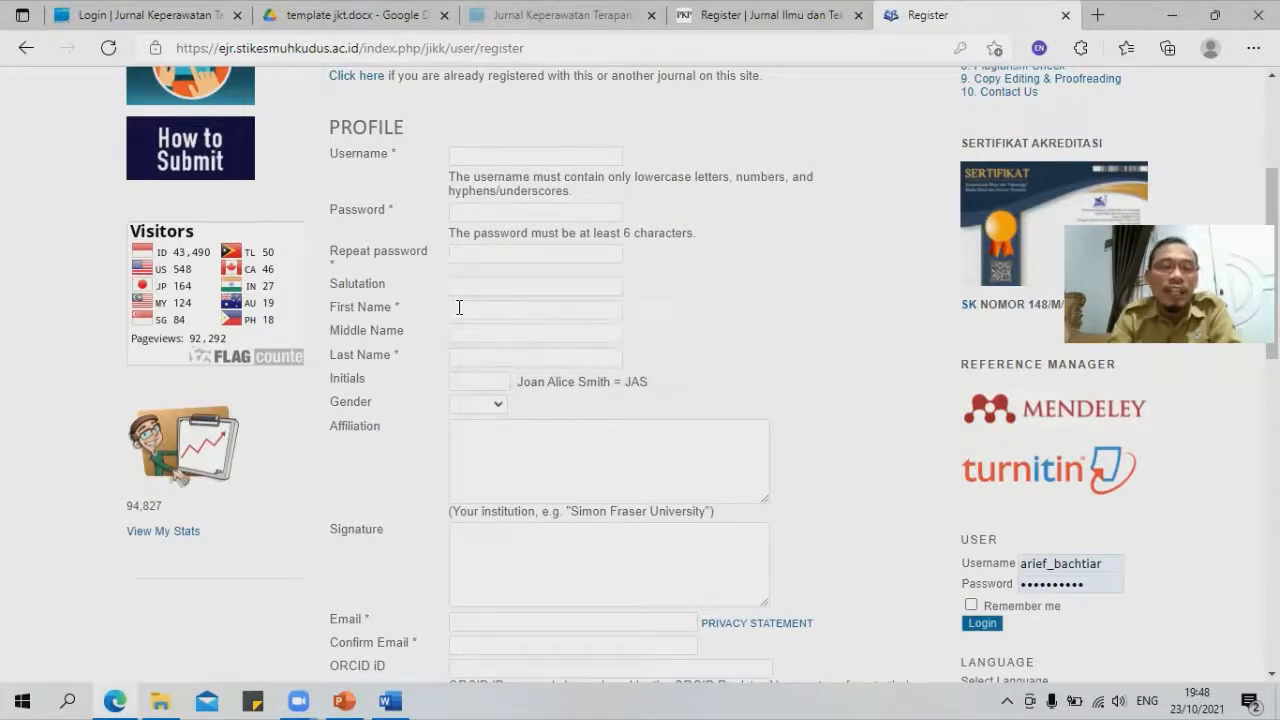
click(400, 340)
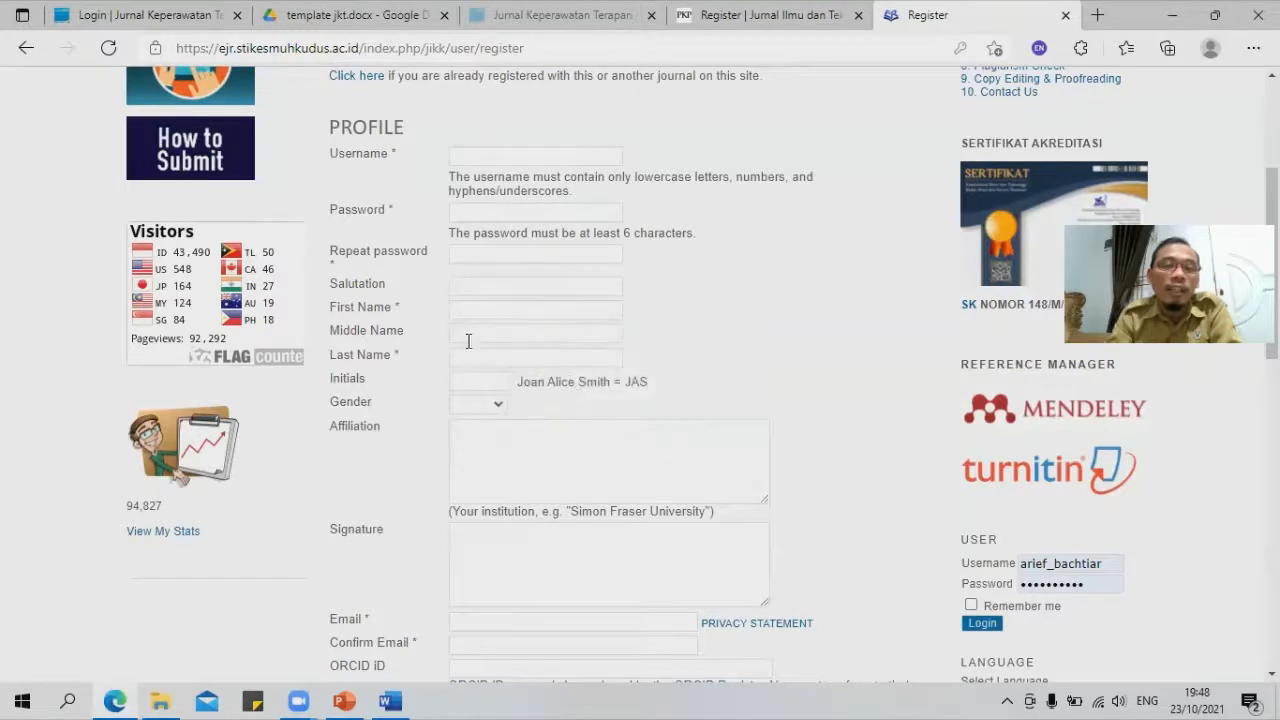
click(468, 358)
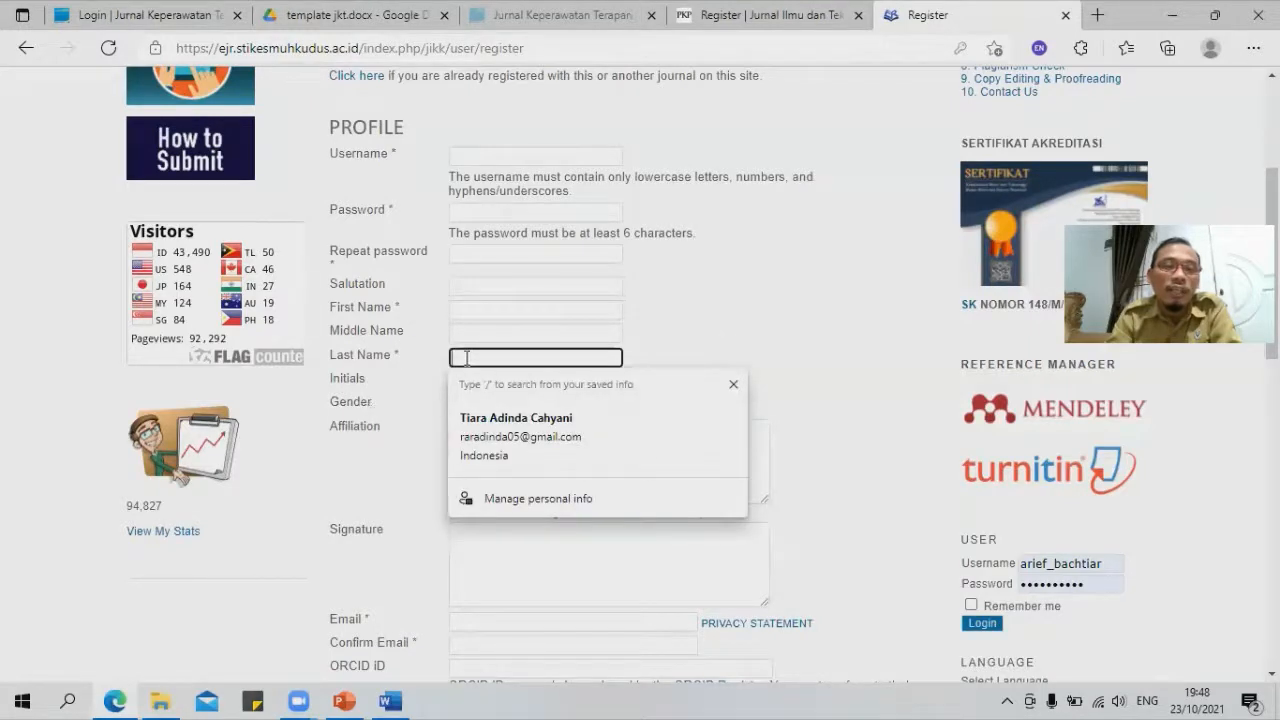
click(381, 382)
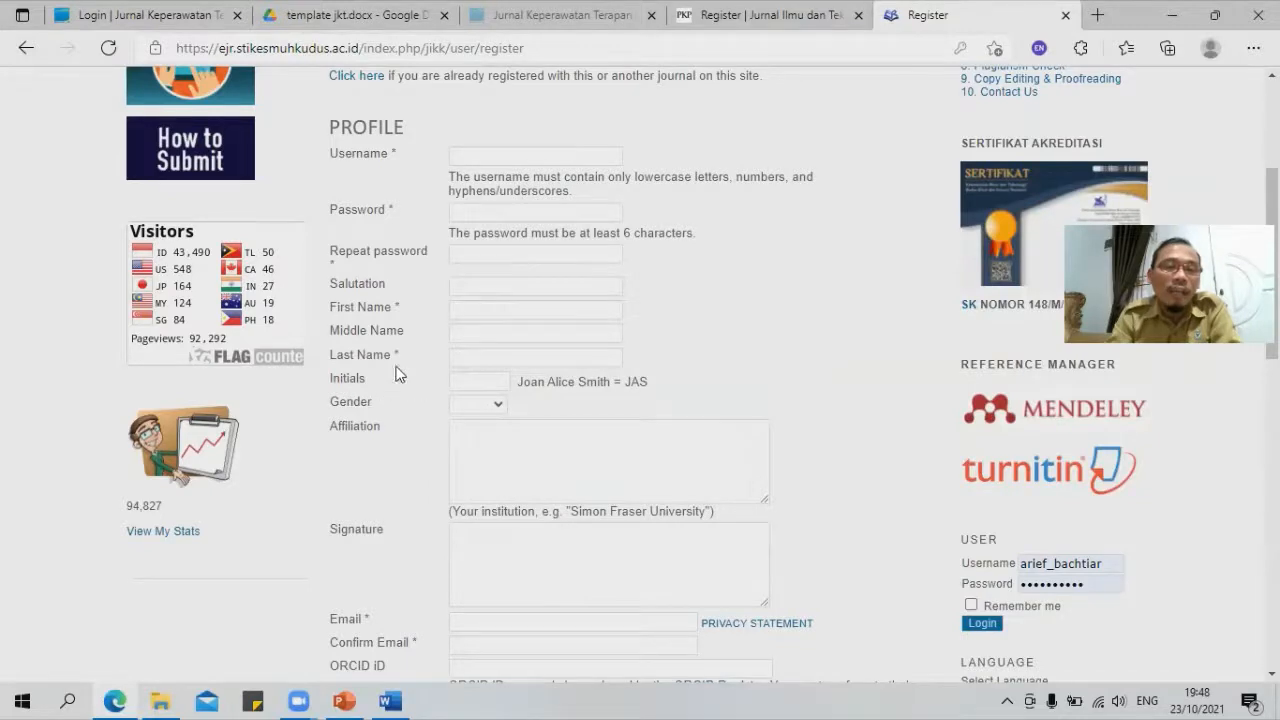
scroll(390, 428, down, 1)
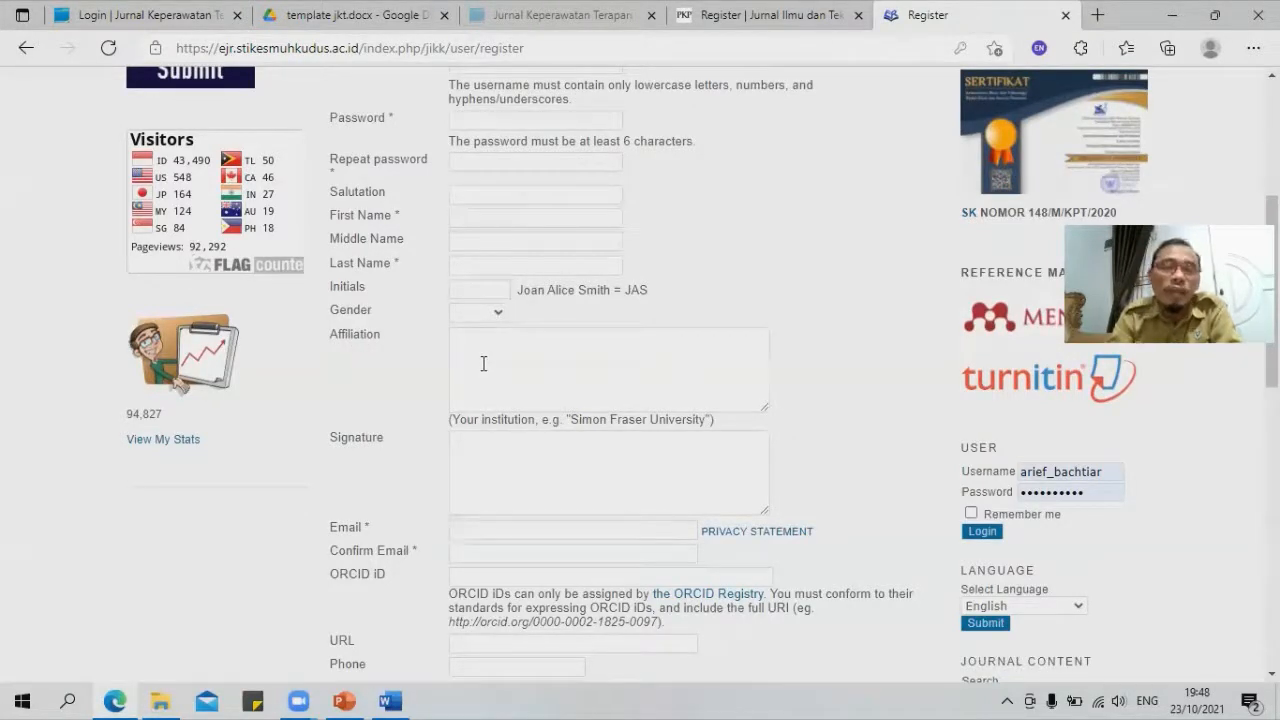
scroll(483, 364, down, 2)
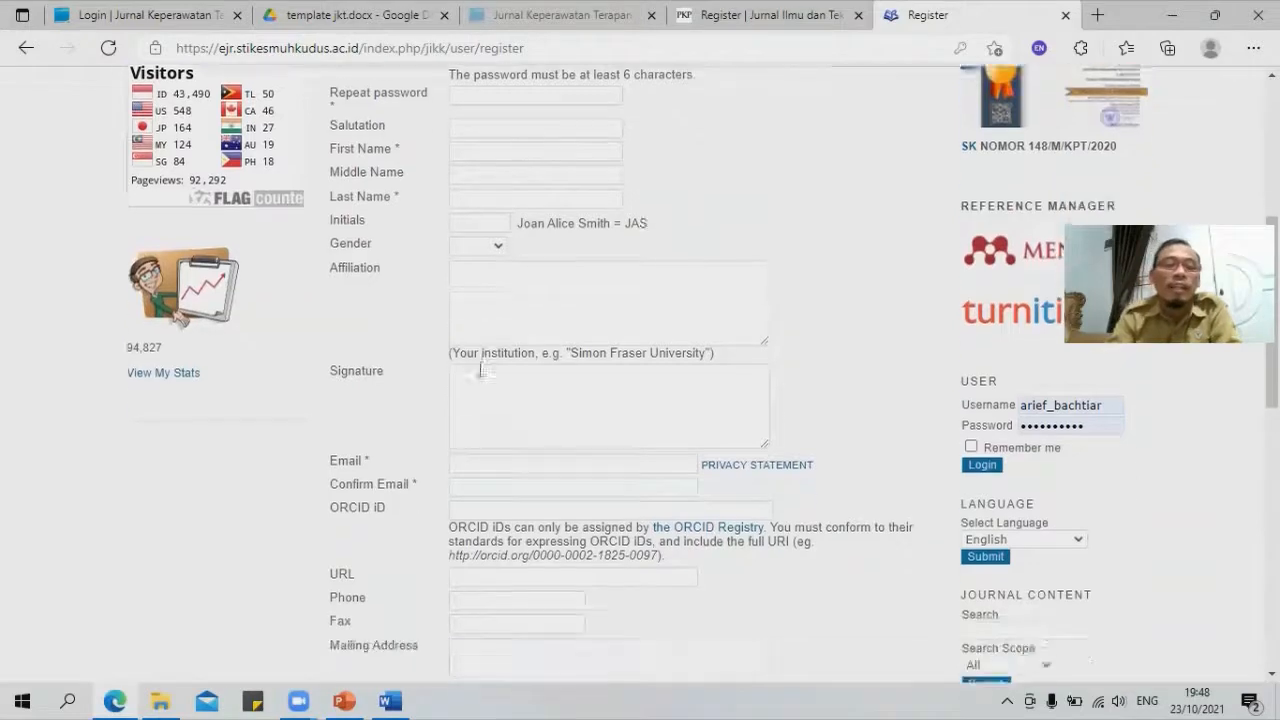
click(474, 345)
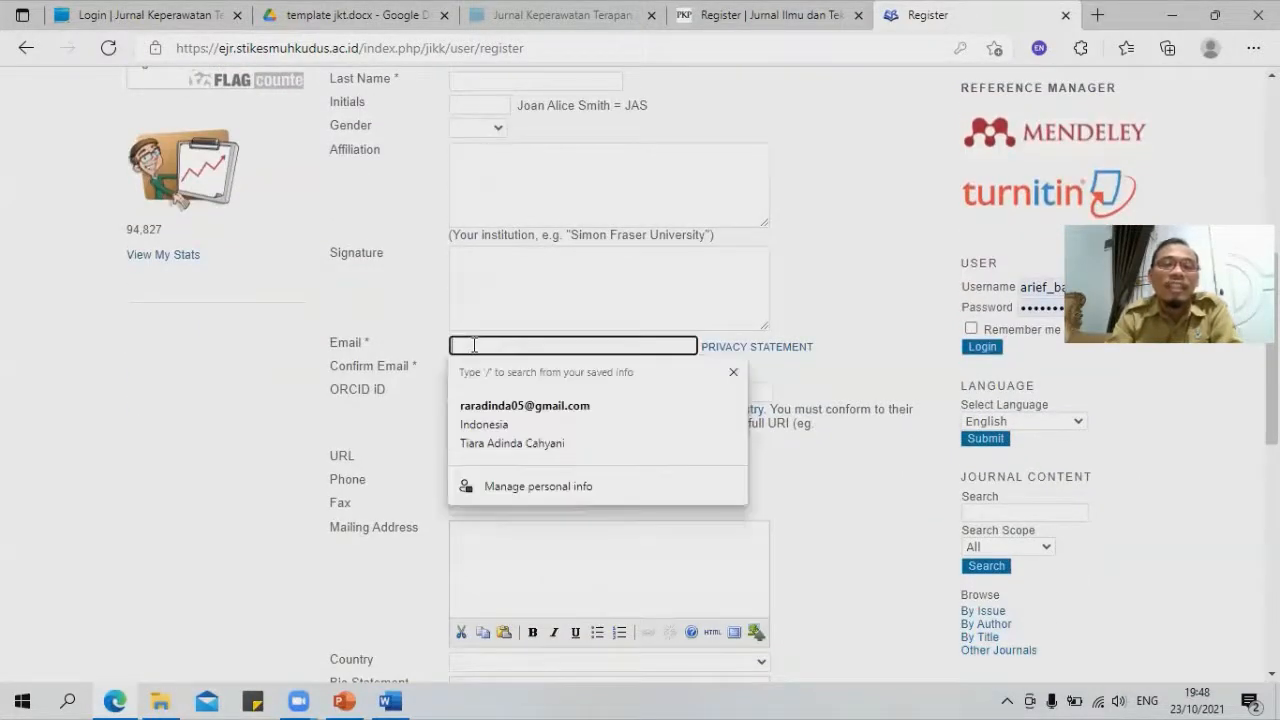
click(512, 405)
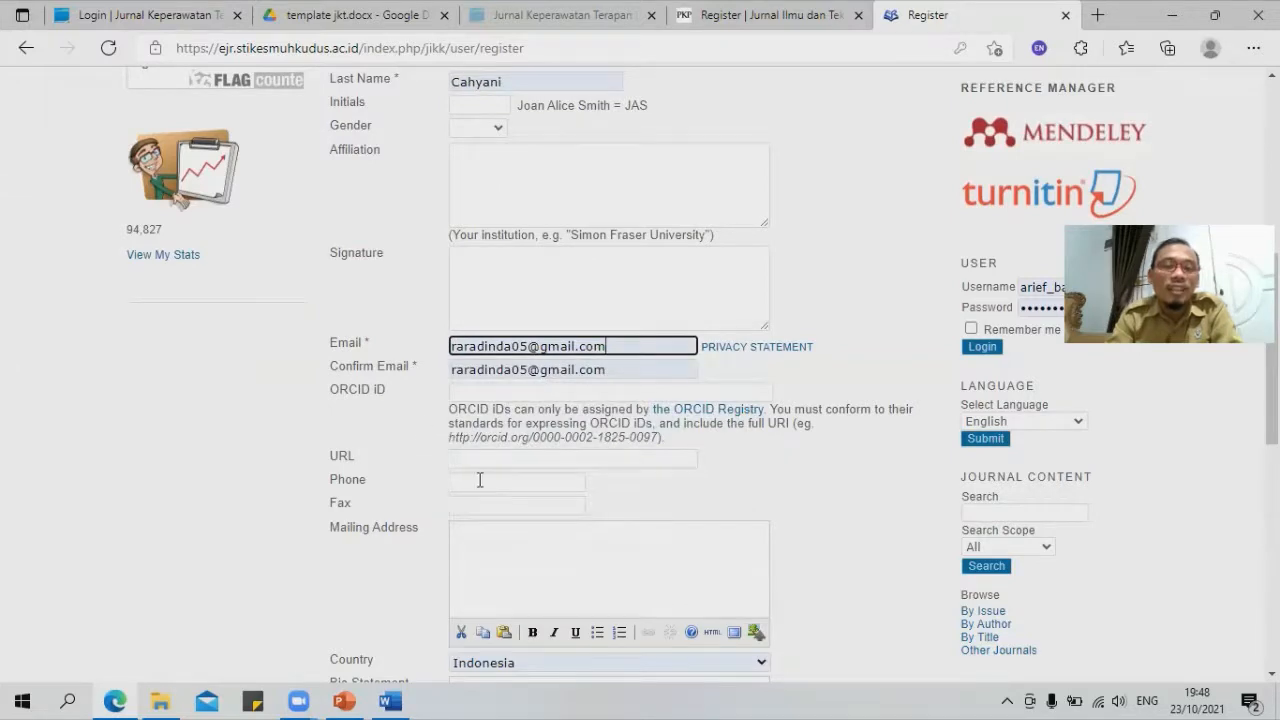
scroll(407, 480, down, 3)
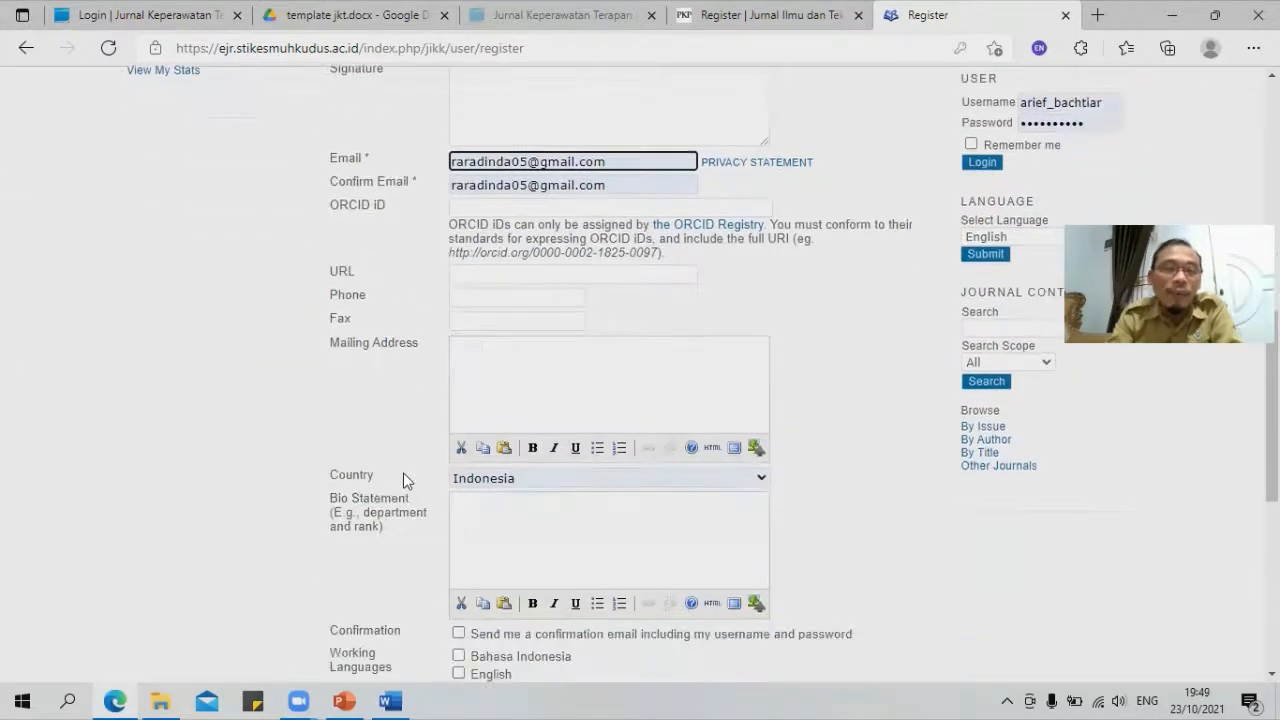
scroll(403, 478, down, 4)
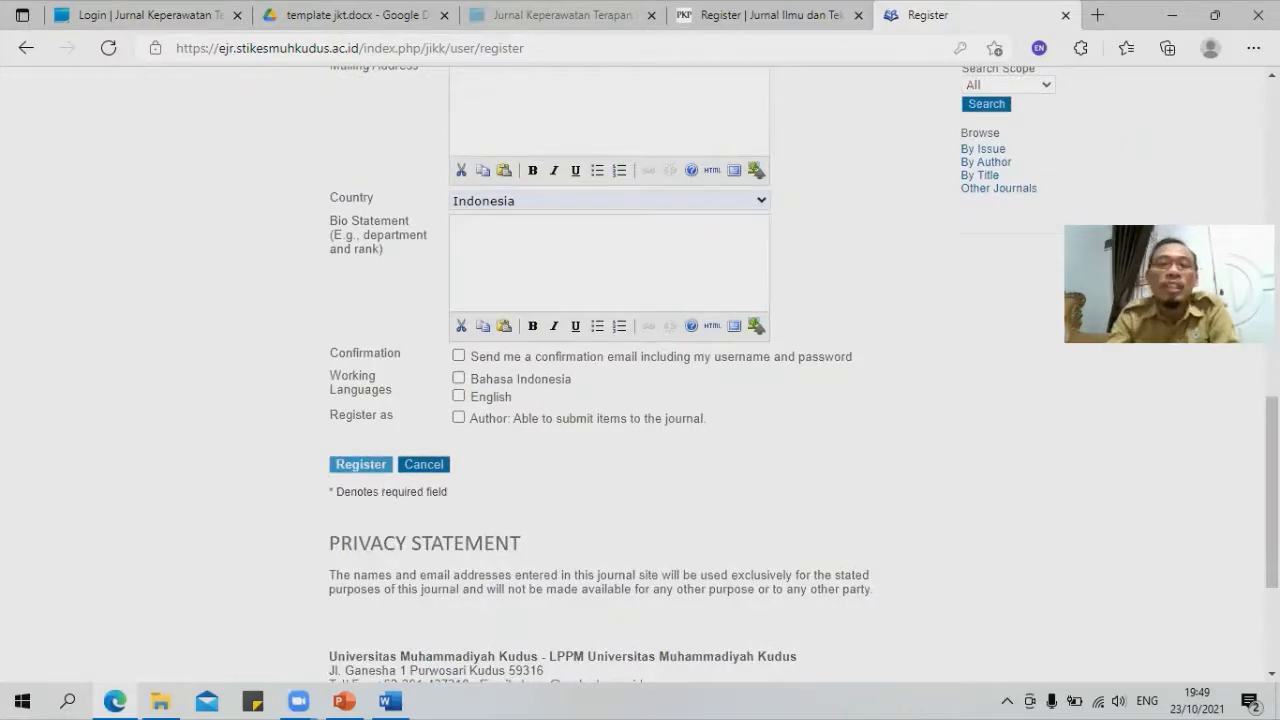
scroll(1117, 552, up, 15)
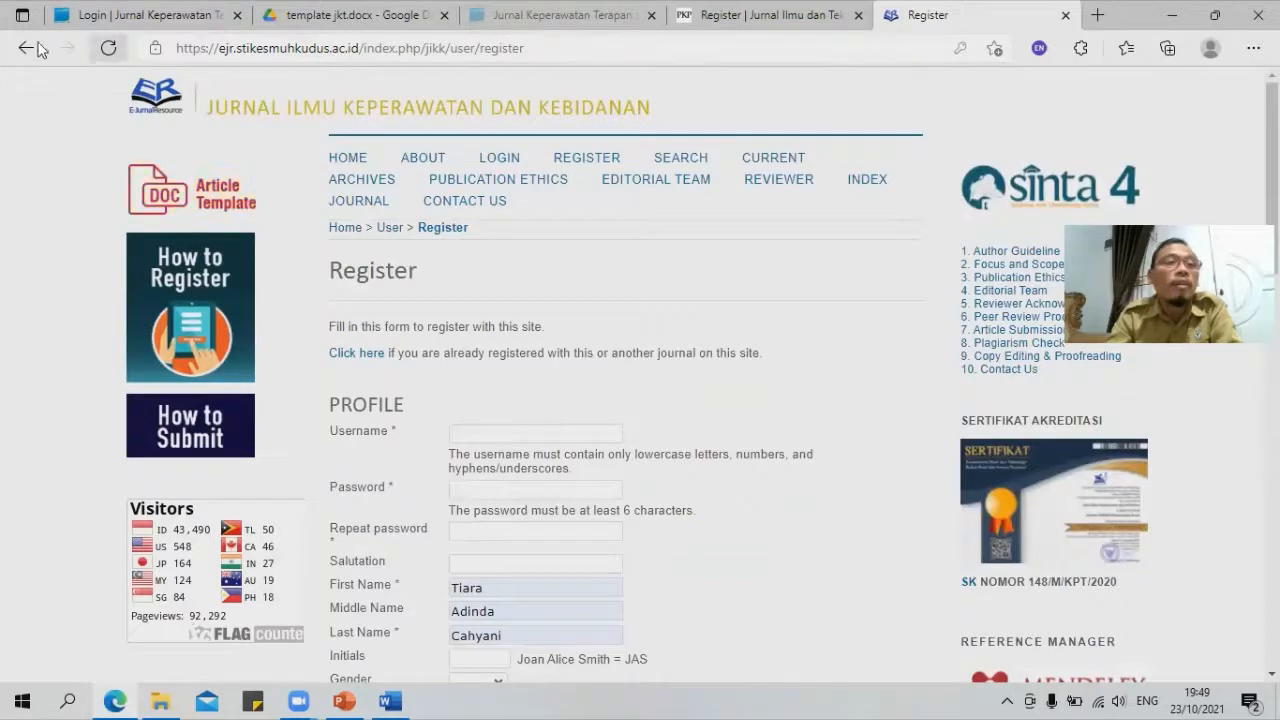
Step: Register the existing account with JIKK in the Author role, with the sidebar login remembered
click(110, 50)
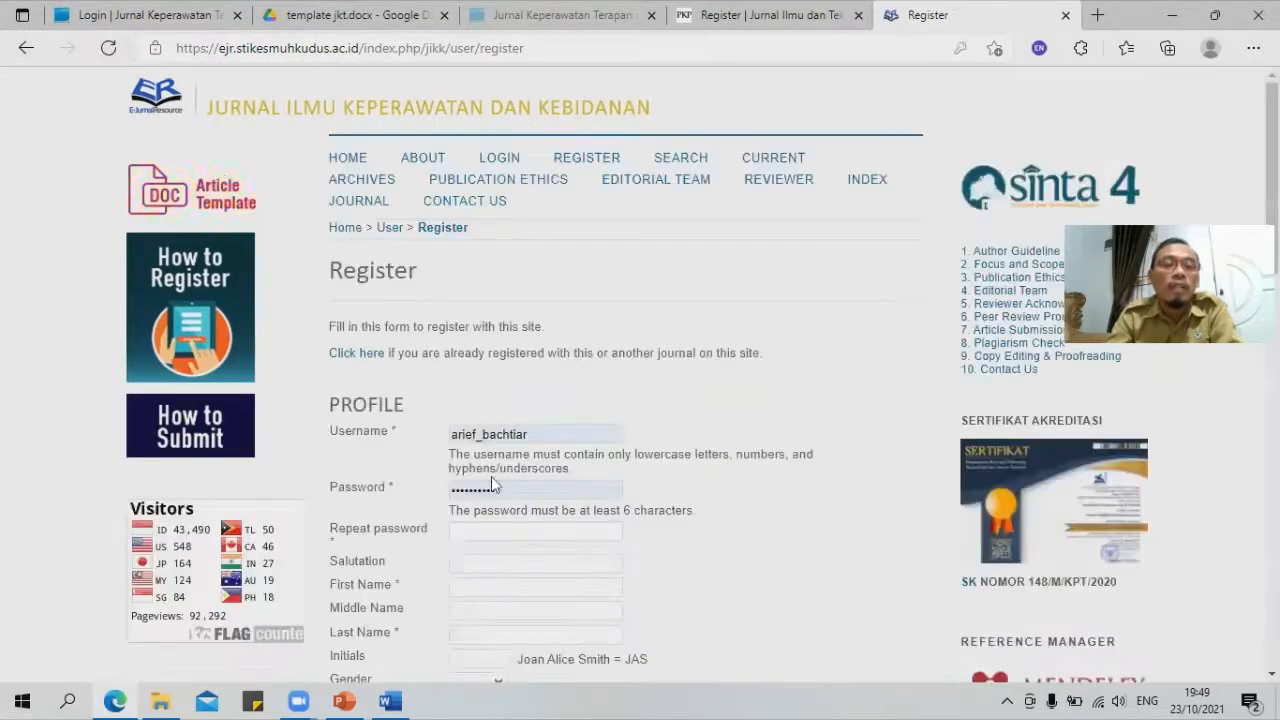
scroll(550, 370, down, 3)
scroll(498, 255, down, 4)
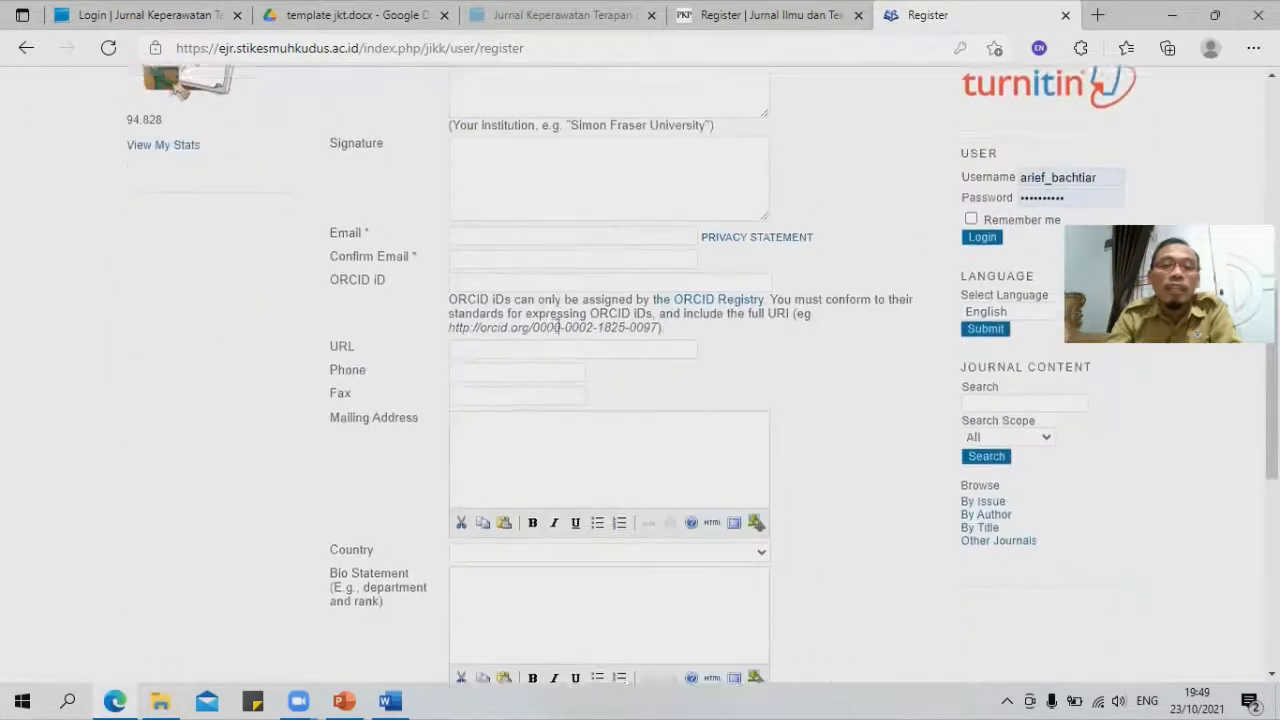
scroll(465, 456, up, 6)
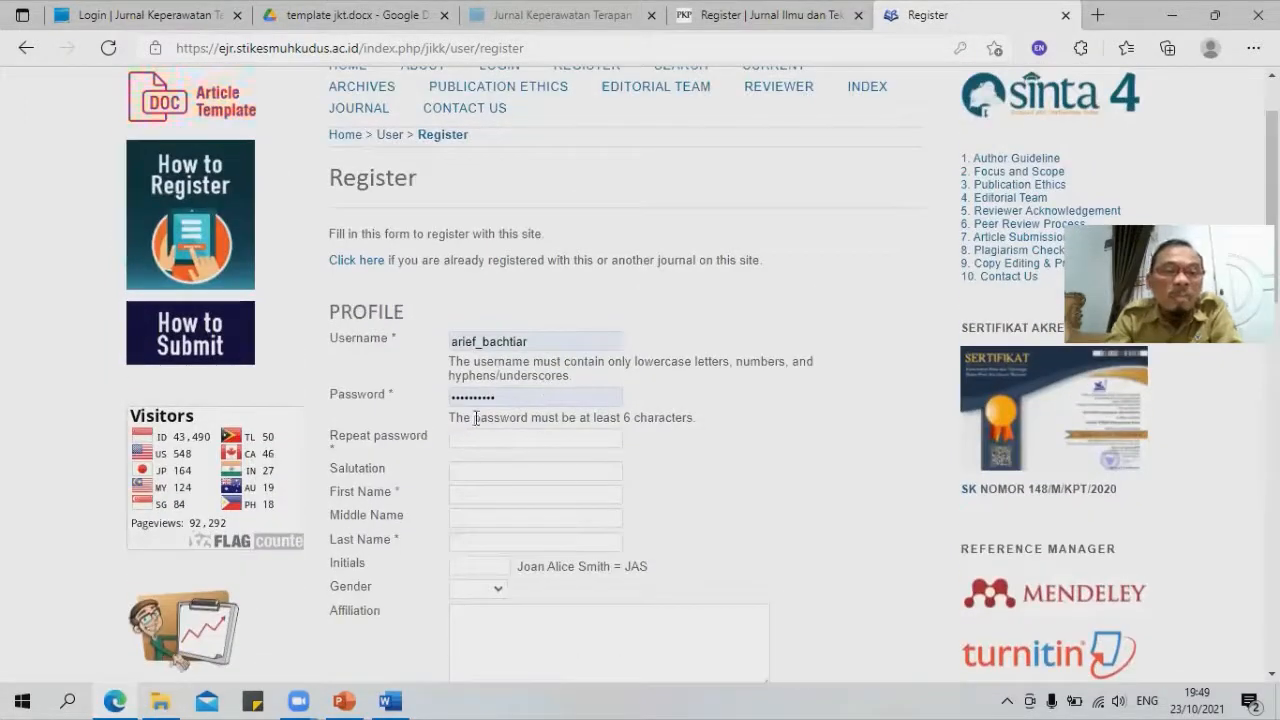
click(356, 262)
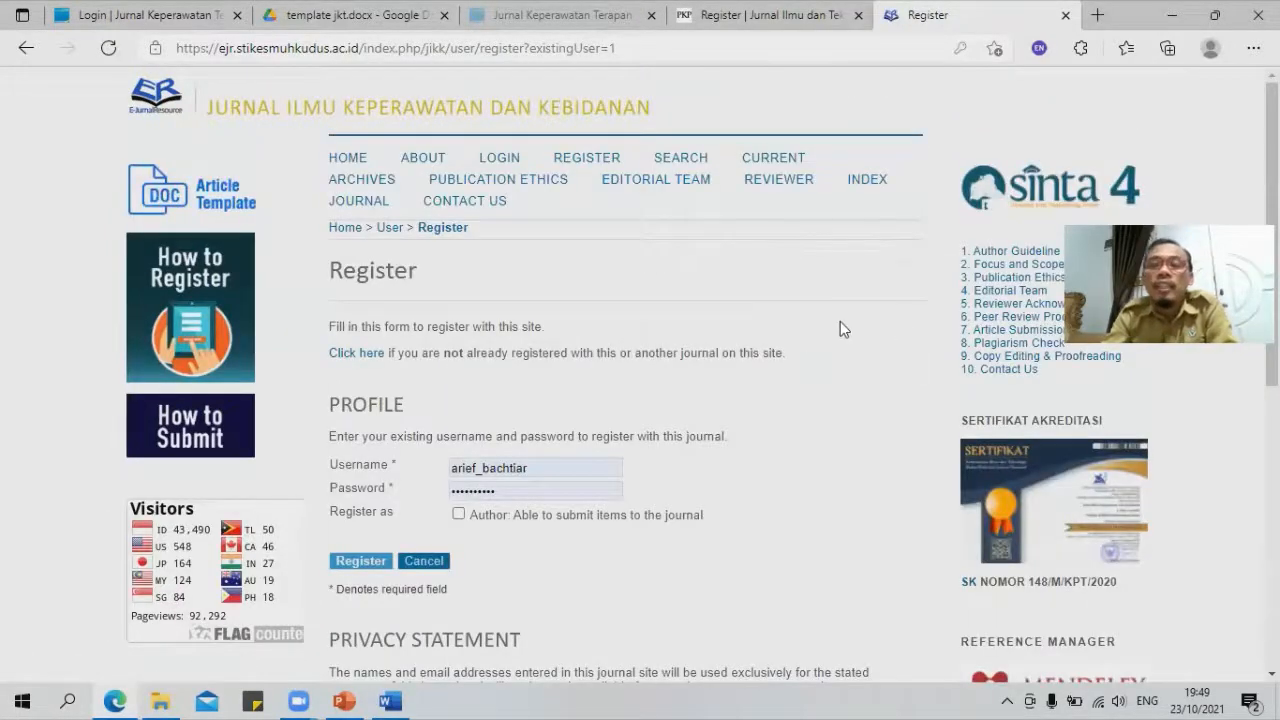
scroll(860, 394, down, 3)
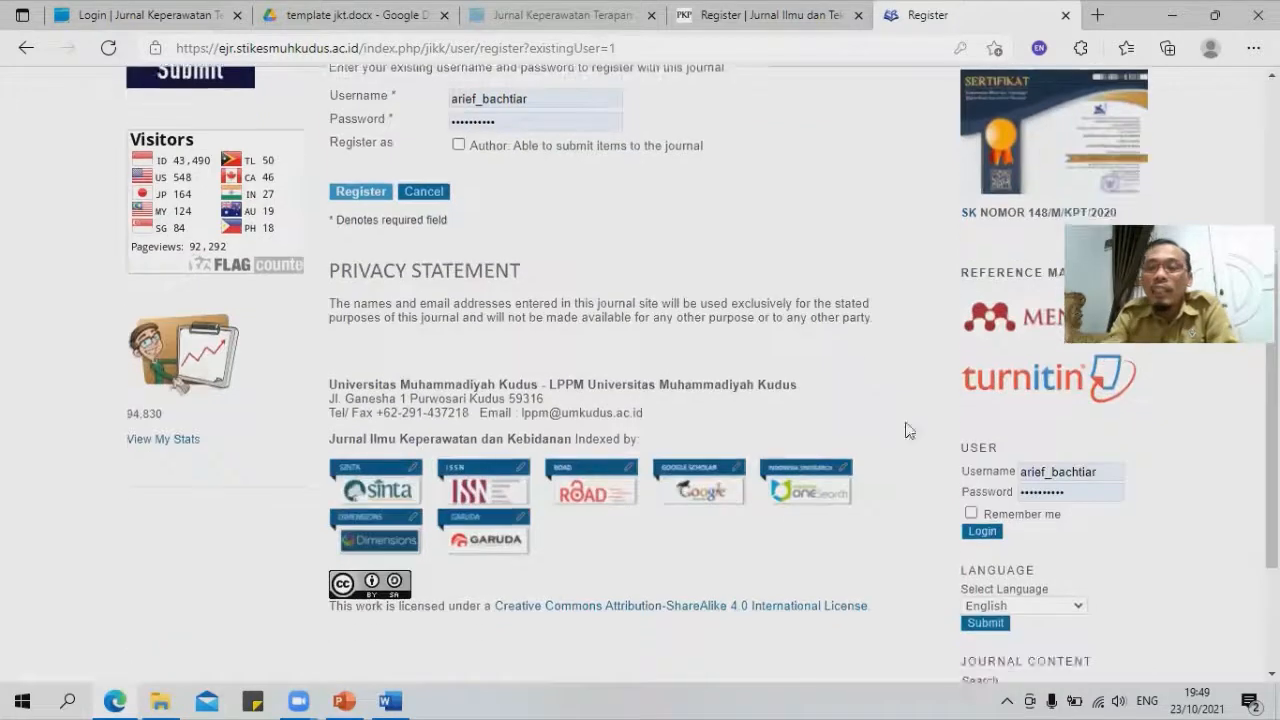
click(970, 513)
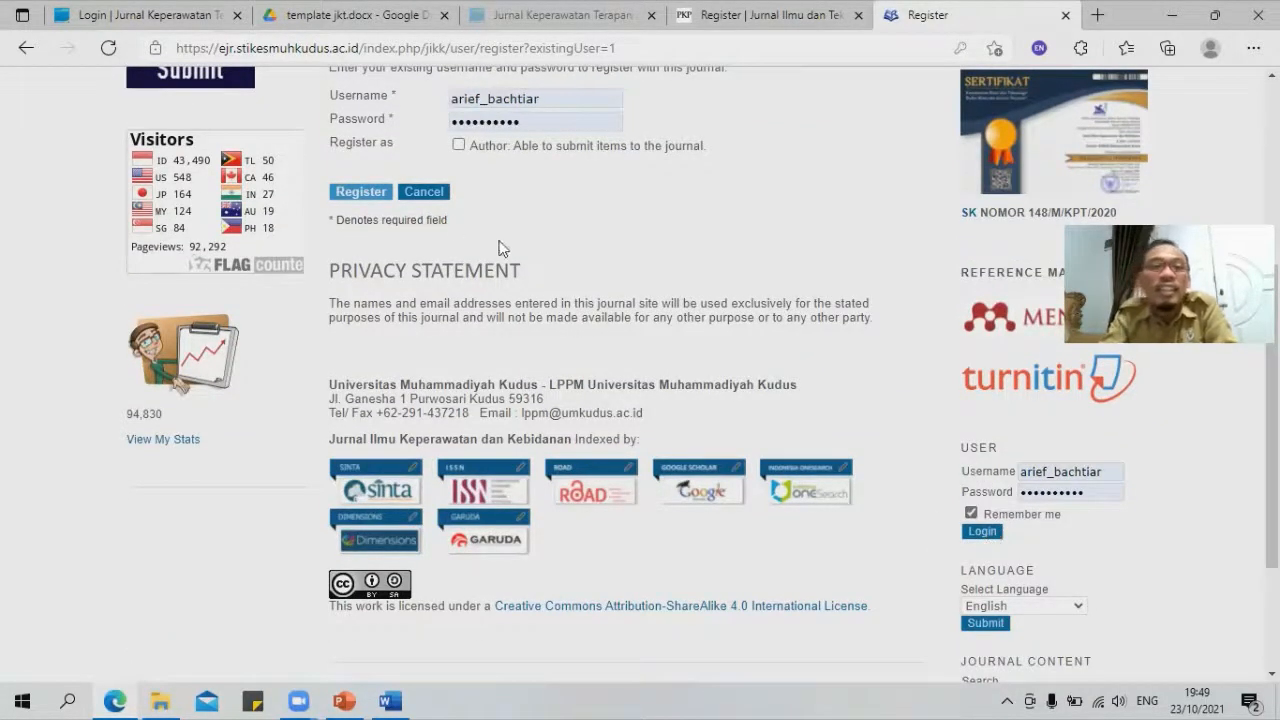
click(458, 145)
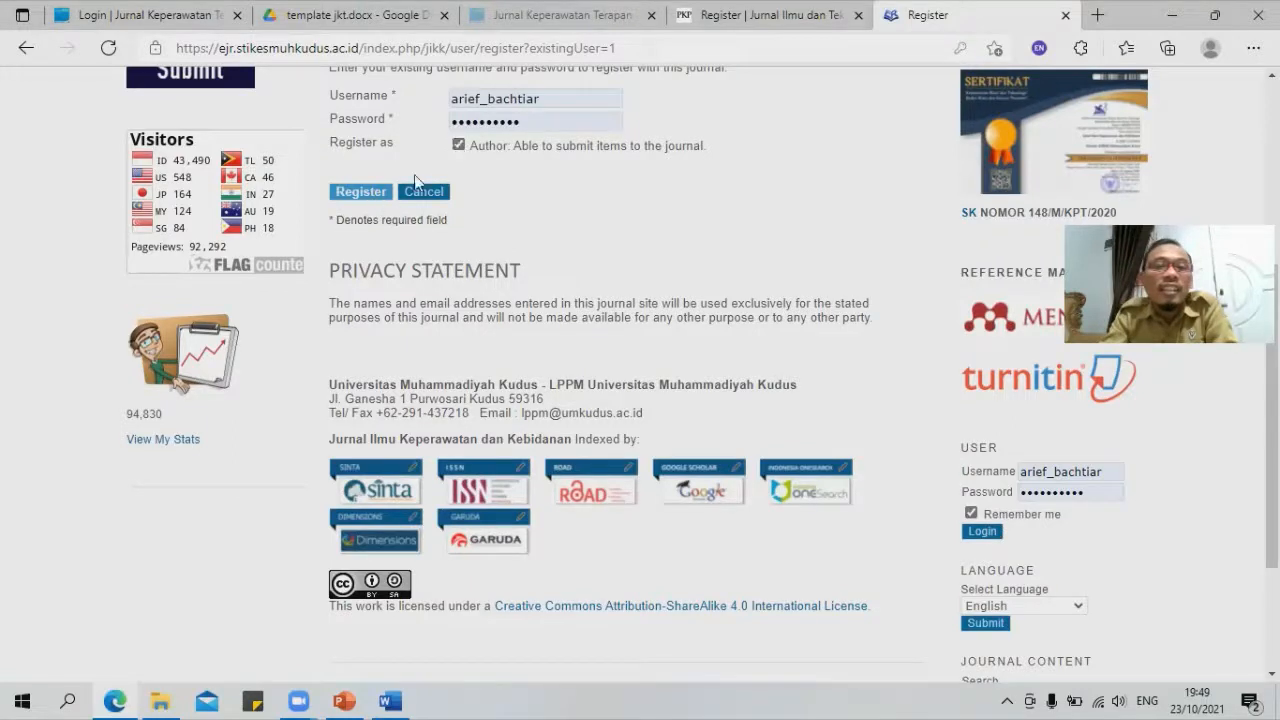
click(360, 191)
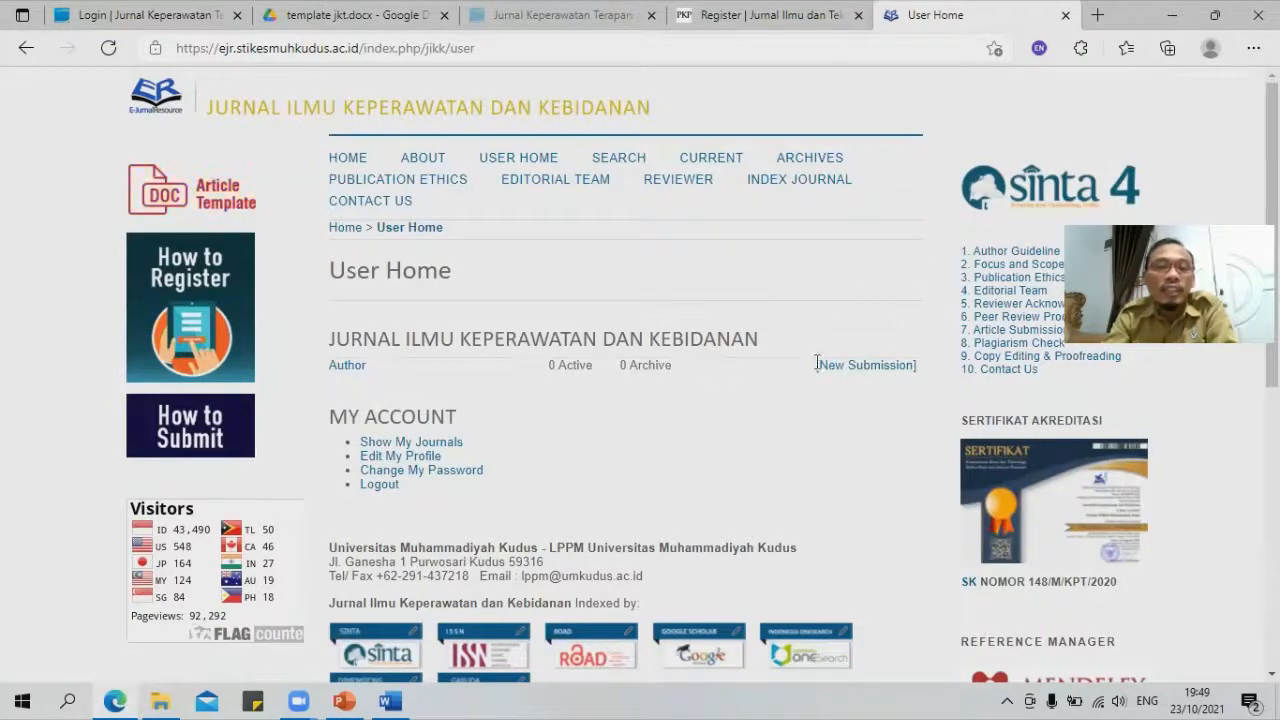
Step: Open Show My Journals, return to JIKK's User Home, then reopen My Journals listing JIKK as Author
scroll(818, 366, down, 3)
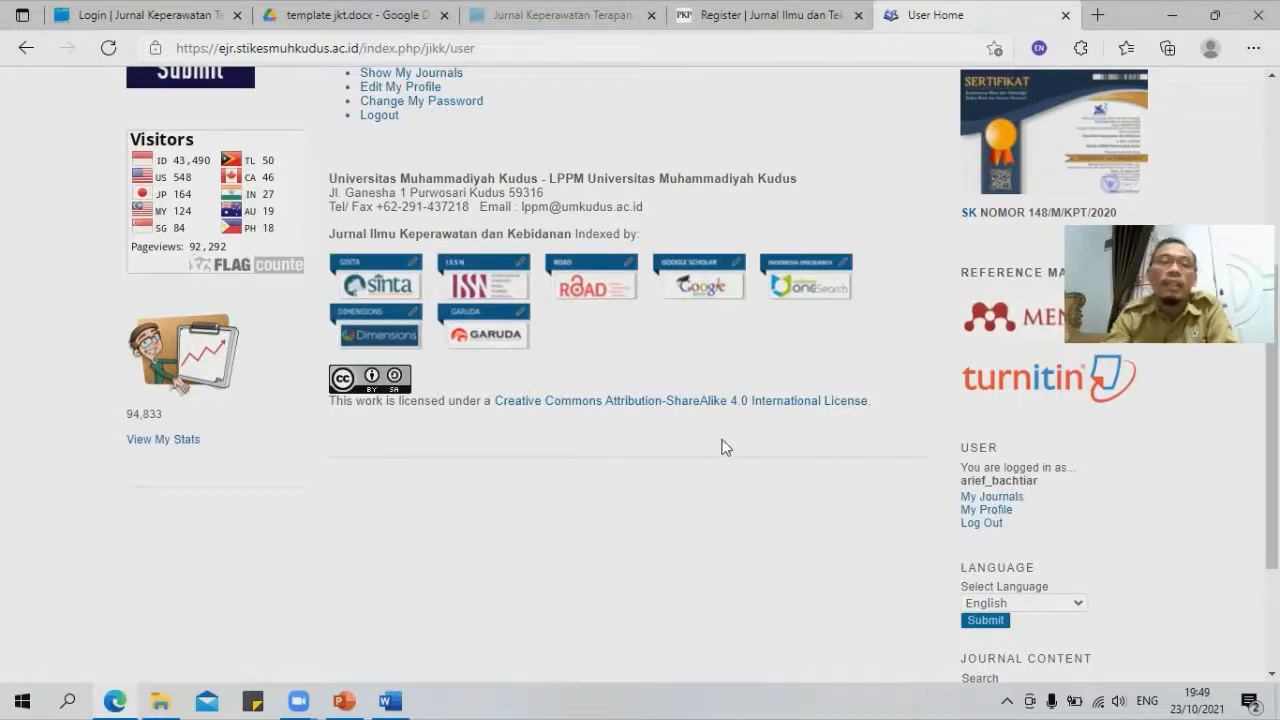
scroll(712, 432, up, 4)
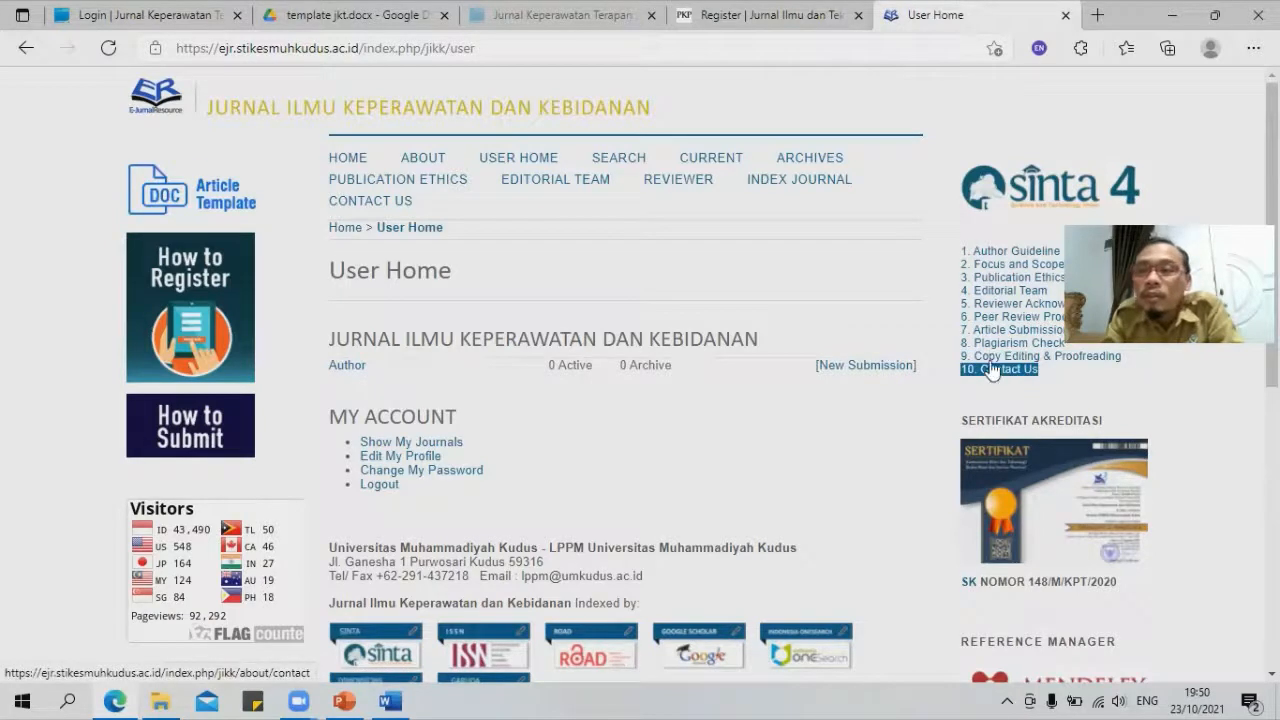
scroll(925, 300, down, 2)
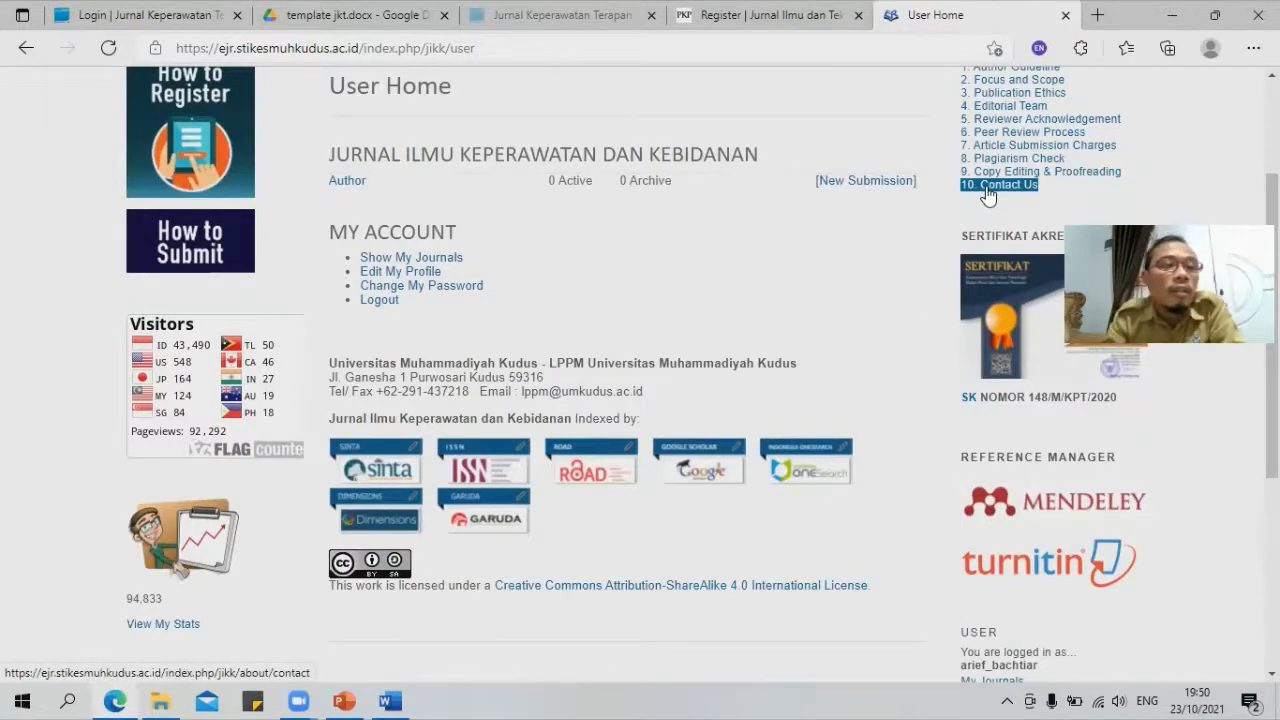
click(405, 262)
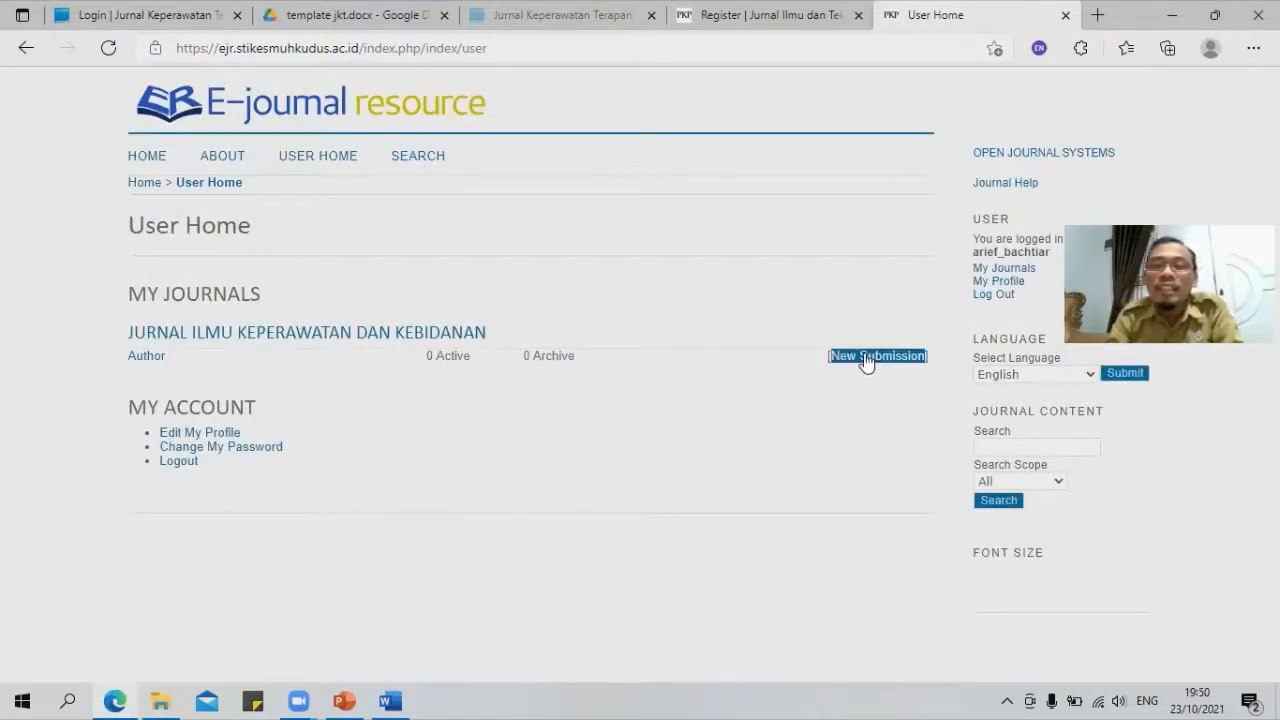
click(25, 52)
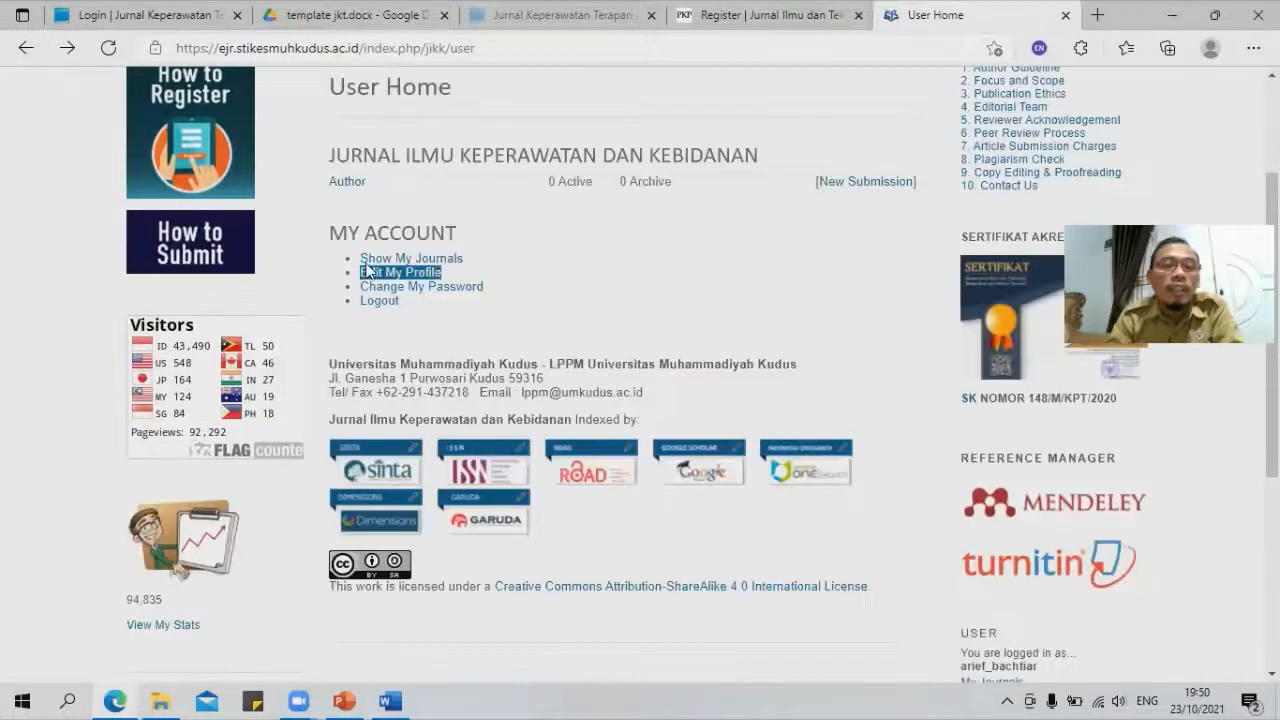
click(446, 262)
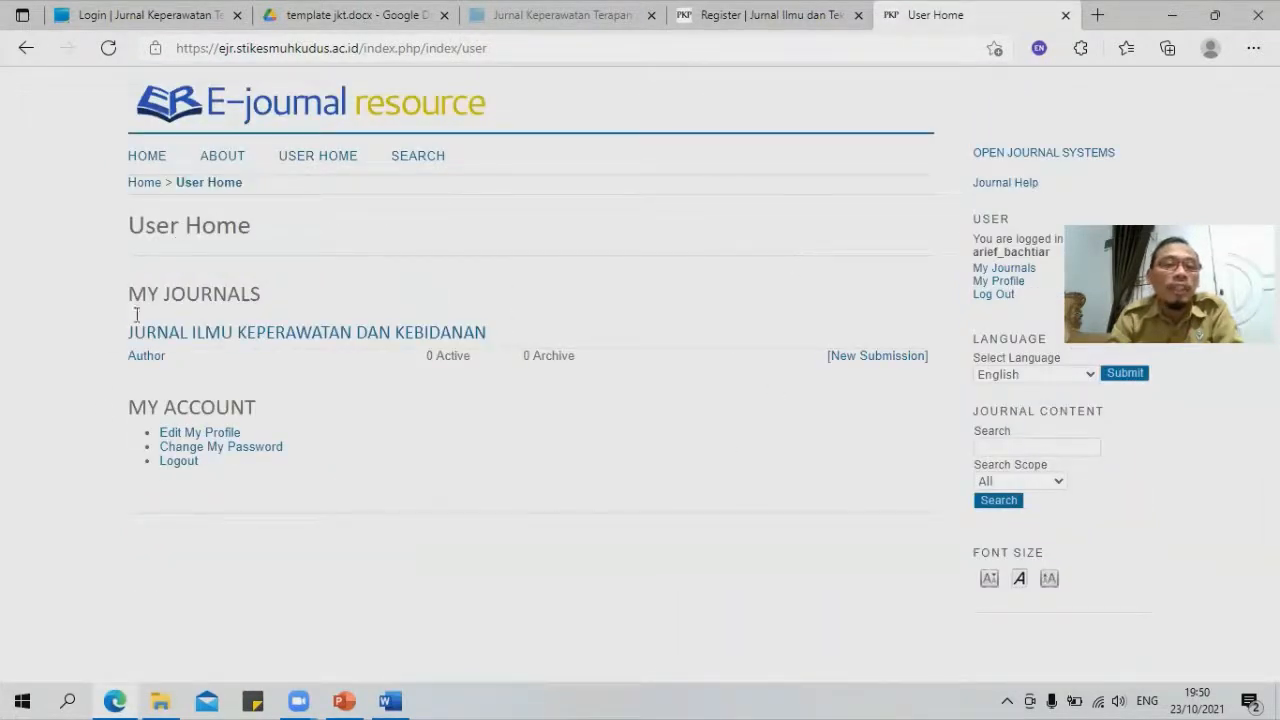
Step: Start a new JIKK submission and tick the Step 1 checklist items, including not previously published and blind review
click(868, 362)
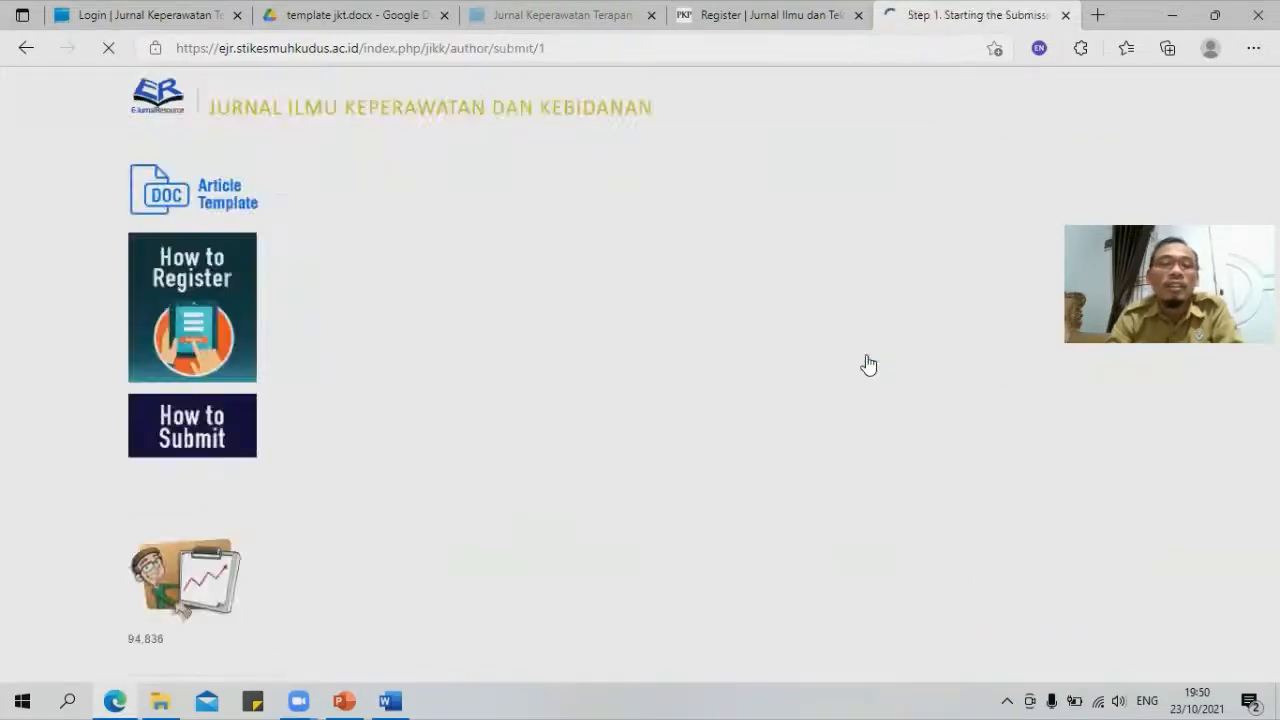
scroll(572, 268, down, 2)
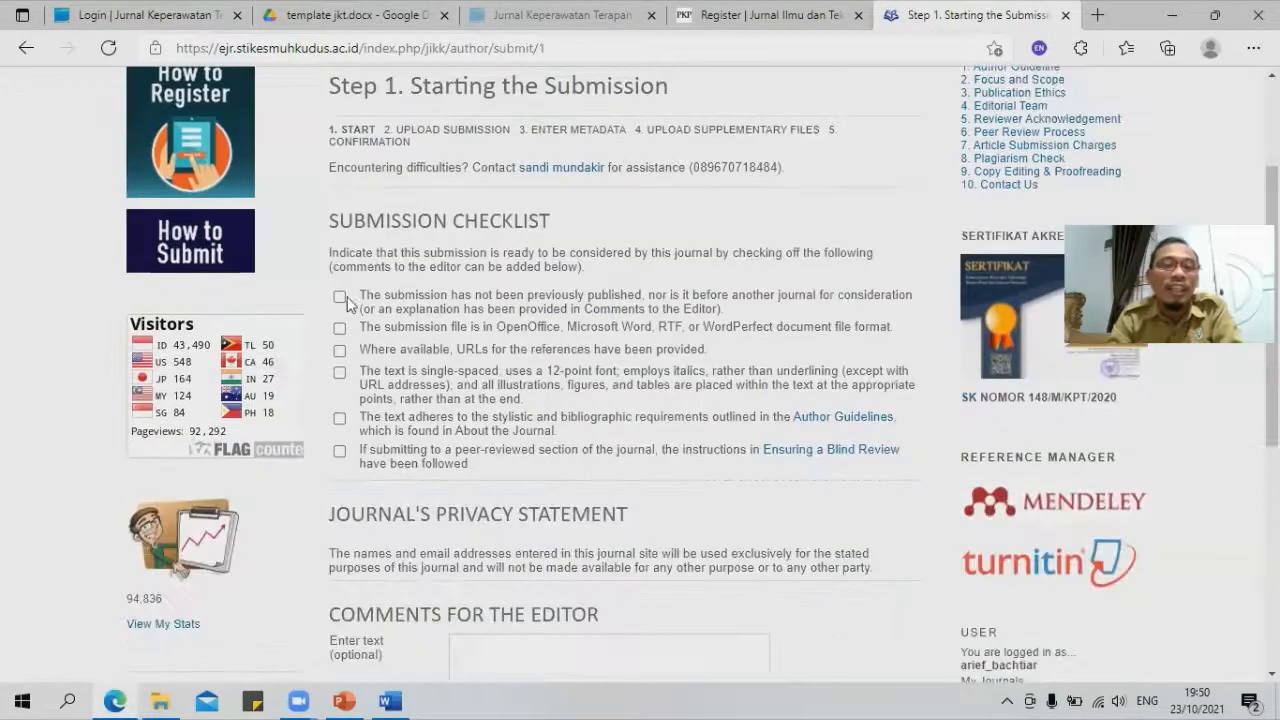
click(341, 298)
click(339, 418)
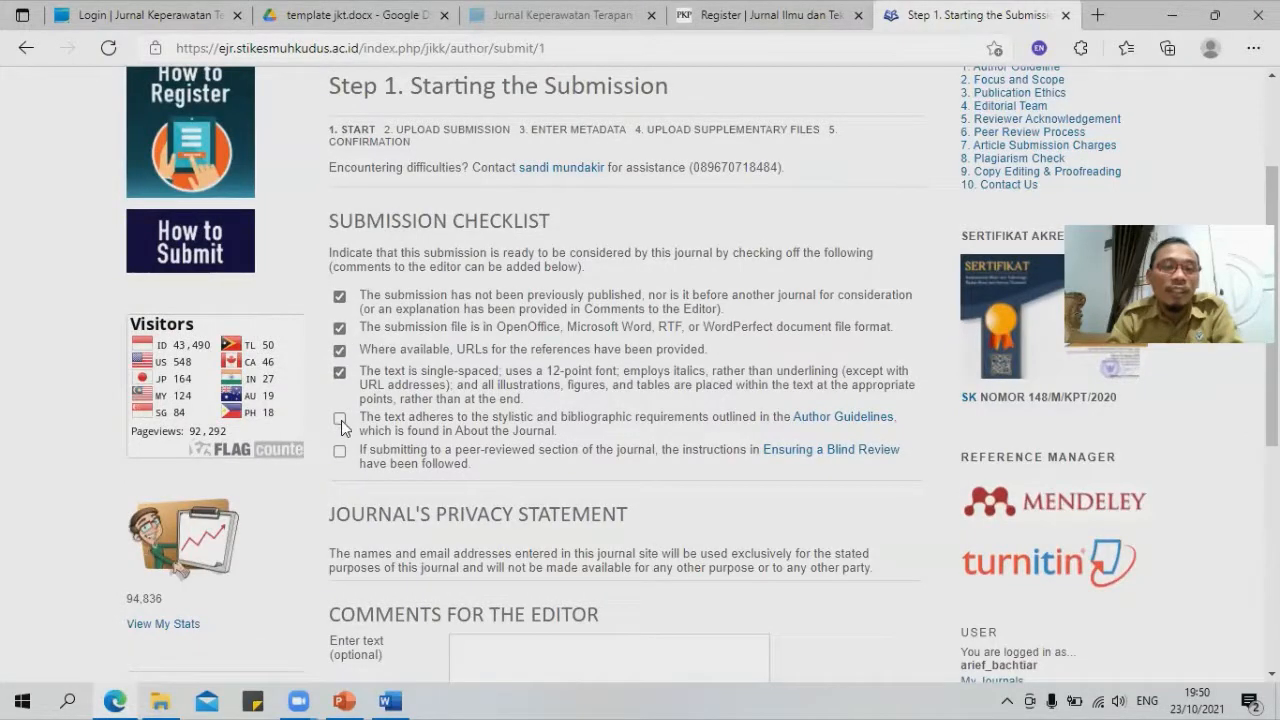
click(339, 451)
scroll(506, 403, down, 3)
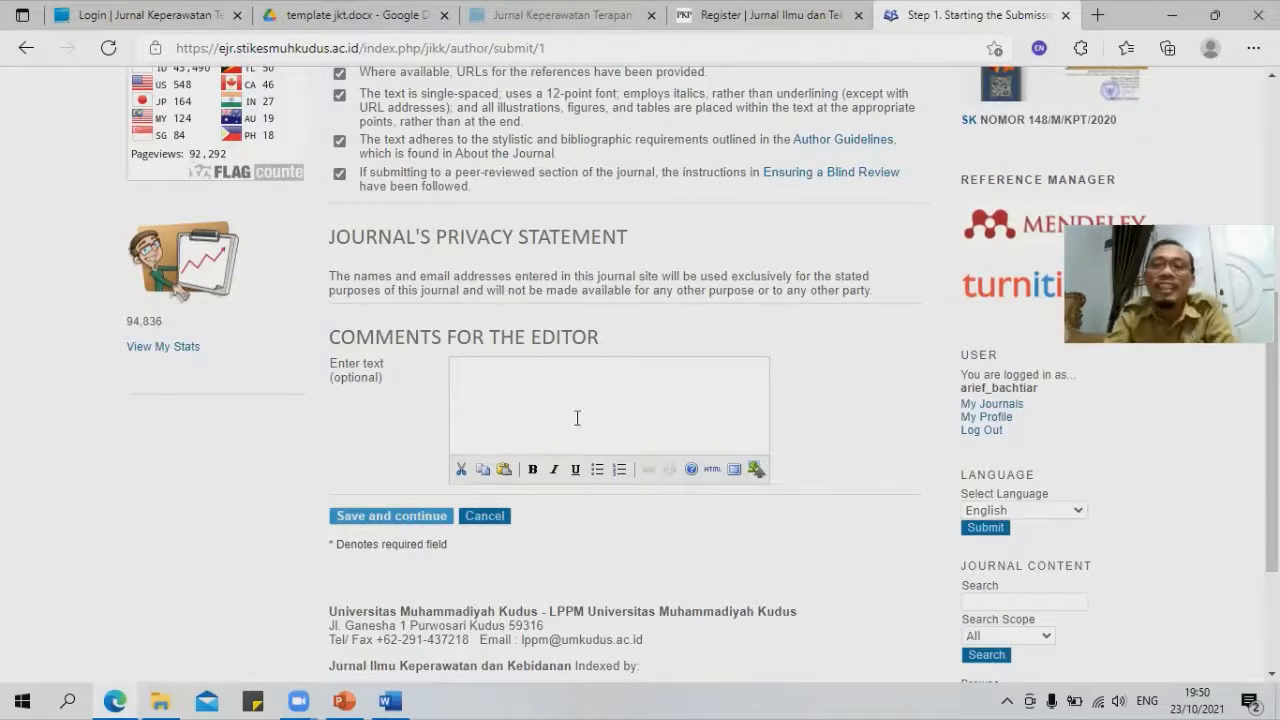
scroll(615, 469, up, 2)
scroll(615, 469, up, 2)
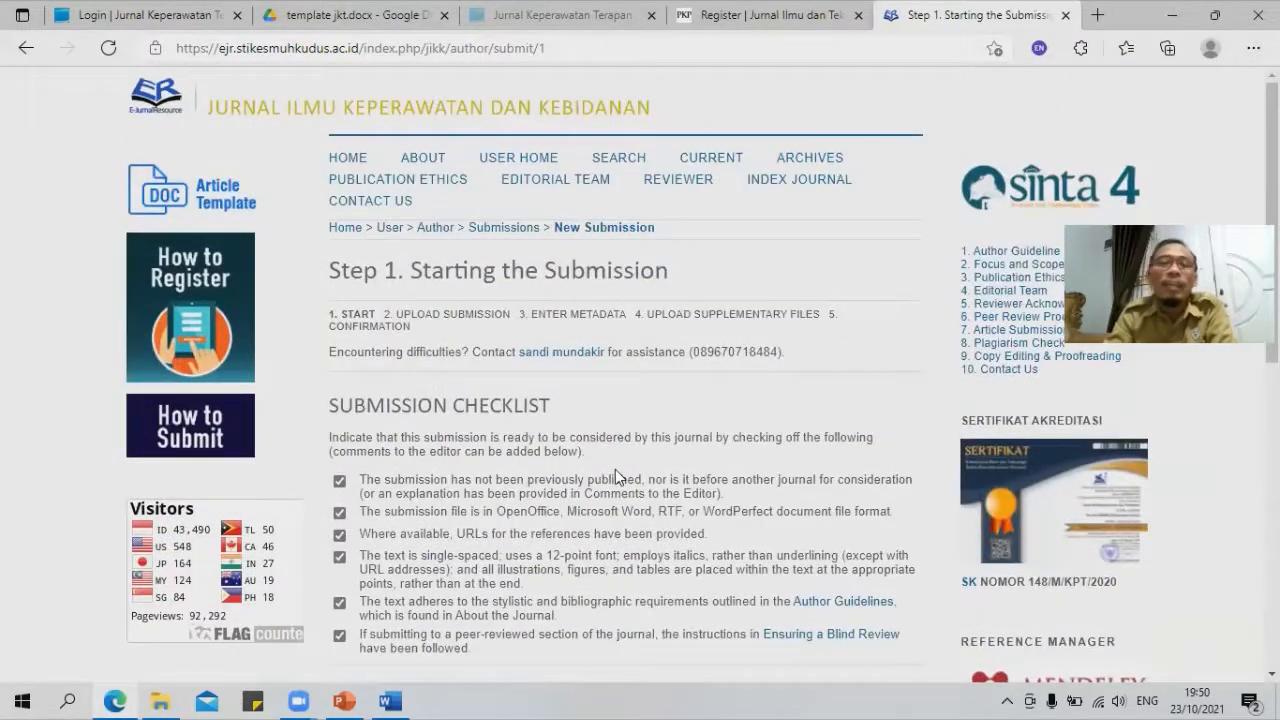